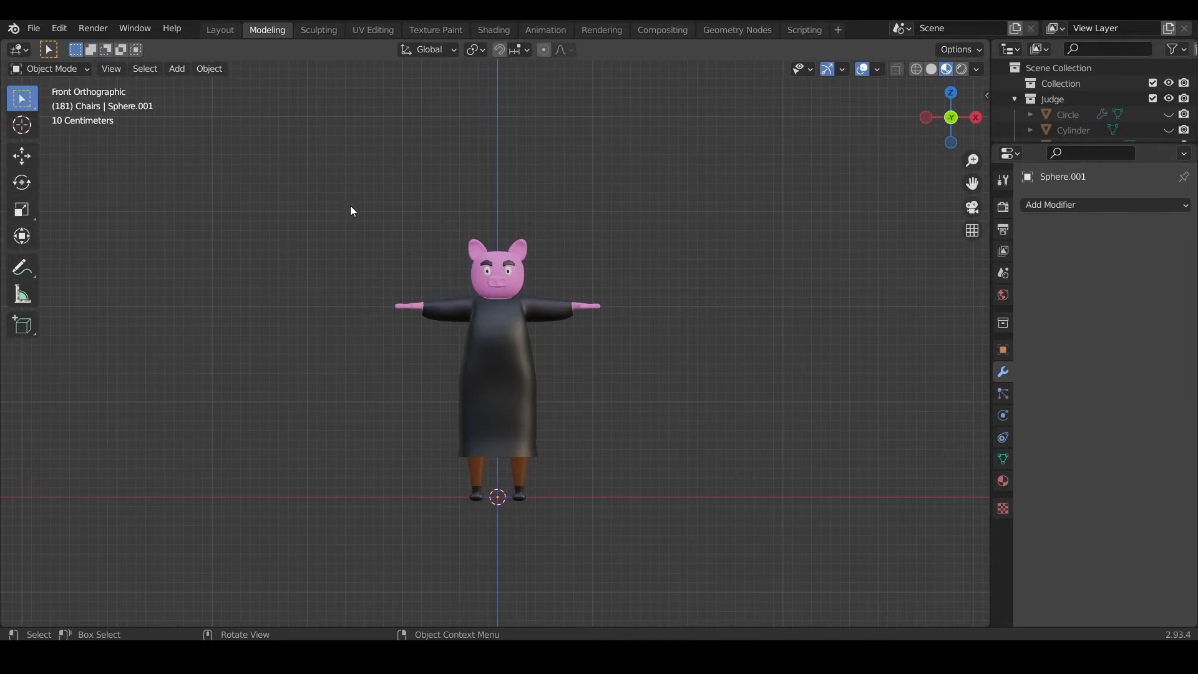
{"action": "left_click_drag", "start_coordinate": [306, 154], "coordinate": [641, 493]}
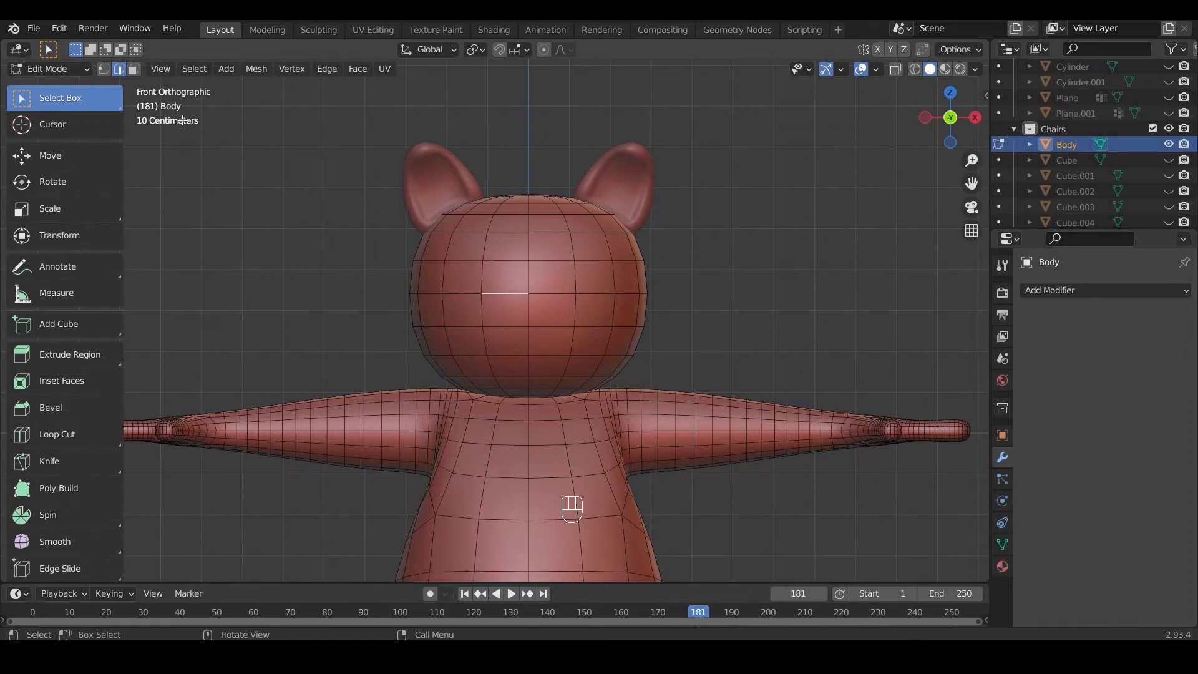
Step: Select the four central faces on the lower front of the head and inset them by about 0.031 m
{"action": "left_click", "coordinate": [133, 69]}
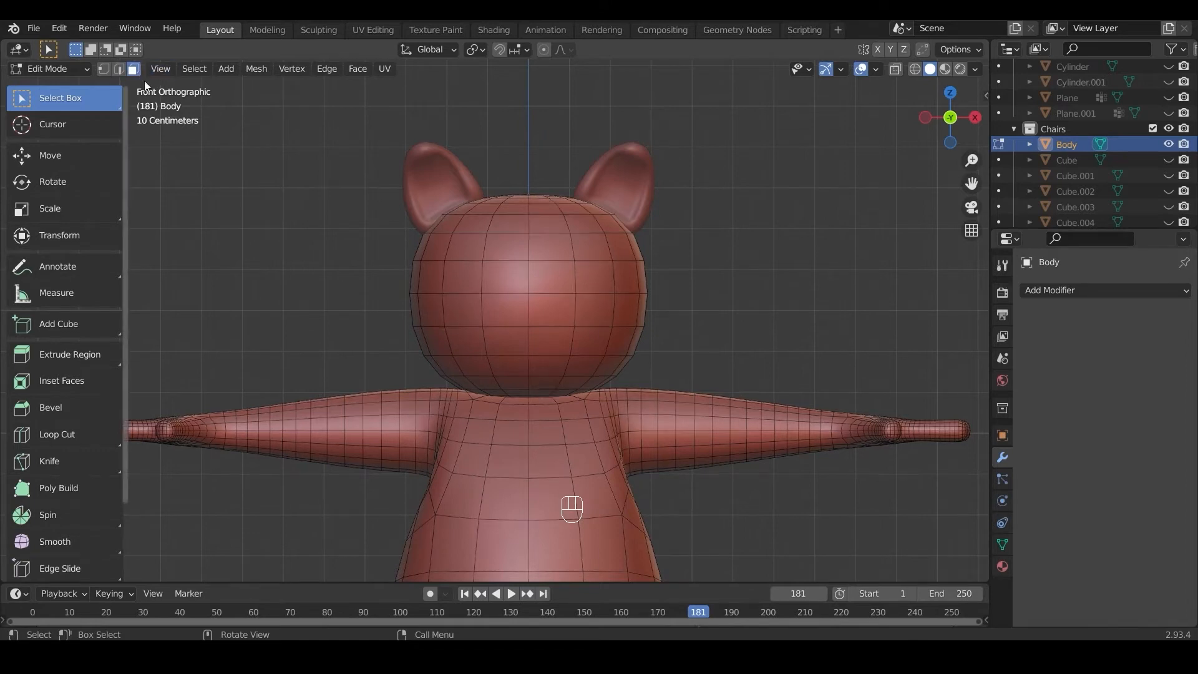
{"action": "left_click", "coordinate": [512, 313]}
{"action": "left_click", "coordinate": [552, 310], "text": "shift"}
{"action": "left_click", "coordinate": [553, 341], "text": "shift"}
{"action": "left_click", "coordinate": [522, 340], "text": "shift"}
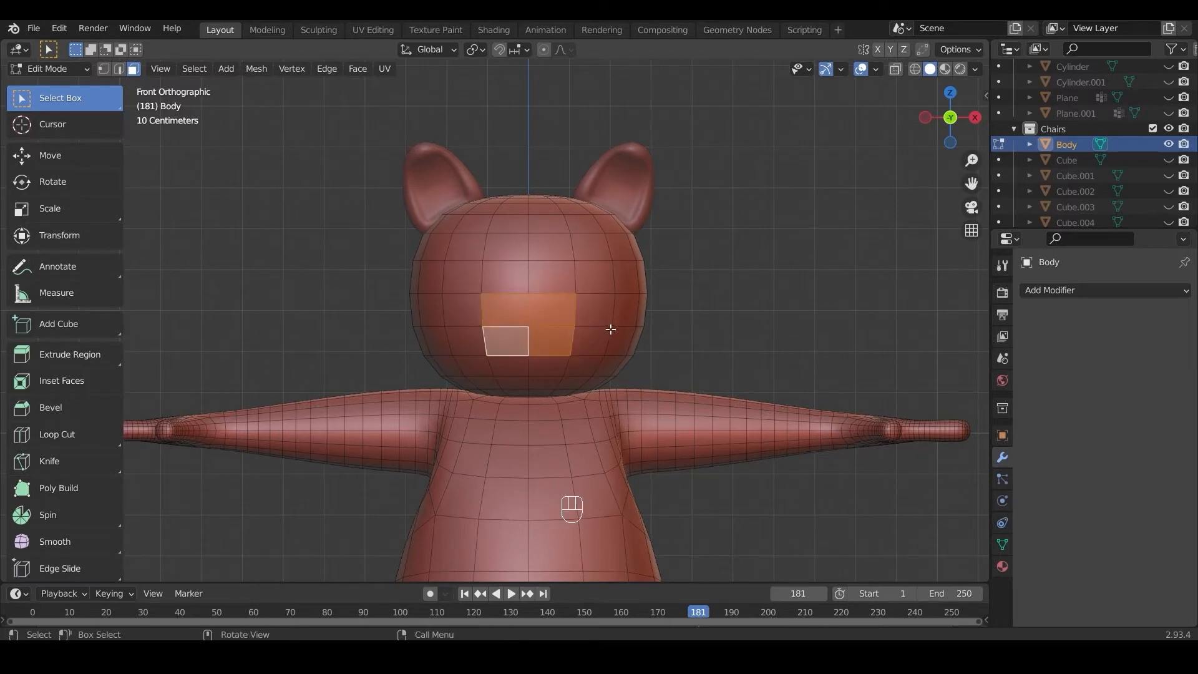
{"action": "key", "text": "i"}
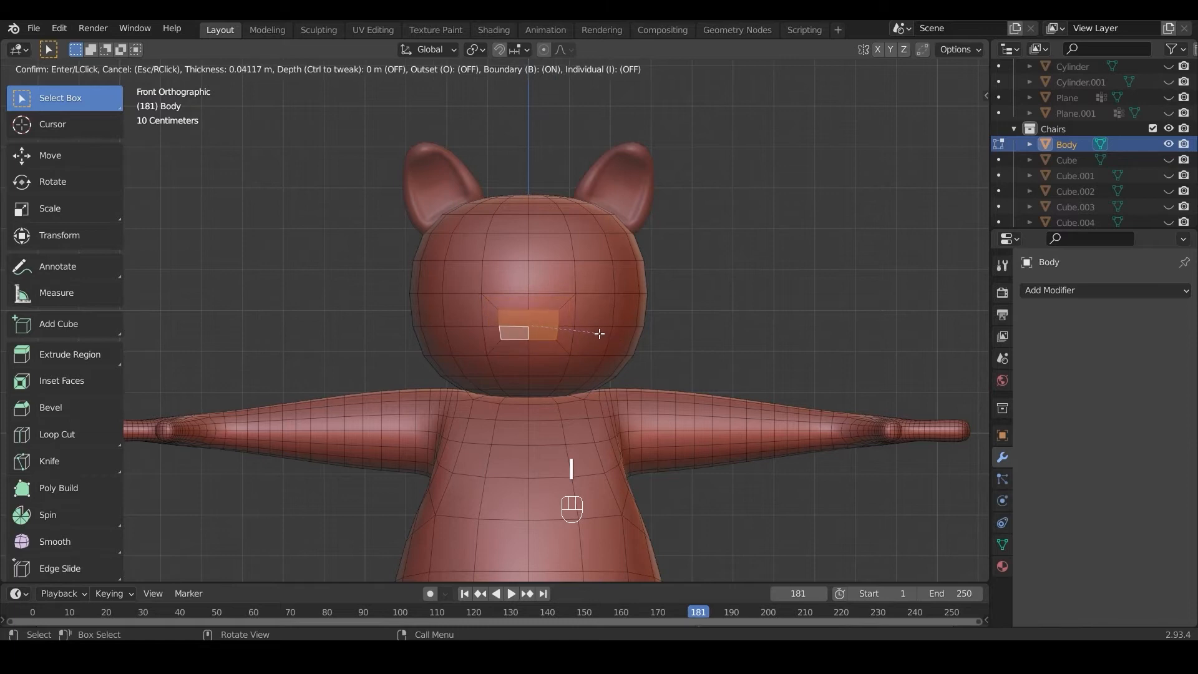
{"action": "left_click", "coordinate": [603, 336]}
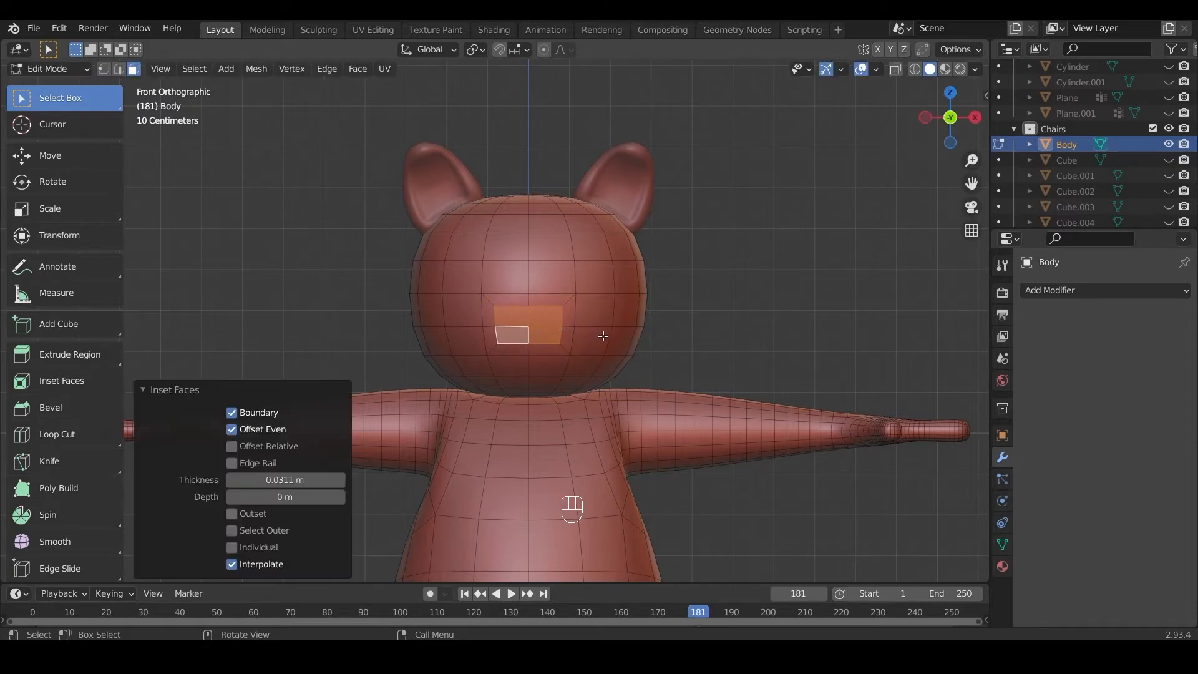
Step: Extrude the inset faces forward about 0.066 m along the Y axis to start the snout
{"action": "key", "text": "KP_3"}
{"action": "key", "text": "e"}
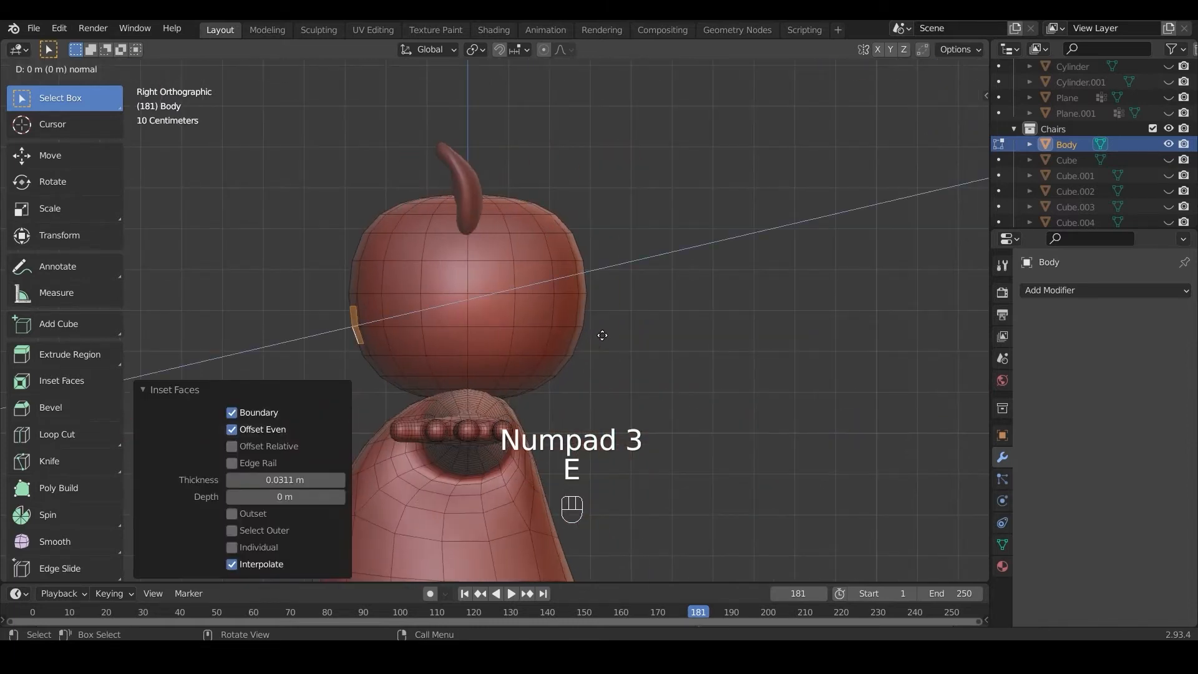
{"action": "key", "text": "y"}
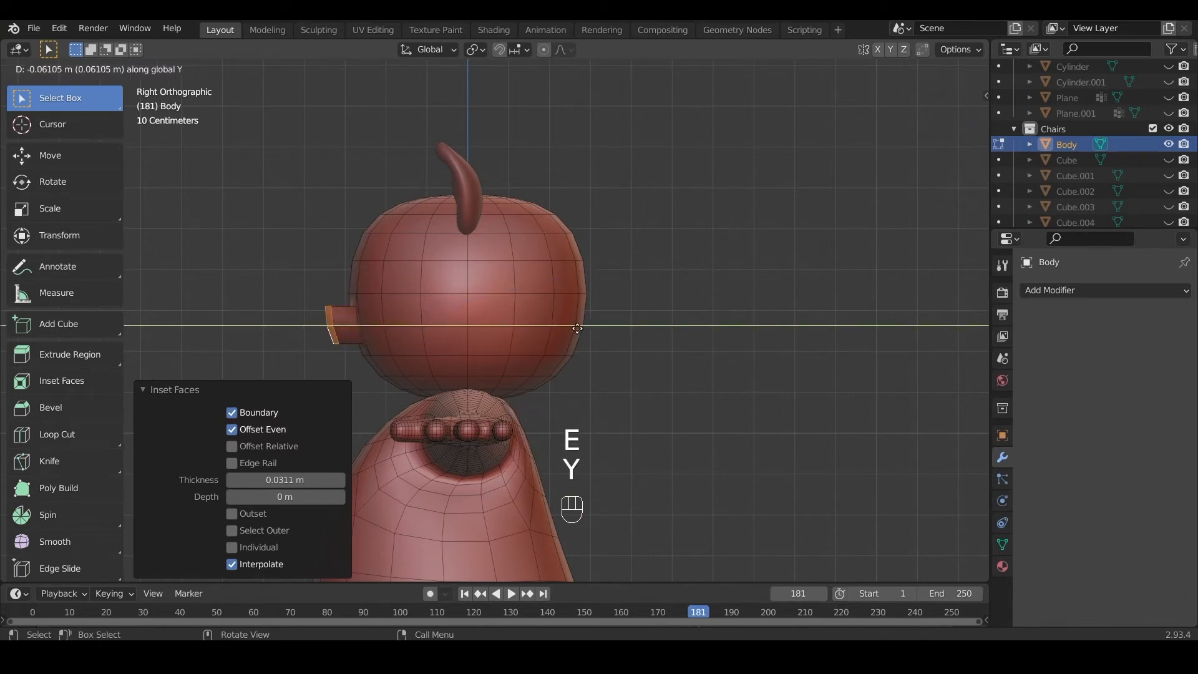
{"action": "left_click", "coordinate": [580, 327]}
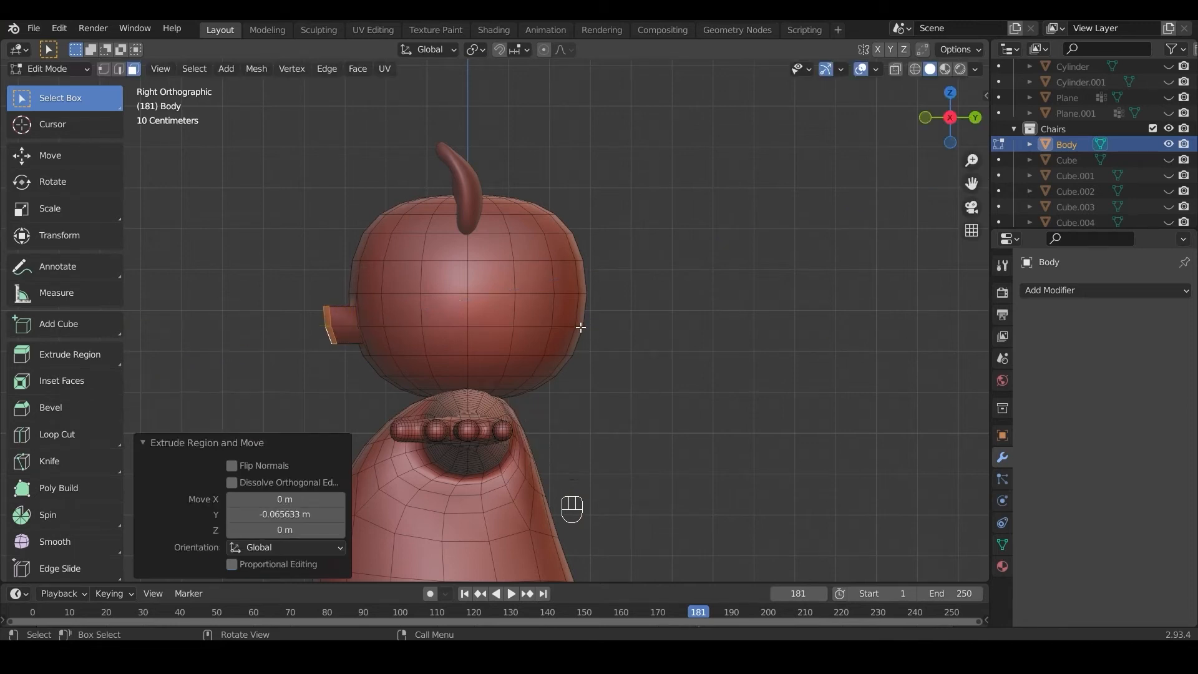
Step: Flatten the snout's front faces by scaling them to 0 along the Y axis
{"action": "key", "text": "s"}
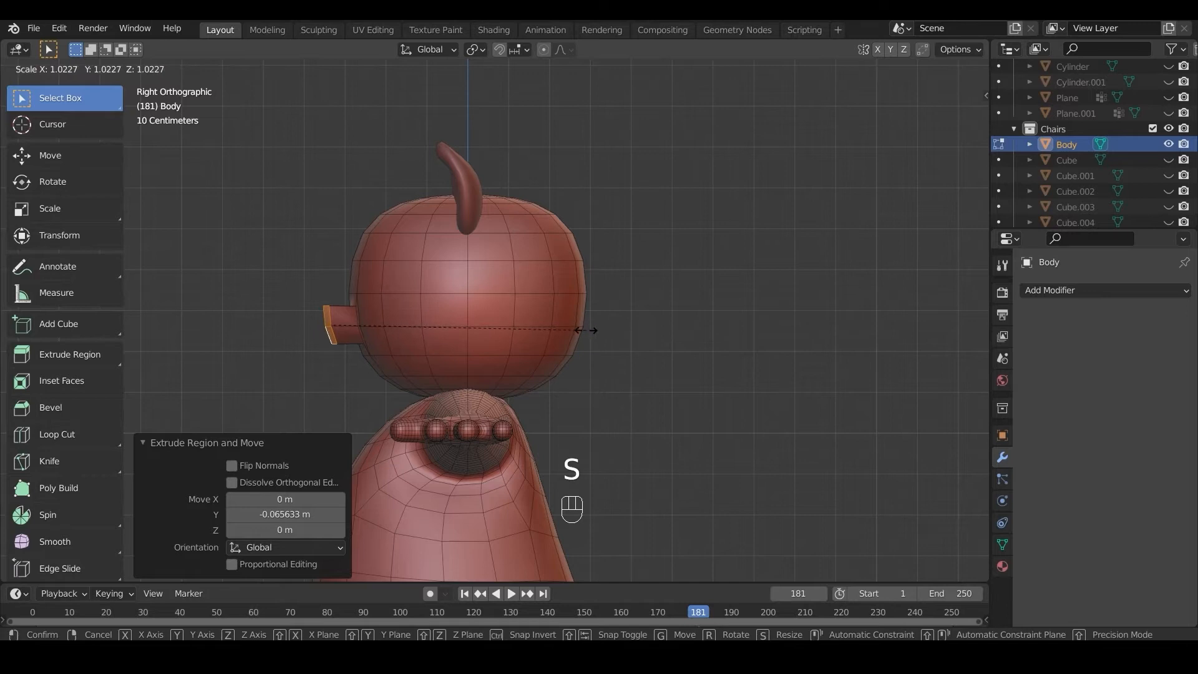
{"action": "key", "text": "KP_0"}
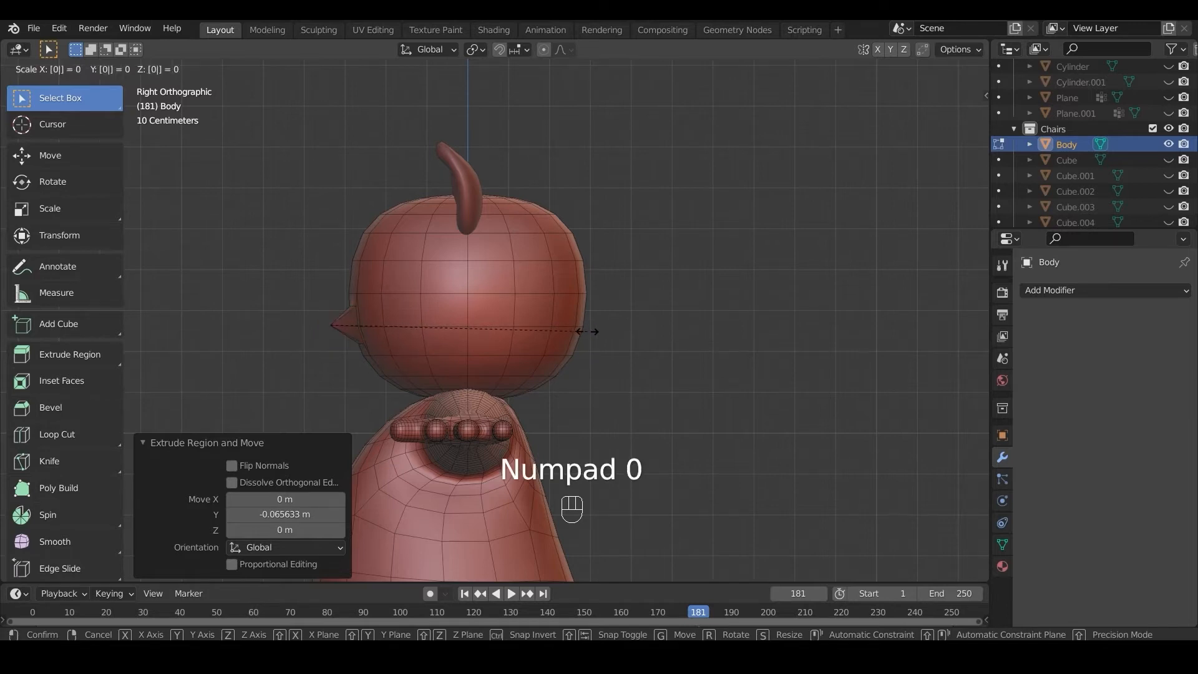
{"action": "key", "text": "x"}
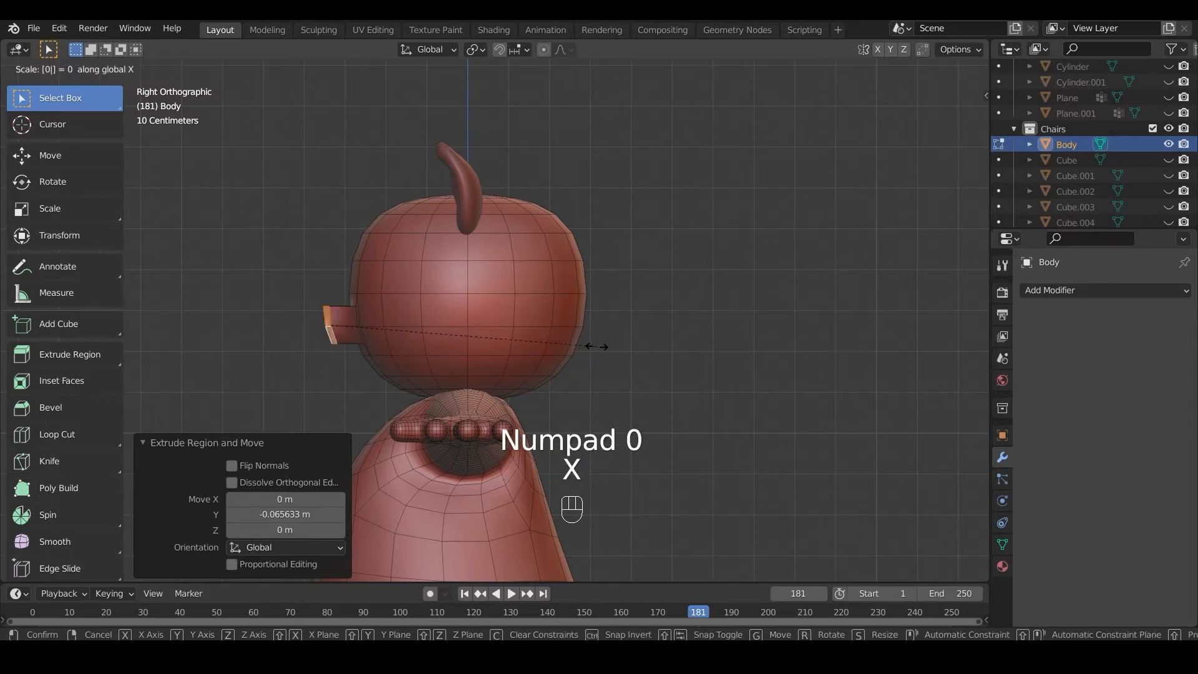
{"action": "key", "text": "y"}
{"action": "left_click", "coordinate": [566, 347]}
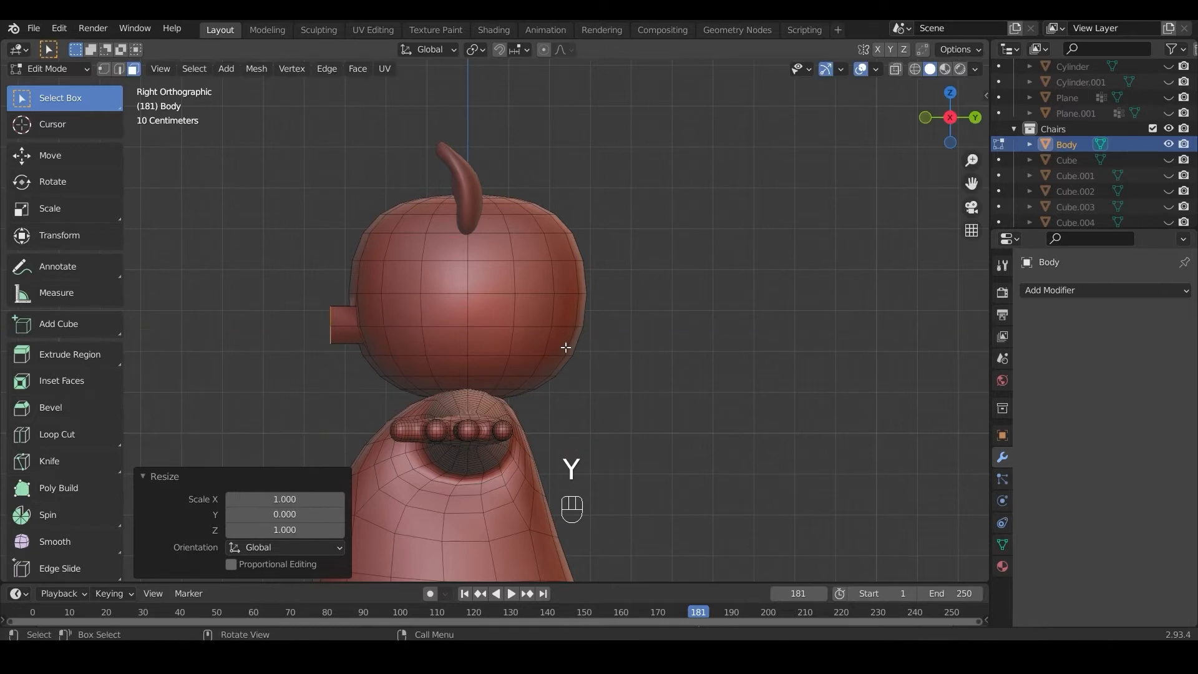
Step: Add a Subdivision Surface modifier to the body mesh
{"action": "key", "text": "KP_1"}
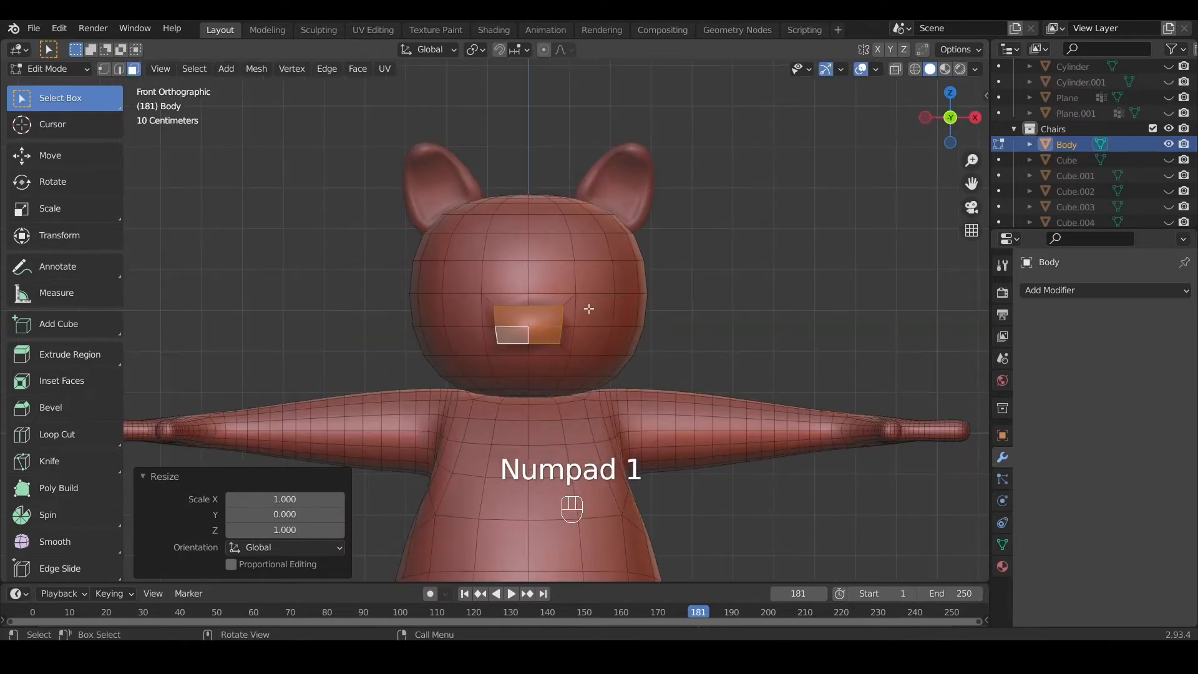
{"action": "scroll", "coordinate": [588, 309], "scroll_direction": "up", "scroll_amount": 5}
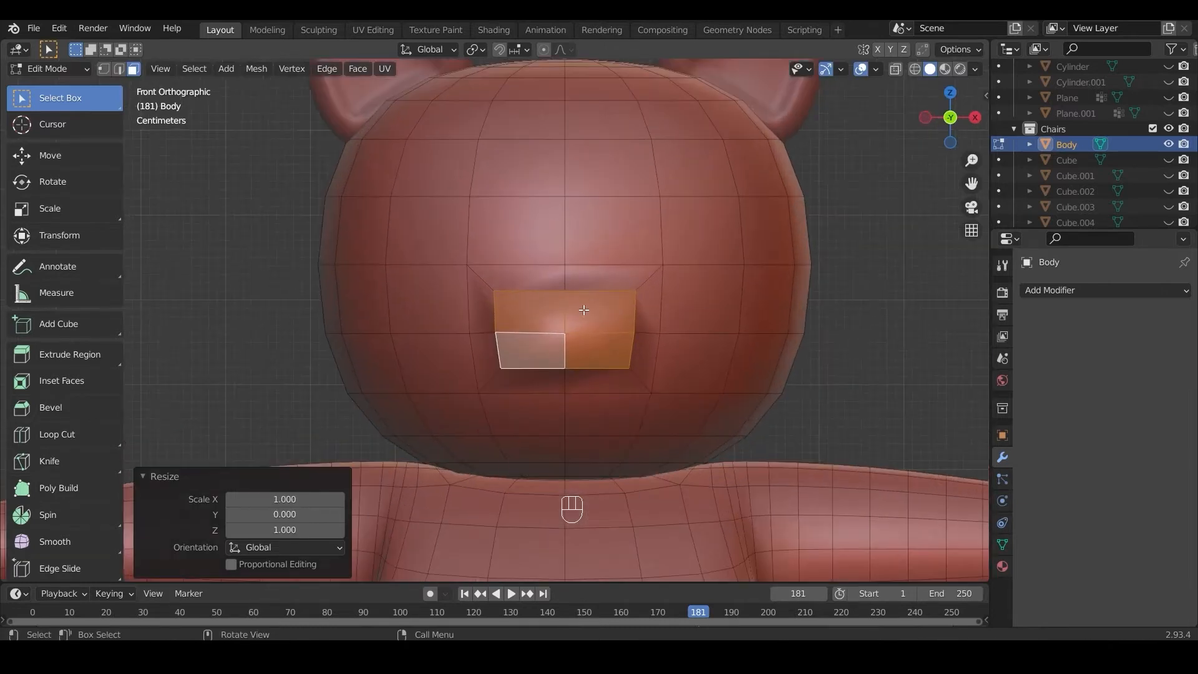
{"action": "middle_click_drag", "start_coordinate": [583, 310], "coordinate": [549, 281]}
{"action": "key", "text": "Tab"}
{"action": "key", "text": "Tab"}
{"action": "left_click", "coordinate": [1050, 290]}
{"action": "left_click", "coordinate": [894, 563]}
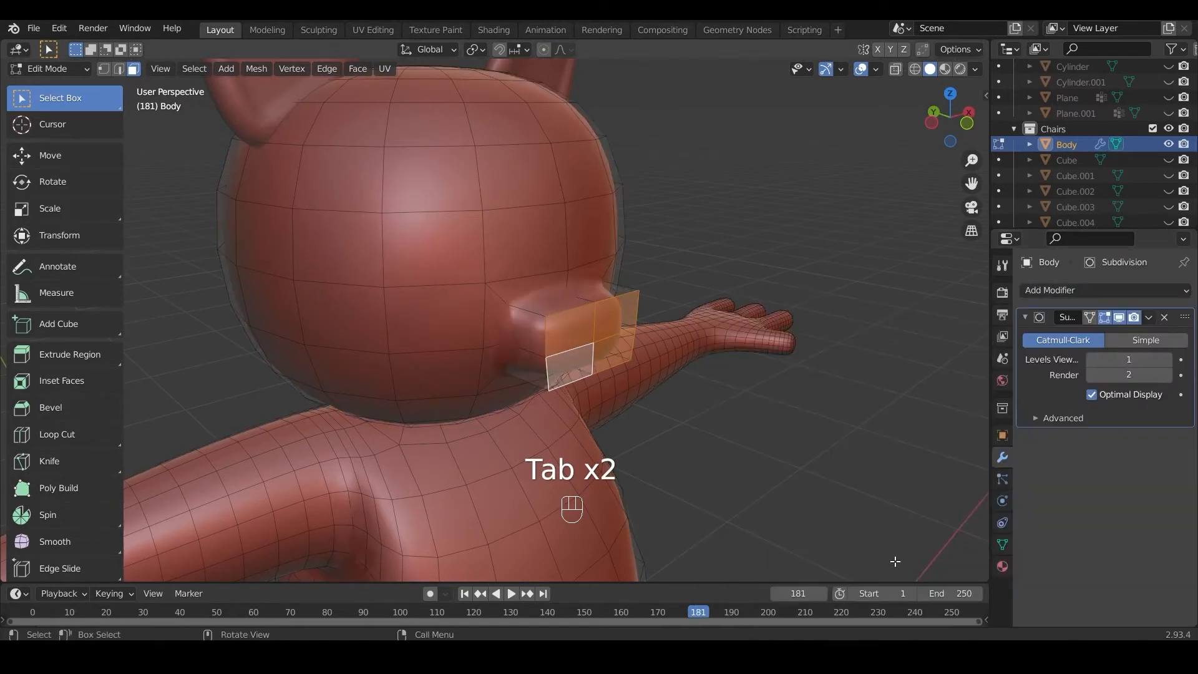
Step: Insert a loop cut around the snout and slide it toward the snout's base
{"action": "mouse_move", "coordinate": [637, 373]}
{"action": "middle_mouse_down"}
{"action": "mouse_move", "coordinate": [695, 356]}
{"action": "mouse_move", "coordinate": [648, 354]}
{"action": "middle_mouse_up"}
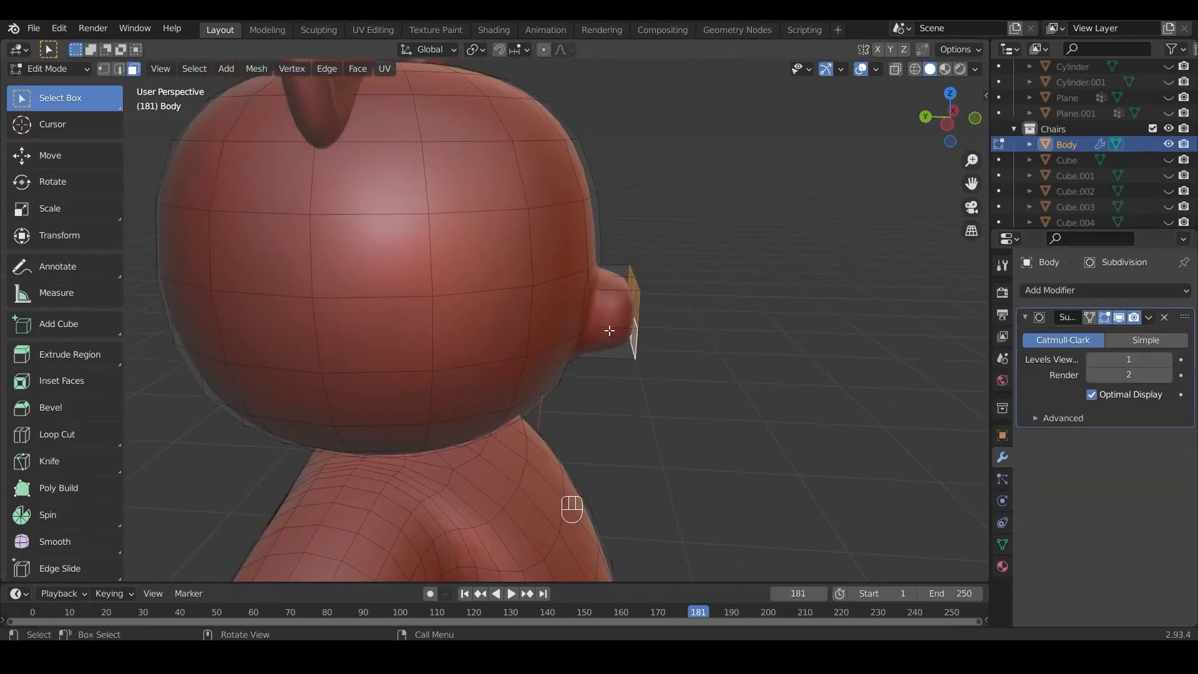
{"action": "key", "text": "ctrl+r"}
{"action": "left_click", "coordinate": [614, 306]}
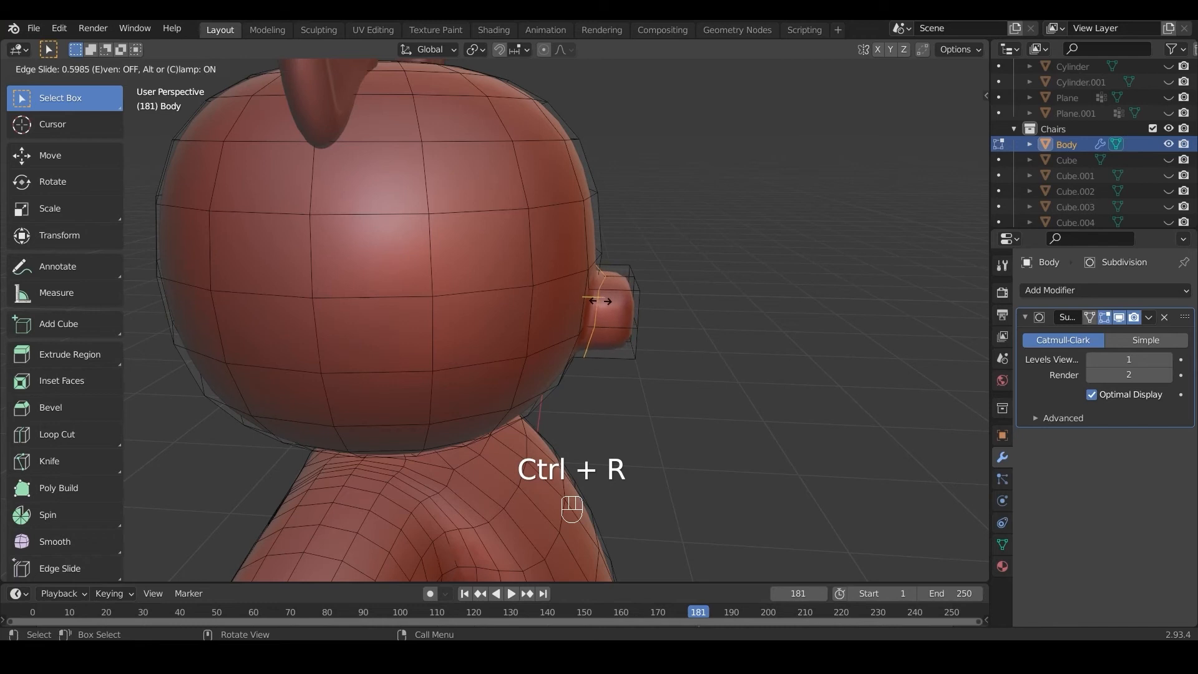
{"action": "left_click", "coordinate": [597, 300]}
{"action": "middle_click_drag", "start_coordinate": [598, 301], "coordinate": [534, 275]}
{"action": "key", "text": "Tab"}
{"action": "key", "text": "Tab"}
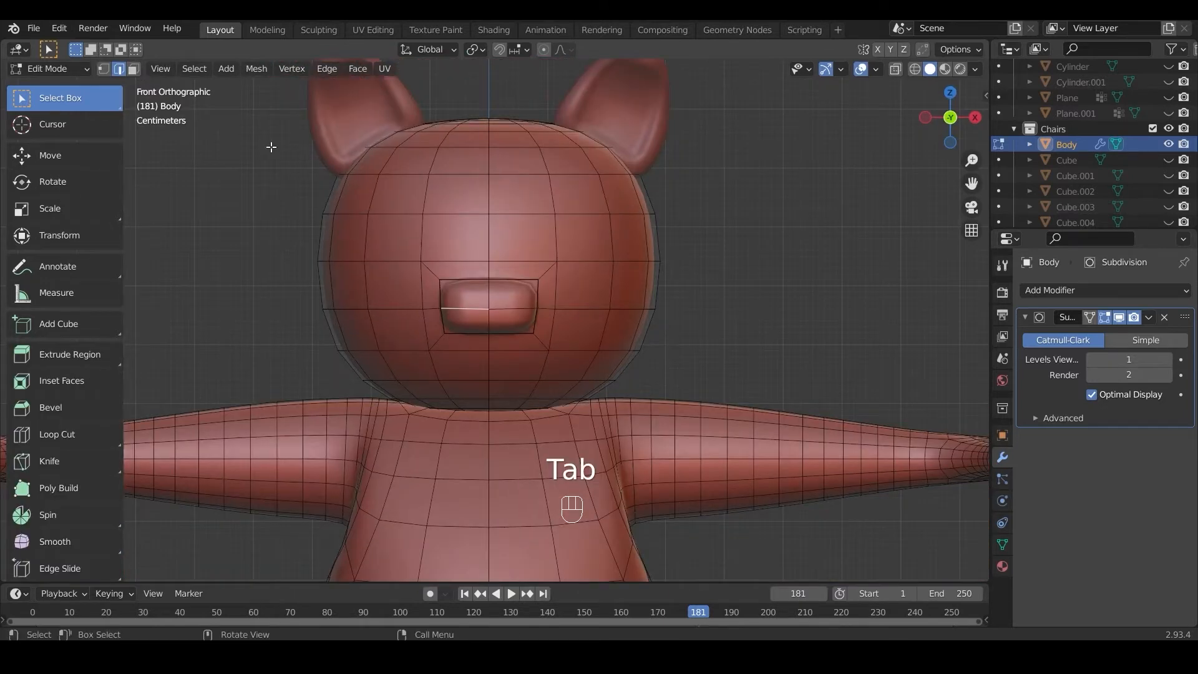
Step: Select the snout's four front faces, grow the selection around its sides, and scale it up by about 1.42
{"action": "key", "text": "3"}
{"action": "left_click", "coordinate": [476, 300]}
{"action": "left_click", "coordinate": [507, 301], "text": "shift"}
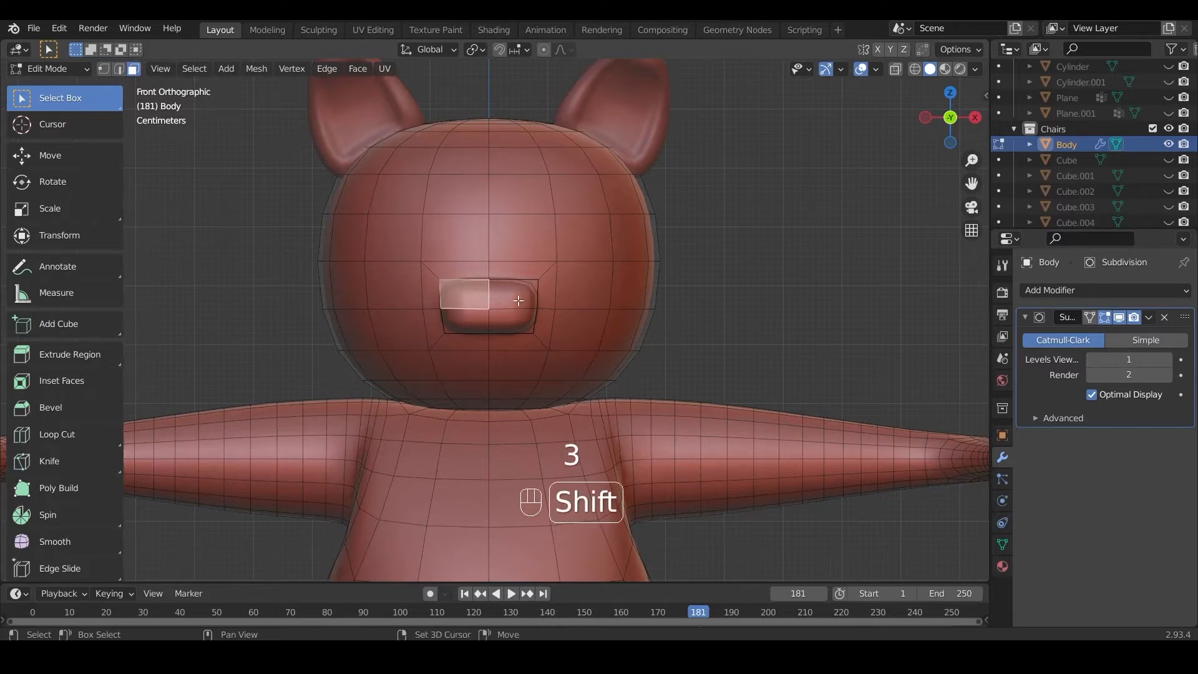
{"action": "left_click", "coordinate": [522, 324], "text": "shift"}
{"action": "left_click", "coordinate": [477, 323], "text": "shift"}
{"action": "middle_click_drag", "start_coordinate": [486, 309], "coordinate": [525, 308]}
{"action": "key", "text": "ctrl+KP_Add"}
{"action": "key", "text": "s"}
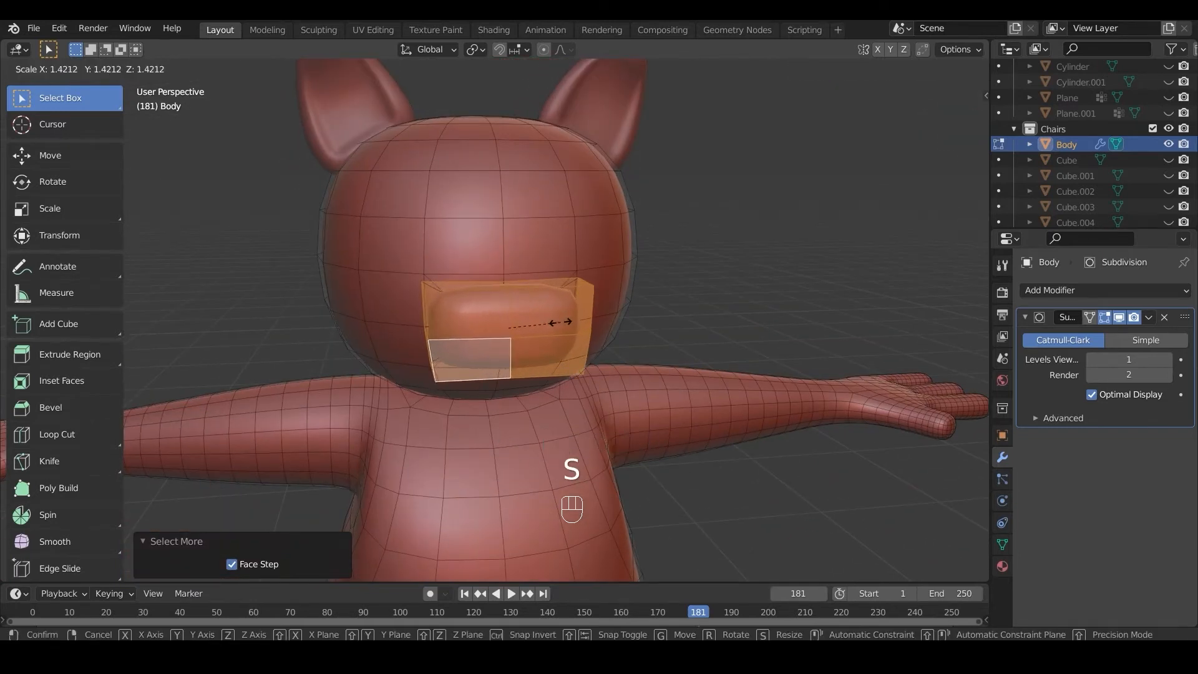
{"action": "left_click", "coordinate": [560, 321]}
{"action": "middle_click_drag", "start_coordinate": [560, 322], "coordinate": [407, 319]}
{"action": "key", "text": "KP_1"}
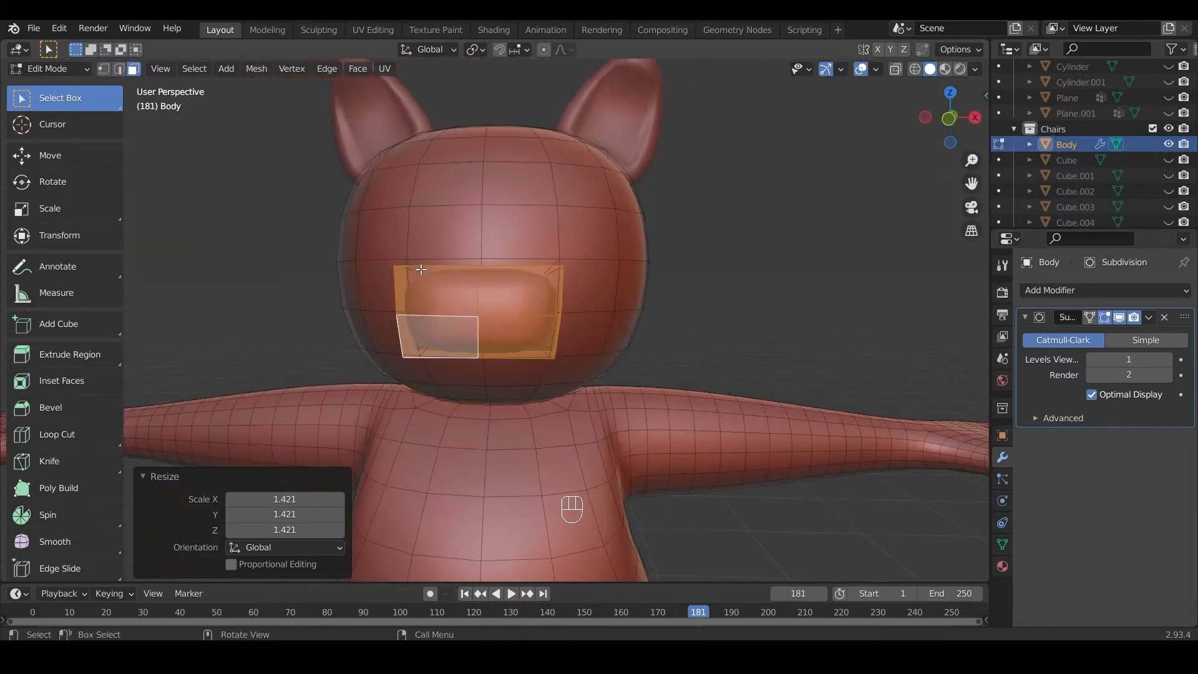
{"action": "key", "text": "Tab"}
{"action": "scroll", "coordinate": [503, 333], "scroll_direction": "down", "scroll_amount": 6}
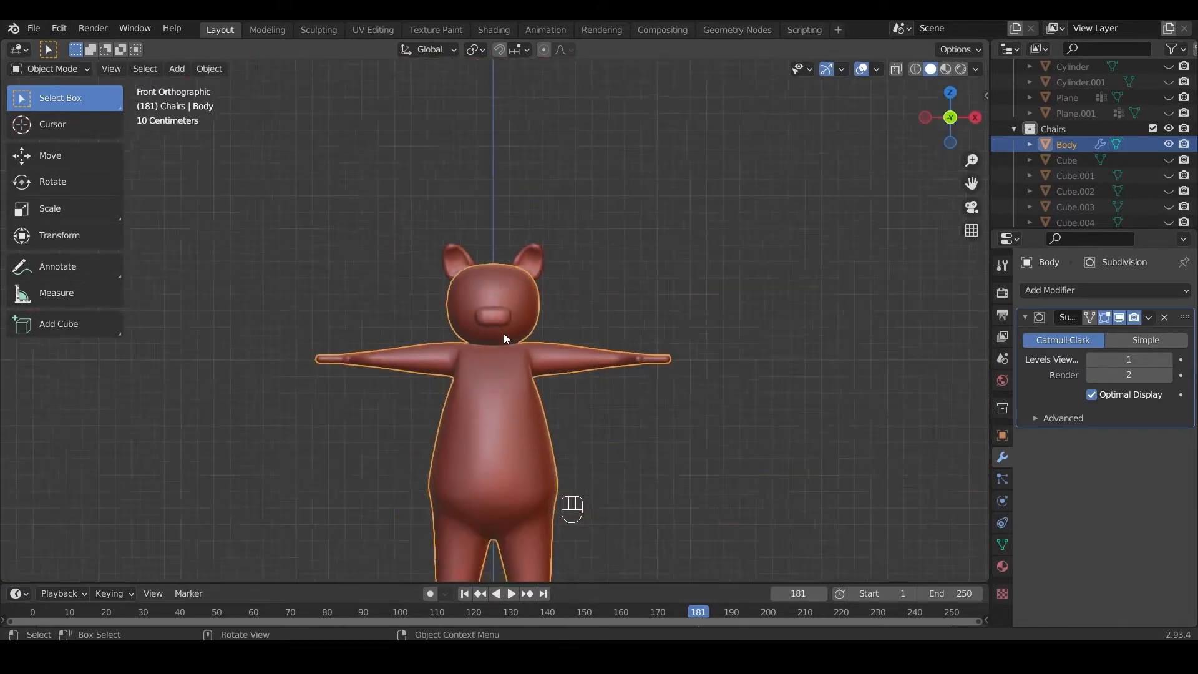
Step: Add a UV sphere for the eye and raise it about 2.25 m along Z to head height
{"action": "key", "text": "shift+a"}
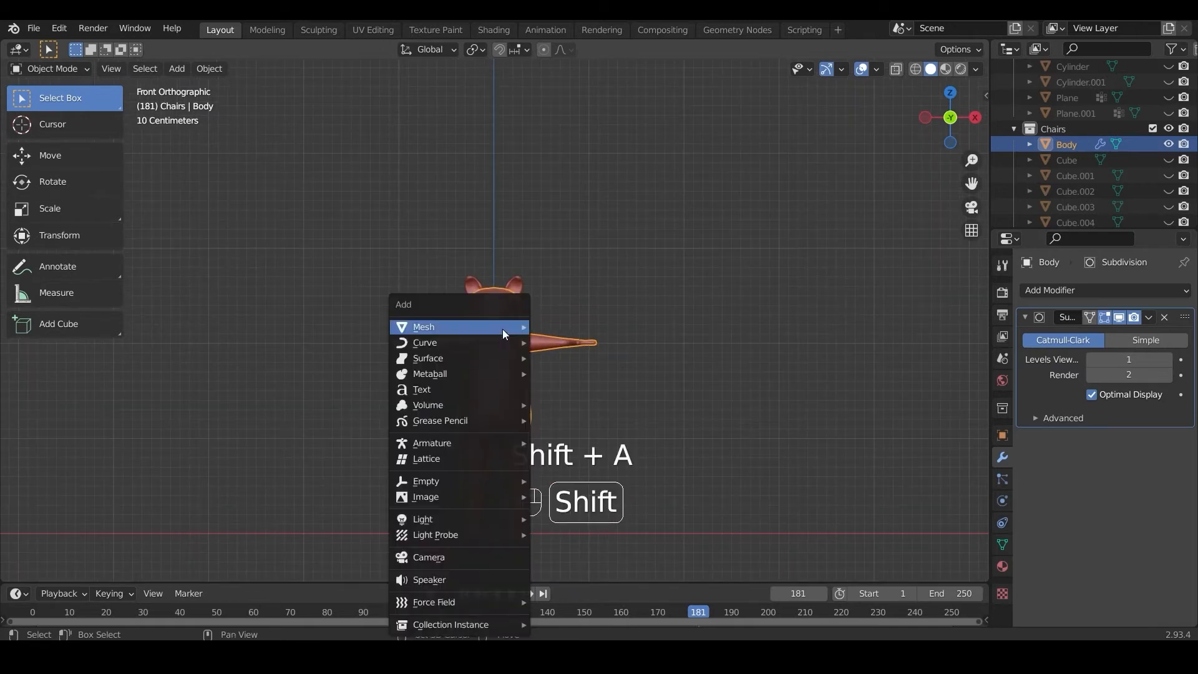
{"action": "mouse_move", "coordinate": [503, 326]}
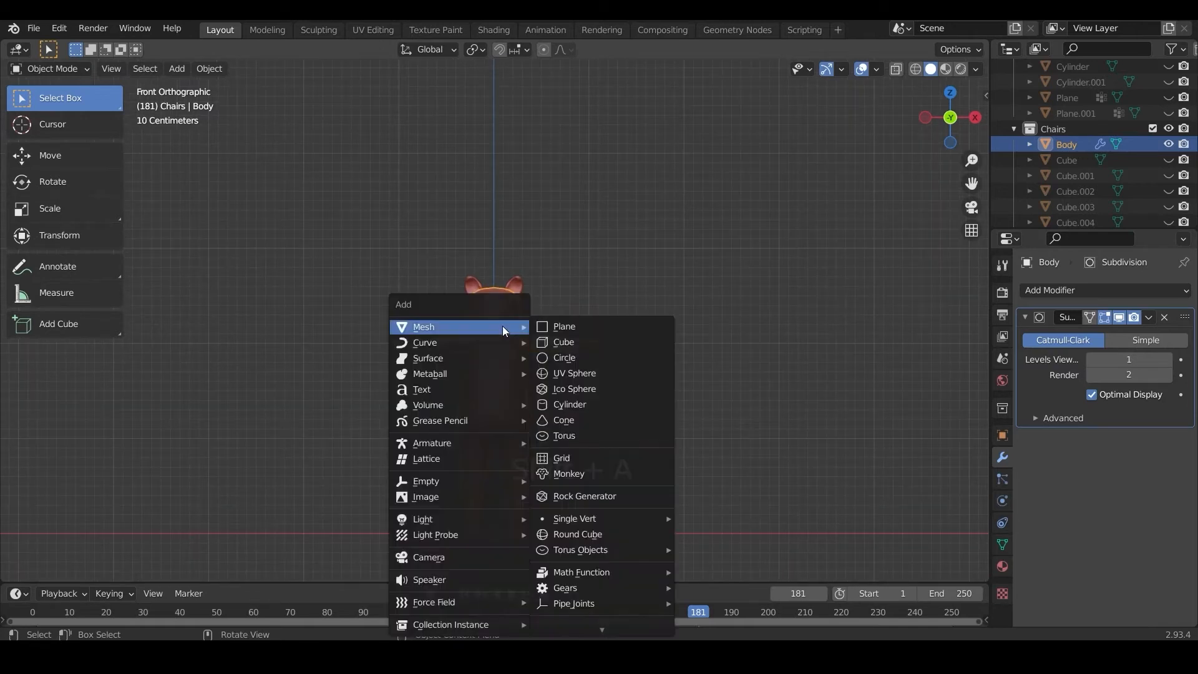
{"action": "left_click", "coordinate": [575, 373]}
{"action": "key", "text": "g"}
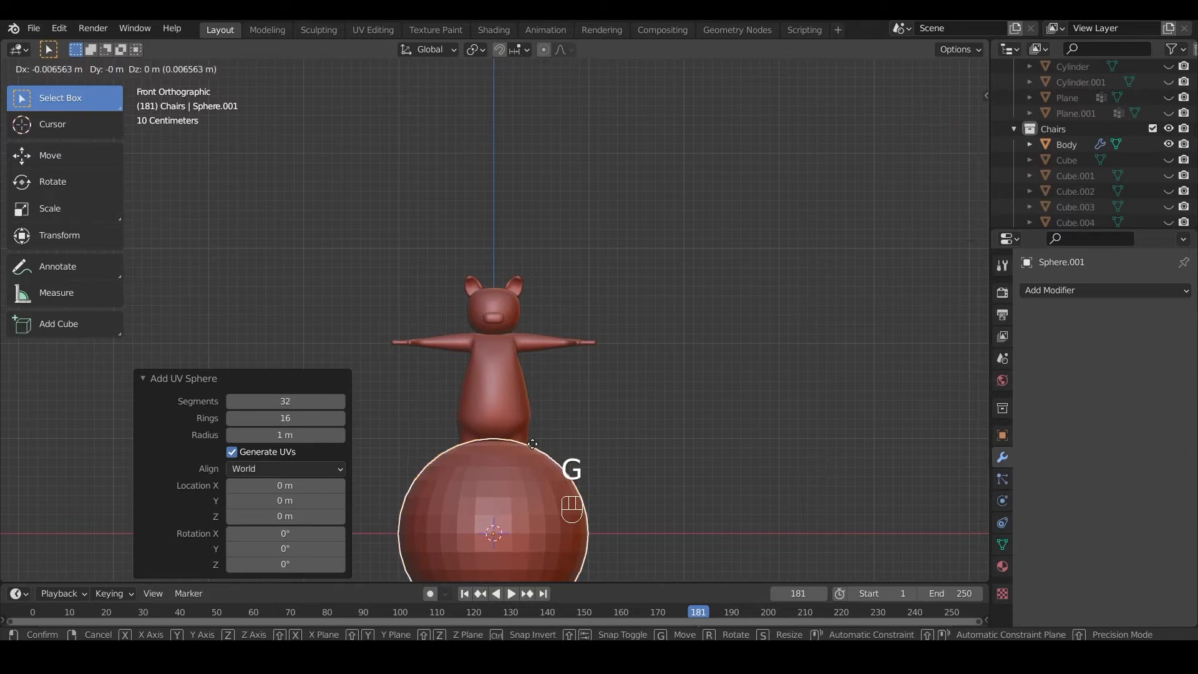
{"action": "key", "text": "z"}
{"action": "left_click", "coordinate": [565, 359]}
Step: Rotate the eye sphere 90° about the X axis and scale it down to about 0.11
{"action": "key", "text": "r"}
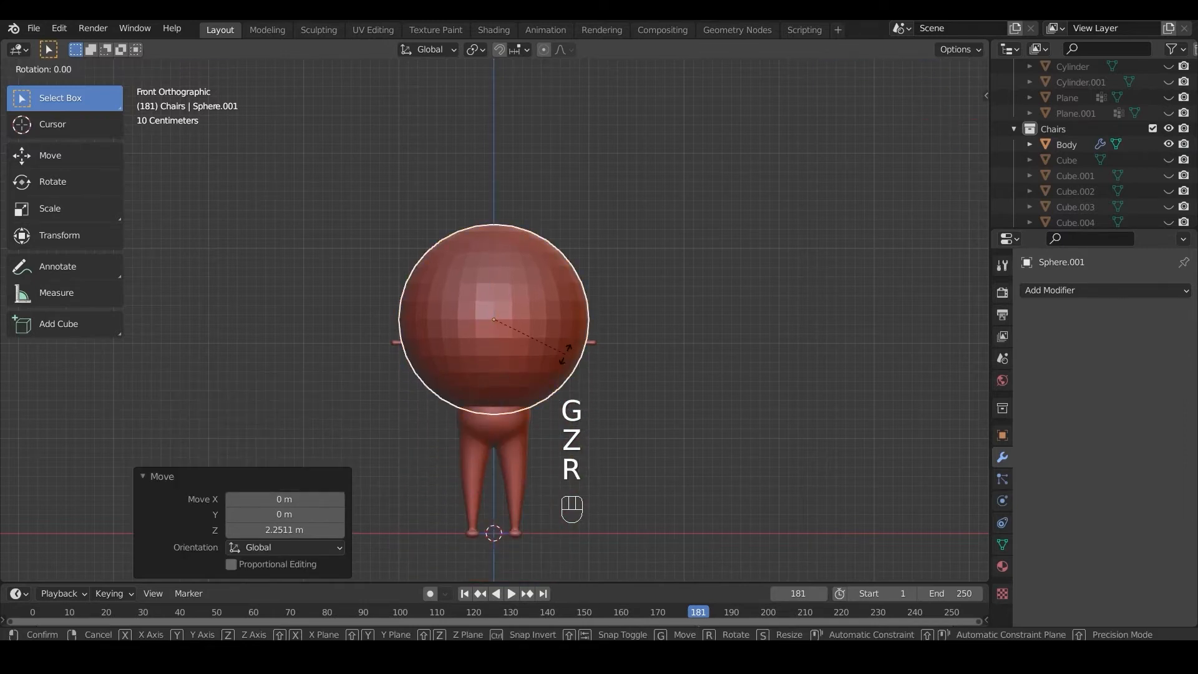
{"action": "key", "text": "KP_9"}
{"action": "key", "text": "KP_0"}
{"action": "key", "text": "x"}
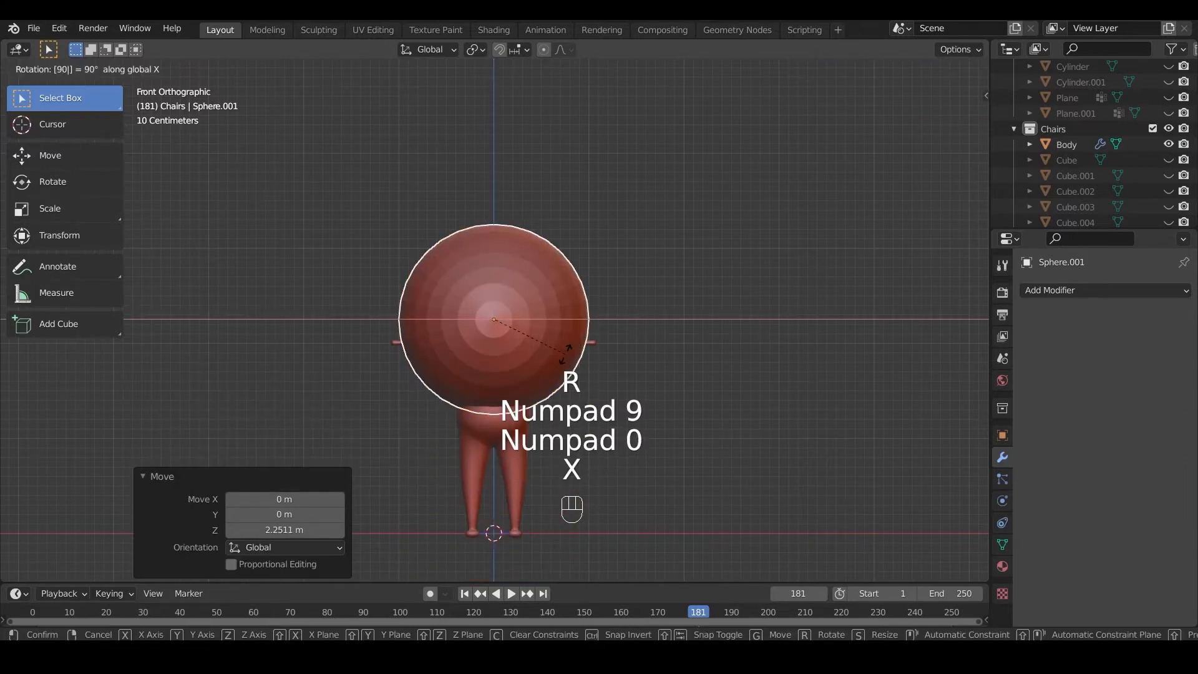
{"action": "left_click", "coordinate": [565, 354]}
{"action": "key", "text": "s"}
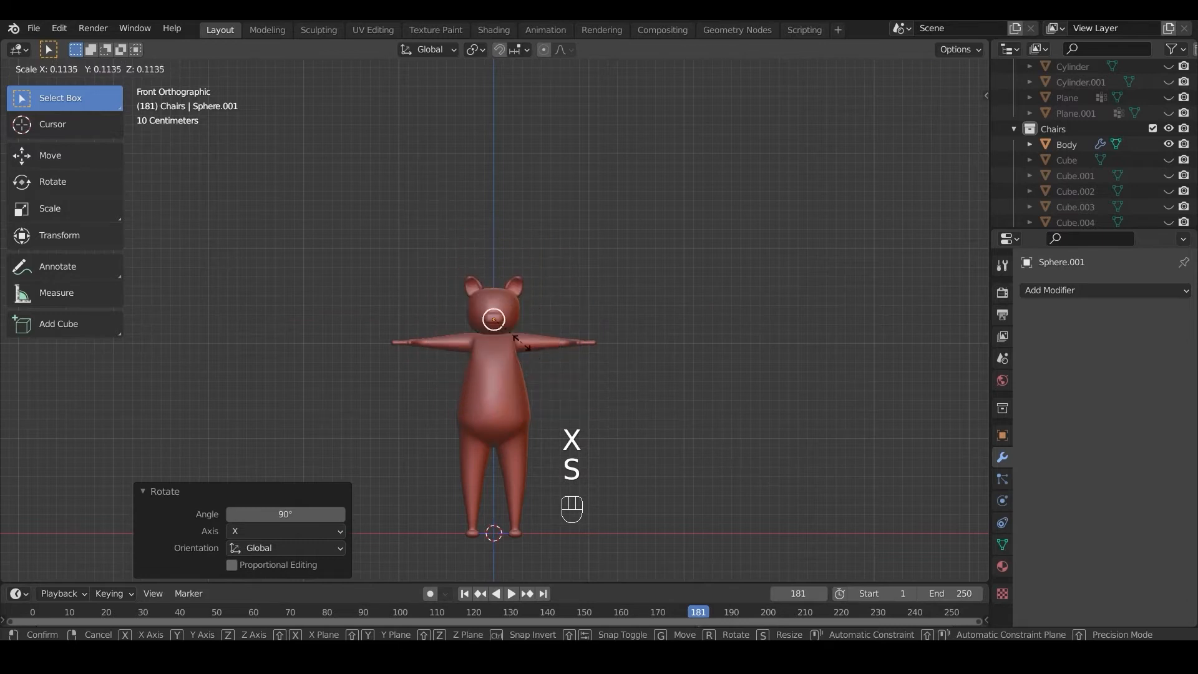
{"action": "left_click", "coordinate": [520, 343]}
Step: Move the eye sphere up about 0.15 m along Z and about 0.13 m along X
{"action": "key", "text": "g"}
{"action": "key", "text": "z"}
{"action": "left_click", "coordinate": [523, 328]}
{"action": "key", "text": "g"}
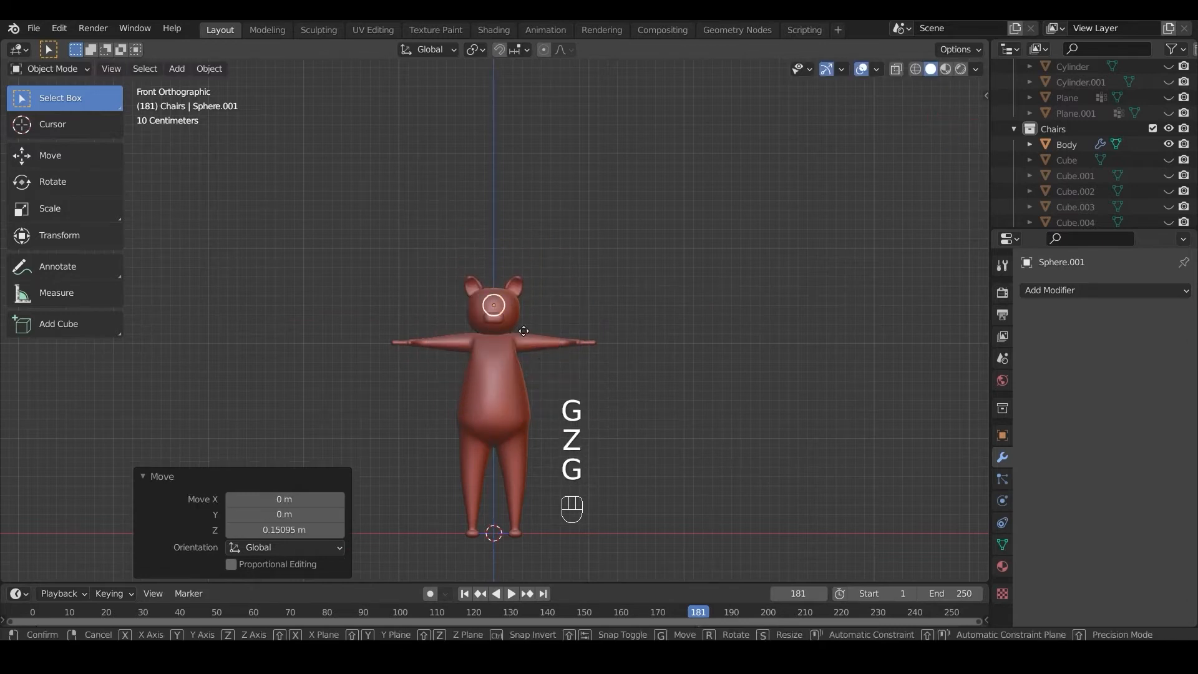
{"action": "key", "text": "x"}
{"action": "left_click", "coordinate": [535, 336]}
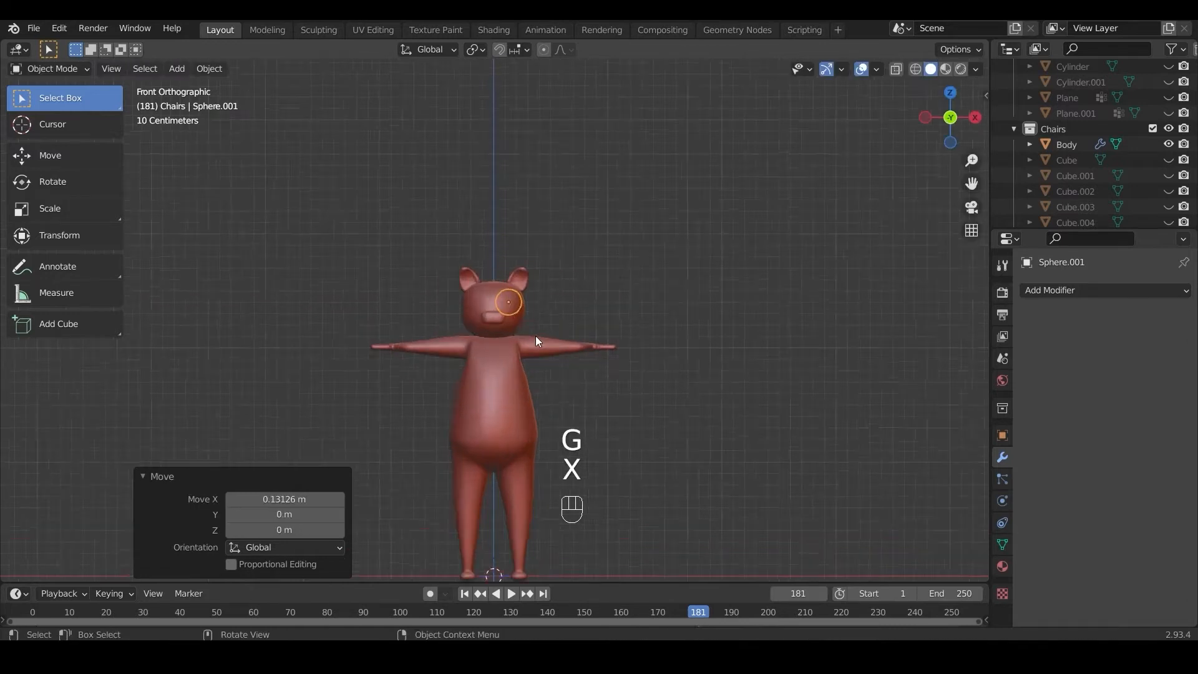
Step: Shrink the eye sphere to under half its size and shift it down and about -0.022 m along X toward the snout
{"action": "scroll", "coordinate": [536, 338], "scroll_direction": "up", "scroll_amount": 6}
{"action": "key", "text": "s"}
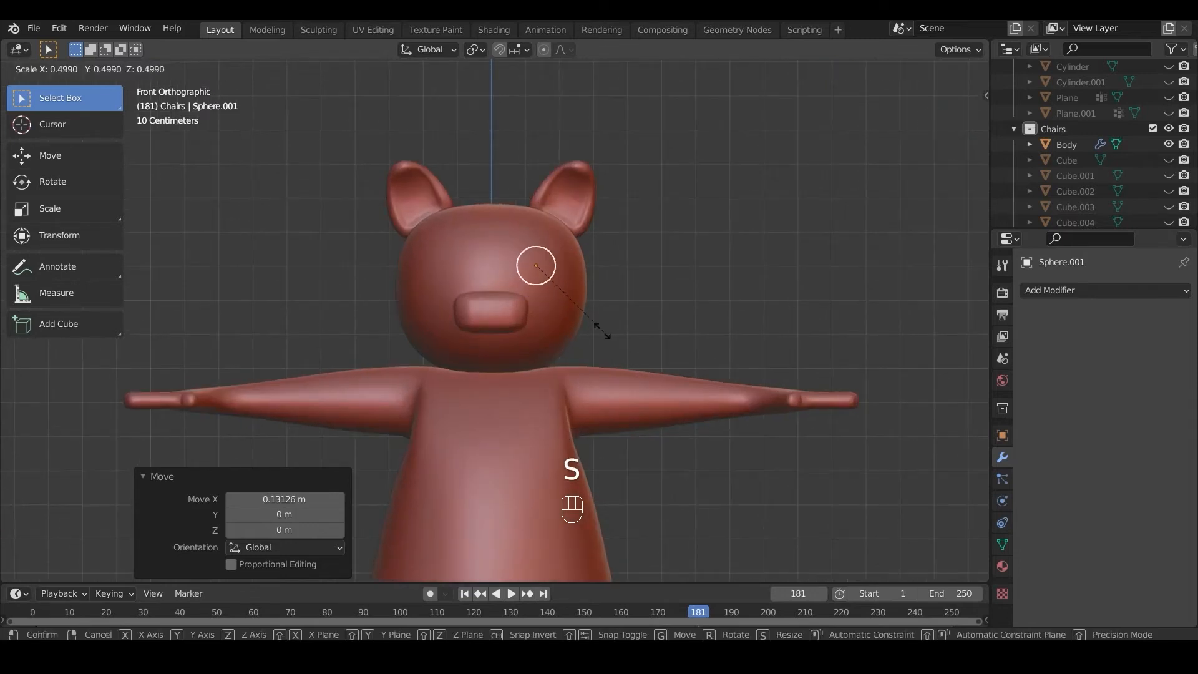
{"action": "left_click", "coordinate": [594, 324]}
{"action": "key", "text": "g"}
{"action": "key", "text": "z"}
{"action": "left_click", "coordinate": [590, 332]}
{"action": "key", "text": "g"}
{"action": "key", "text": "x"}
{"action": "left_click", "coordinate": [584, 332]}
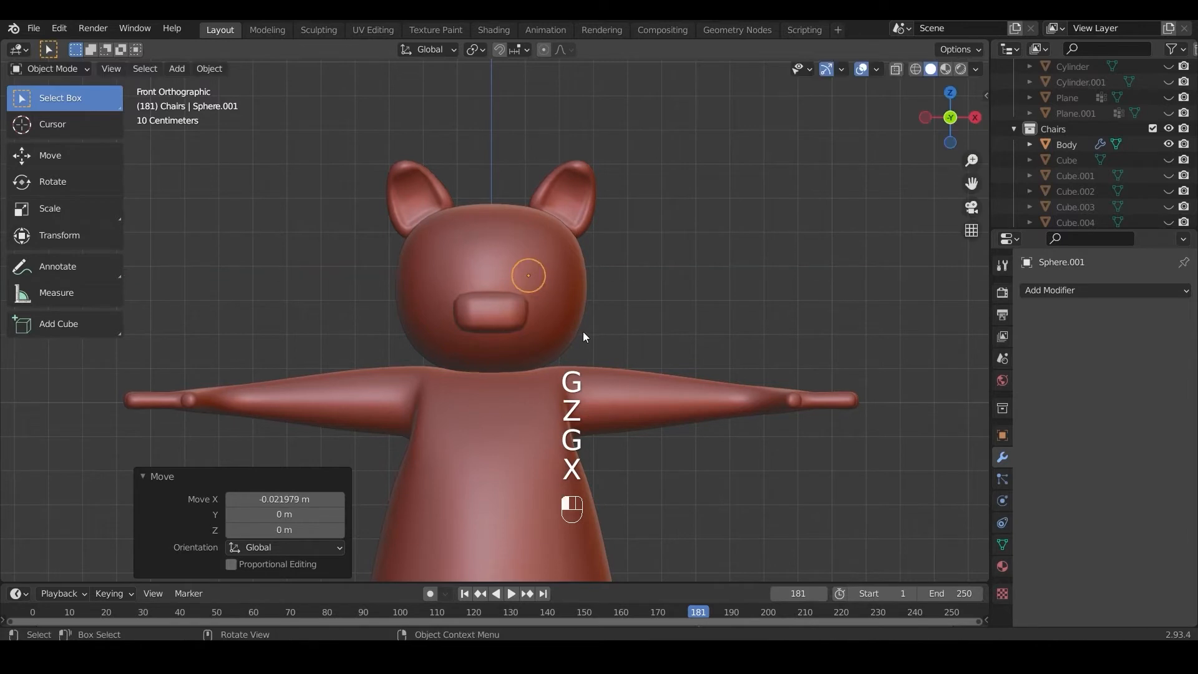
Step: Move the eye sphere about -0.251 m along Y to the front surface of the face
{"action": "key", "text": "KP_3"}
{"action": "key", "text": "y"}
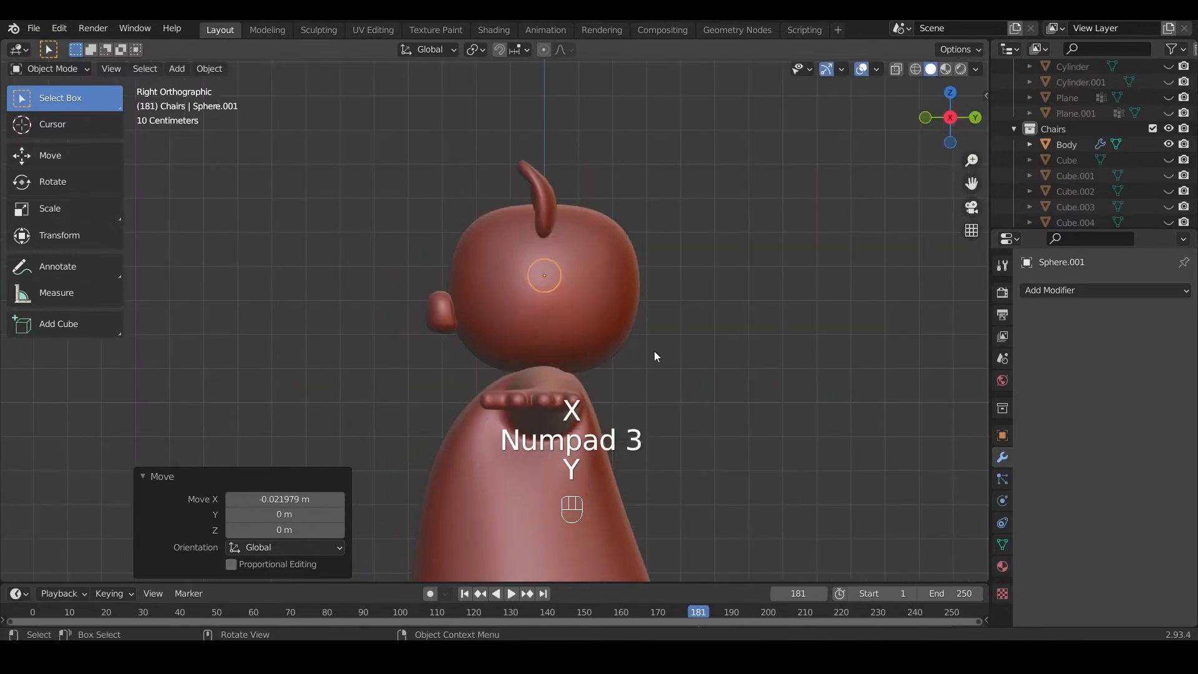
{"action": "key", "text": "g"}
{"action": "key", "text": "y"}
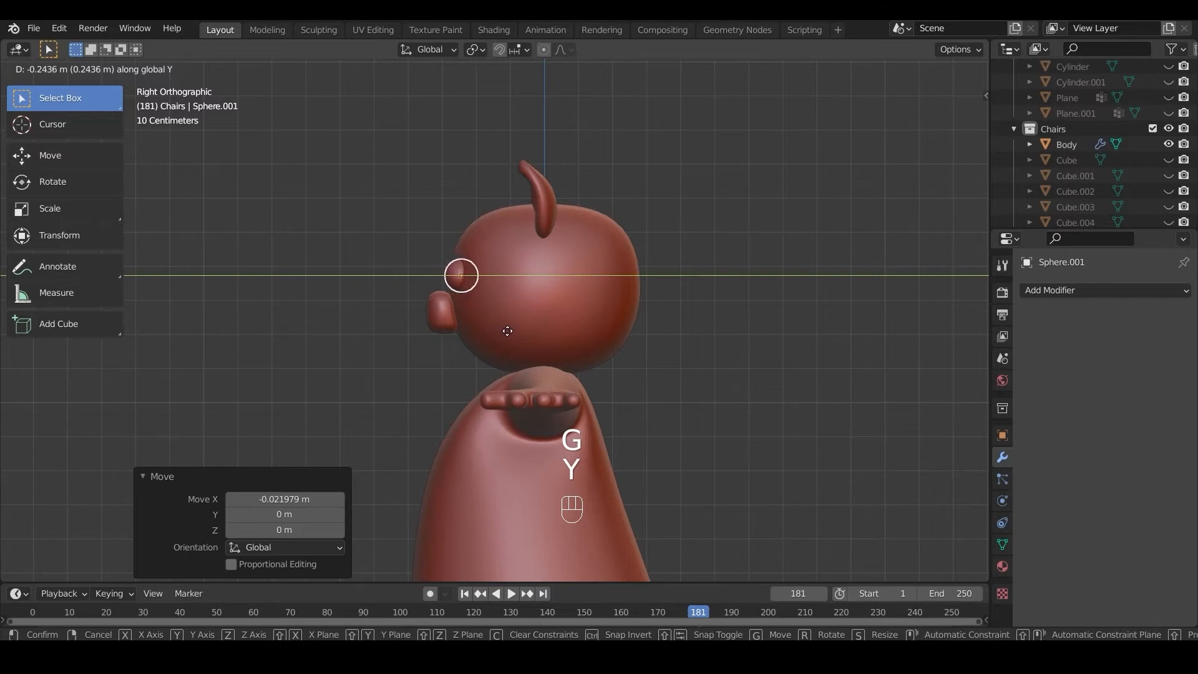
{"action": "left_click", "coordinate": [505, 335]}
{"action": "key", "text": "KP_1"}
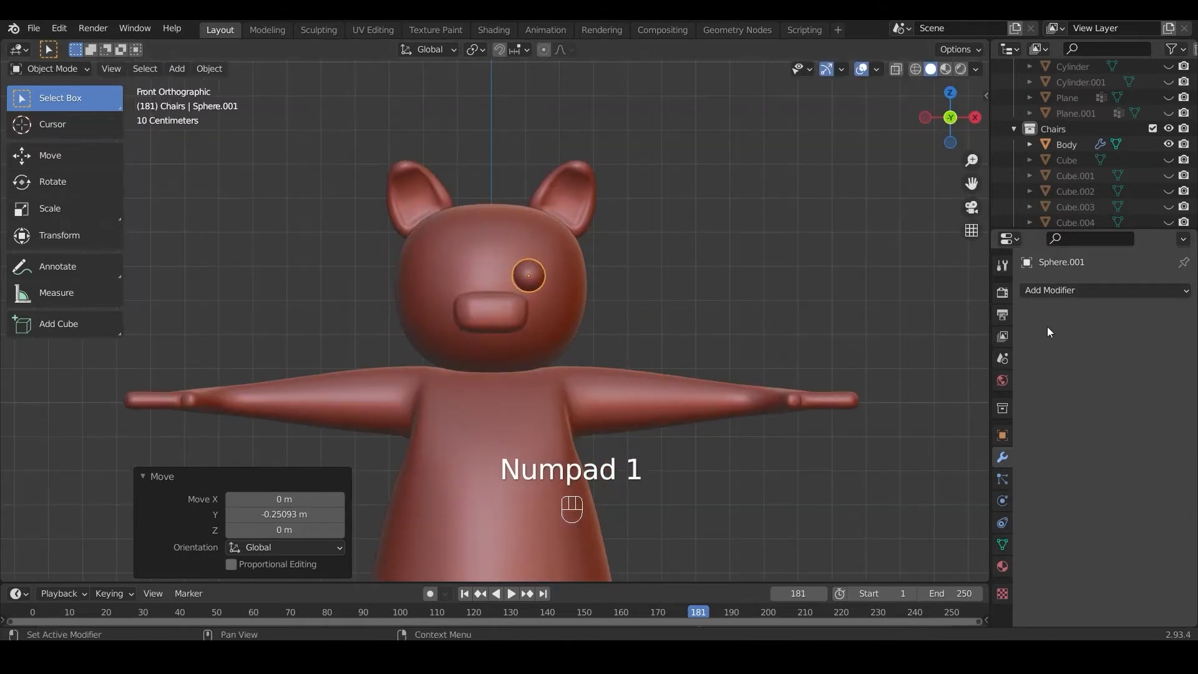
Step: Add an X-axis Mirror modifier to the eye sphere and apply all its transforms
{"action": "left_click", "coordinate": [1054, 290]}
{"action": "left_click", "coordinate": [873, 462]}
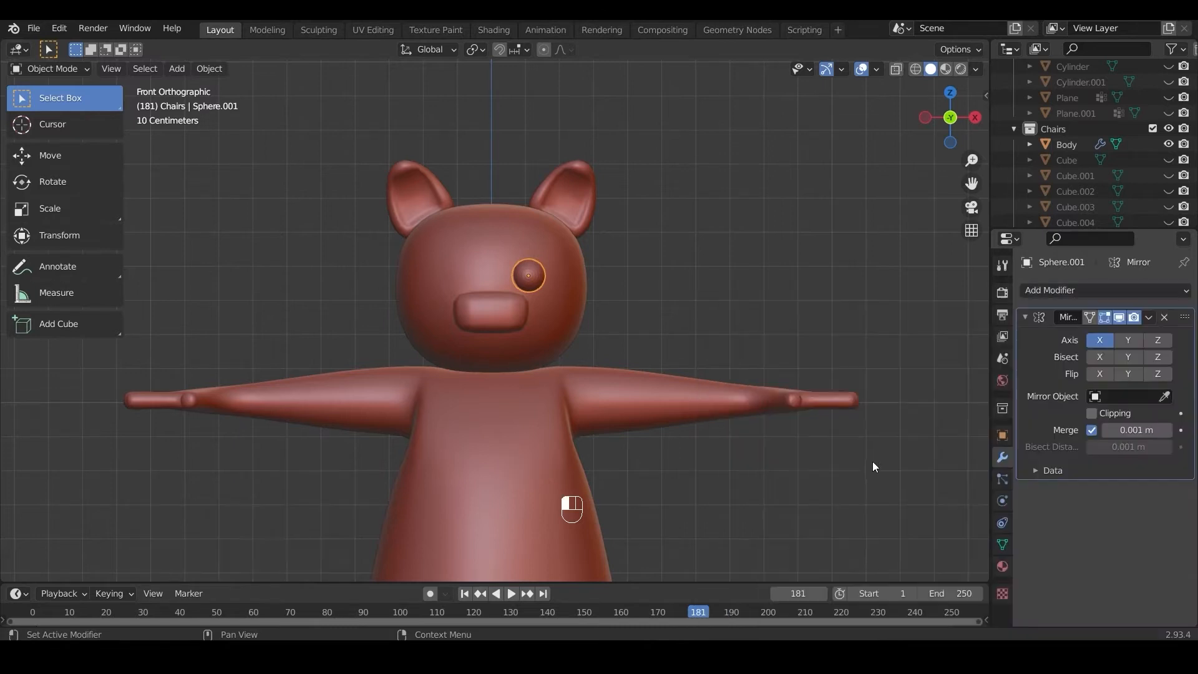
{"action": "key", "text": "ctrl+a"}
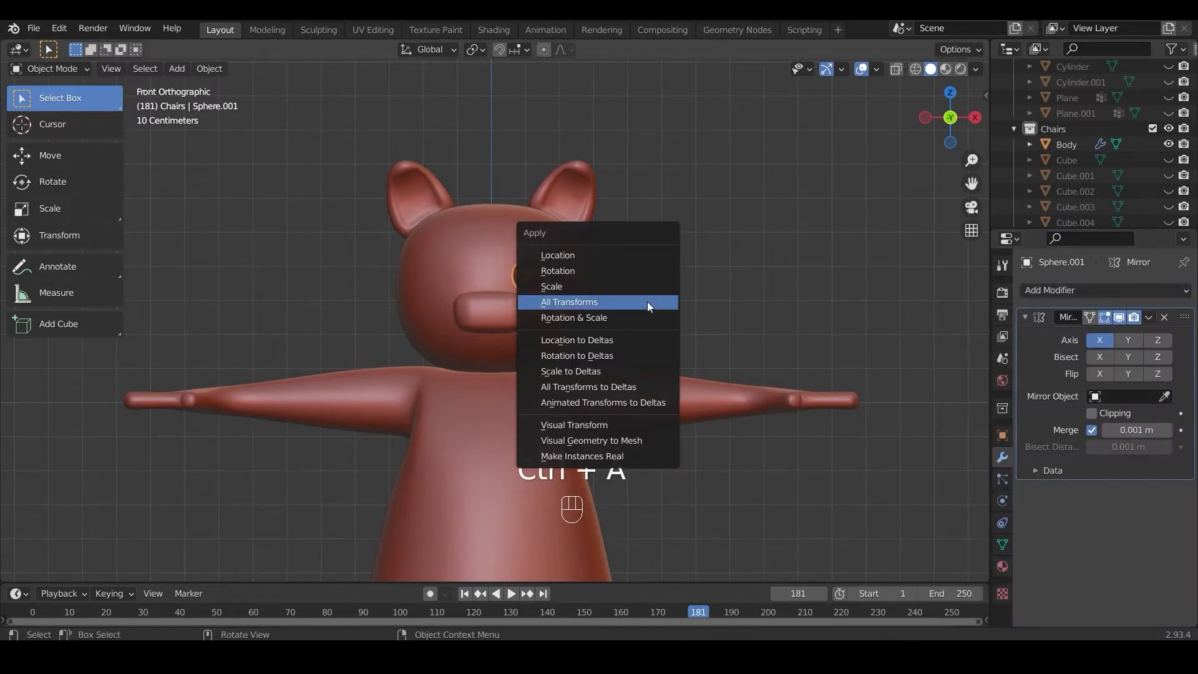
{"action": "left_click", "coordinate": [646, 302]}
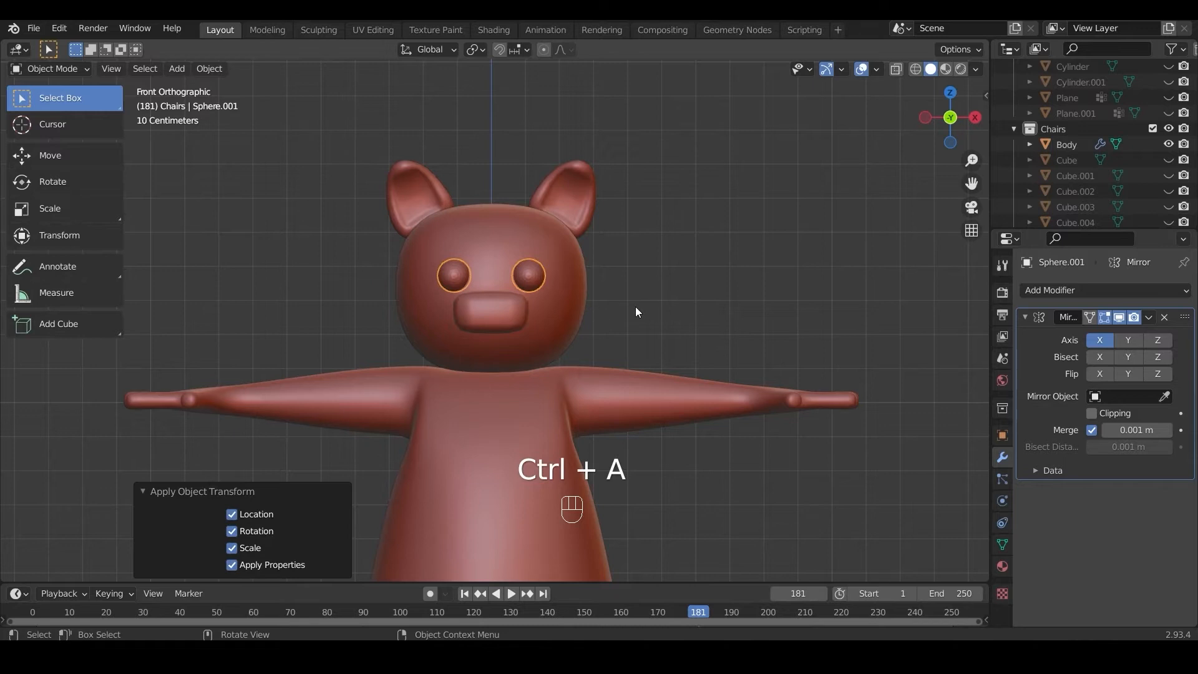
{"action": "left_click", "coordinate": [635, 306]}
{"action": "left_click", "coordinate": [535, 268]}
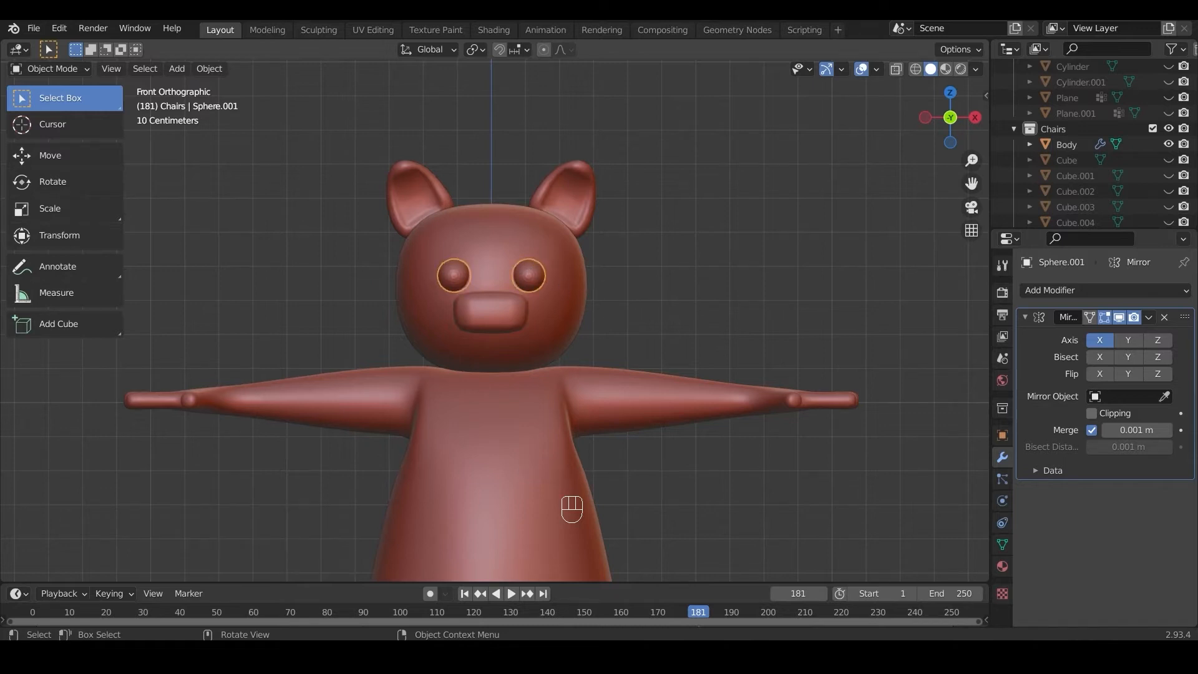
Step: Scale the eye mesh to about 0.76 along X in Edit Mode and switch to the right side view
{"action": "key", "text": "s"}
{"action": "key", "text": "x"}
{"action": "key", "text": "Tab"}
{"action": "key", "text": "s"}
{"action": "key", "text": "x"}
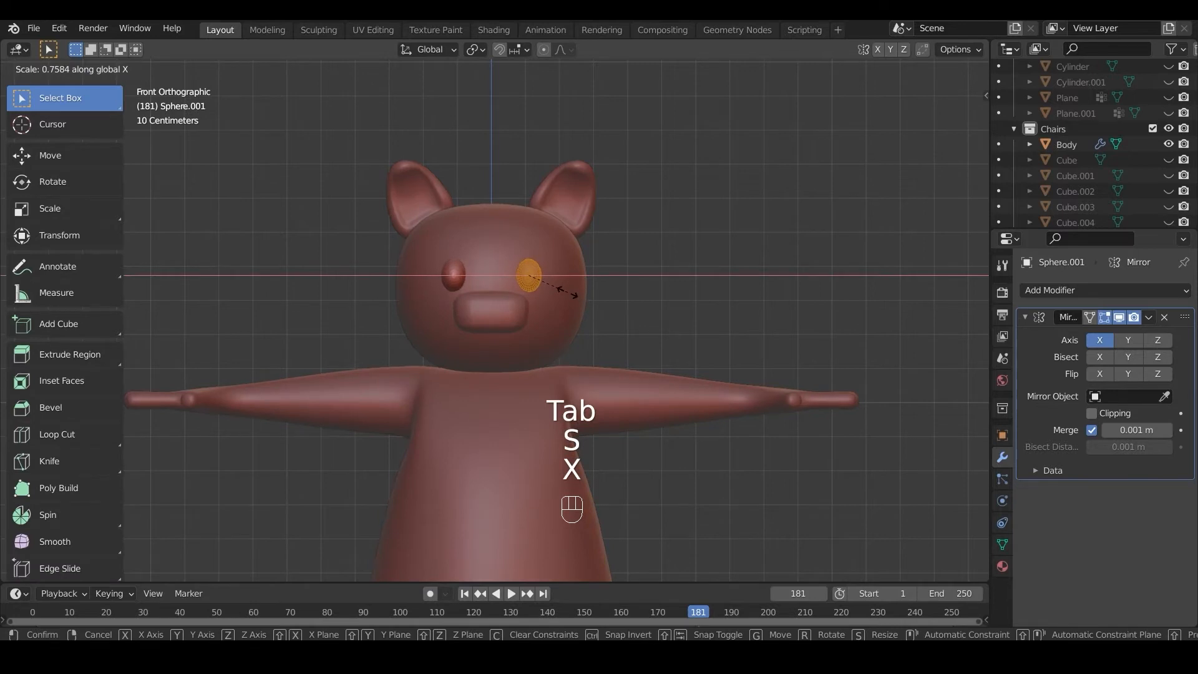
{"action": "left_click", "coordinate": [568, 291]}
{"action": "key", "text": "Tab"}
{"action": "middle_click_drag", "start_coordinate": [567, 291], "coordinate": [463, 317]}
{"action": "key", "text": "KP_3"}
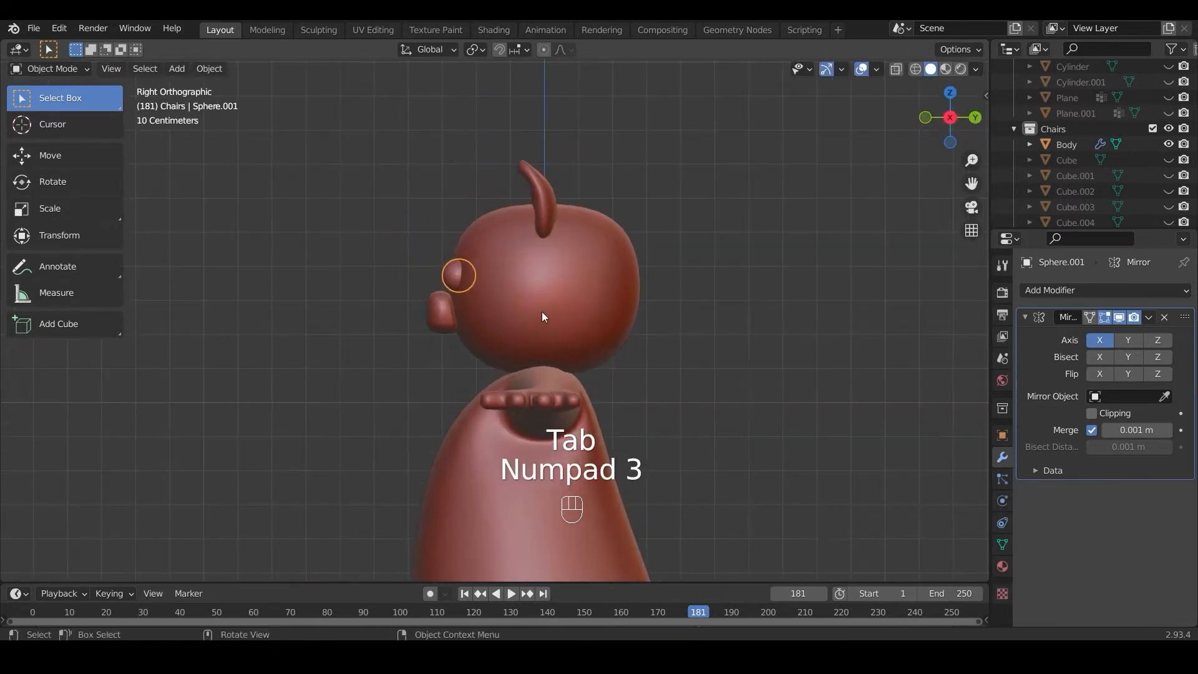
{"action": "key", "text": "s"}
{"action": "key", "text": "y"}
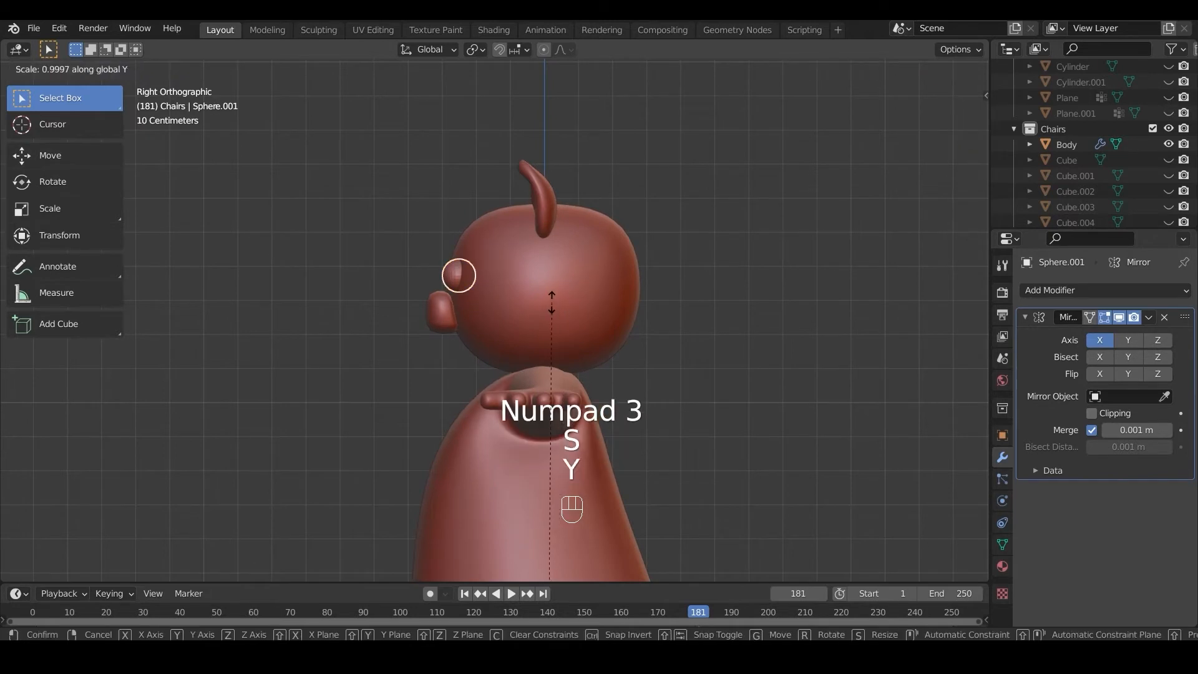
{"action": "left_click", "coordinate": [550, 301]}
Step: Scale the eye mesh to about 0.755 along Y in Edit Mode and turn on X-ray display
{"action": "key", "text": "Tab"}
{"action": "key", "text": "s"}
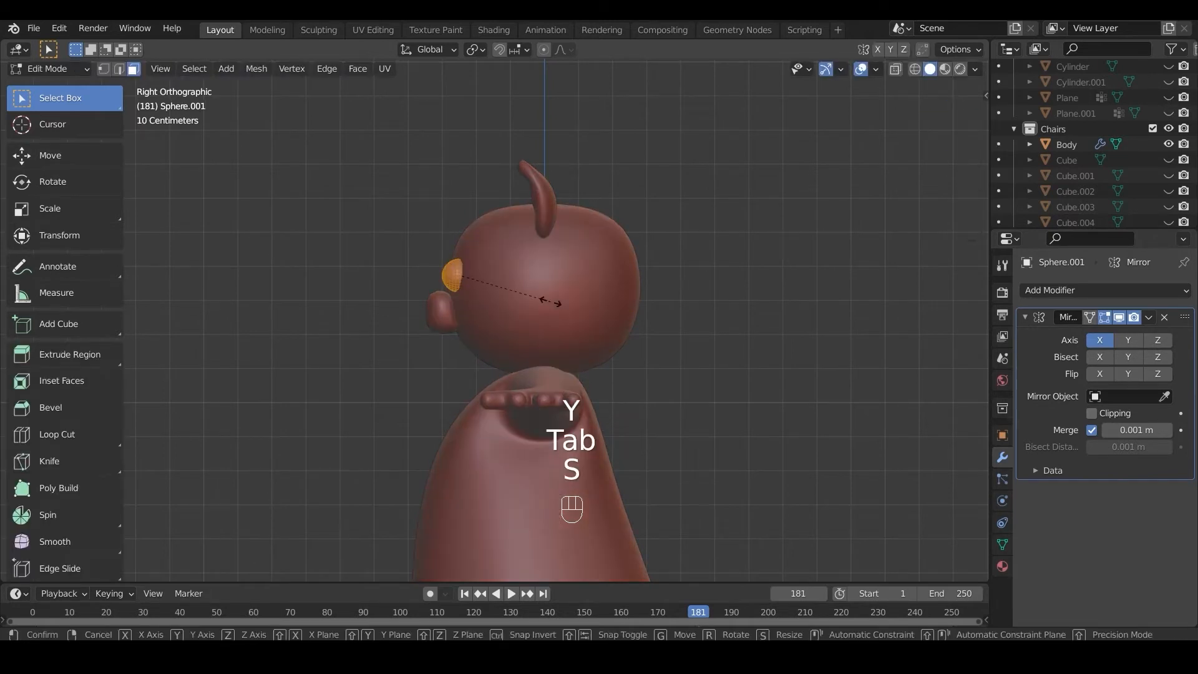
{"action": "key", "text": "y"}
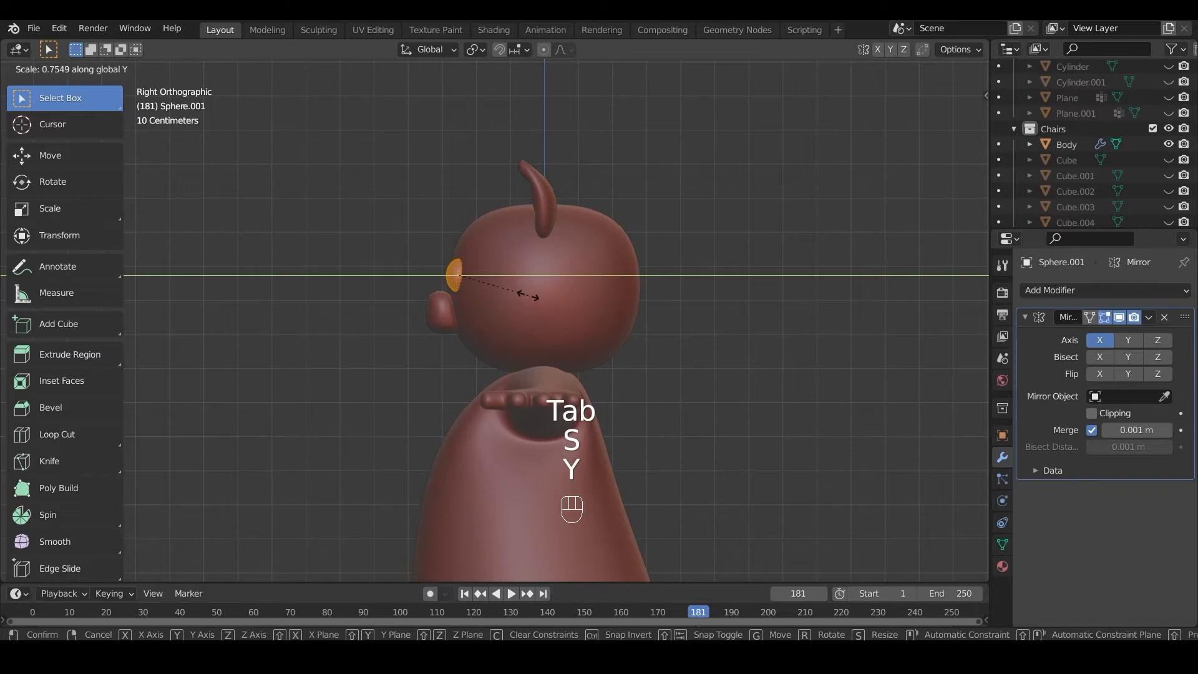
{"action": "left_click", "coordinate": [527, 297]}
{"action": "left_click", "coordinate": [895, 69]}
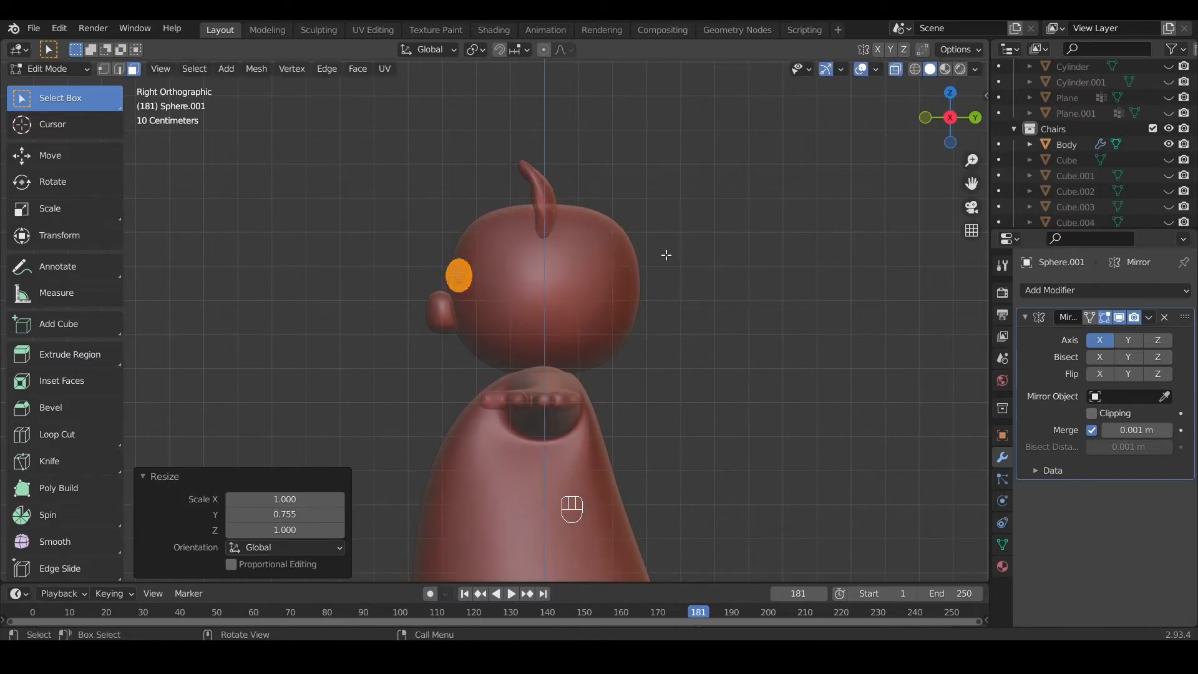
{"action": "key", "text": "Tab"}
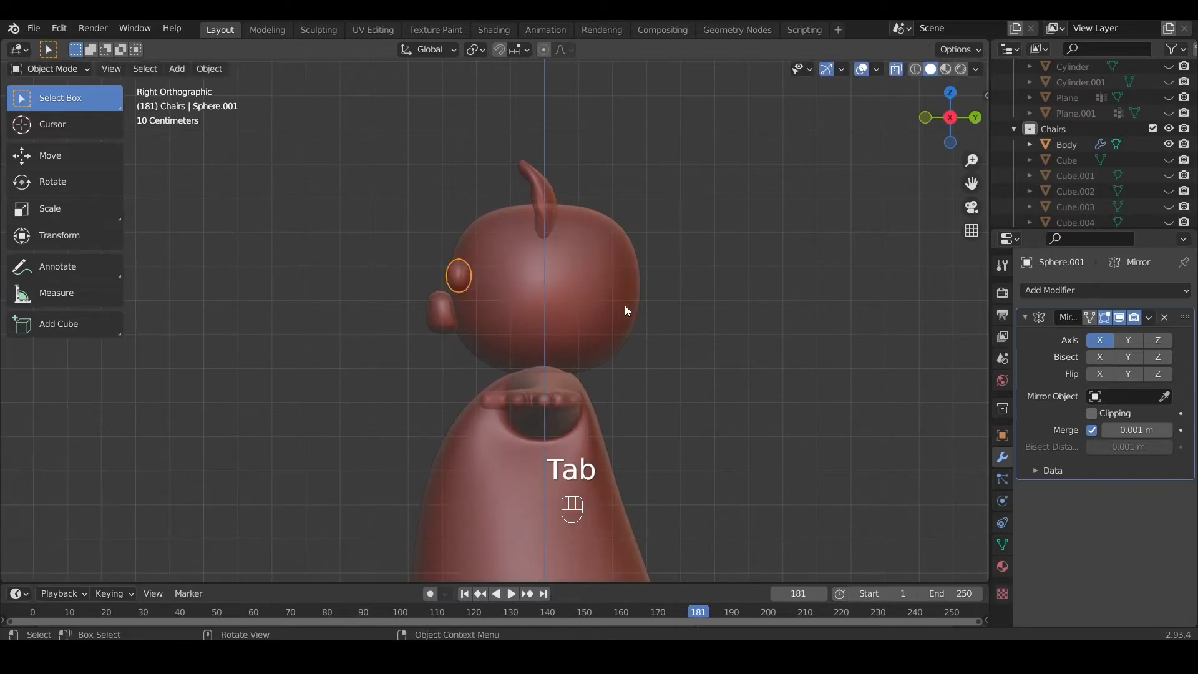
Step: Move the eyes about -0.009 m along Y and return to the front view in Object Mode
{"action": "key", "text": "g"}
{"action": "key", "text": "y"}
{"action": "left_click", "coordinate": [621, 304]}
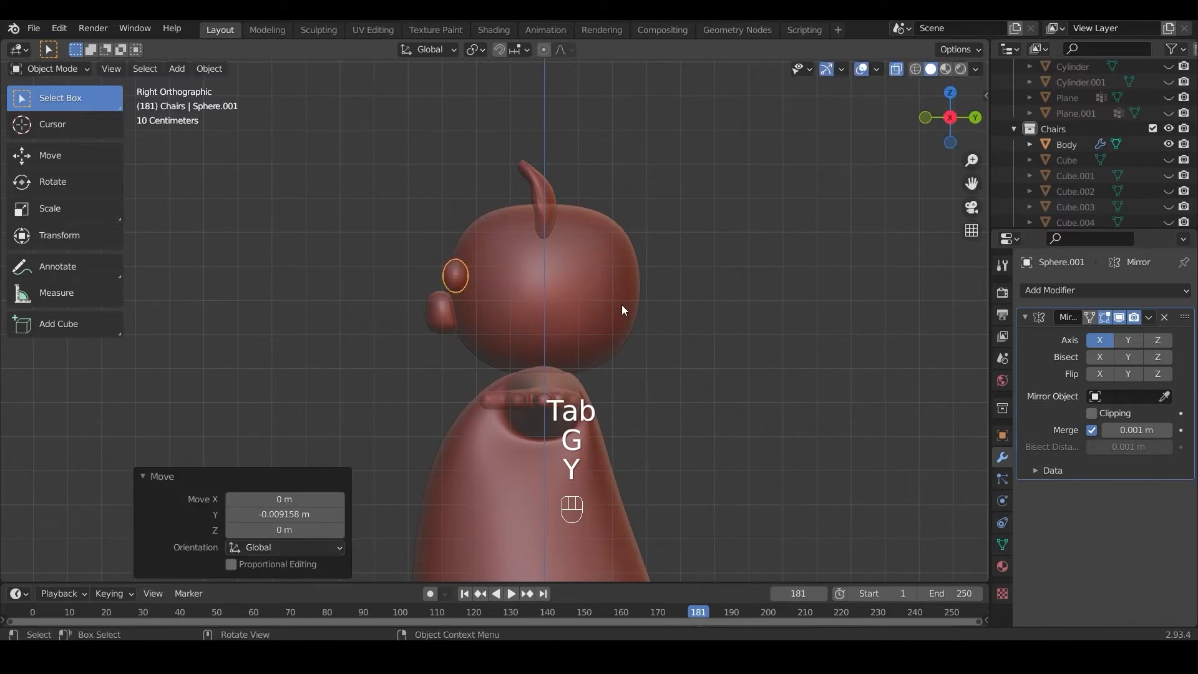
{"action": "key", "text": "KP_1"}
{"action": "key", "text": "Tab"}
{"action": "key", "text": "Tab"}
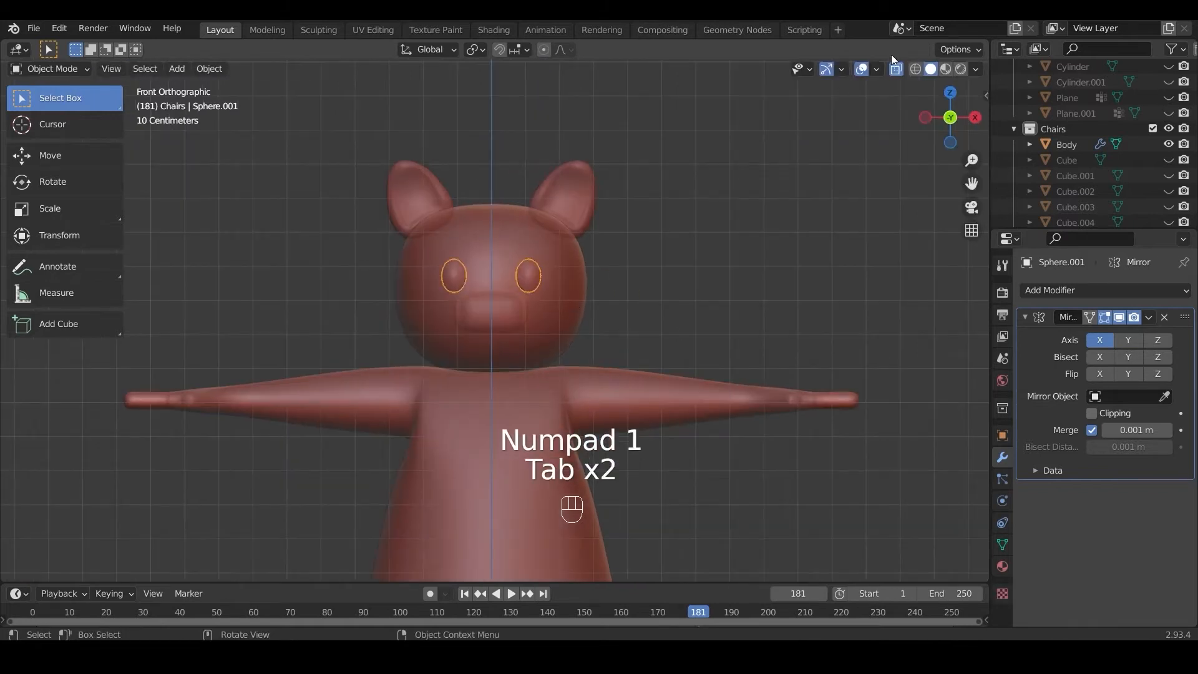
Step: Turn off the X-ray display and check the mirrored eyes on the face
{"action": "left_click", "coordinate": [860, 69]}
{"action": "left_click", "coordinate": [860, 69]}
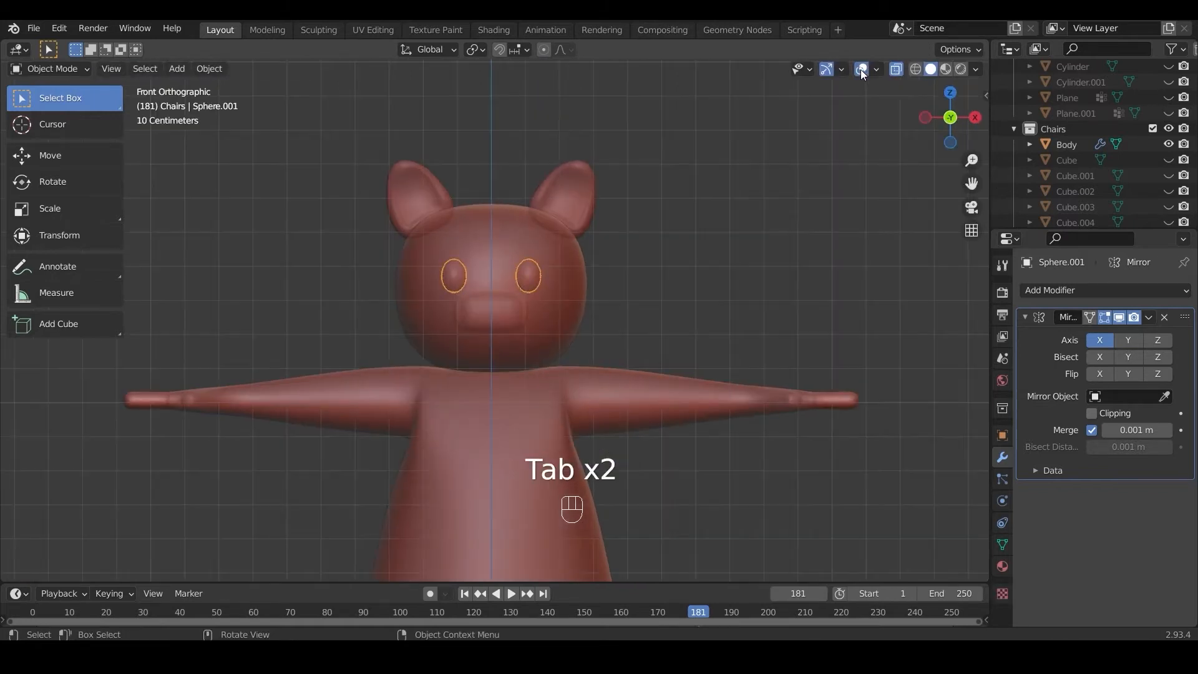
{"action": "left_click", "coordinate": [896, 71]}
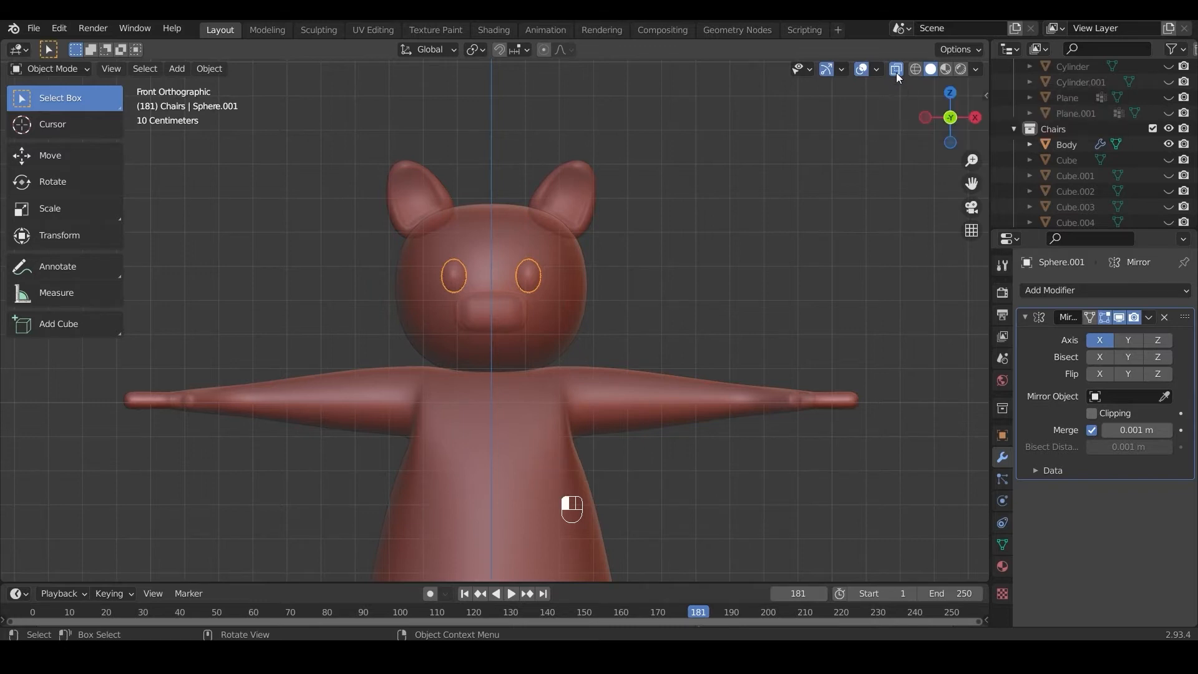
{"action": "scroll", "coordinate": [635, 287], "scroll_direction": "up", "scroll_amount": 4}
{"action": "scroll", "coordinate": [635, 287], "scroll_direction": "down", "scroll_amount": 4}
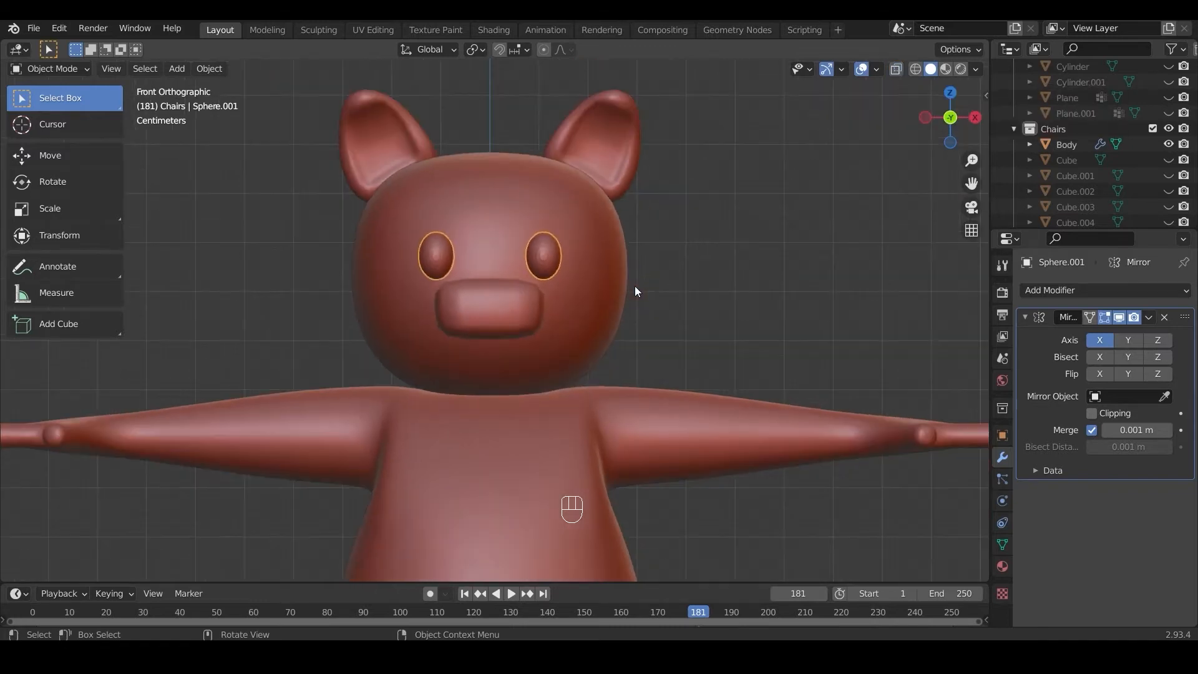
{"action": "scroll", "coordinate": [596, 335], "scroll_direction": "down", "scroll_amount": 1}
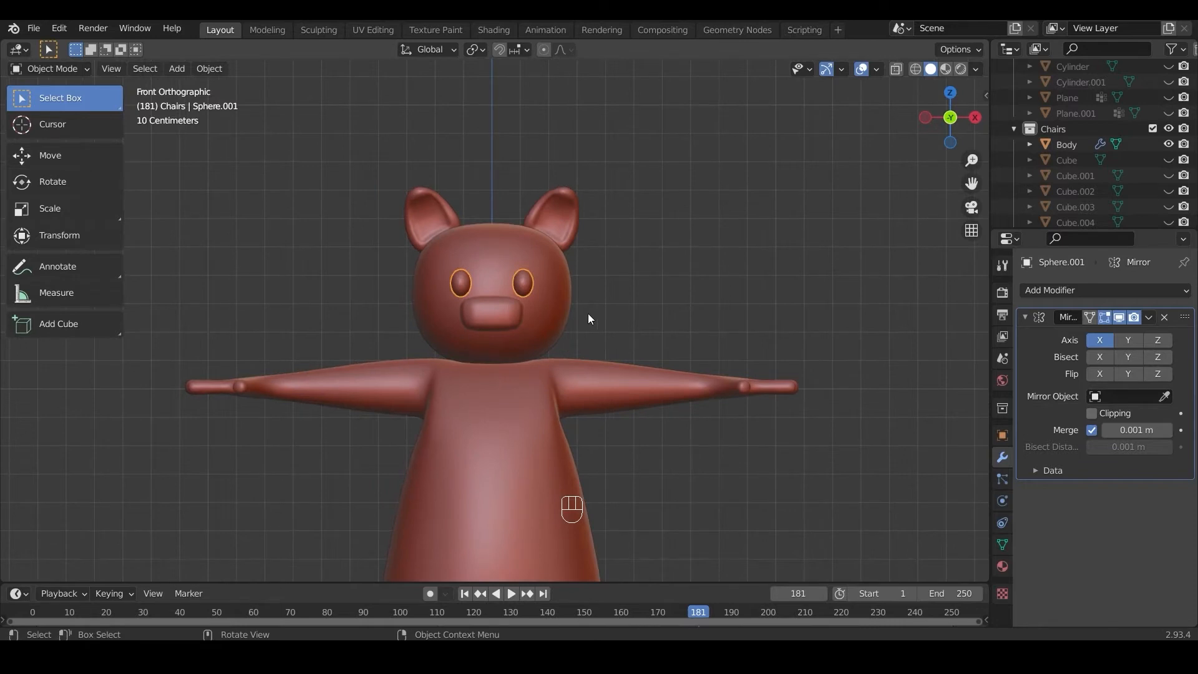
Step: Select the body mesh and save the Blender file
{"action": "left_click", "coordinate": [569, 281]}
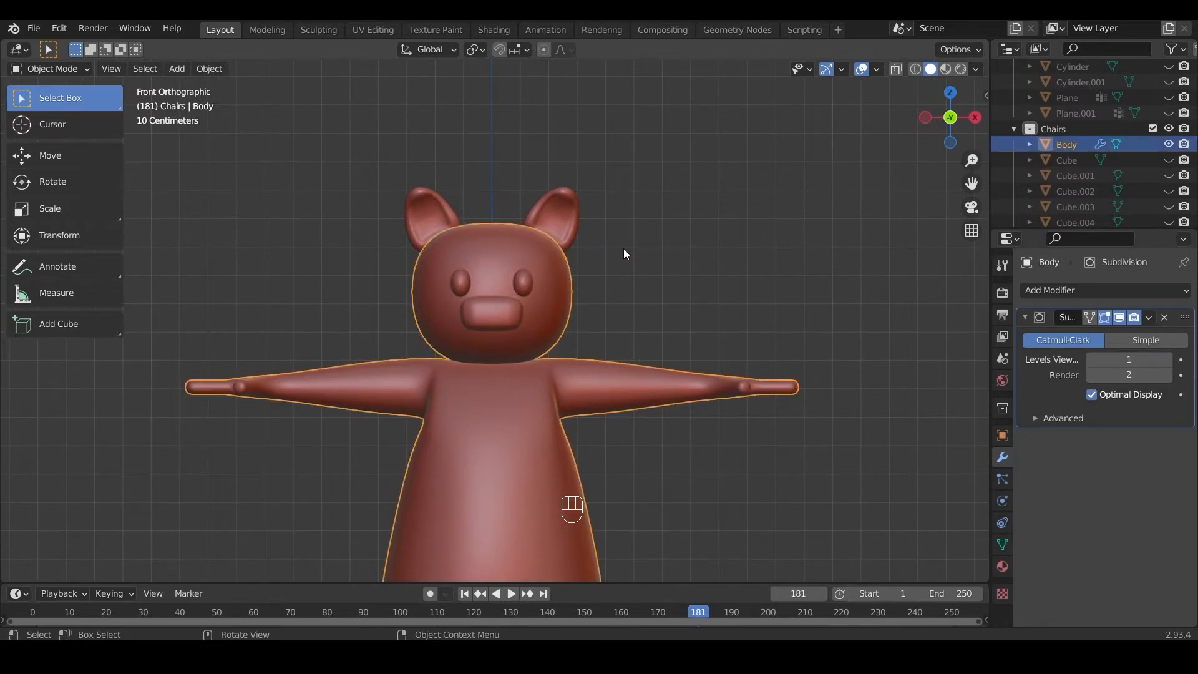
{"action": "scroll", "coordinate": [624, 248], "scroll_direction": "down", "scroll_amount": 1}
{"action": "scroll", "coordinate": [658, 341], "scroll_direction": "up", "scroll_amount": 2}
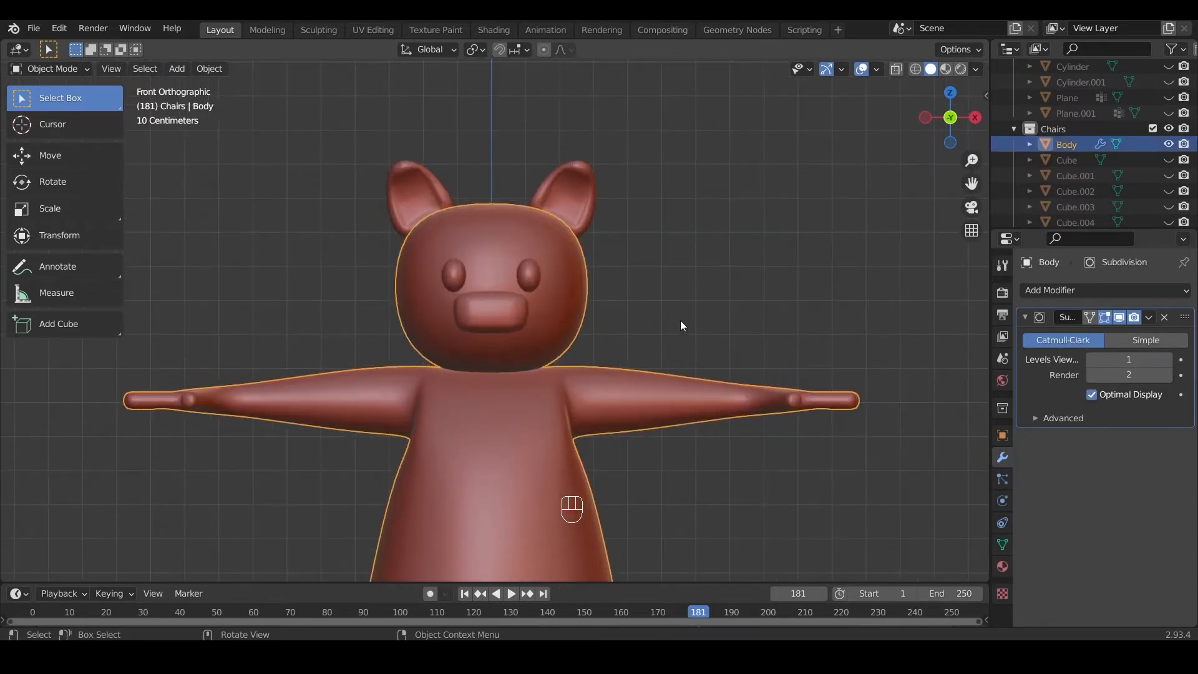
{"action": "left_click", "coordinate": [34, 28]}
{"action": "left_click", "coordinate": [51, 131]}
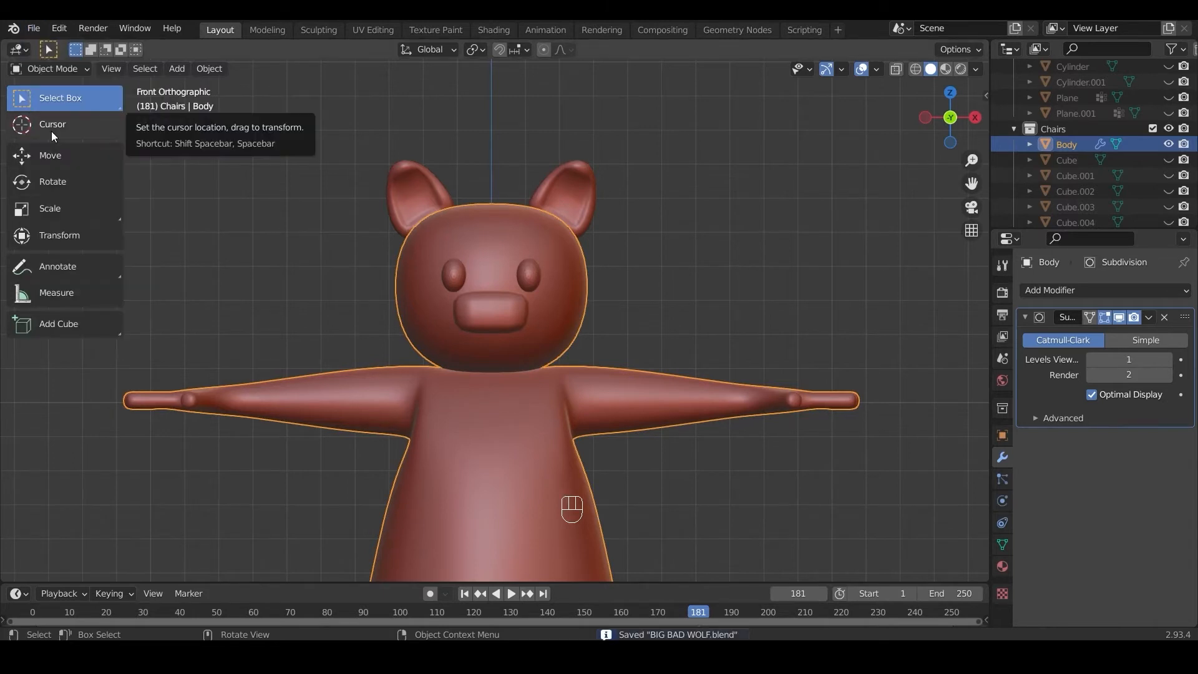
Step: Add a plane mesh and rotate it 90° about the X axis so it stands upright facing the front
{"action": "key", "text": "shift+a"}
{"action": "mouse_move", "coordinate": [513, 323]}
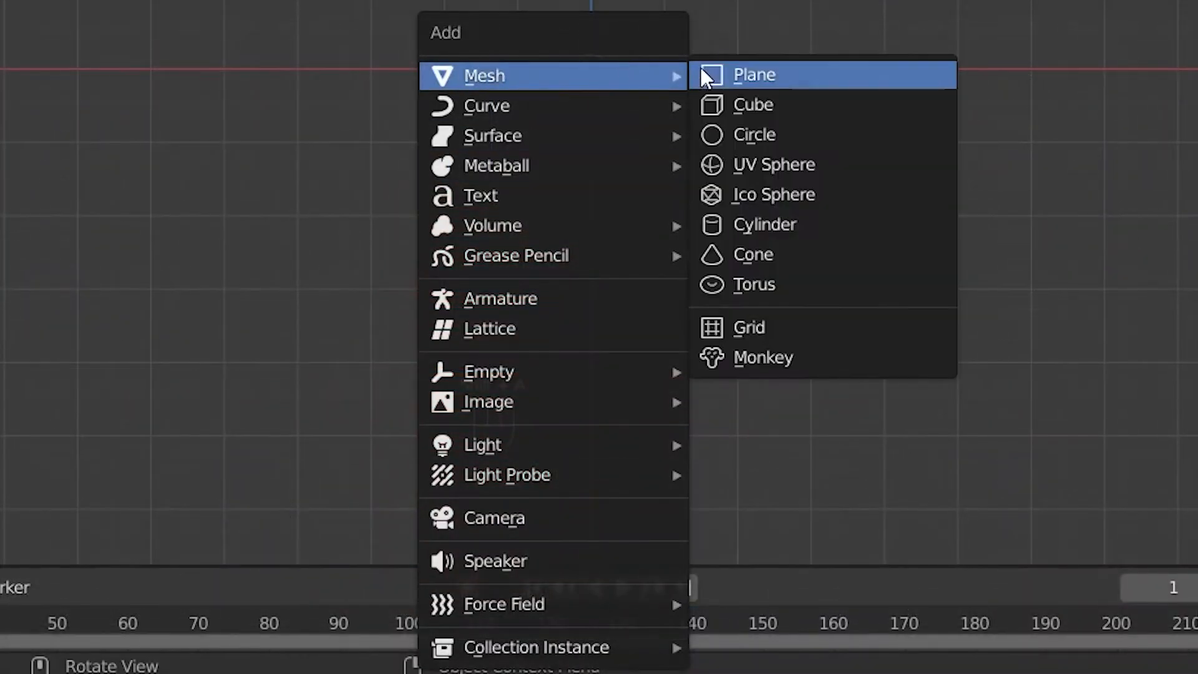
{"action": "left_click", "coordinate": [714, 72]}
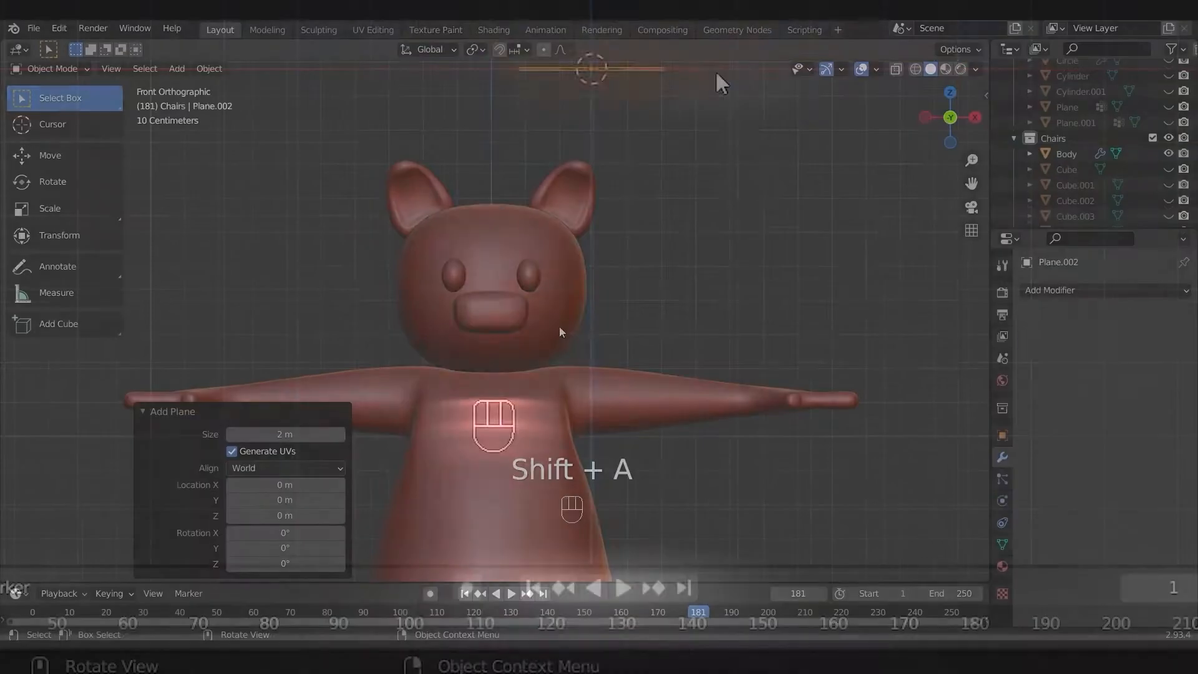
{"action": "scroll", "coordinate": [554, 334], "scroll_direction": "down", "scroll_amount": 8}
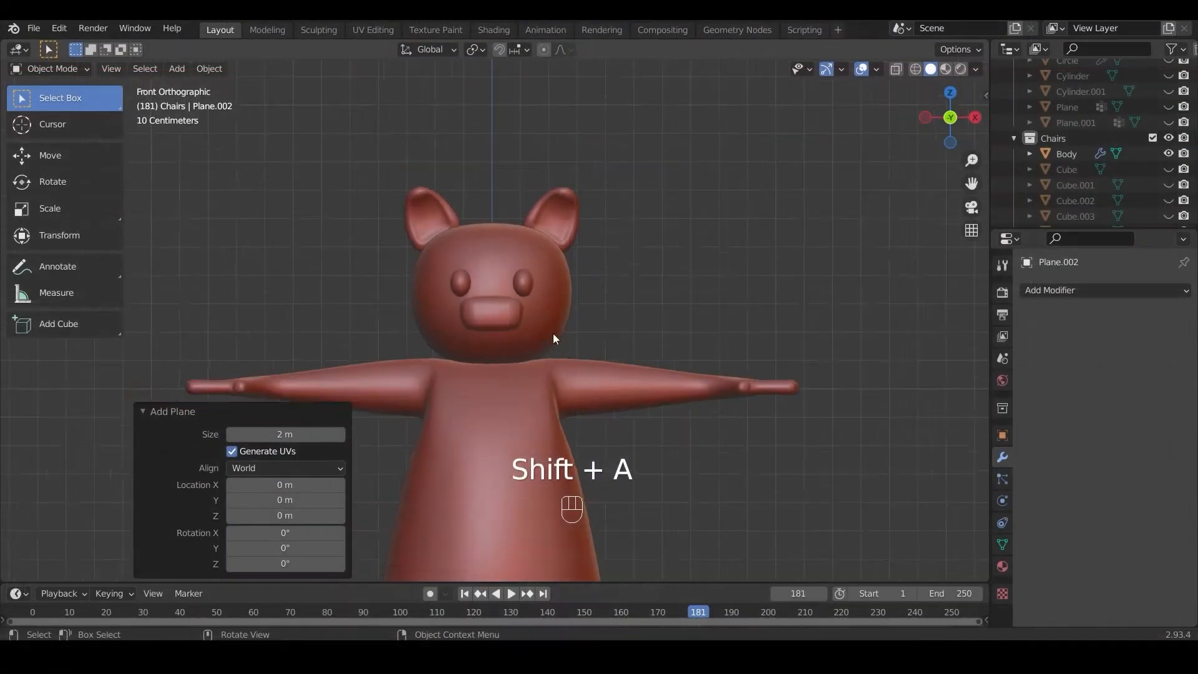
{"action": "key", "text": "r"}
{"action": "key", "text": "KP_9"}
{"action": "key", "text": "KP_0"}
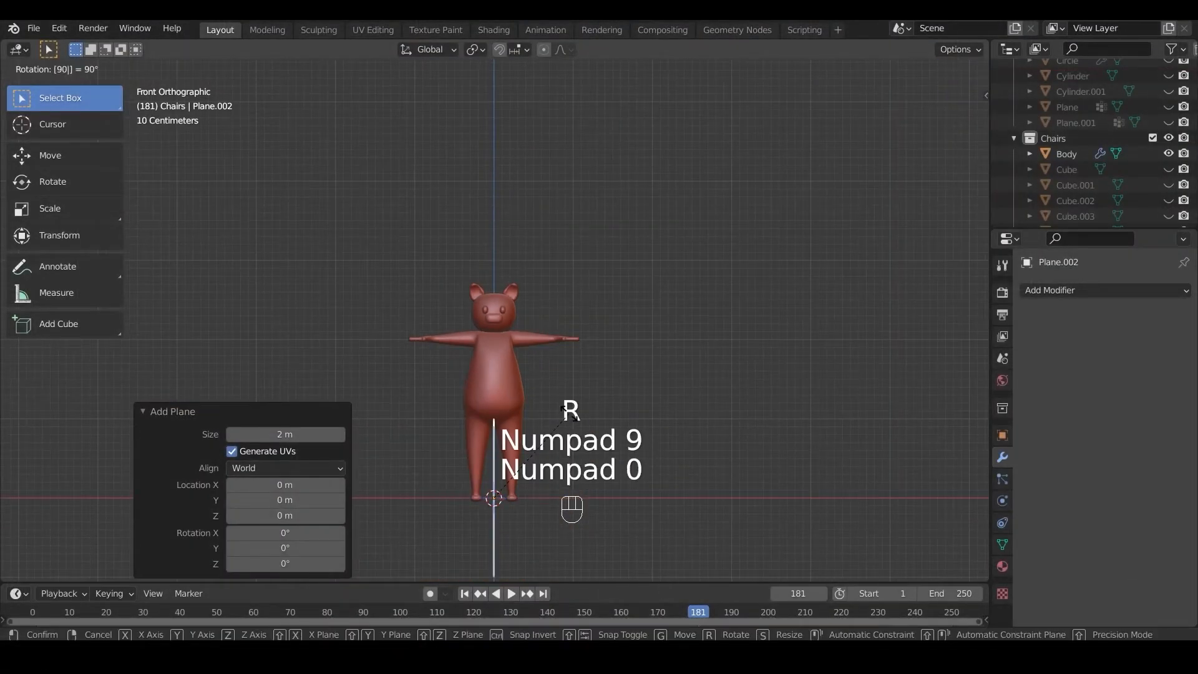
{"action": "key", "text": "x"}
{"action": "left_click", "coordinate": [560, 503]}
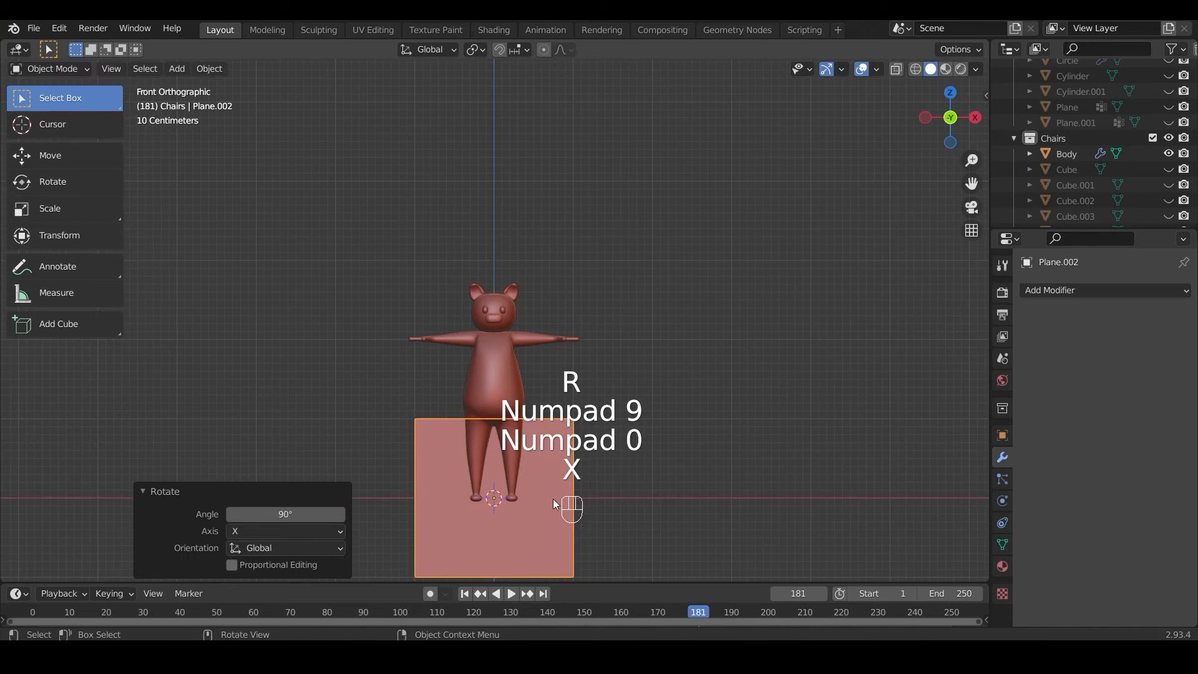
Step: Move the plane up about 2.43 m along Z to the pig's head
{"action": "key", "text": "g"}
{"action": "key", "text": "z"}
{"action": "left_click", "coordinate": [552, 342]}
{"action": "scroll", "coordinate": [552, 342], "scroll_direction": "up", "scroll_amount": 6}
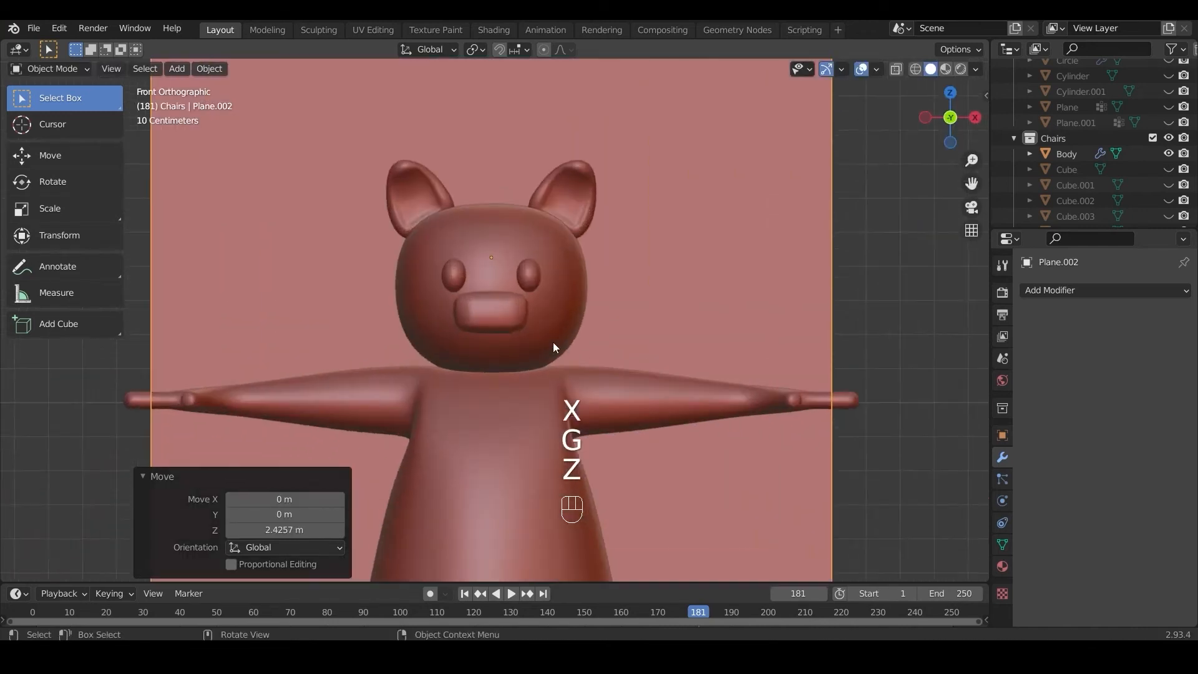
Step: Shift the plane along X so its center lies above the eye on the +X side, and raise it about 0.038 m along Z
{"action": "key", "text": "g"}
{"action": "key", "text": "x"}
{"action": "left_click", "coordinate": [591, 332]}
{"action": "key", "text": "g"}
{"action": "key", "text": "z"}
{"action": "left_click", "coordinate": [591, 322]}
{"action": "scroll", "coordinate": [591, 323], "scroll_direction": "down", "scroll_amount": 4}
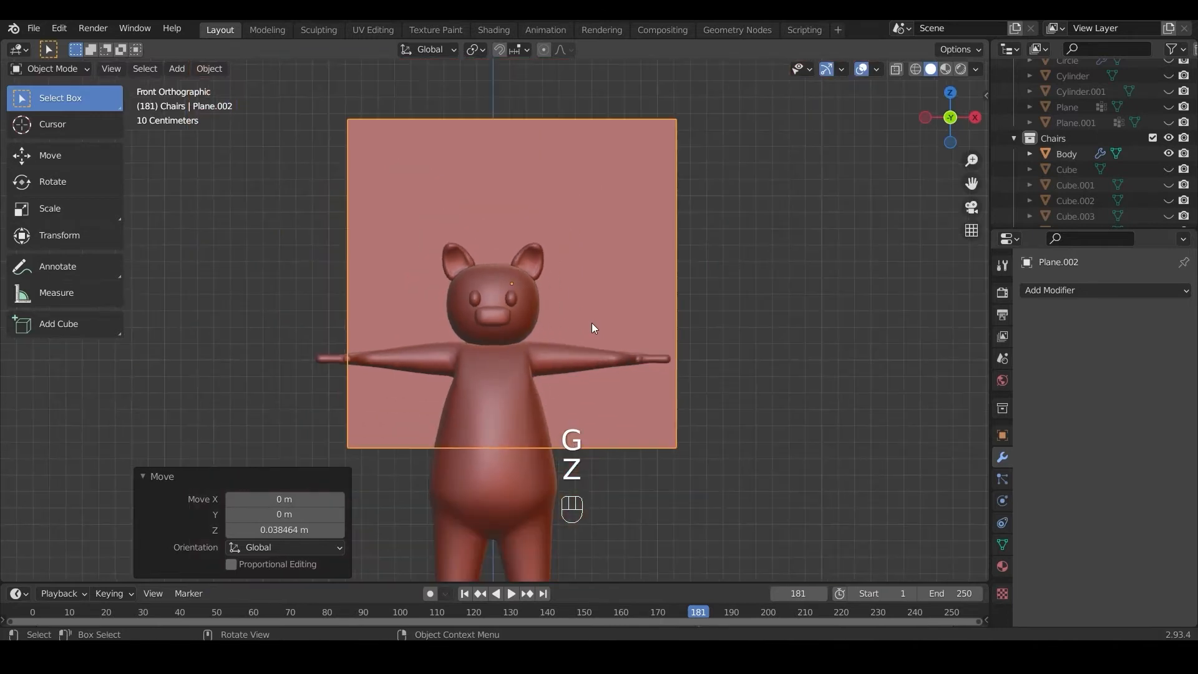
Step: Scale the plane down to about 0.082, and flatten it to about 0.896 along X and 0.363 along Z as an eyebrow strip
{"action": "key", "text": "s"}
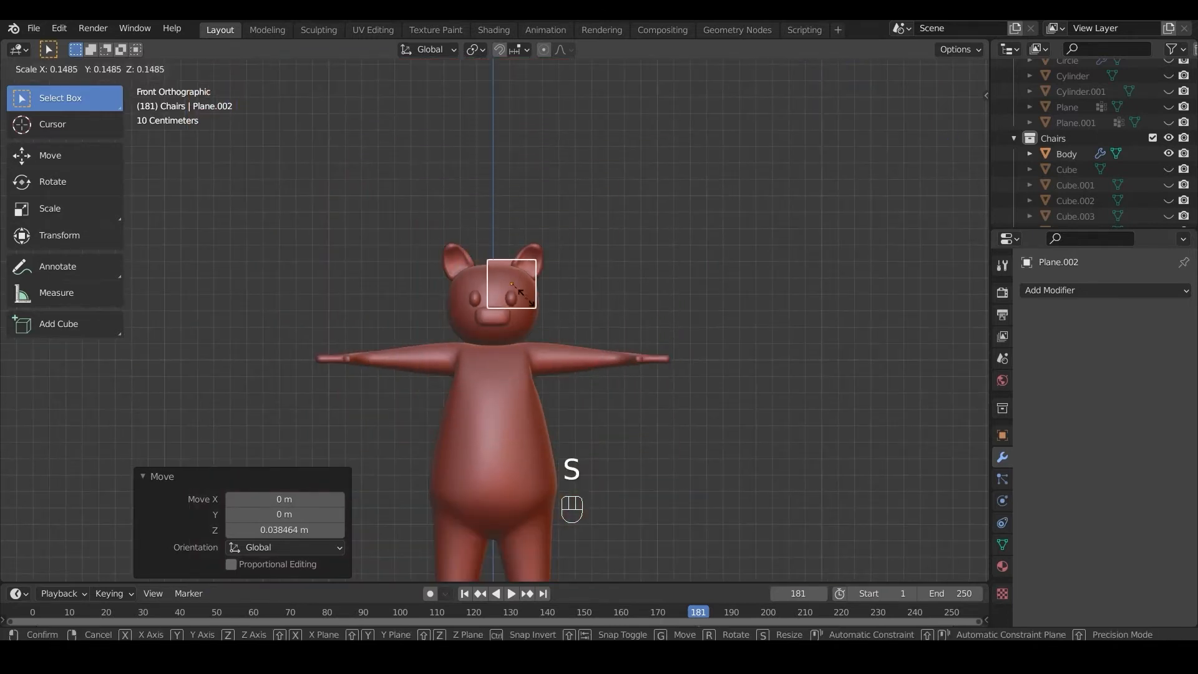
{"action": "left_click", "coordinate": [520, 297]}
{"action": "scroll", "coordinate": [521, 297], "scroll_direction": "up", "scroll_amount": 6}
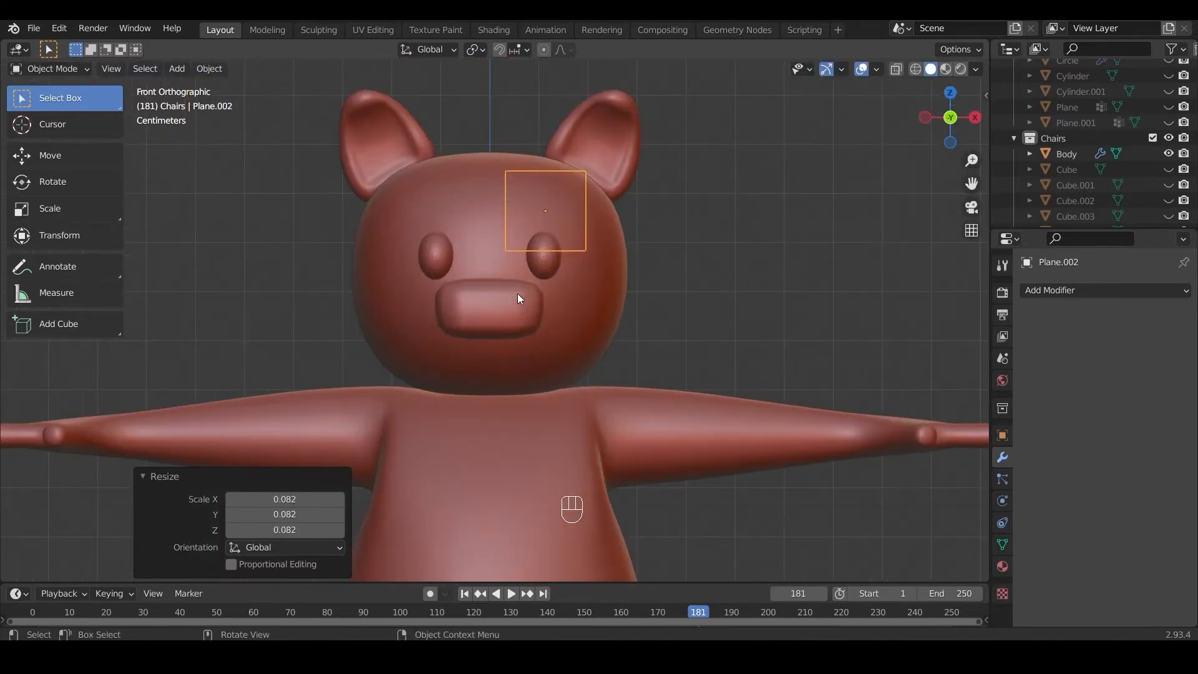
{"action": "key", "text": "s"}
{"action": "key", "text": "x"}
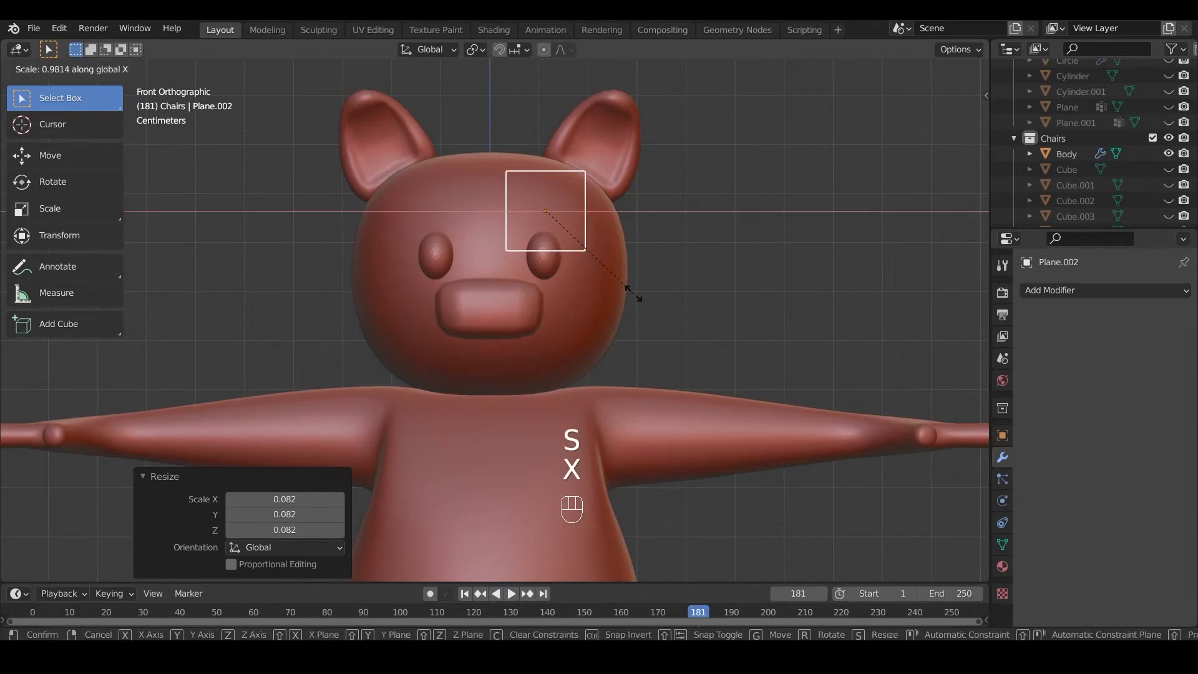
{"action": "left_click", "coordinate": [627, 286]}
{"action": "key", "text": "s"}
{"action": "key", "text": "z"}
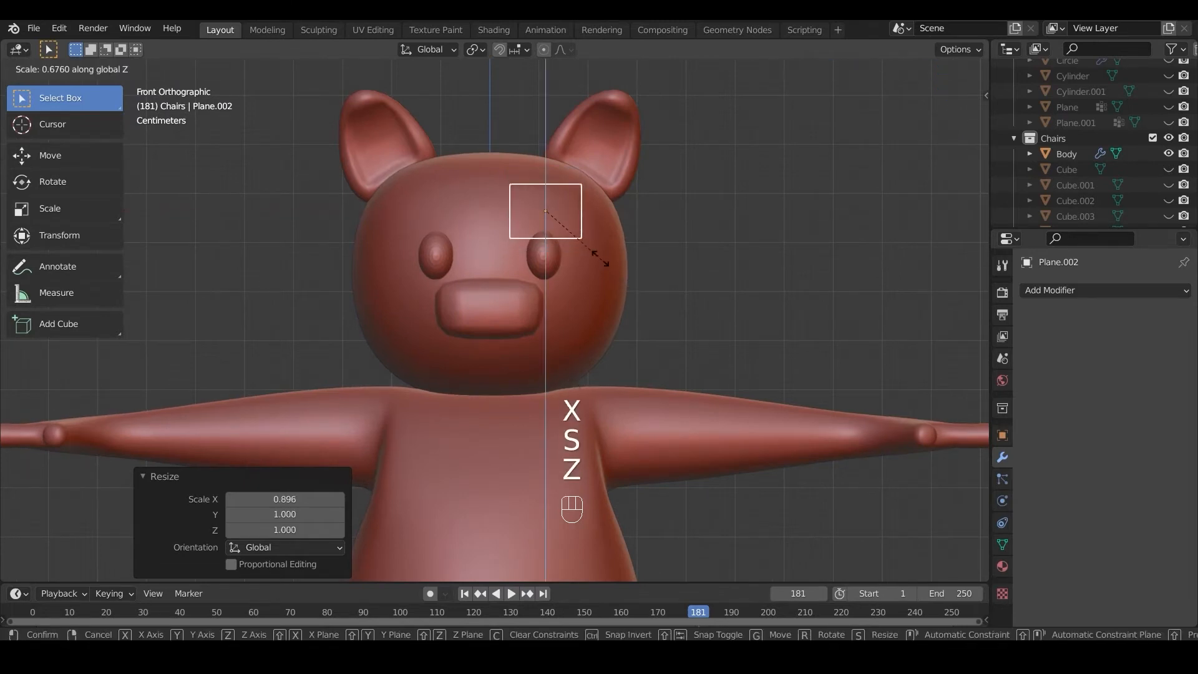
{"action": "left_click", "coordinate": [575, 239]}
Step: Move the eyebrow plane about -0.286 m along Y in front of the face
{"action": "key", "text": "KP_3"}
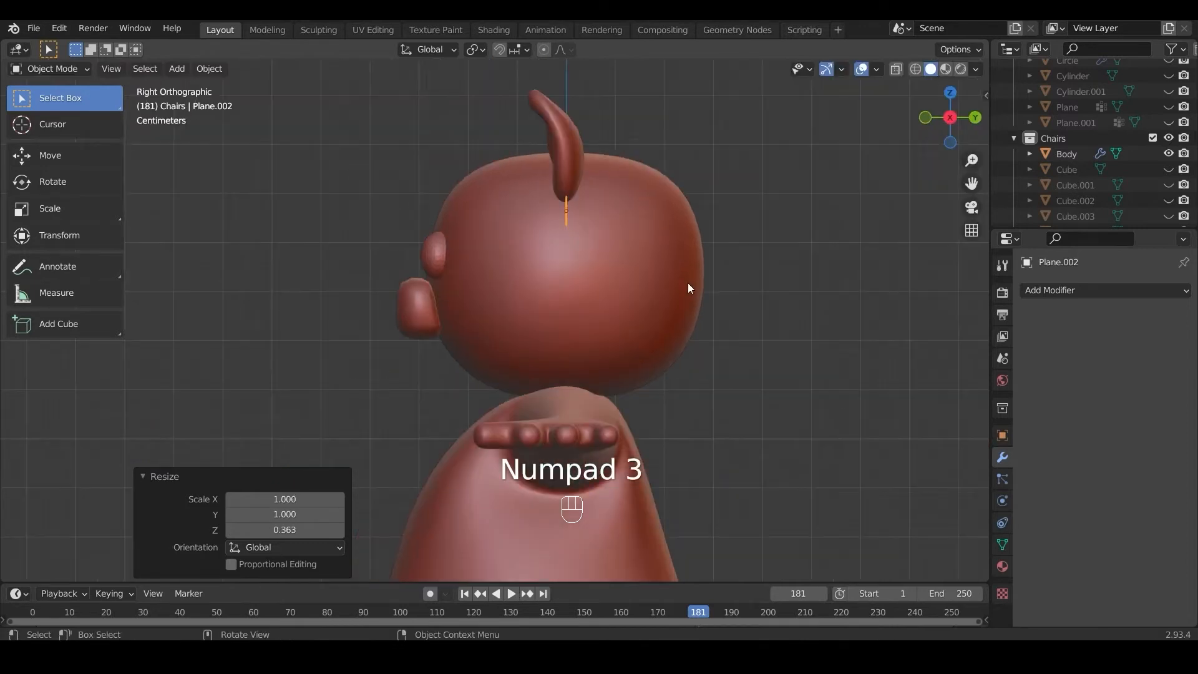
{"action": "key", "text": "g"}
{"action": "key", "text": "y"}
{"action": "left_click", "coordinate": [547, 272]}
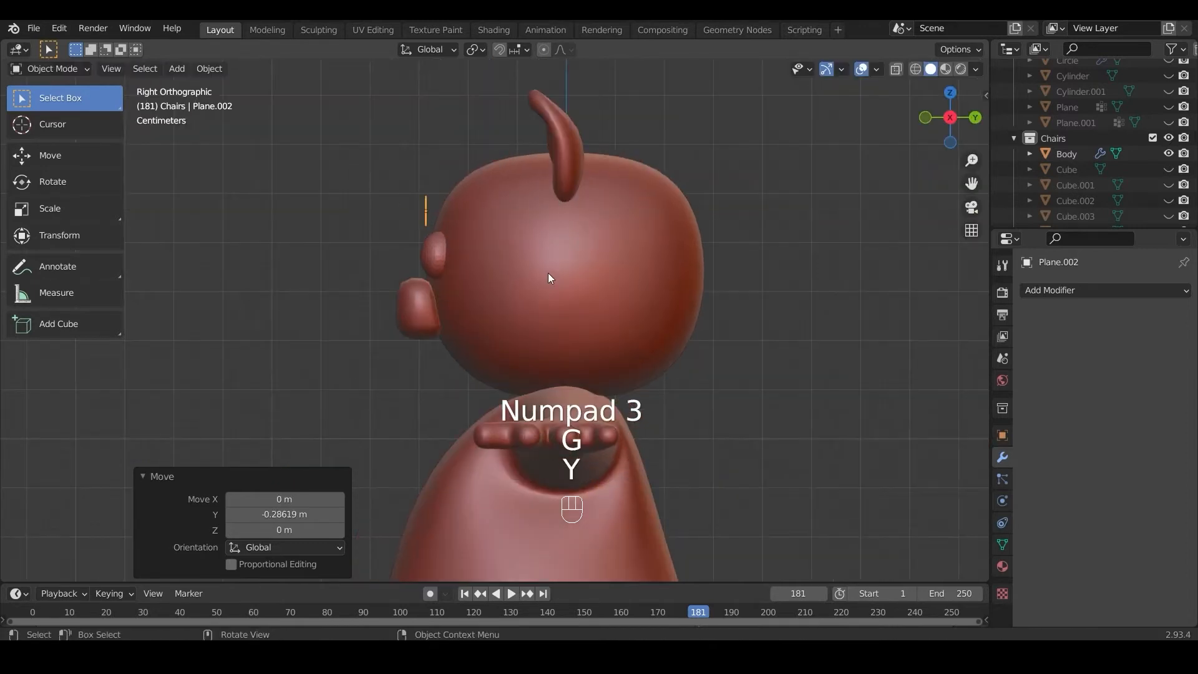
{"action": "key", "text": "KP_1"}
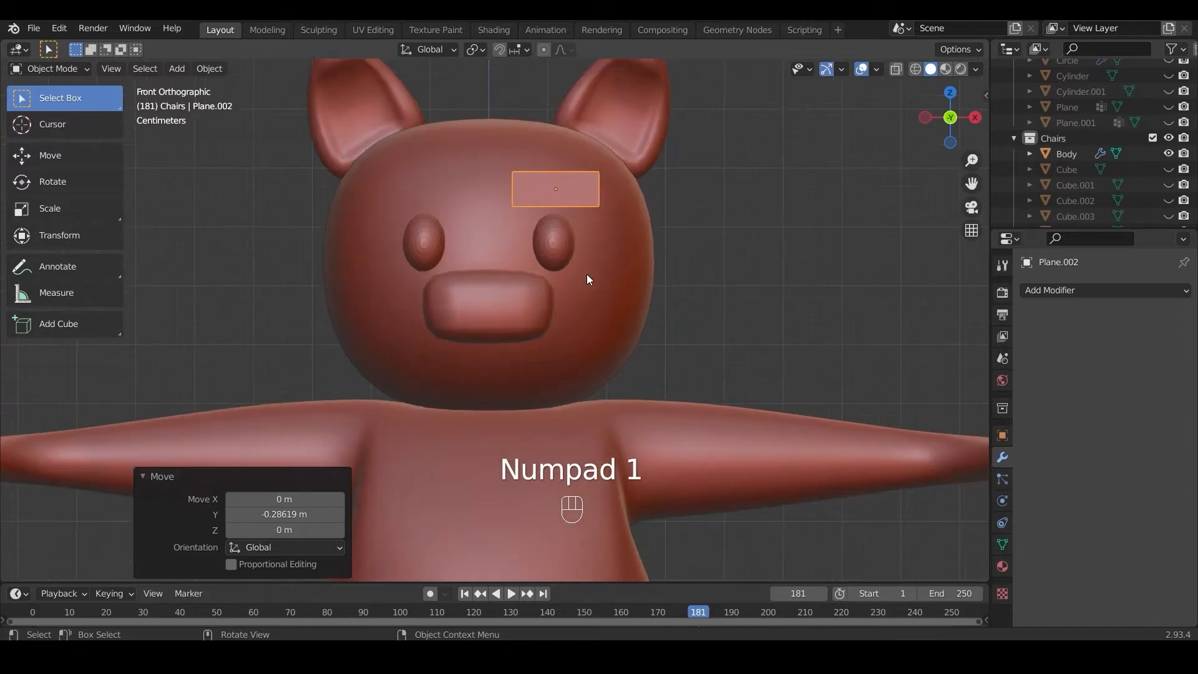
Step: Add a centered vertical loop cut to the eyebrow plane in Edit Mode
{"action": "key", "text": "Tab"}
{"action": "key", "text": "ctrl+r"}
{"action": "left_click", "coordinate": [567, 179]}
{"action": "right_click", "coordinate": [567, 178]}
Step: Scale down the two outer end vertices of the eyebrow plane to taper that end
{"action": "left_click", "coordinate": [599, 171]}
{"action": "left_click", "coordinate": [599, 206], "text": "shift"}
{"action": "key", "text": "s"}
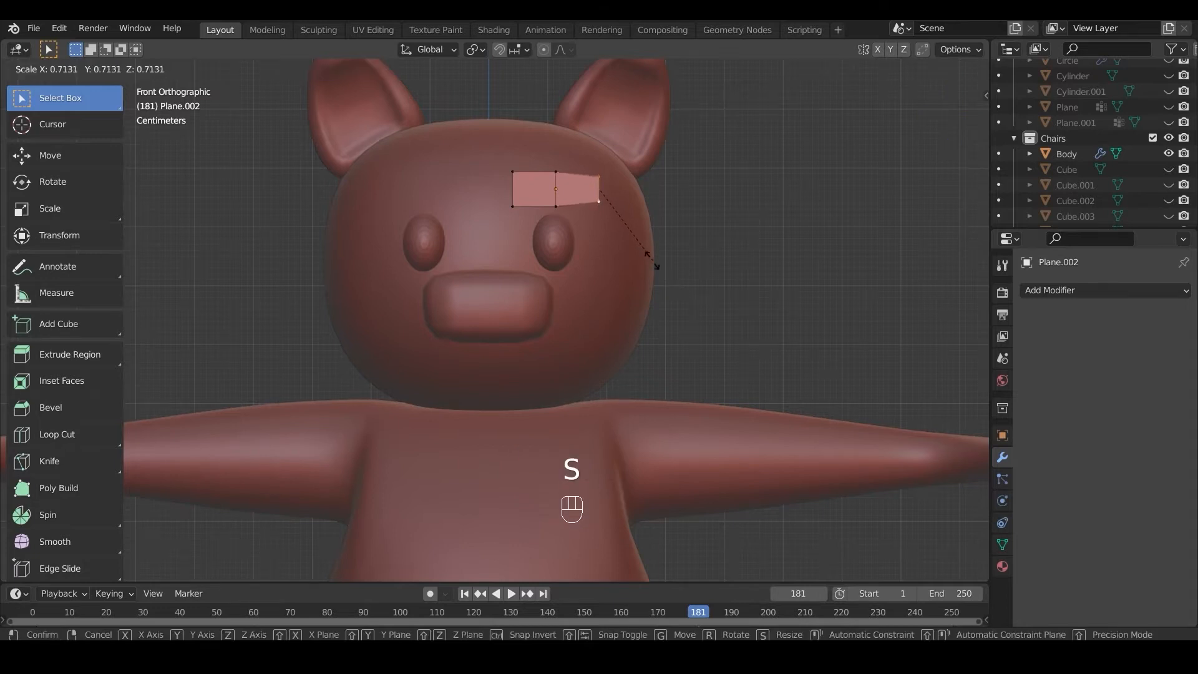
{"action": "left_click", "coordinate": [644, 249]}
Step: Raise the eyebrow plane's middle vertices about 0.032 m along Z to arch the strip
{"action": "left_click_drag", "start_coordinate": [538, 160], "coordinate": [577, 232]}
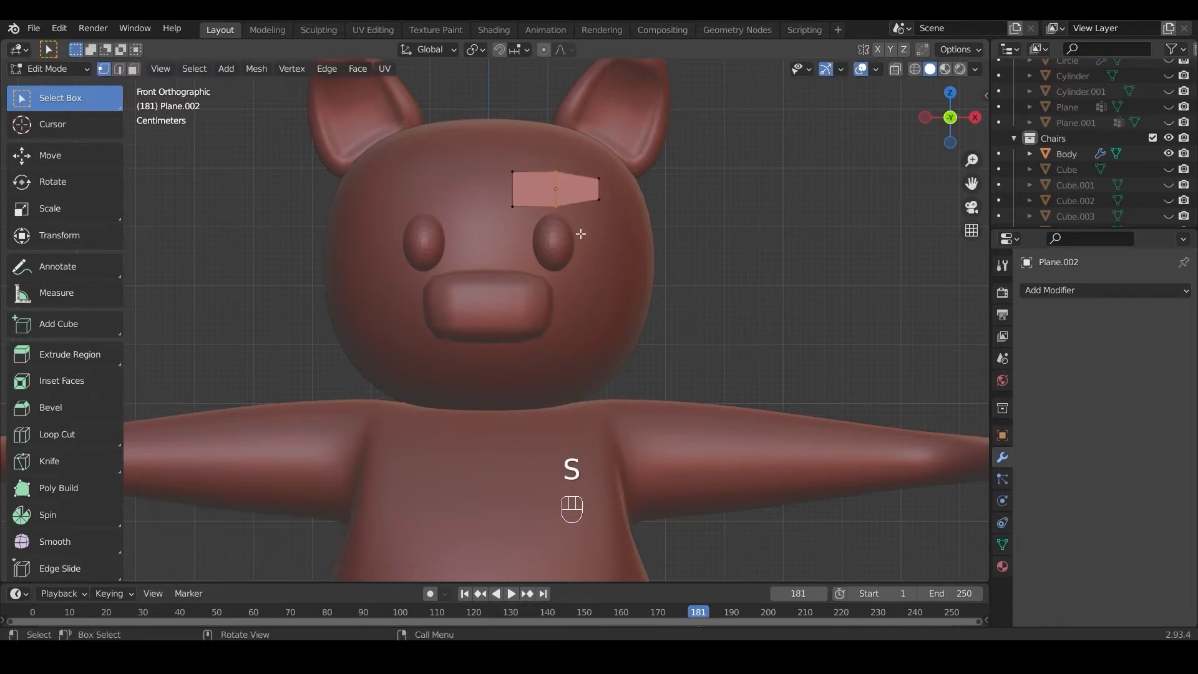
{"action": "key", "text": "g"}
{"action": "key", "text": "z"}
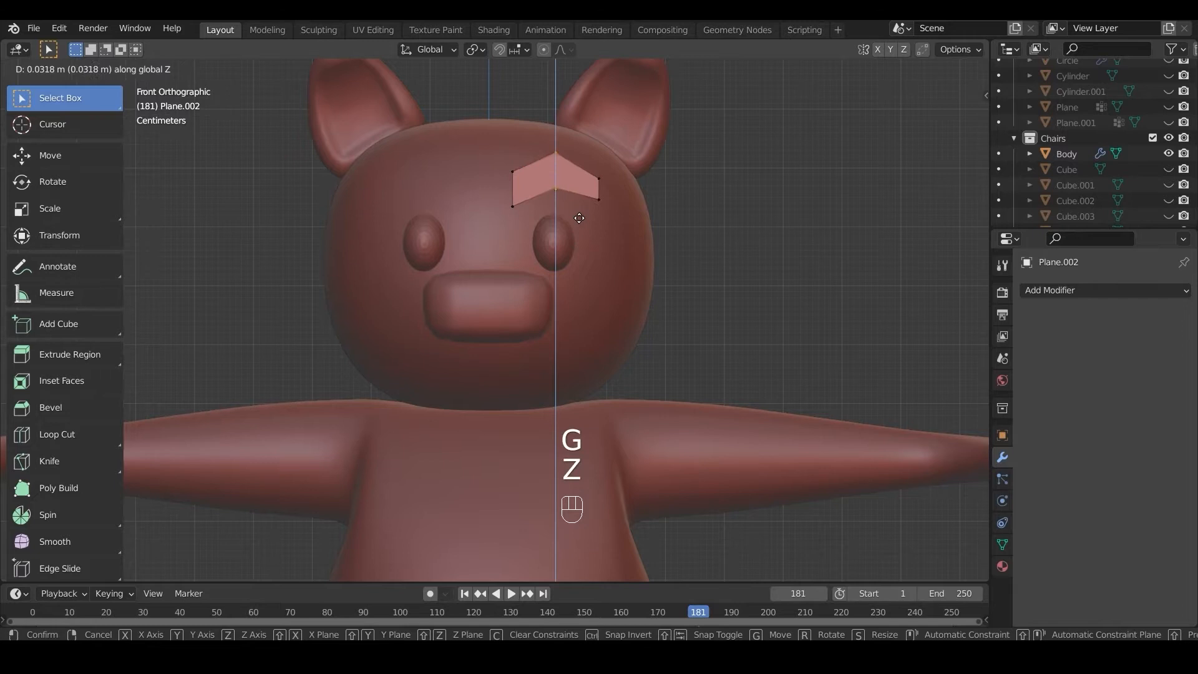
{"action": "left_click", "coordinate": [580, 219]}
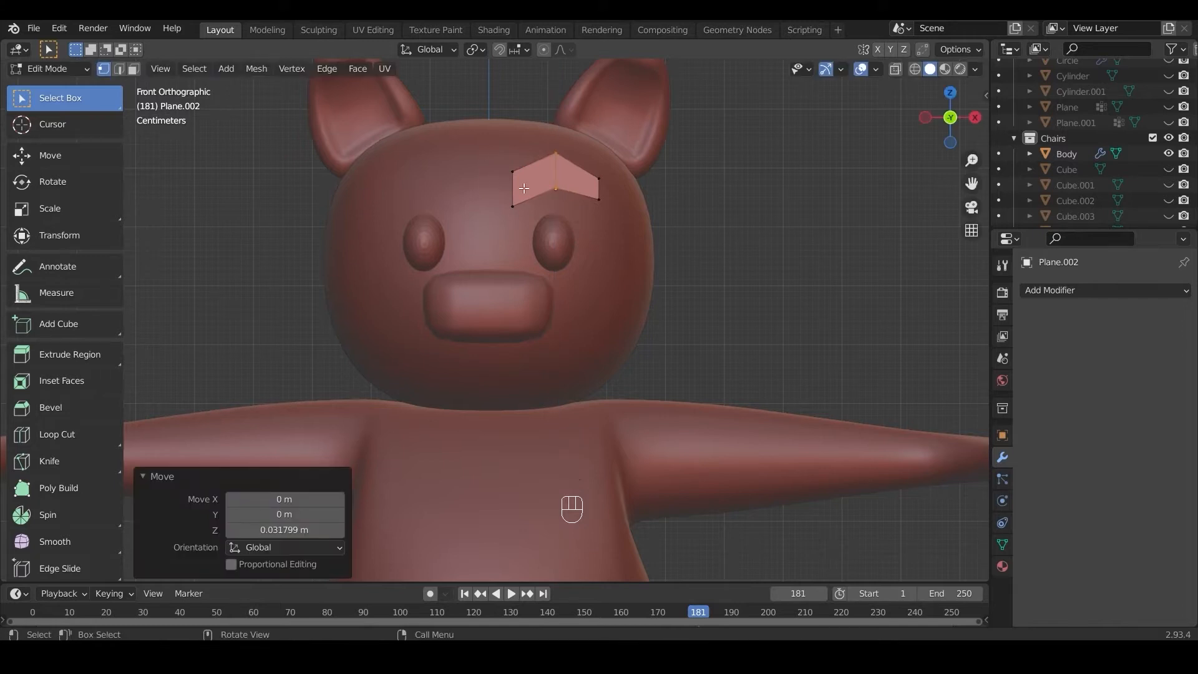
Step: Add two lengthwise loop cuts along the eyebrow and one centered vertical loop cut in each half
{"action": "key", "text": "ctrl+r"}
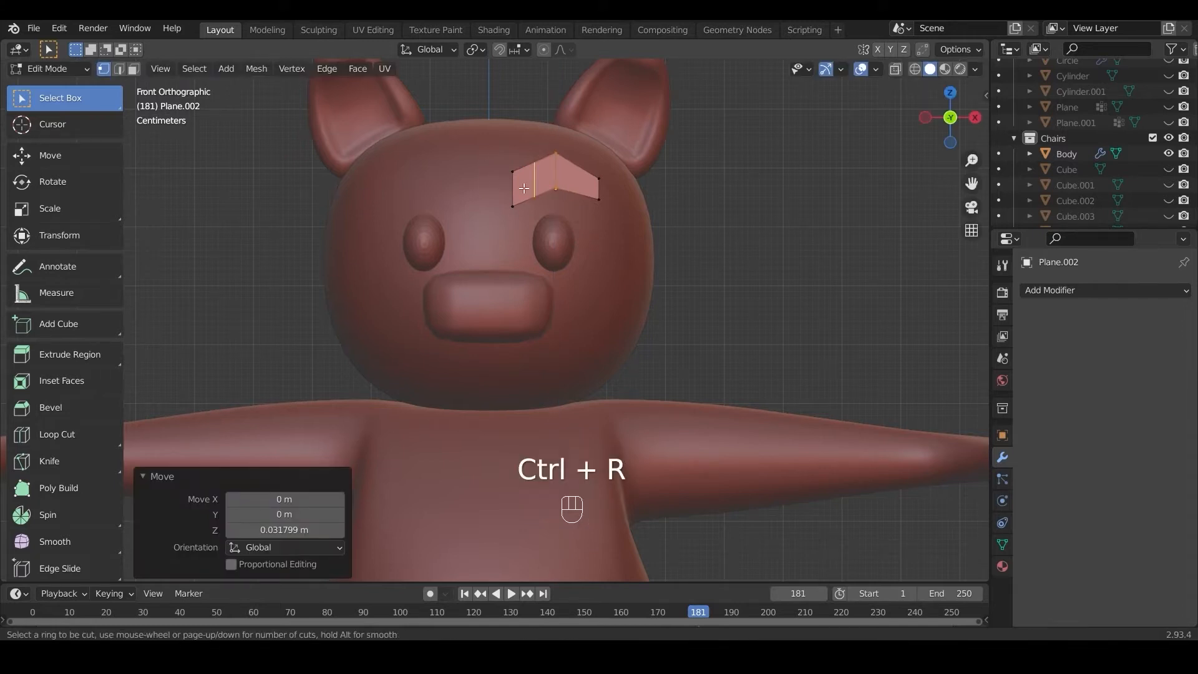
{"action": "left_click", "coordinate": [557, 178]}
{"action": "right_click", "coordinate": [557, 178]}
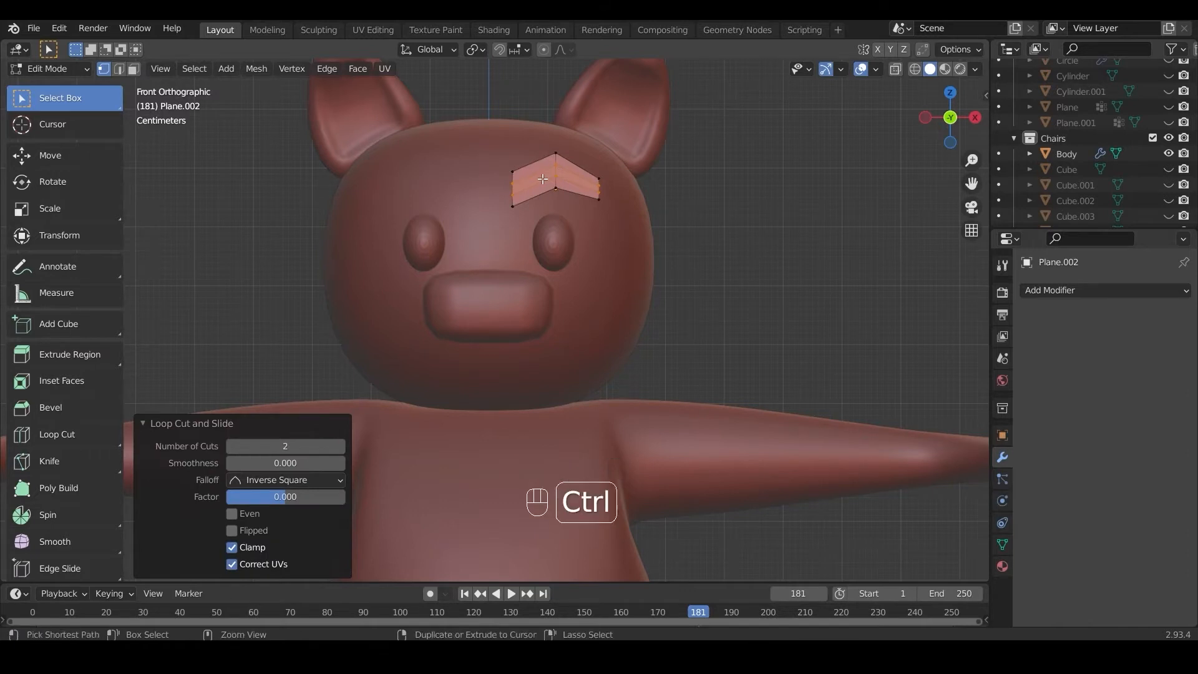
{"action": "key", "text": "ctrl+r"}
{"action": "left_click", "coordinate": [542, 179]}
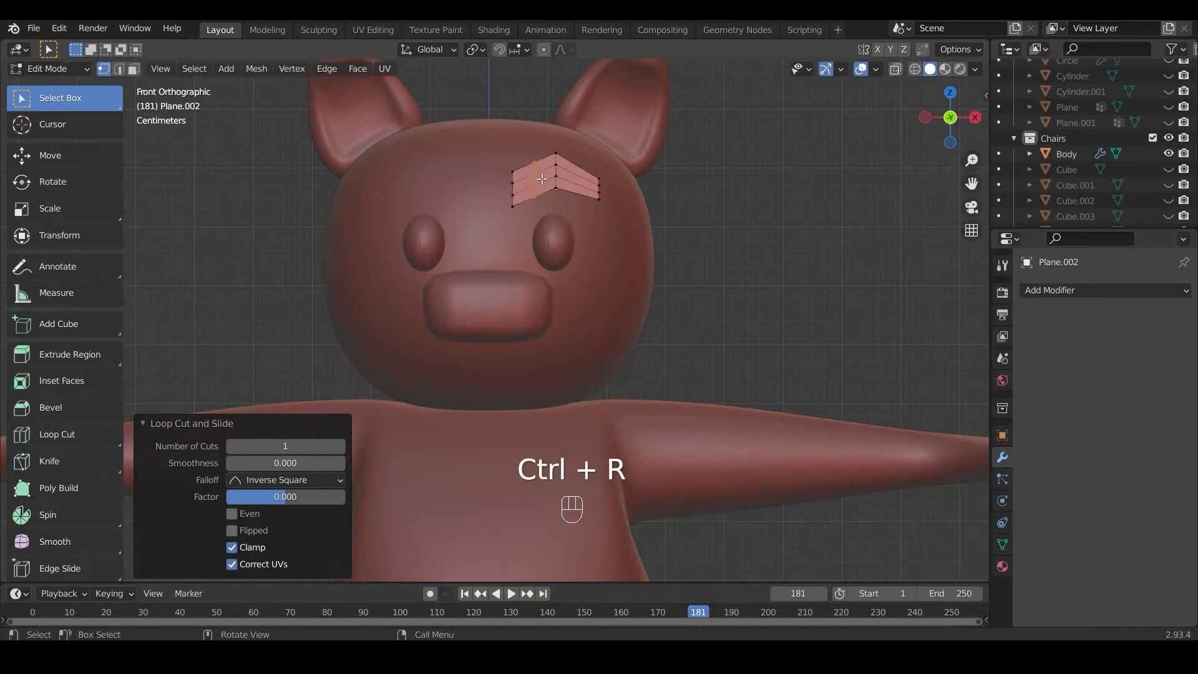
{"action": "key", "text": "ctrl+r"}
{"action": "left_click", "coordinate": [593, 194]}
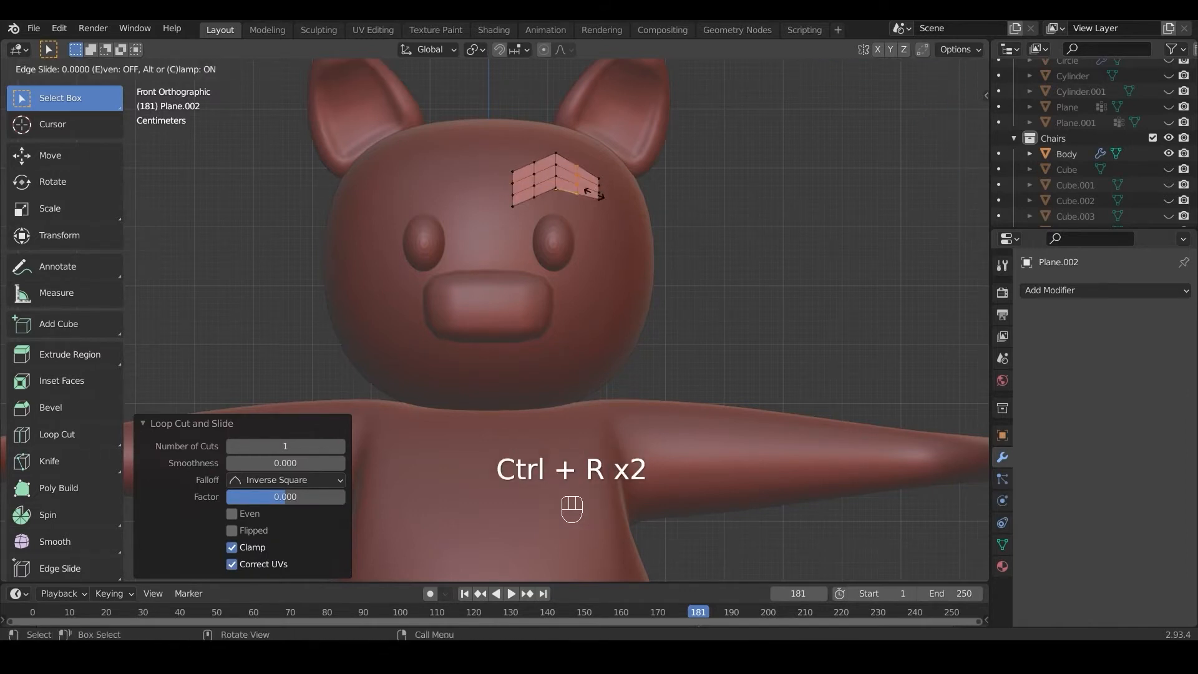
{"action": "left_click", "coordinate": [593, 194]}
Step: Scale the whole eyebrow mesh to about 0.871 and lower it about 0.025 m along Z
{"action": "key", "text": "a"}
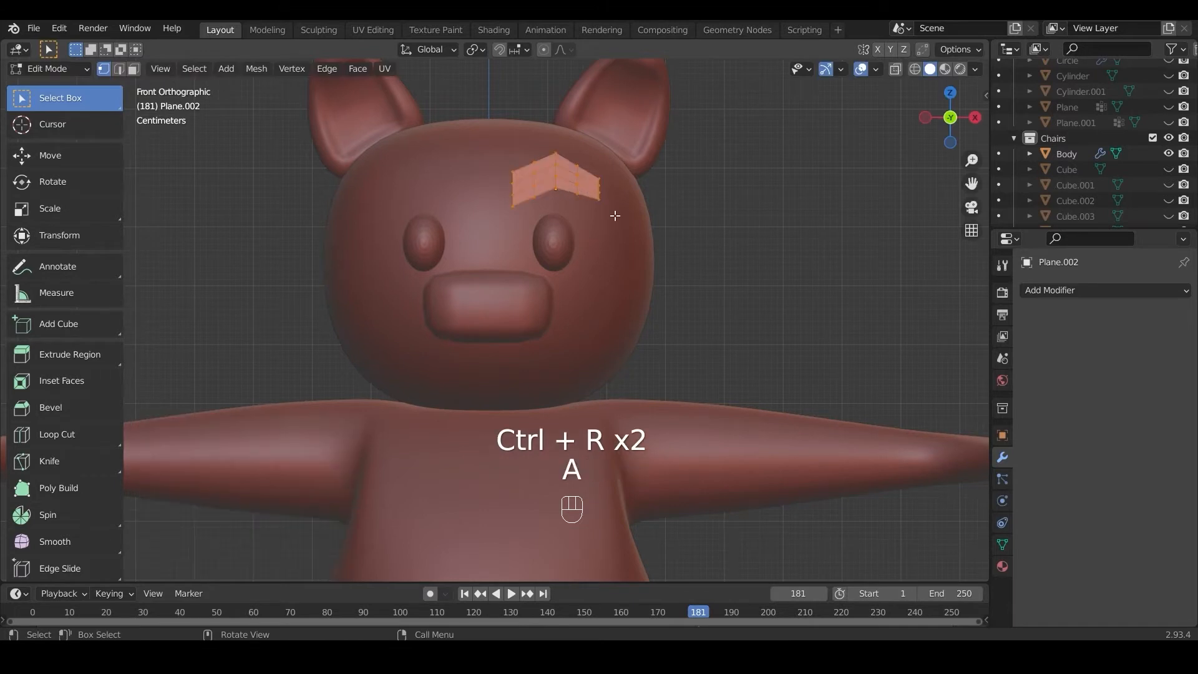
{"action": "key", "text": "s"}
{"action": "left_click", "coordinate": [637, 247]}
{"action": "key", "text": "g"}
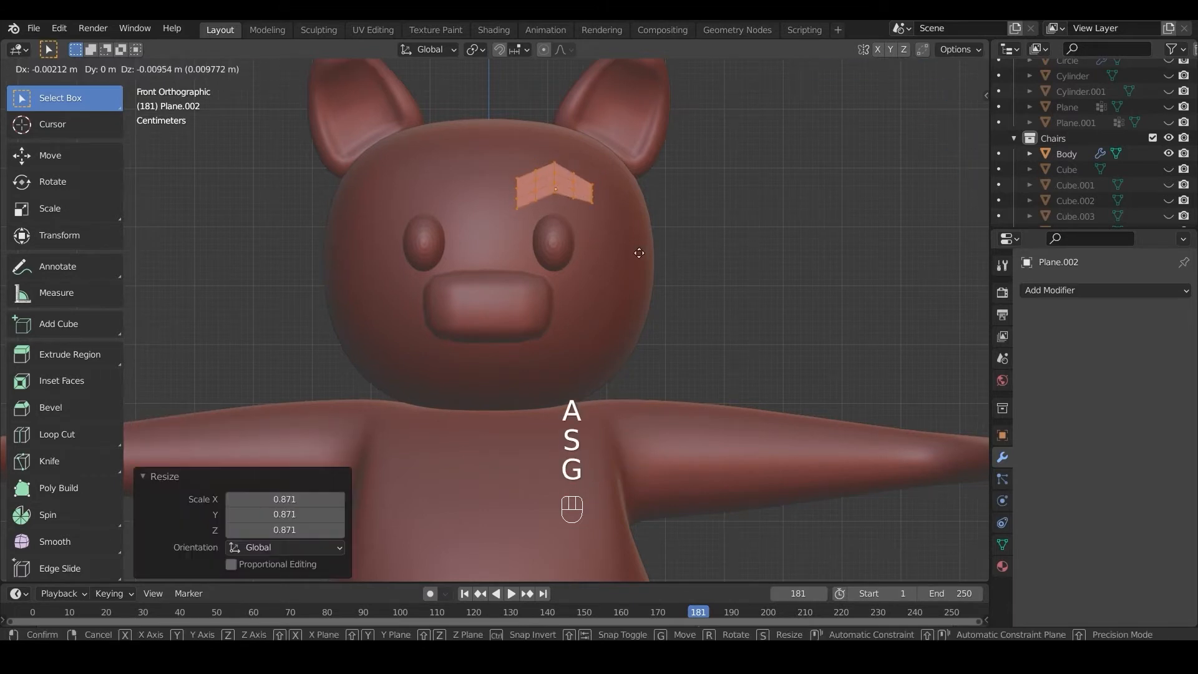
{"action": "key", "text": "z"}
{"action": "left_click", "coordinate": [635, 263]}
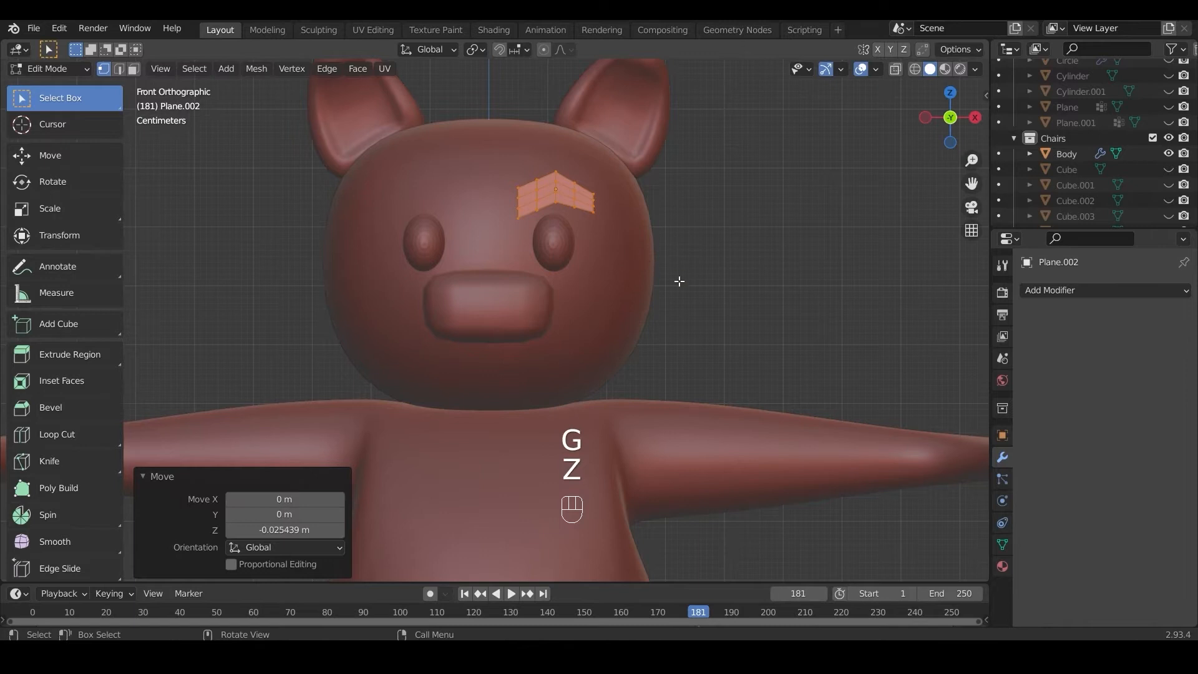
Step: In Object Mode, add a Shrinkwrap modifier to the eyebrow using the Project method, Negative direction enabled and Body as the target
{"action": "left_click", "coordinate": [1036, 290]}
{"action": "key", "text": "Tab"}
{"action": "left_click", "coordinate": [547, 186]}
{"action": "left_click", "coordinate": [546, 185]}
{"action": "left_click", "coordinate": [1049, 291]}
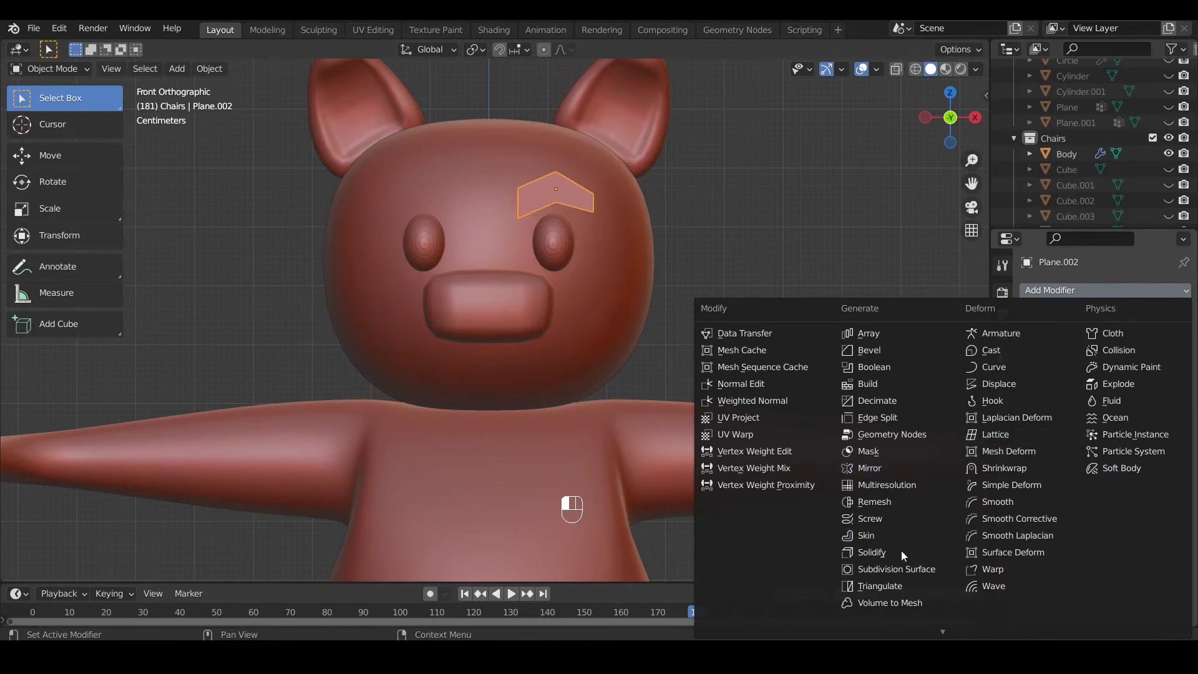
{"action": "left_click", "coordinate": [990, 469]}
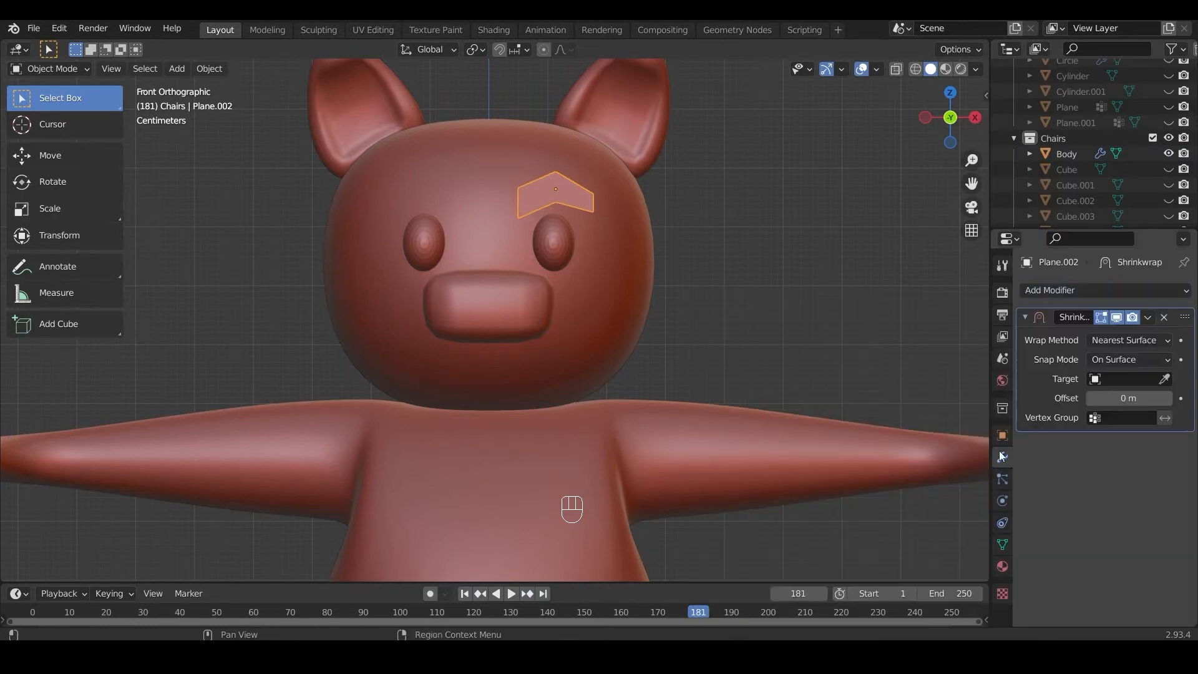
{"action": "left_click", "coordinate": [1100, 339]}
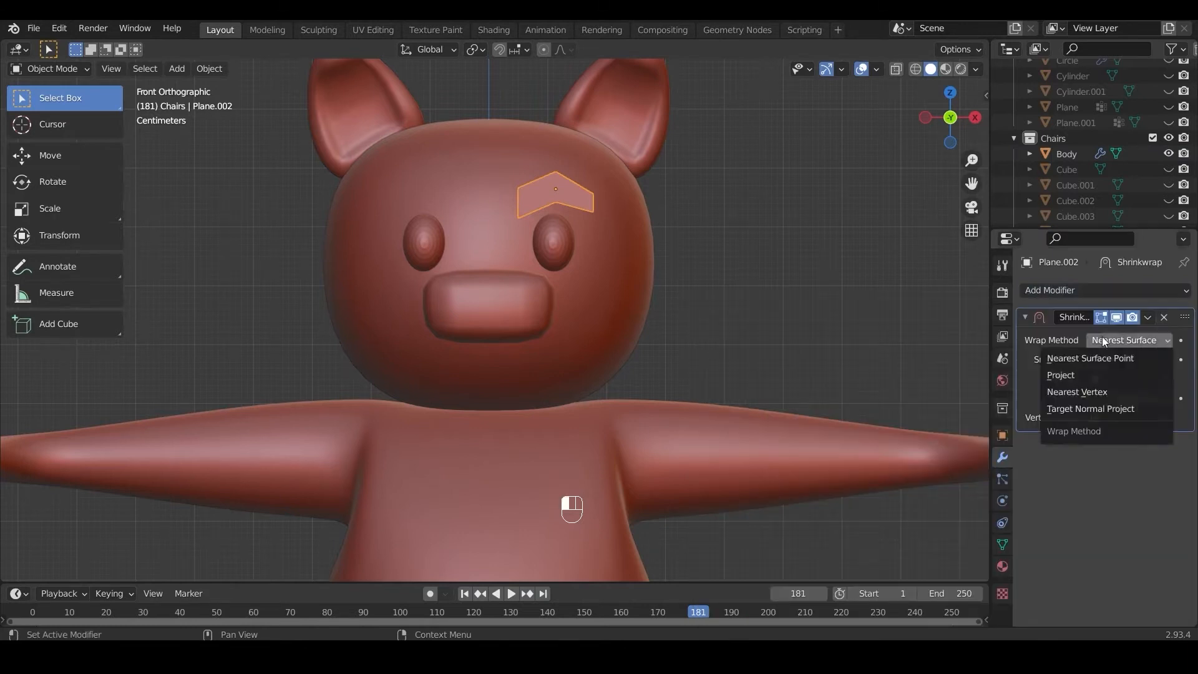
{"action": "left_click", "coordinate": [1076, 369]}
{"action": "left_click", "coordinate": [1092, 434]}
{"action": "left_click", "coordinate": [1163, 509]}
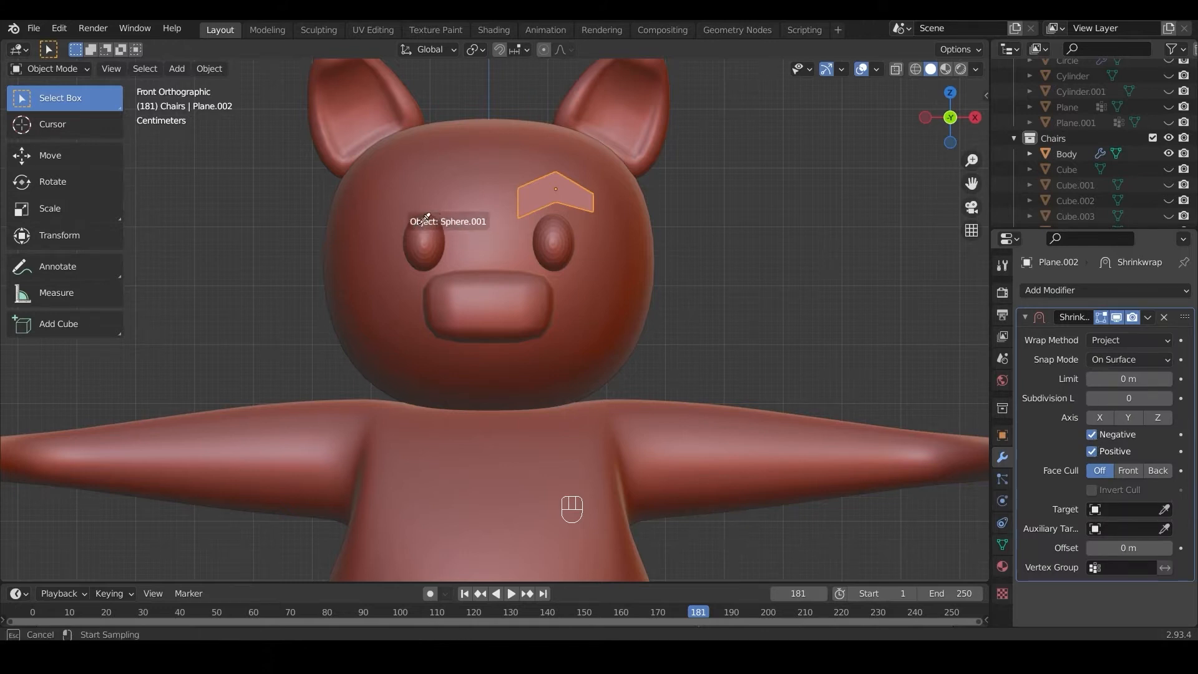
{"action": "left_click", "coordinate": [466, 219]}
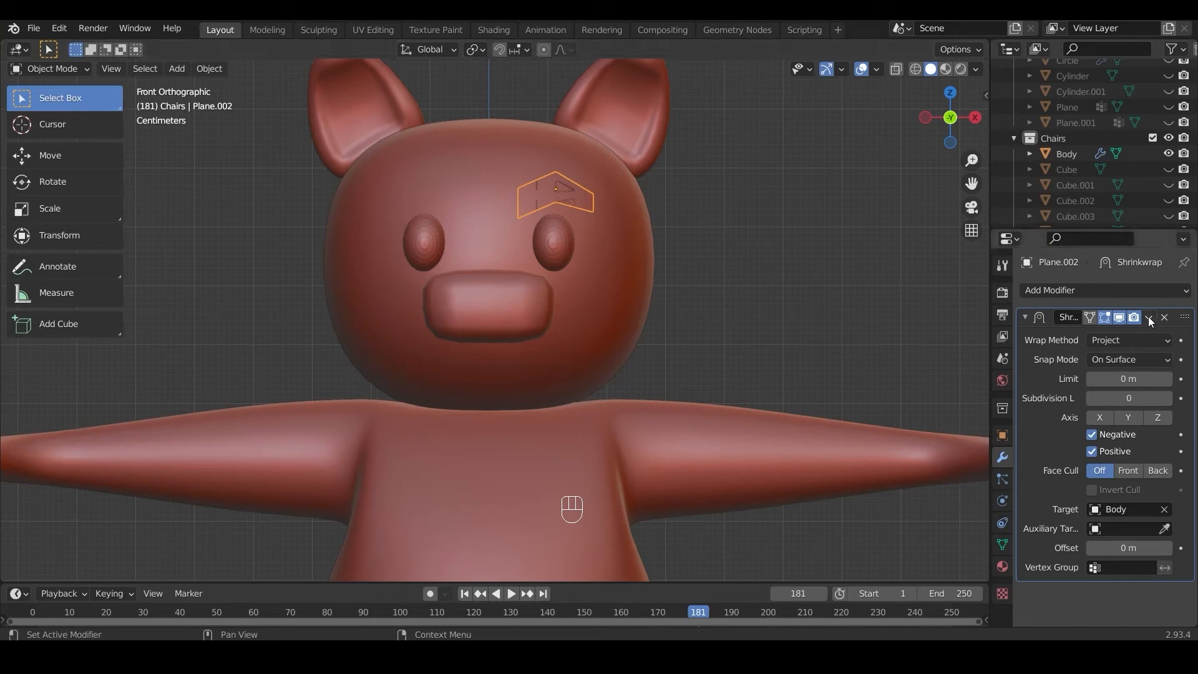
Step: Add a Solidify modifier to the eyebrow and set its thickness to about -0.193 m
{"action": "left_click", "coordinate": [1124, 290]}
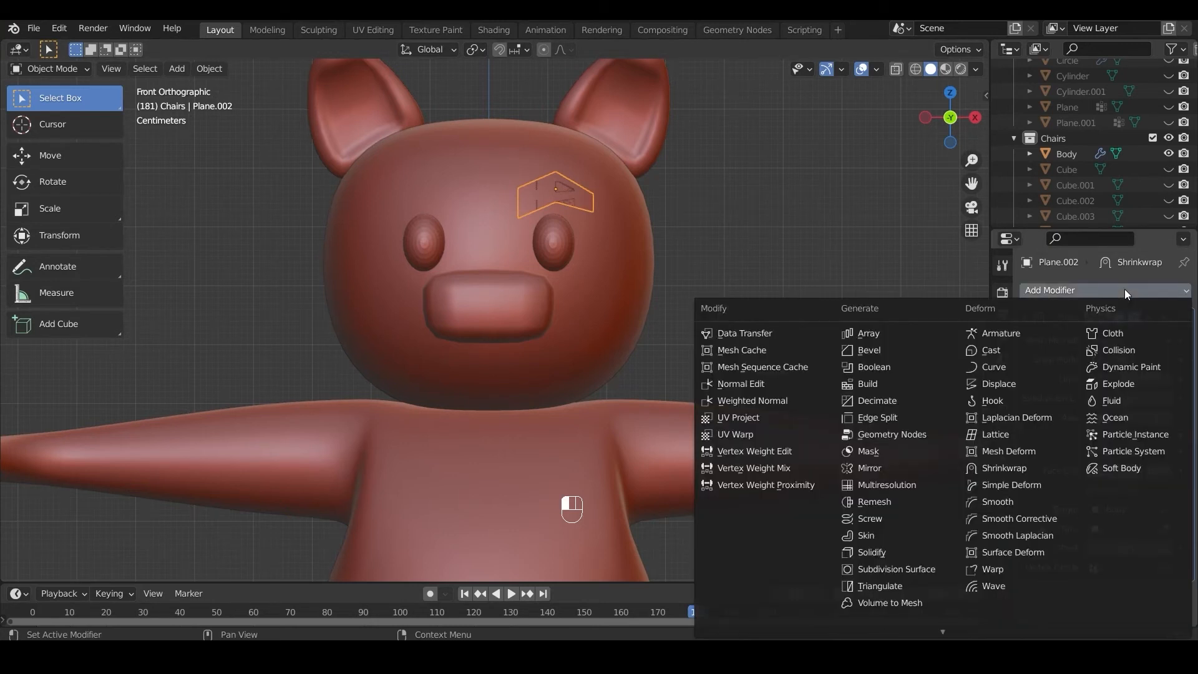
{"action": "left_click", "coordinate": [885, 552]}
{"action": "scroll", "coordinate": [1064, 515], "scroll_direction": "down", "scroll_amount": 4}
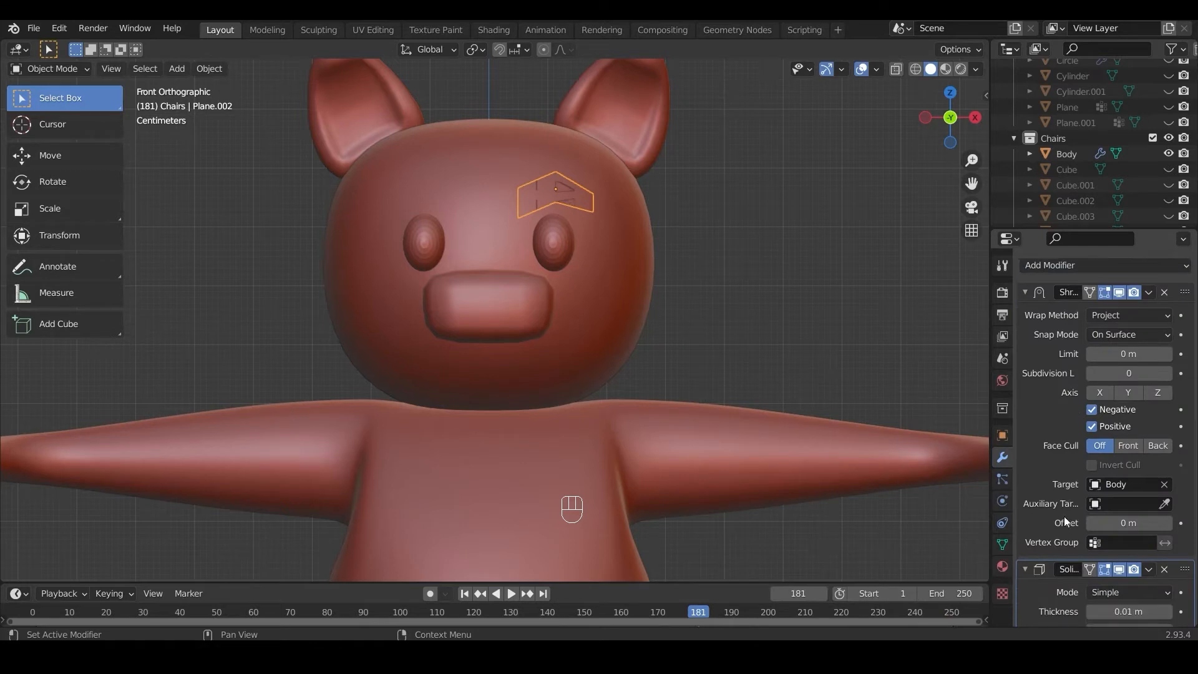
{"action": "left_click_drag", "start_coordinate": [1129, 536], "coordinate": [1098, 536], "text": "shift"}
{"action": "key", "text": "KP_3"}
{"action": "left_click_drag", "start_coordinate": [1098, 537], "coordinate": [1053, 537], "text": "shift"}
{"action": "scroll", "coordinate": [1106, 250], "scroll_direction": "up", "scroll_amount": 5}
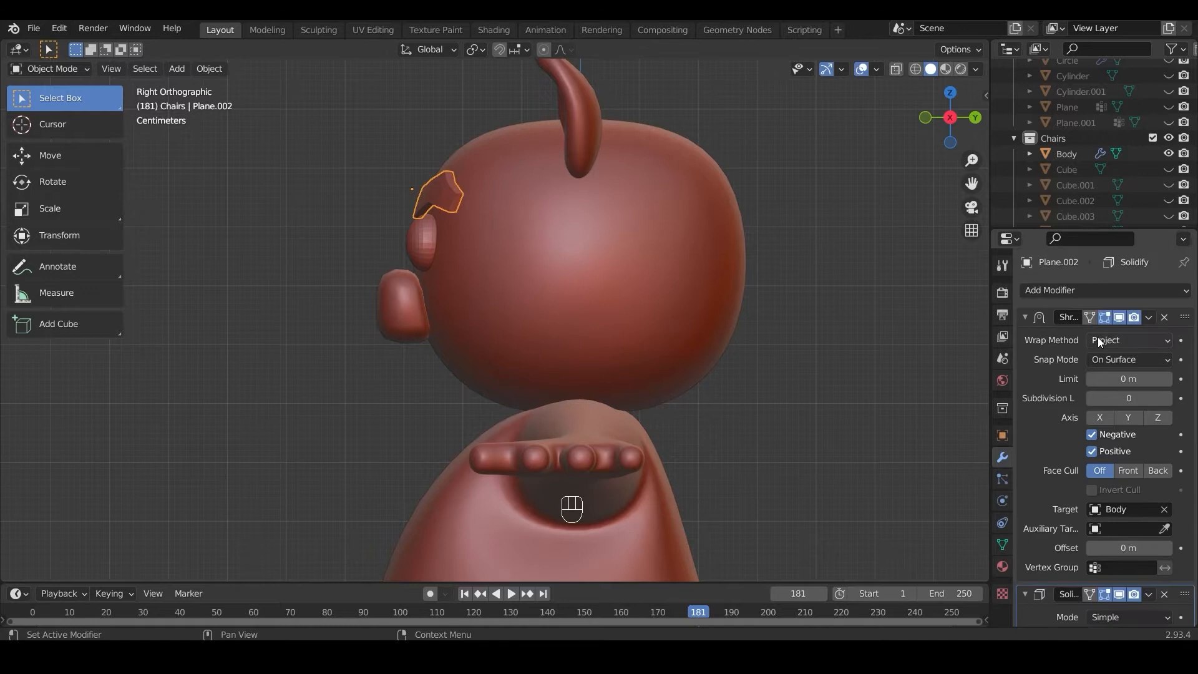
Step: Add a Subdivision Surface modifier to the eyebrow and check its shape from the front
{"action": "left_click", "coordinate": [1088, 288]}
{"action": "left_click", "coordinate": [903, 569]}
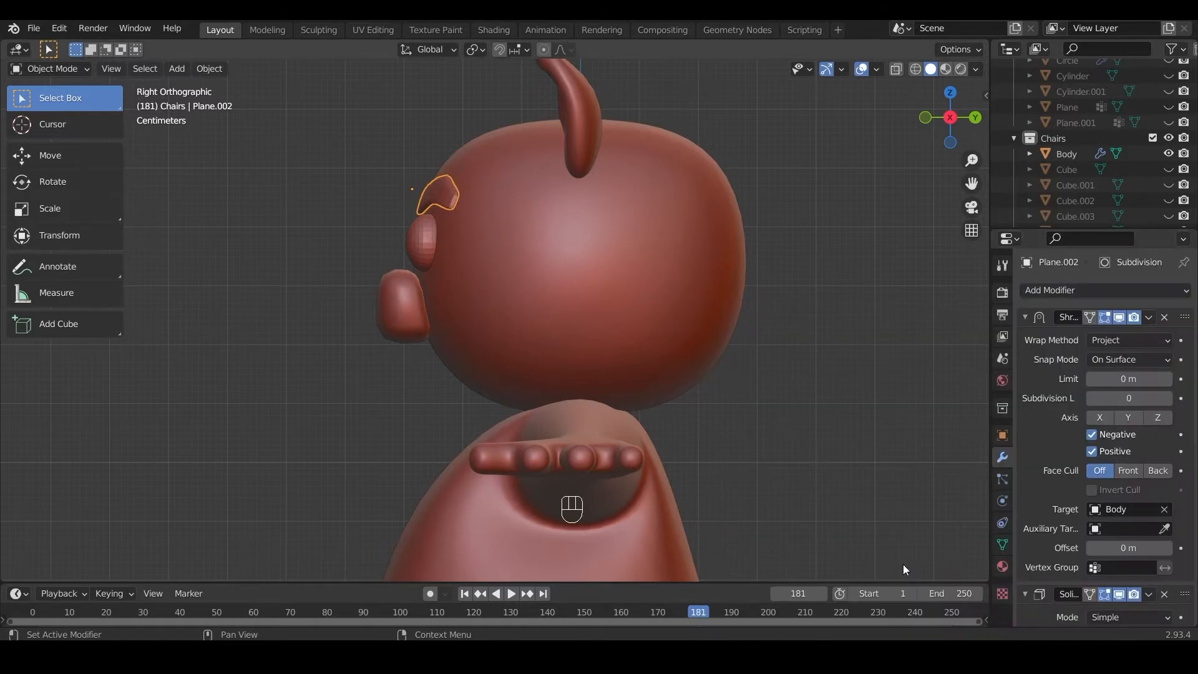
{"action": "middle_click_drag", "start_coordinate": [514, 353], "coordinate": [675, 349]}
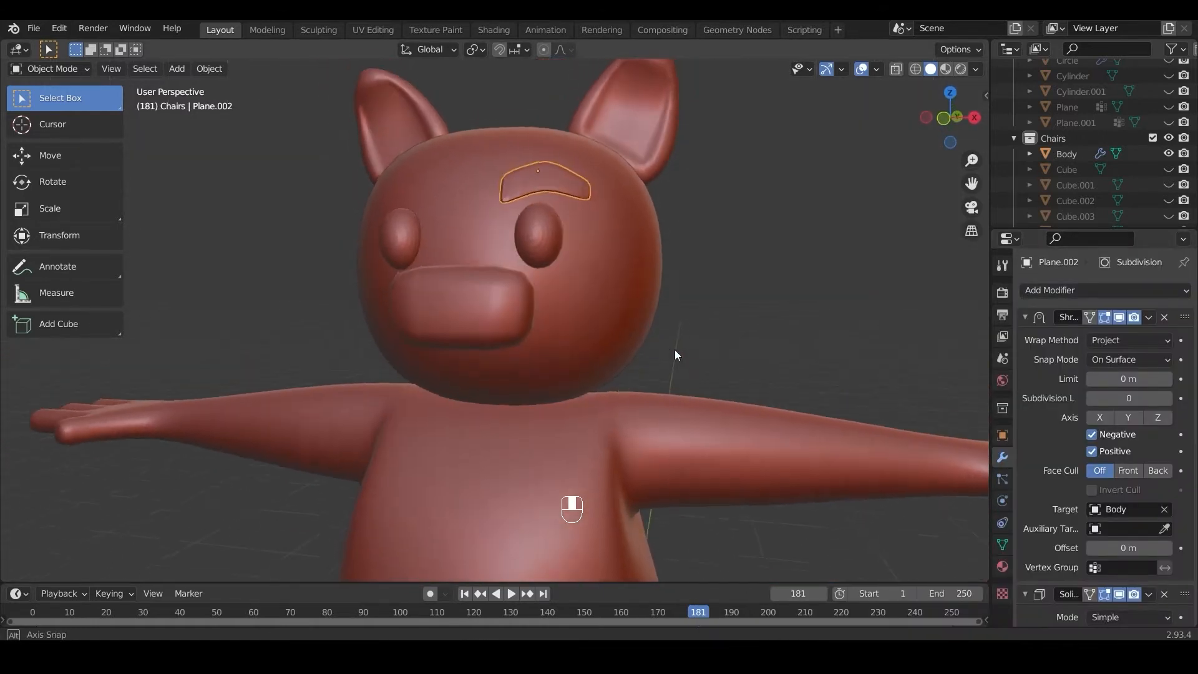
{"action": "key", "text": "KP_1"}
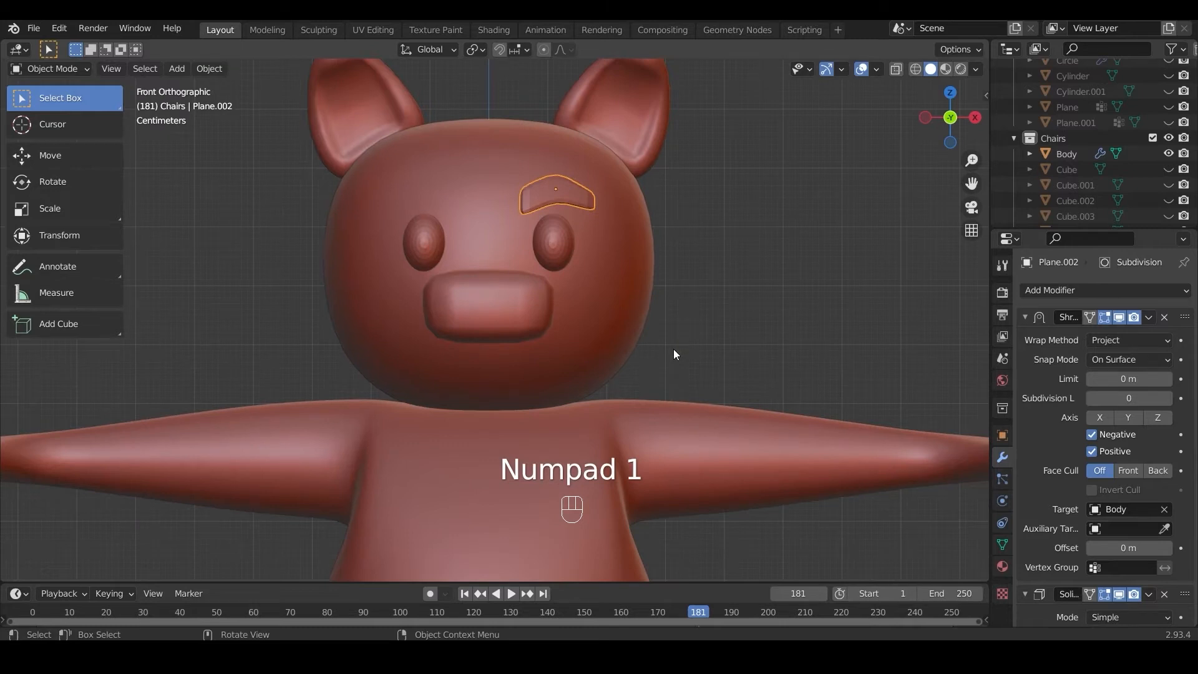
Step: Add a Mirror modifier to the eyebrow and apply all of the object's transforms
{"action": "left_click", "coordinate": [1091, 290]}
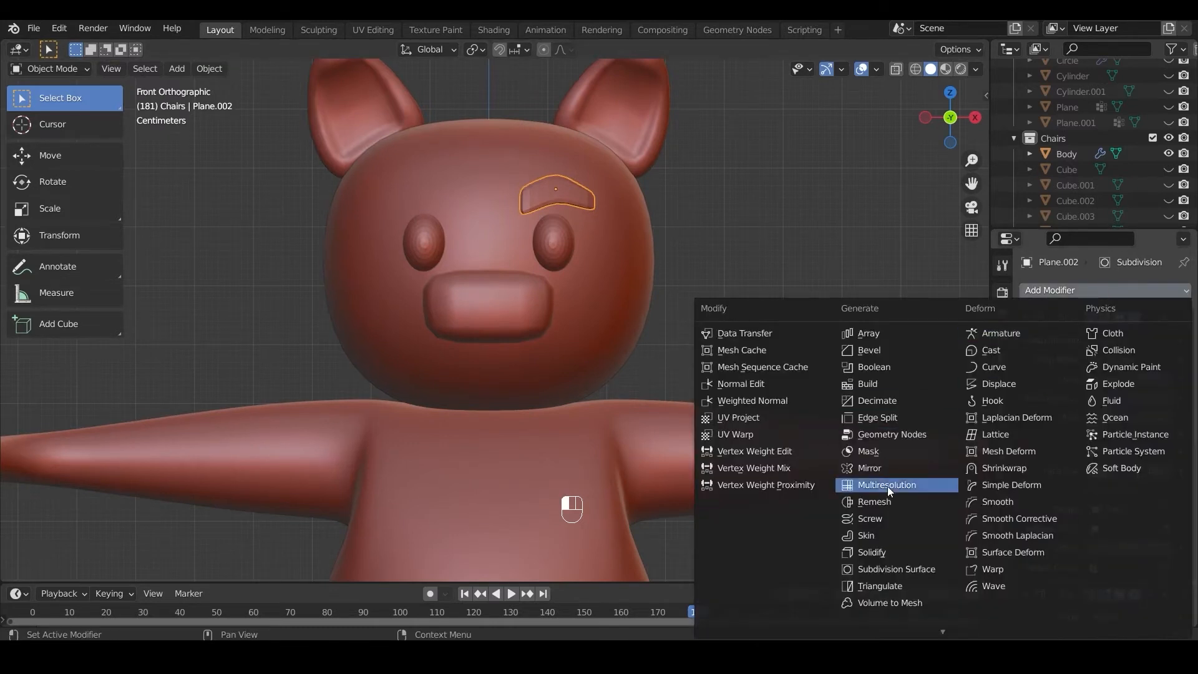
{"action": "left_click", "coordinate": [877, 470]}
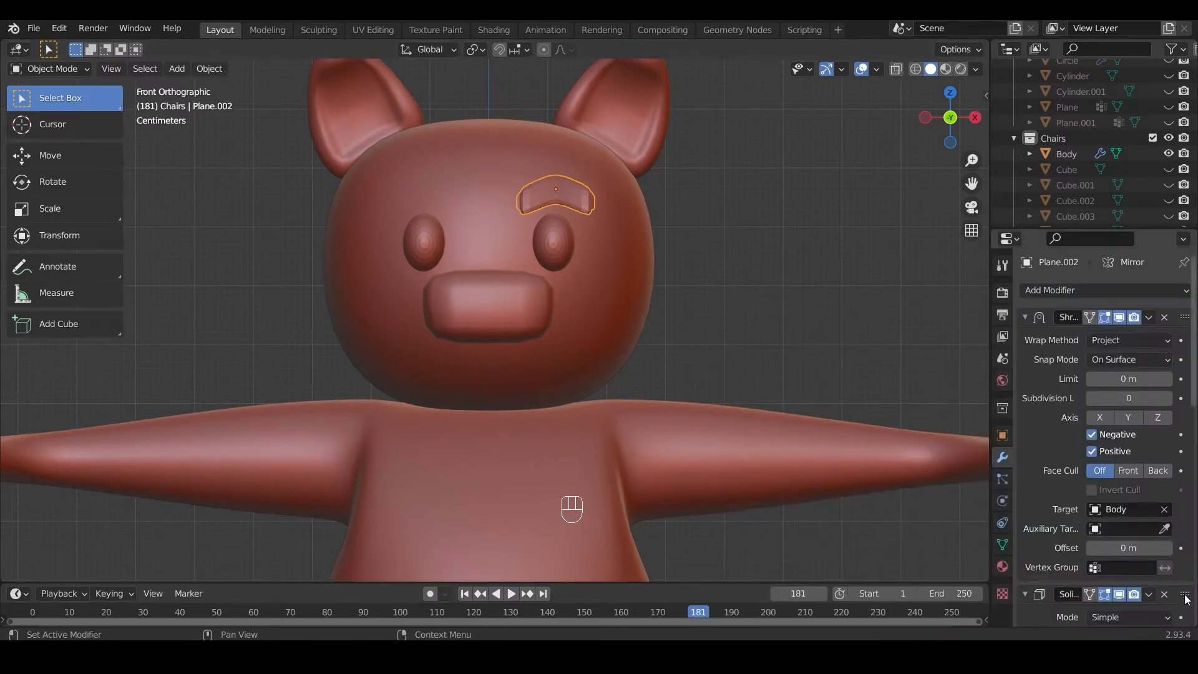
{"action": "scroll", "coordinate": [1183, 597], "scroll_direction": "down", "scroll_amount": 2}
{"action": "key", "text": "ctrl+a"}
{"action": "left_click", "coordinate": [485, 250]}
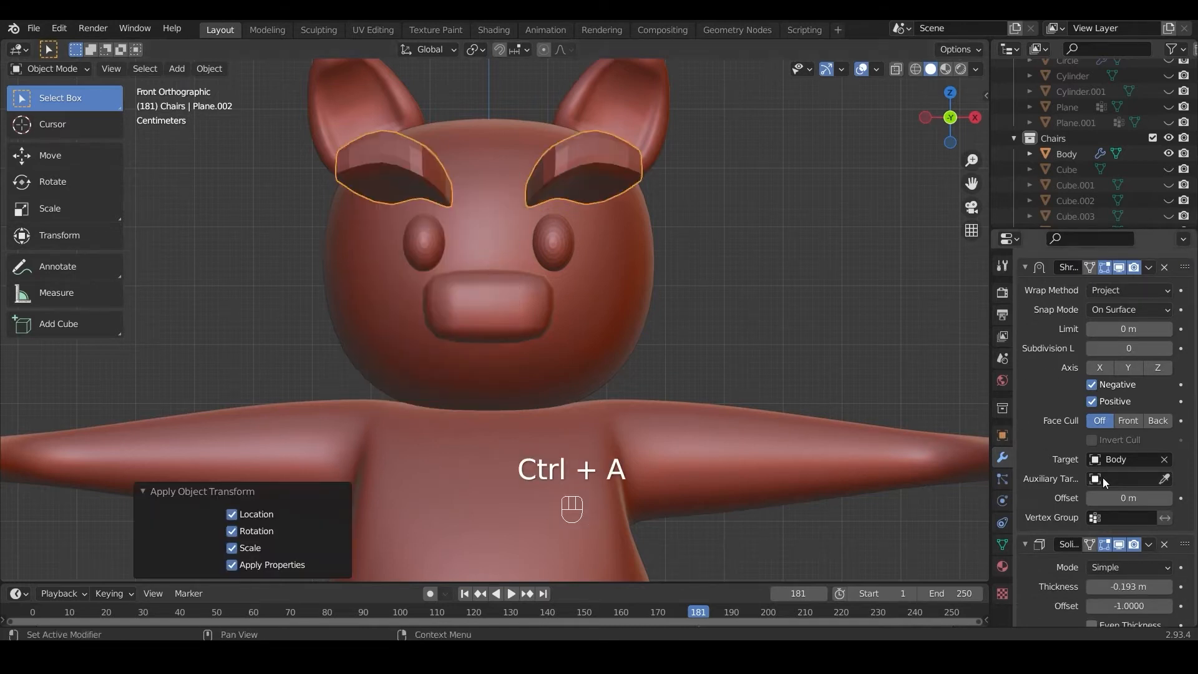
Step: Move the Mirror modifier to the top of the eyebrow's modifier stack
{"action": "scroll", "coordinate": [1102, 480], "scroll_direction": "down", "scroll_amount": 8}
{"action": "scroll", "coordinate": [1136, 533], "scroll_direction": "down", "scroll_amount": 10}
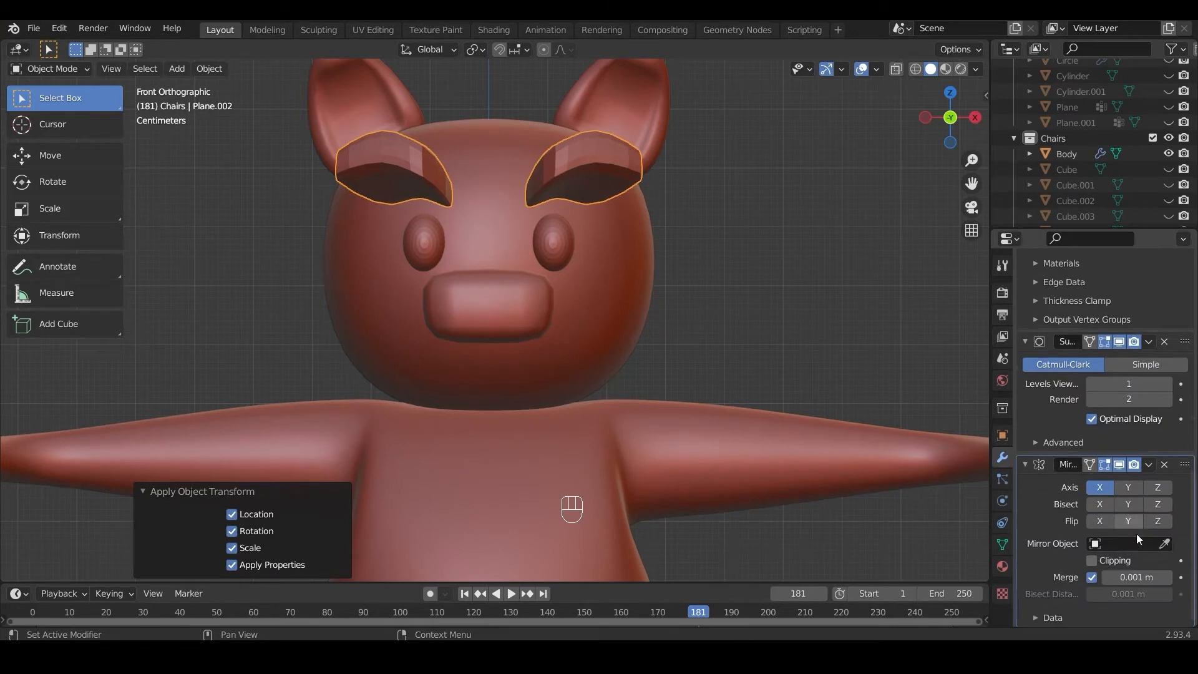
{"action": "left_click_drag", "start_coordinate": [1184, 464], "coordinate": [1184, 247]}
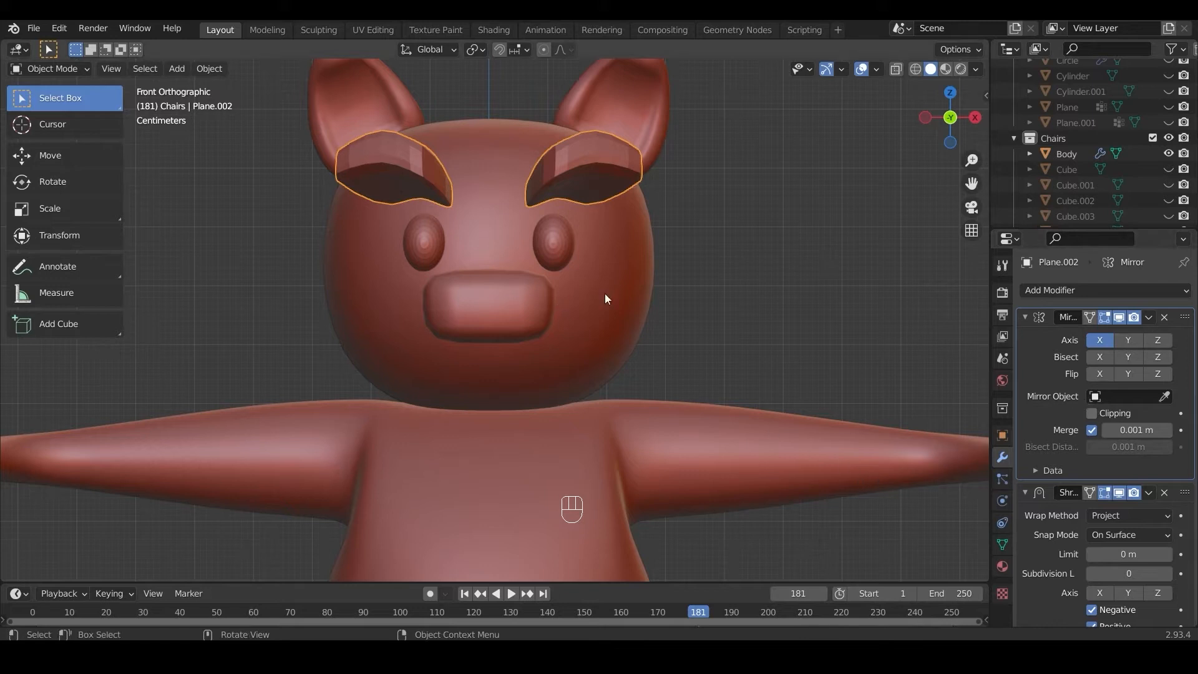
Step: Enable Even Thickness on the eyebrows' Solidify modifier and set the thickness to about -0.017 m
{"action": "scroll", "coordinate": [1091, 549], "scroll_direction": "down", "scroll_amount": 10}
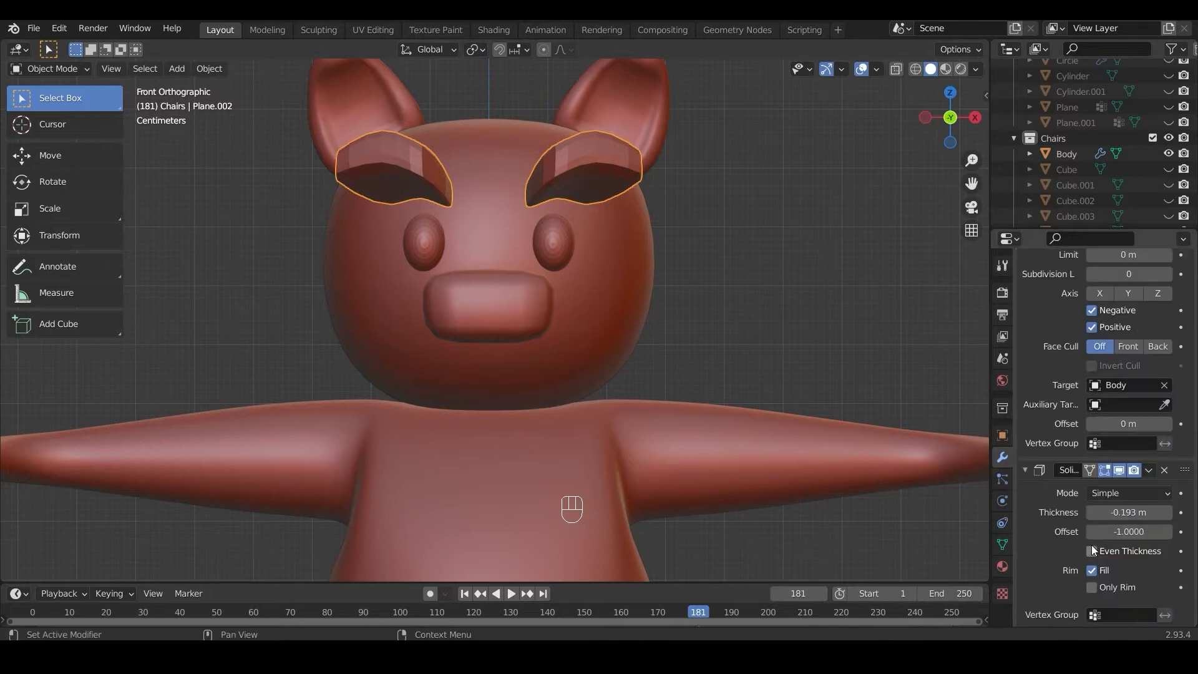
{"action": "mouse_move", "coordinate": [1124, 515]}
{"action": "left_mouse_down"}
{"action": "mouse_move", "coordinate": [1137, 515]}
{"action": "mouse_move", "coordinate": [1098, 515]}
{"action": "mouse_move", "coordinate": [1129, 512]}
{"action": "left_mouse_up"}
{"action": "key", "text": "KP_3"}
{"action": "left_click", "coordinate": [1091, 551]}
{"action": "left_click_drag", "start_coordinate": [1125, 512], "coordinate": [1129, 512], "text": "shift"}
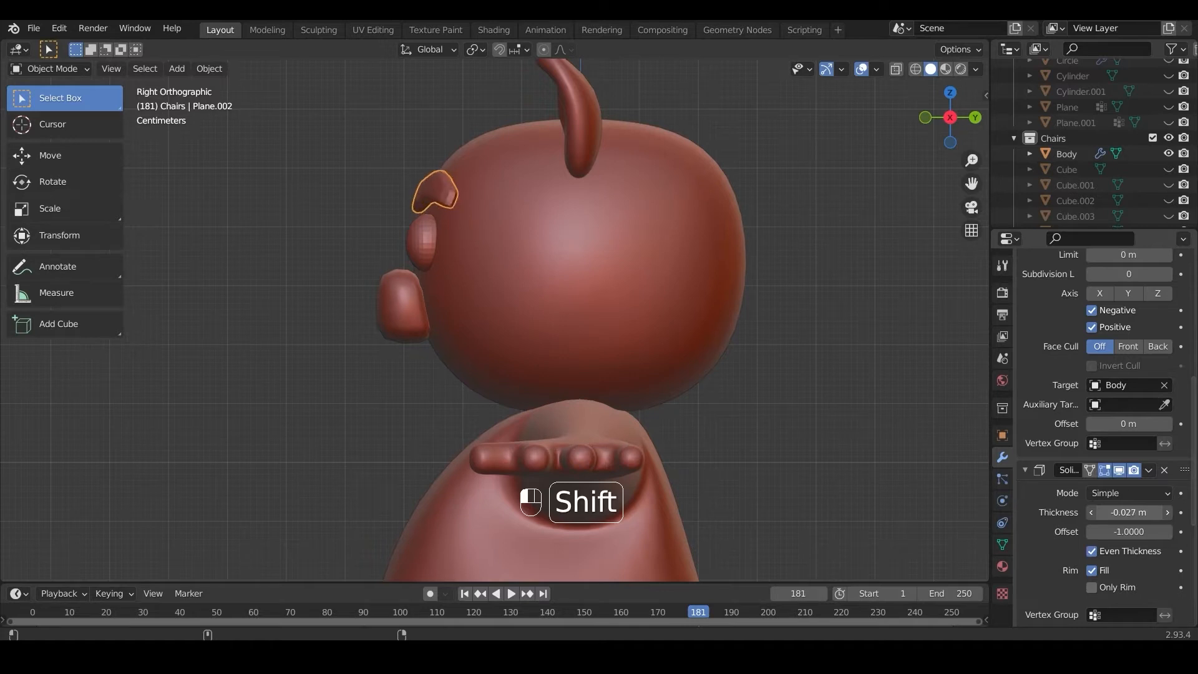
{"action": "key", "text": "KP_1"}
{"action": "scroll", "coordinate": [882, 458], "scroll_direction": "down", "scroll_amount": 3}
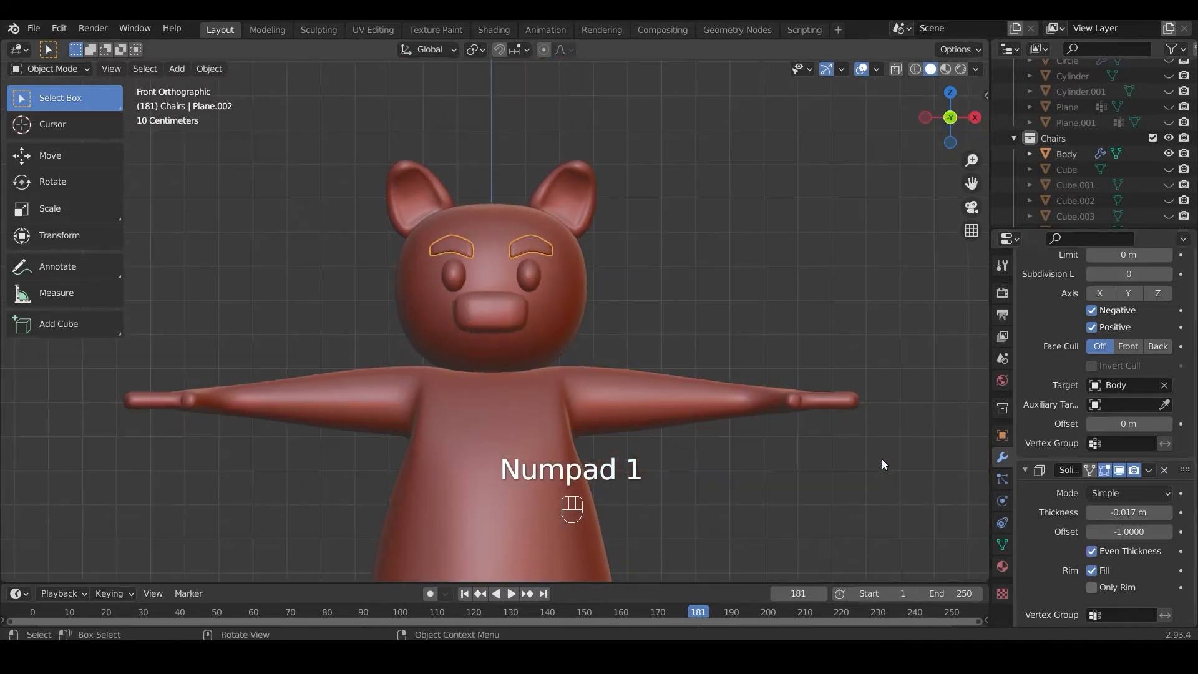
Step: Apply the eyebrows' Mirror, Shrinkwrap, Solidify and Subdivision modifiers in stack order, and save the file
{"action": "scroll", "coordinate": [882, 458], "scroll_direction": "up", "scroll_amount": 1}
{"action": "scroll", "coordinate": [1147, 458], "scroll_direction": "up", "scroll_amount": 10}
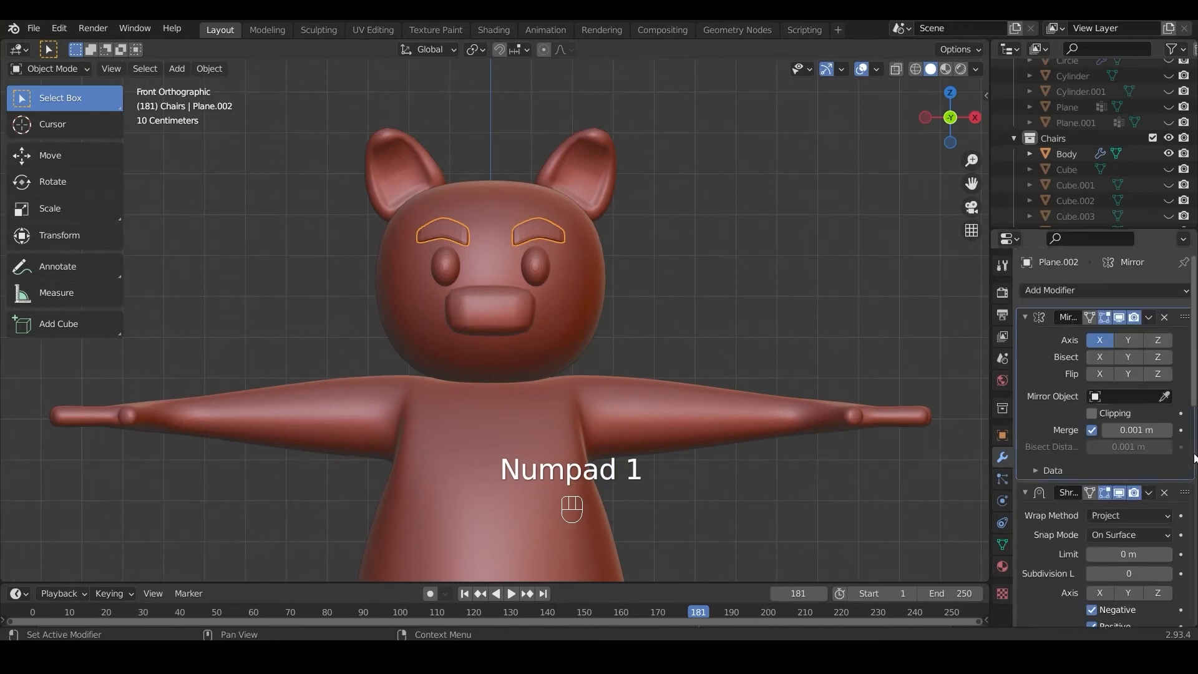
{"action": "left_click", "coordinate": [1147, 317]}
{"action": "left_click", "coordinate": [1132, 335]}
{"action": "left_click", "coordinate": [1147, 317]}
{"action": "left_click", "coordinate": [1135, 335]}
{"action": "left_click", "coordinate": [1148, 318]}
{"action": "left_click", "coordinate": [1139, 335]}
{"action": "left_click", "coordinate": [1147, 316]}
{"action": "left_click", "coordinate": [1130, 335]}
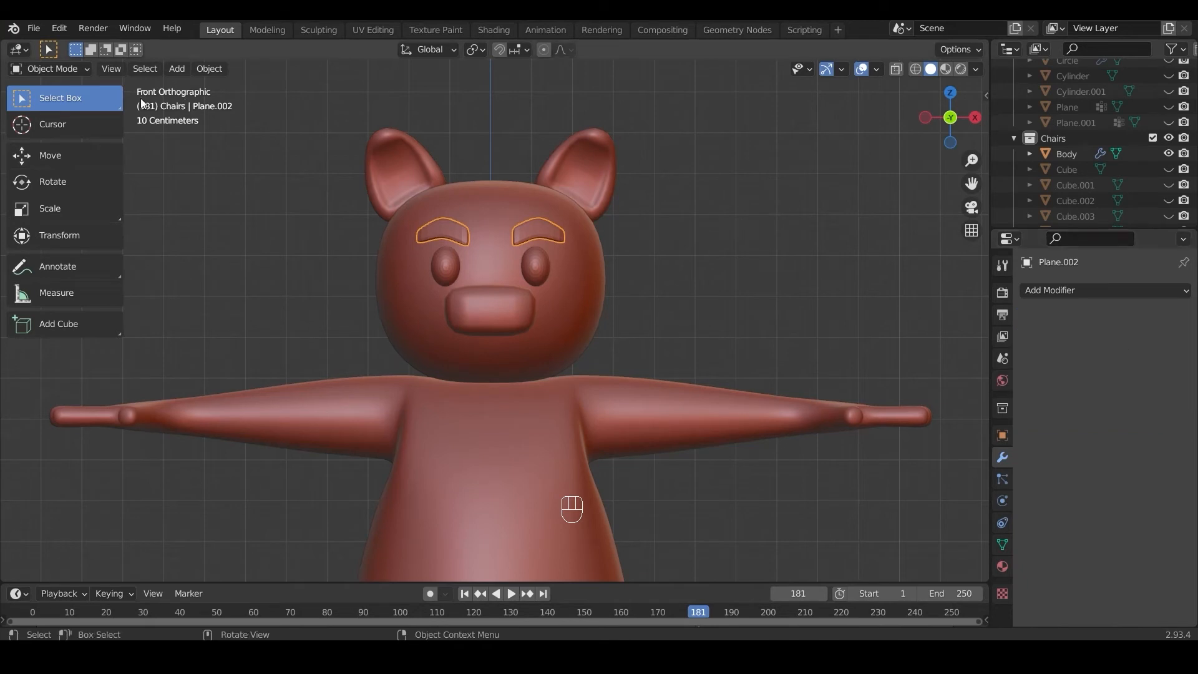
{"action": "left_click", "coordinate": [34, 29]}
{"action": "left_click", "coordinate": [55, 131]}
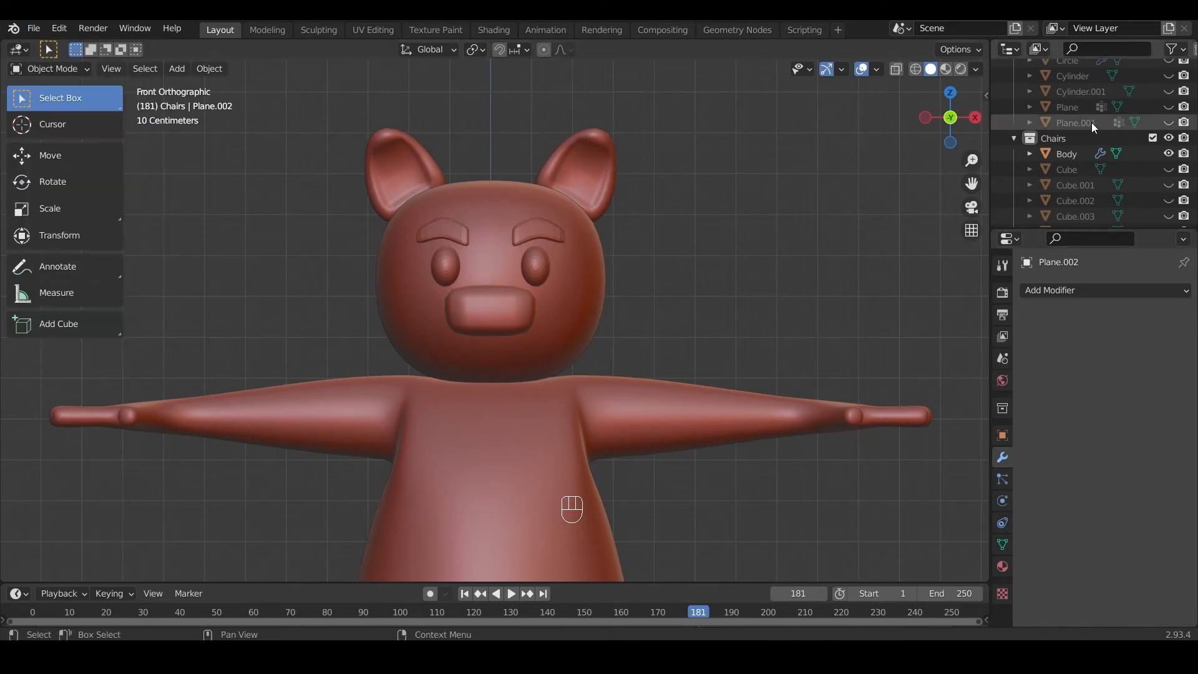
Step: Hide the Body mesh, unhide the Duplicate Body object and enter Edit Mode on it
{"action": "left_click", "coordinate": [569, 265]}
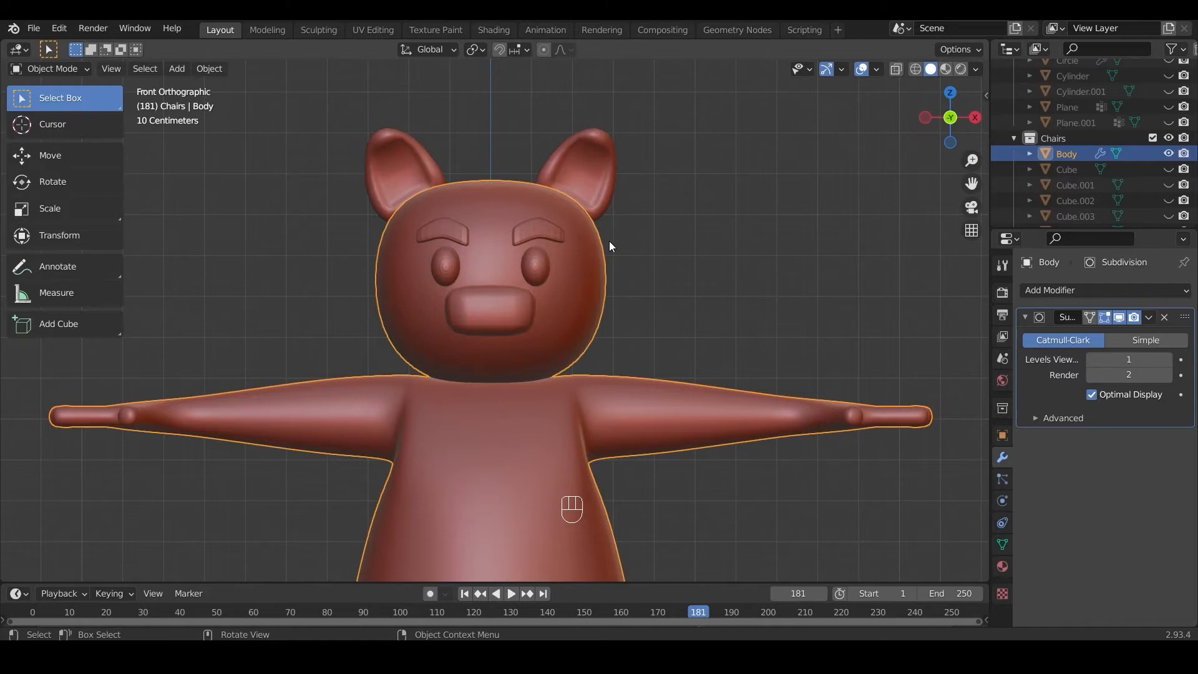
{"action": "key", "text": "h"}
{"action": "scroll", "coordinate": [1124, 141], "scroll_direction": "down", "scroll_amount": 8}
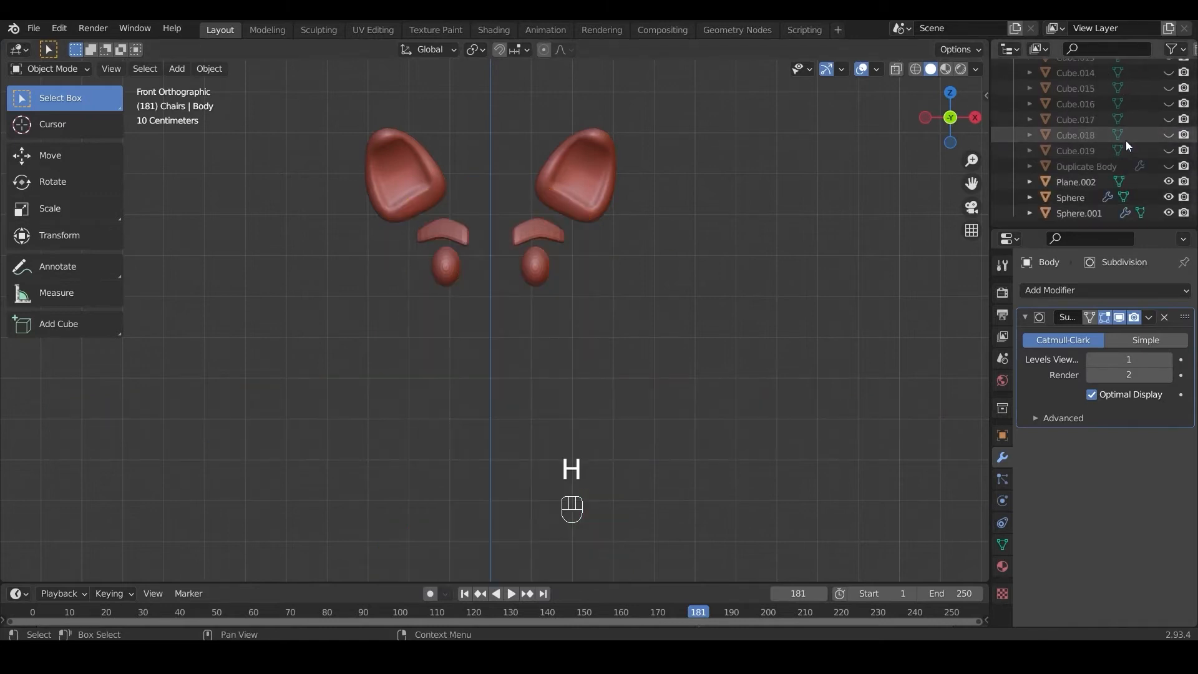
{"action": "left_click", "coordinate": [1103, 167]}
{"action": "left_click", "coordinate": [1169, 167]}
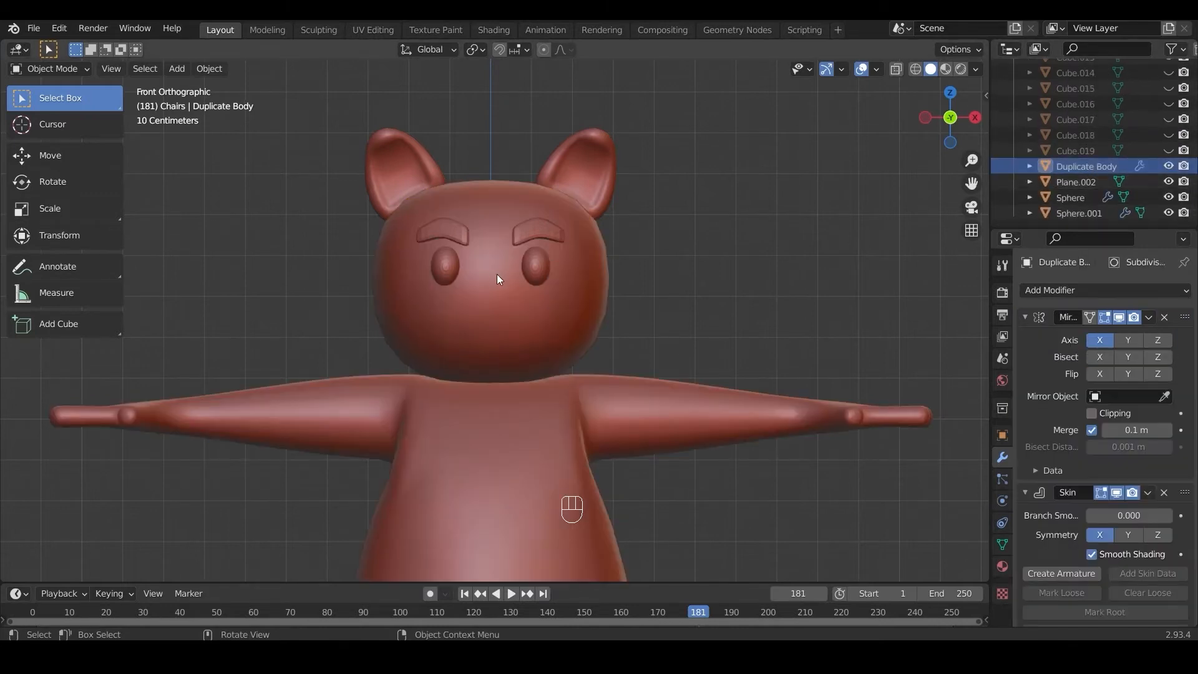
{"action": "left_click", "coordinate": [52, 69]}
{"action": "left_click", "coordinate": [51, 96]}
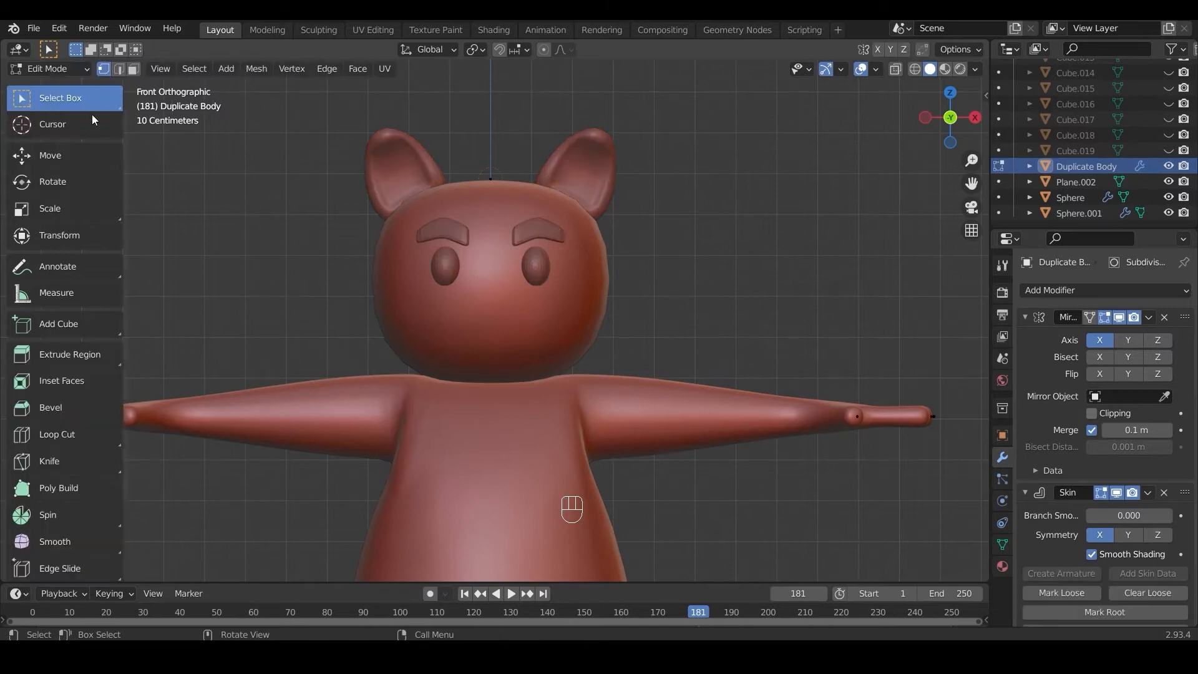
Step: Turn on X-ray to reveal the Duplicate Body skeleton and check its vertex at the centre of the hips
{"action": "left_click", "coordinate": [895, 69]}
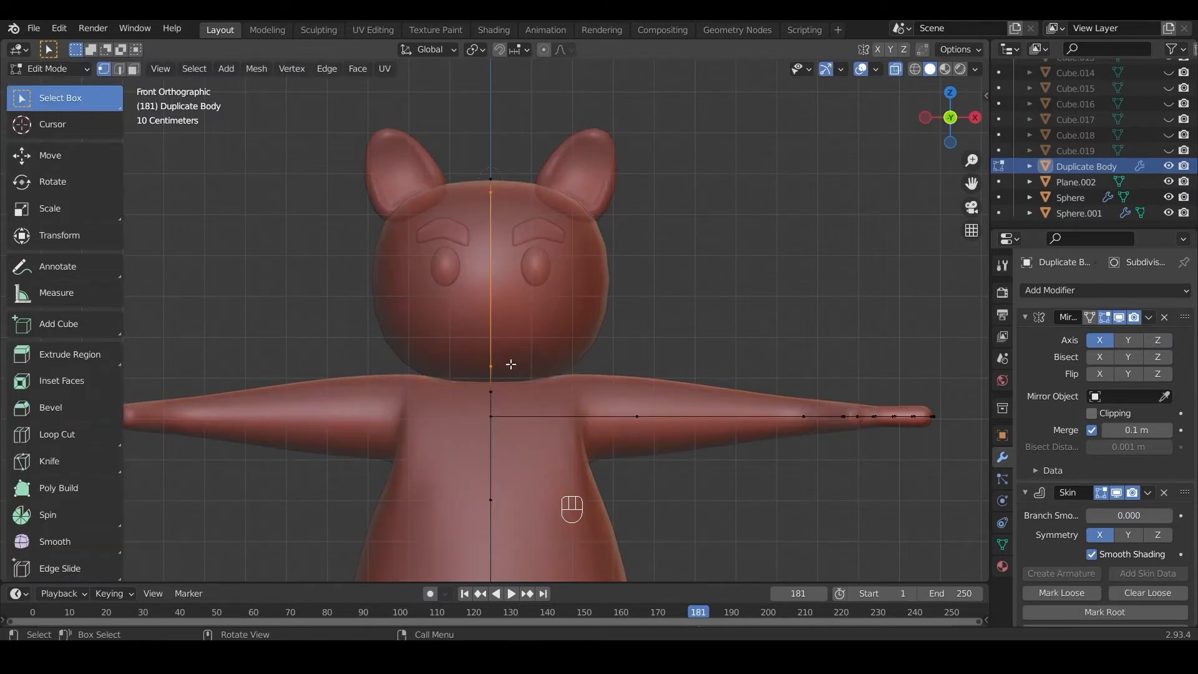
{"action": "scroll", "coordinate": [506, 356], "scroll_direction": "down", "scroll_amount": 4}
{"action": "scroll", "coordinate": [497, 523], "scroll_direction": "down", "scroll_amount": 2}
{"action": "left_click", "coordinate": [494, 485]}
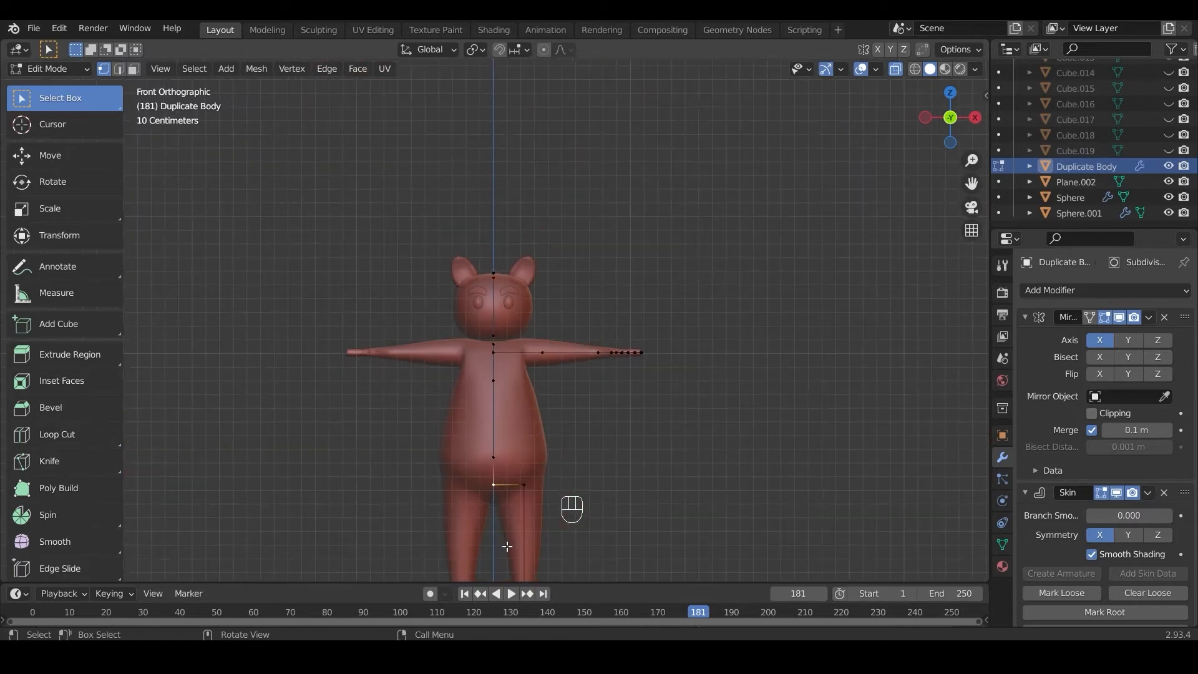
{"action": "scroll", "coordinate": [575, 391], "scroll_direction": "up", "scroll_amount": 5}
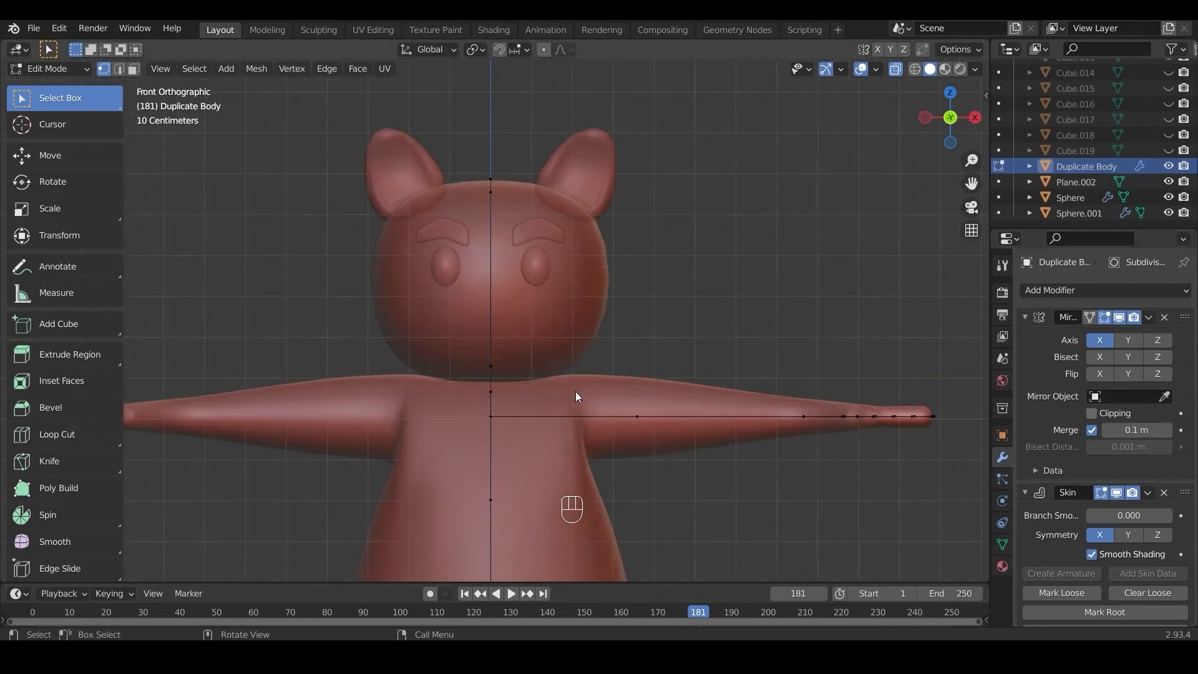
Step: Switch to Object Mode with X-ray off and create an armature from the Duplicate Body's Skin modifier
{"action": "left_click", "coordinate": [49, 69]}
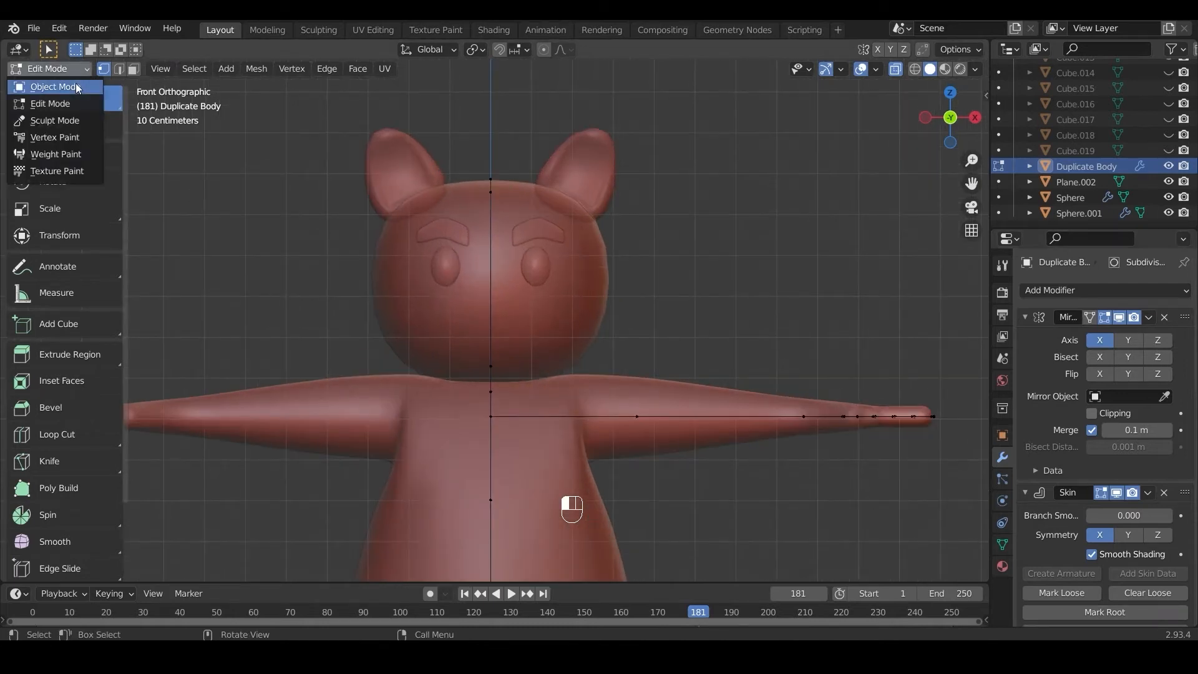
{"action": "left_click", "coordinate": [45, 86]}
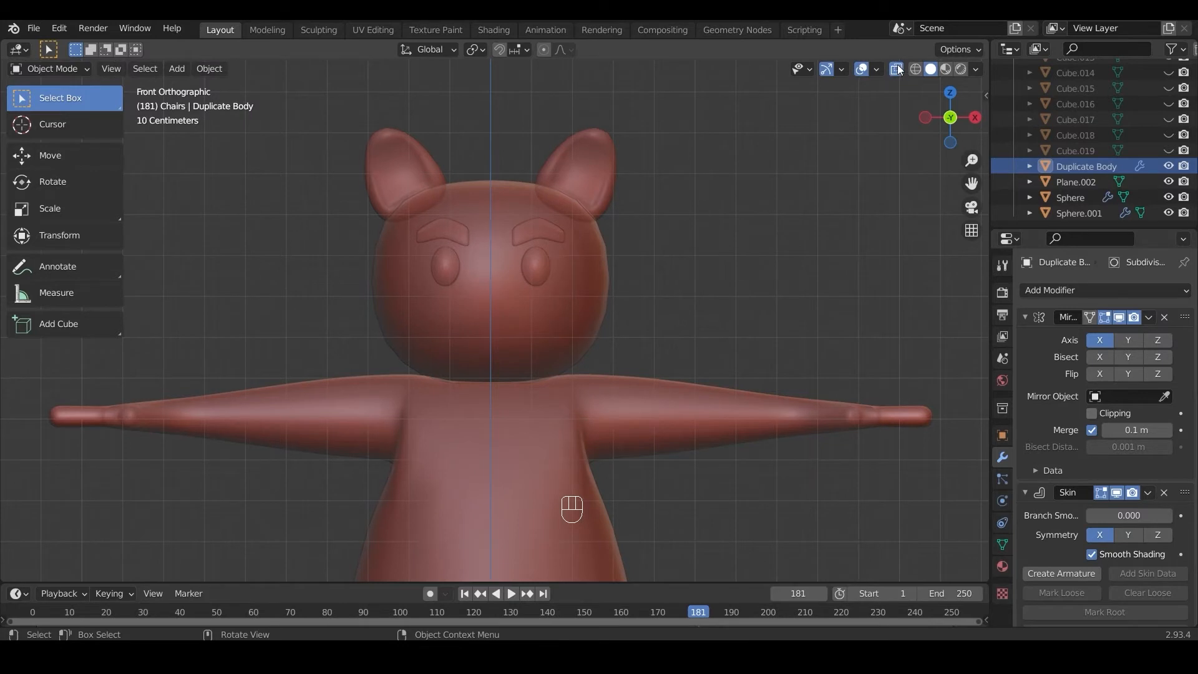
{"action": "left_click", "coordinate": [1048, 577]}
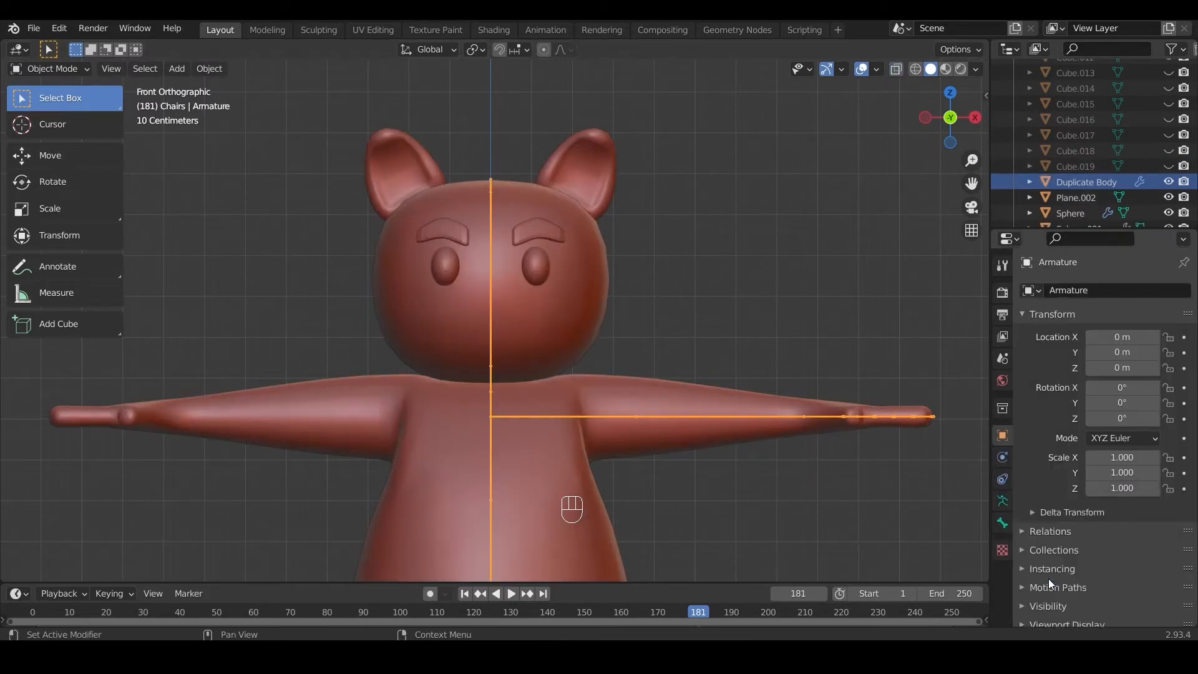
Step: Enter Edit Mode on the armature and dissolve the short bone at the top of the head
{"action": "left_click", "coordinate": [48, 62]}
{"action": "left_click", "coordinate": [54, 100]}
{"action": "left_click", "coordinate": [491, 182]}
{"action": "key", "text": "ctrl+x"}
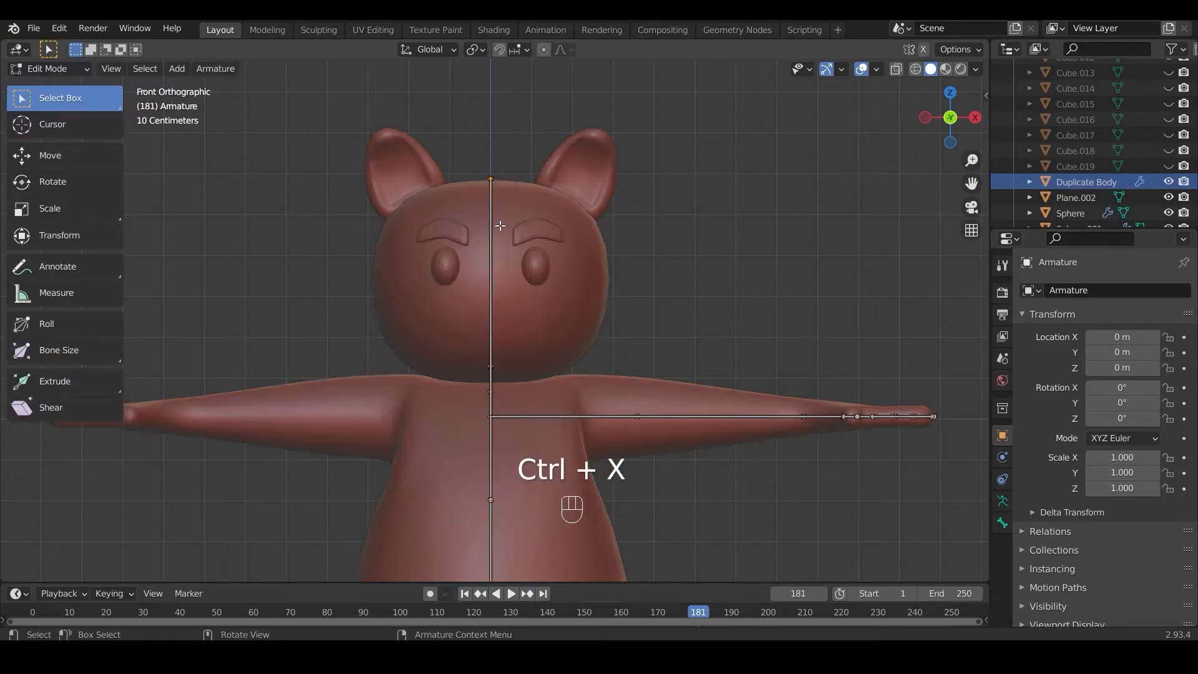
{"action": "left_click", "coordinate": [58, 68]}
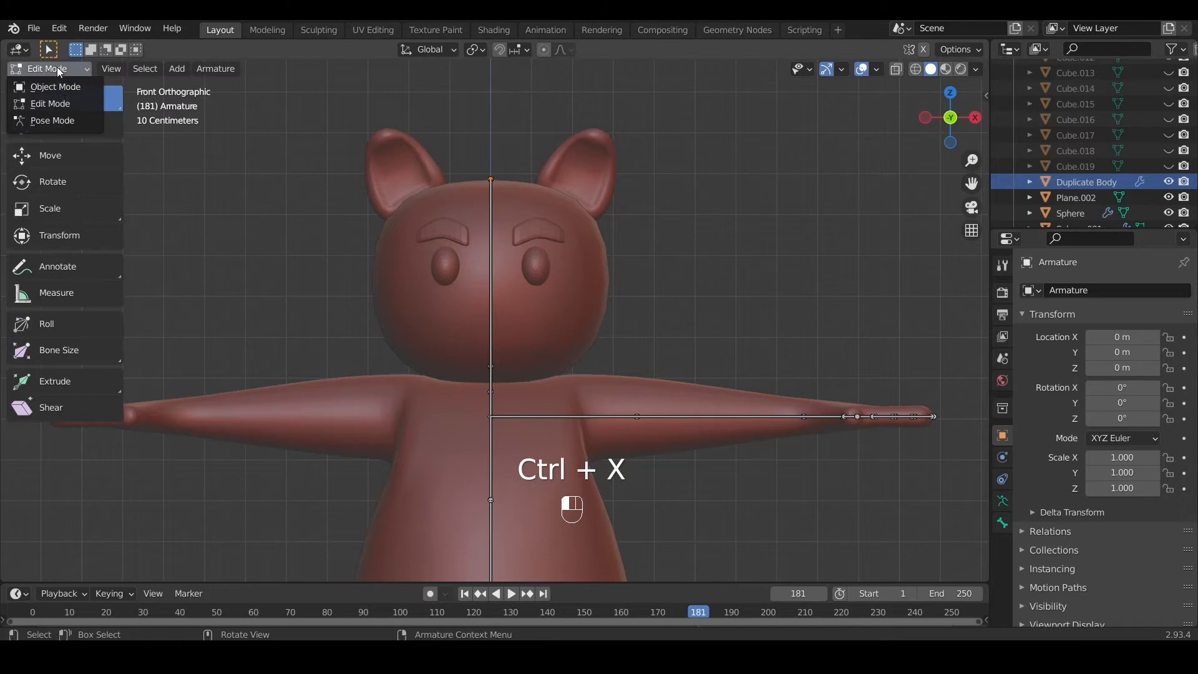
{"action": "left_click", "coordinate": [53, 103]}
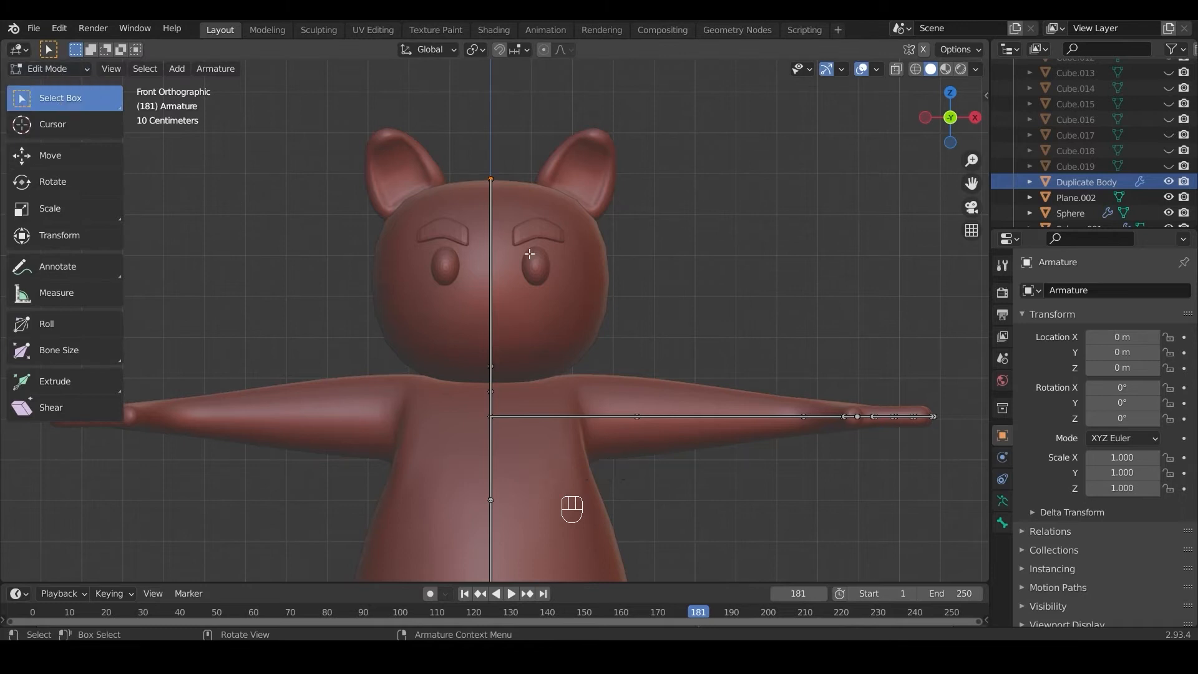
Step: Show the bone names in the armature's viewport display settings
{"action": "left_click", "coordinate": [1002, 501]}
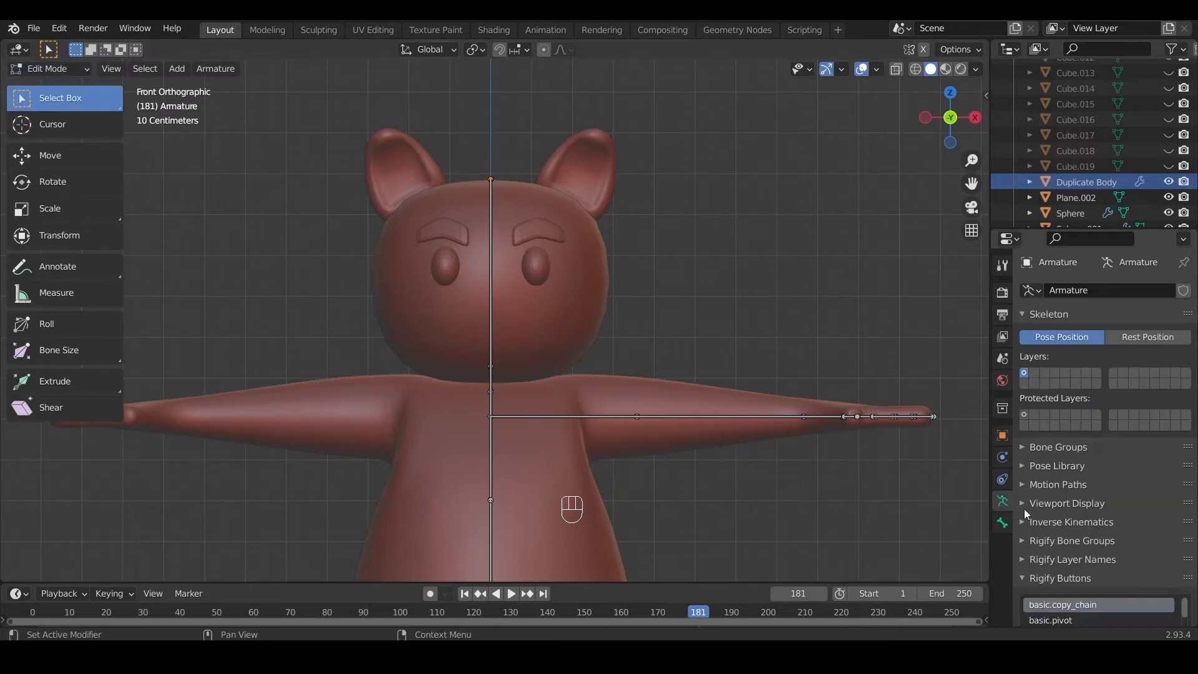
{"action": "left_click", "coordinate": [1028, 501]}
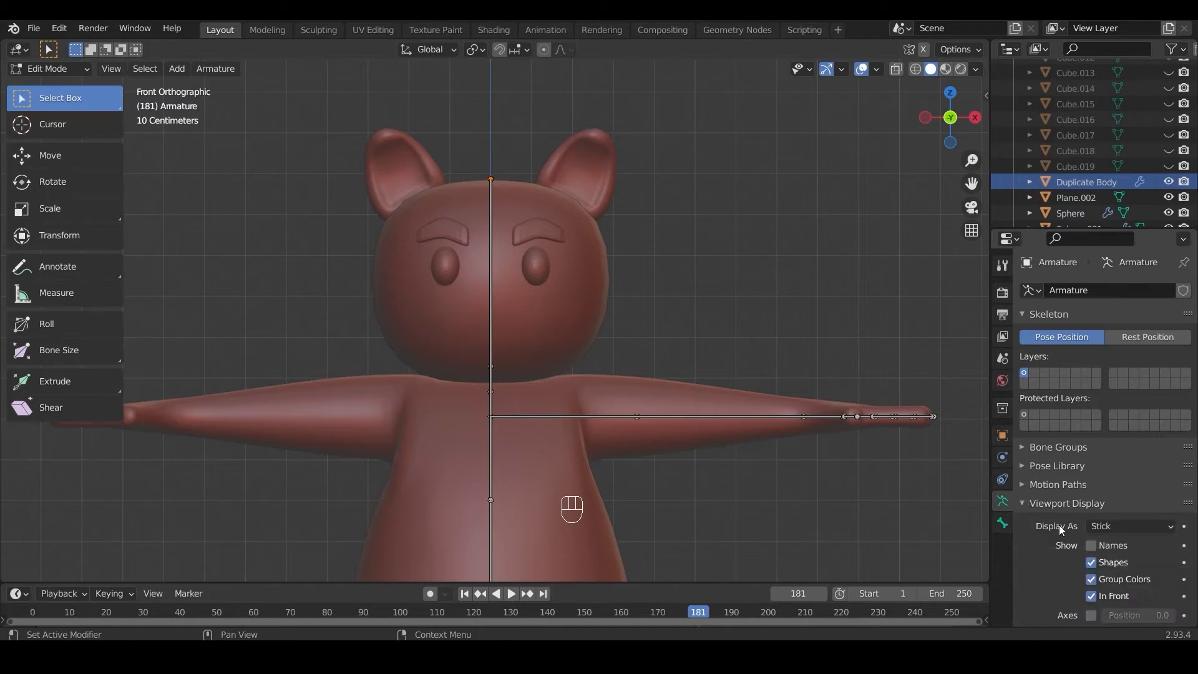
{"action": "left_click", "coordinate": [1093, 546]}
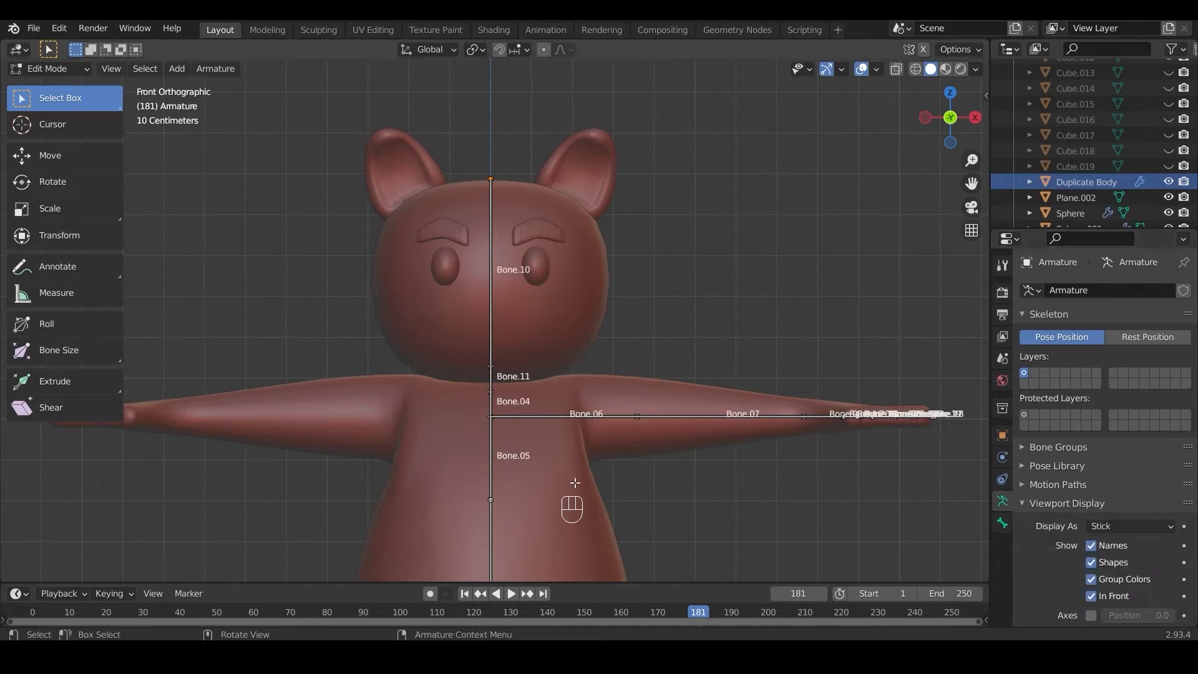
Step: Select every bone outside the central spine and head chain and apply Auto-Name Left/Right to them
{"action": "scroll", "coordinate": [569, 482], "scroll_direction": "down", "scroll_amount": 2}
{"action": "scroll", "coordinate": [446, 294], "scroll_direction": "down", "scroll_amount": 1}
{"action": "left_click_drag", "start_coordinate": [463, 249], "coordinate": [528, 530]}
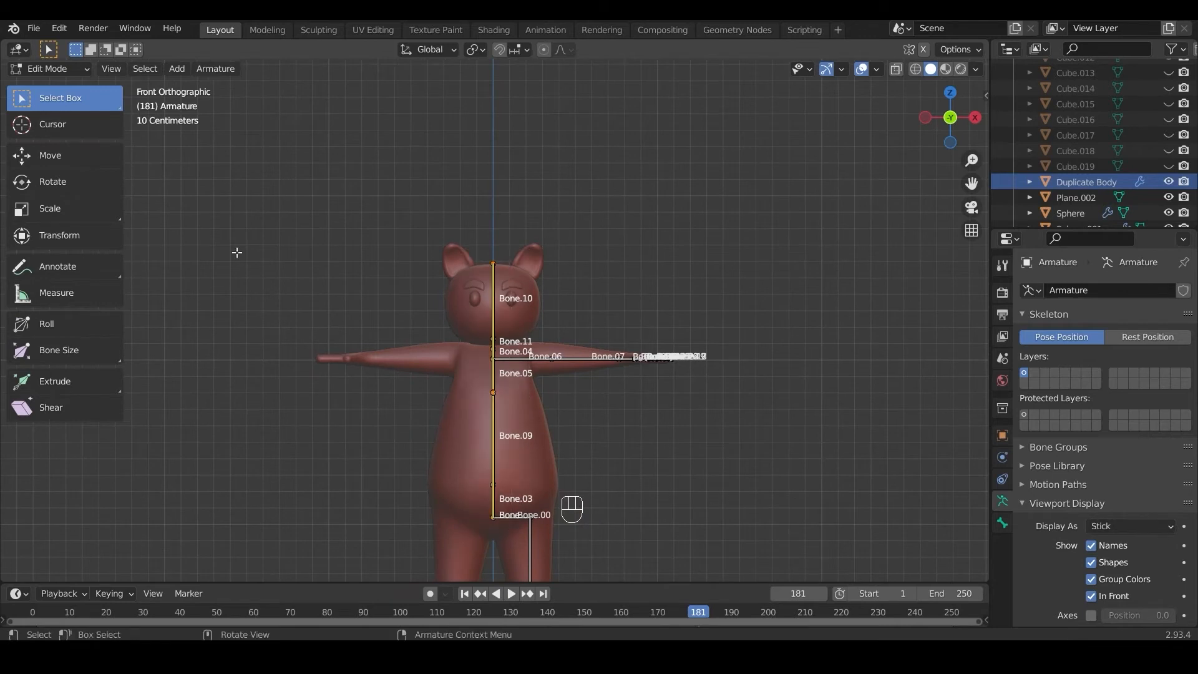
{"action": "left_click", "coordinate": [137, 68]}
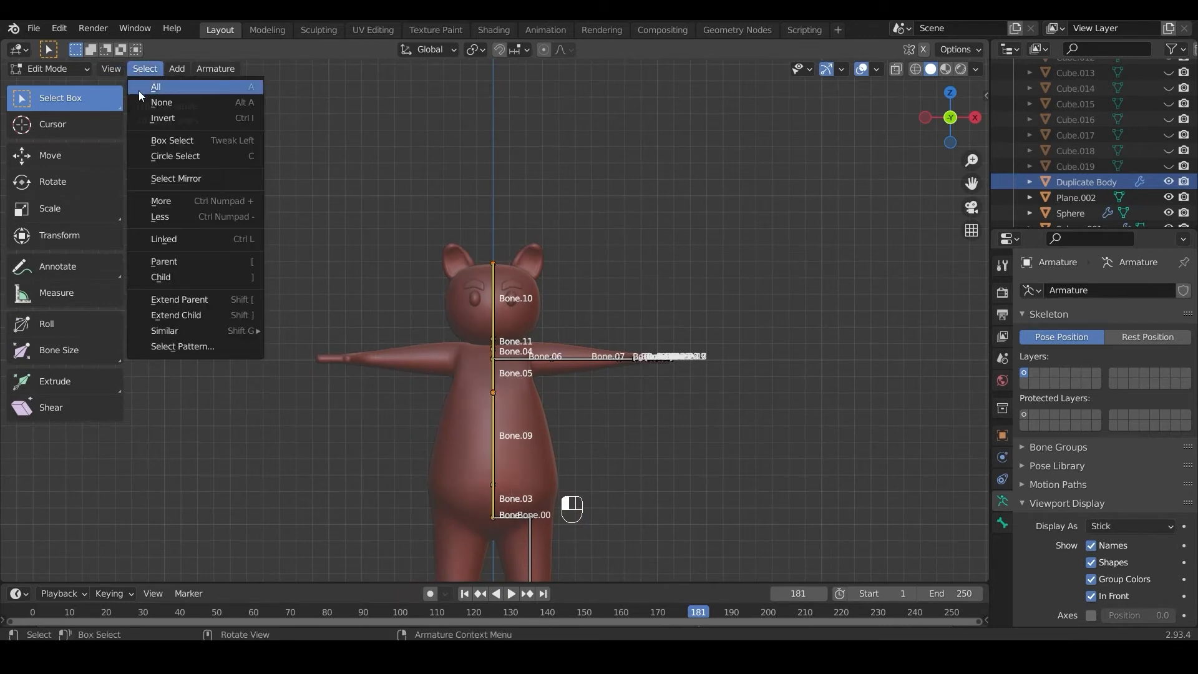
{"action": "left_click", "coordinate": [144, 114]}
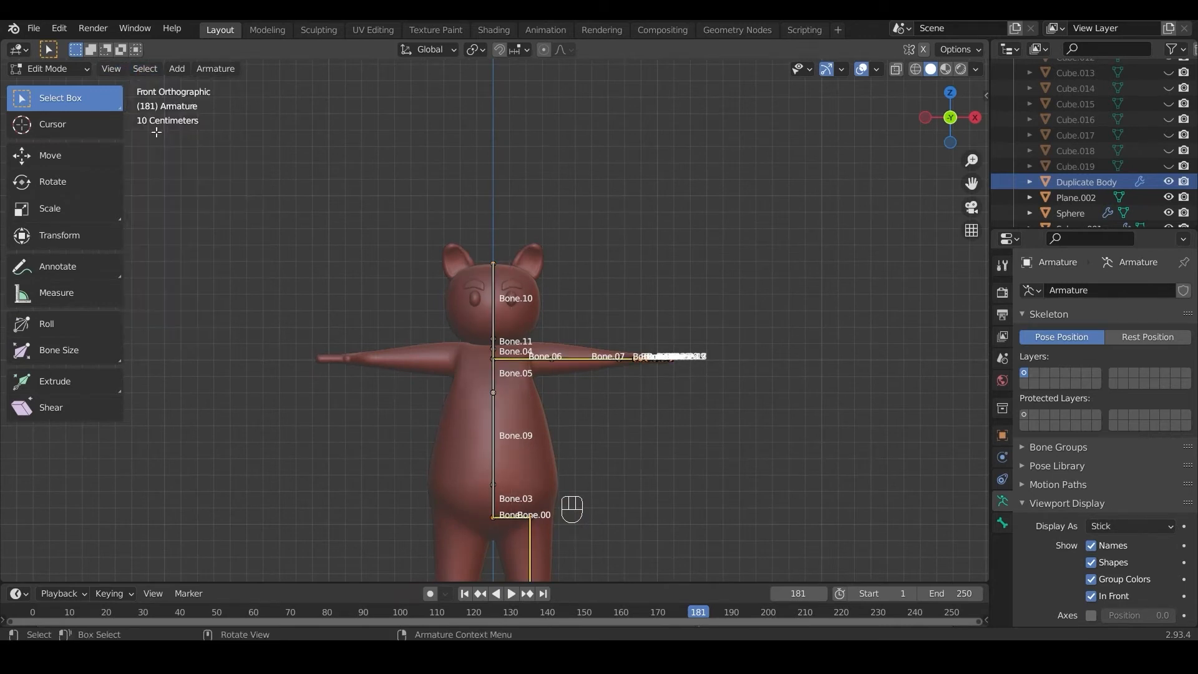
{"action": "right_click", "coordinate": [577, 392]}
{"action": "mouse_move", "coordinate": [565, 425]}
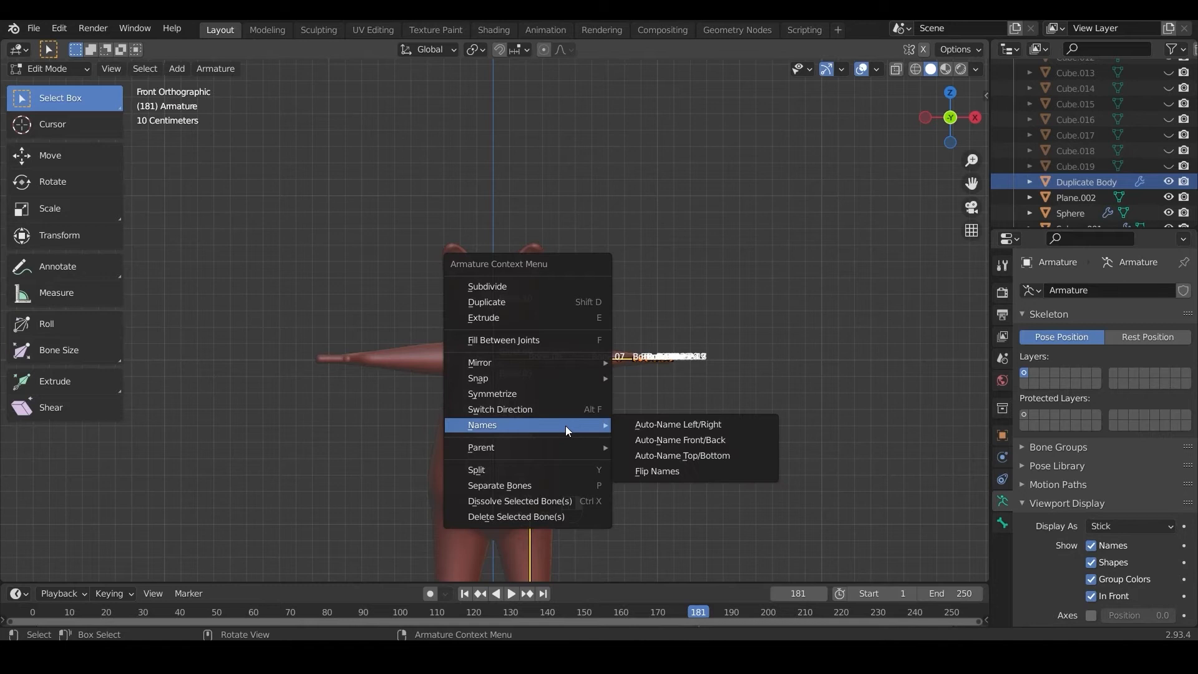
{"action": "left_click", "coordinate": [646, 424]}
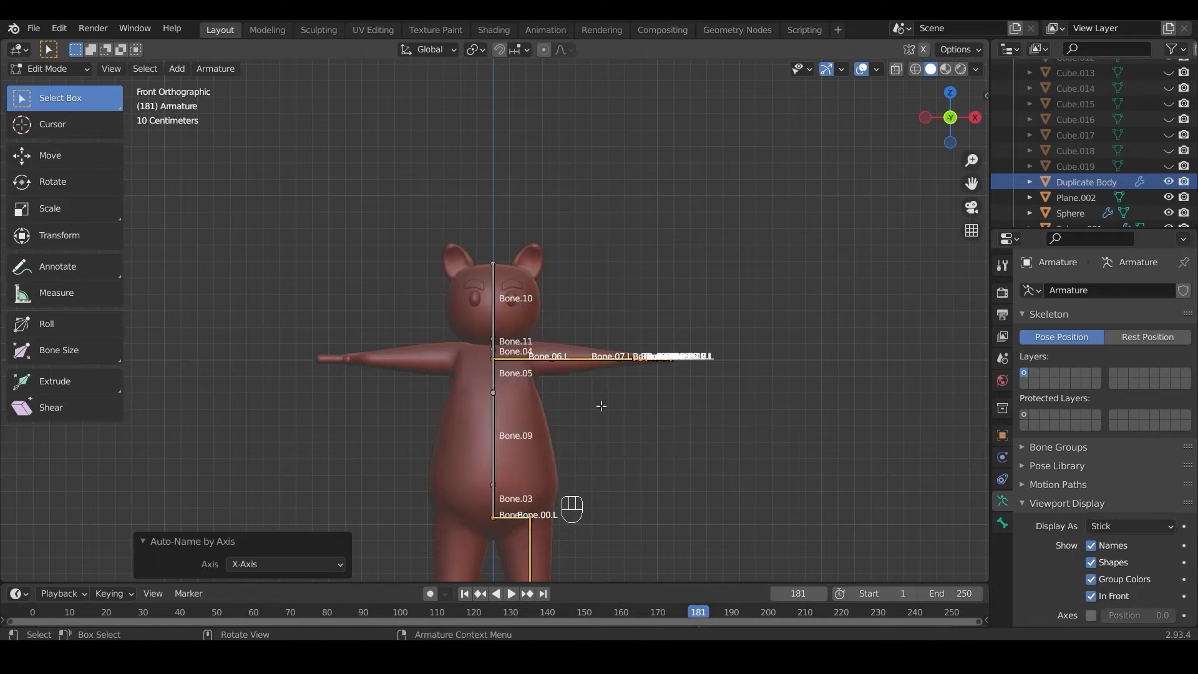
Step: Symmetrize the selected arm and leg bones to the opposite side of the body and return to Object Mode
{"action": "scroll", "coordinate": [569, 389], "scroll_direction": "up", "scroll_amount": 3}
{"action": "right_click", "coordinate": [574, 407]}
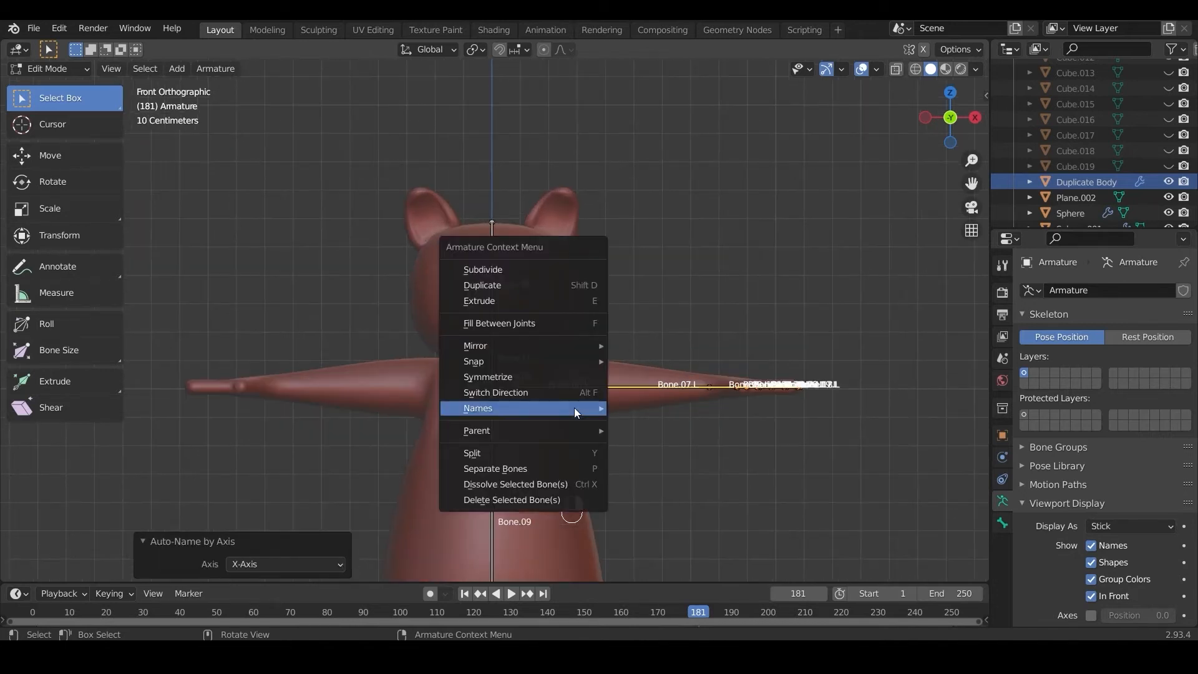
{"action": "mouse_move", "coordinate": [574, 407]}
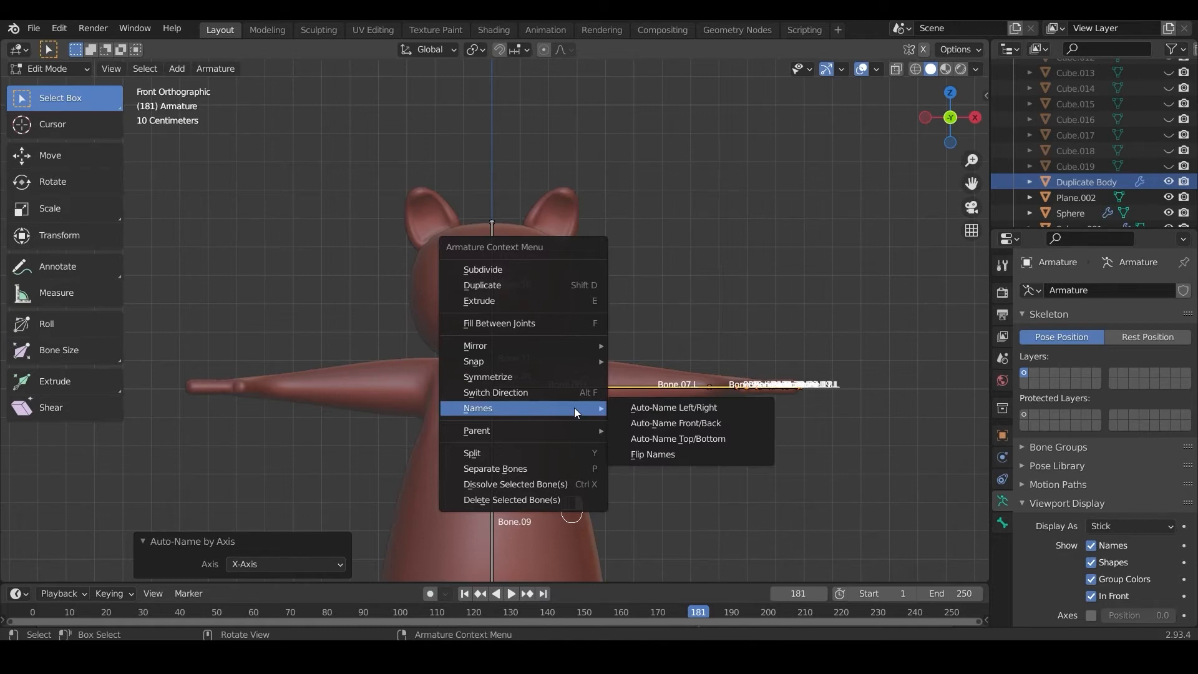
{"action": "left_click", "coordinate": [566, 377]}
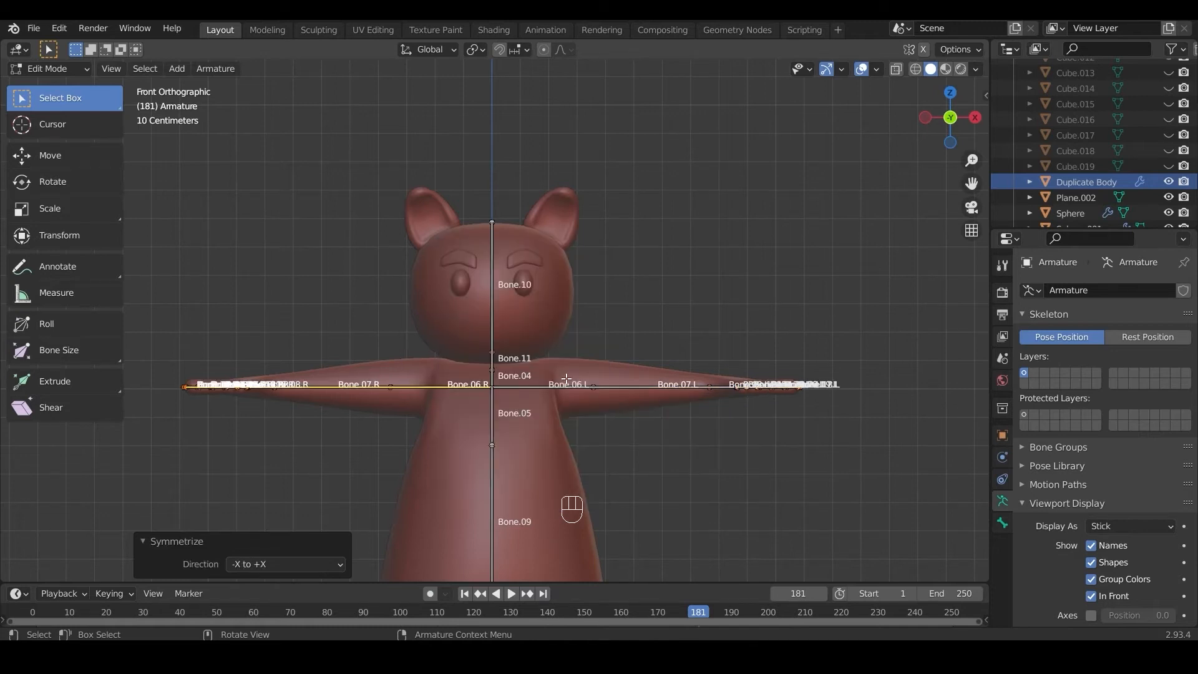
{"action": "scroll", "coordinate": [566, 379], "scroll_direction": "down", "scroll_amount": 2}
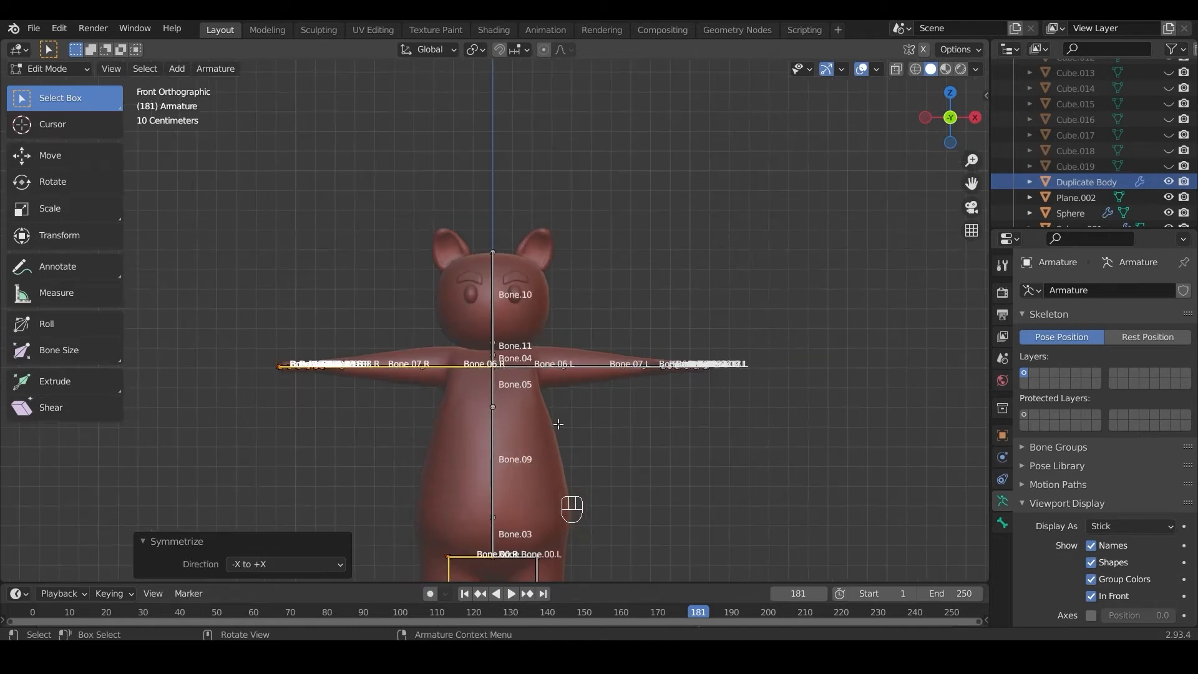
{"action": "left_click", "coordinate": [50, 66]}
{"action": "left_click", "coordinate": [50, 82]}
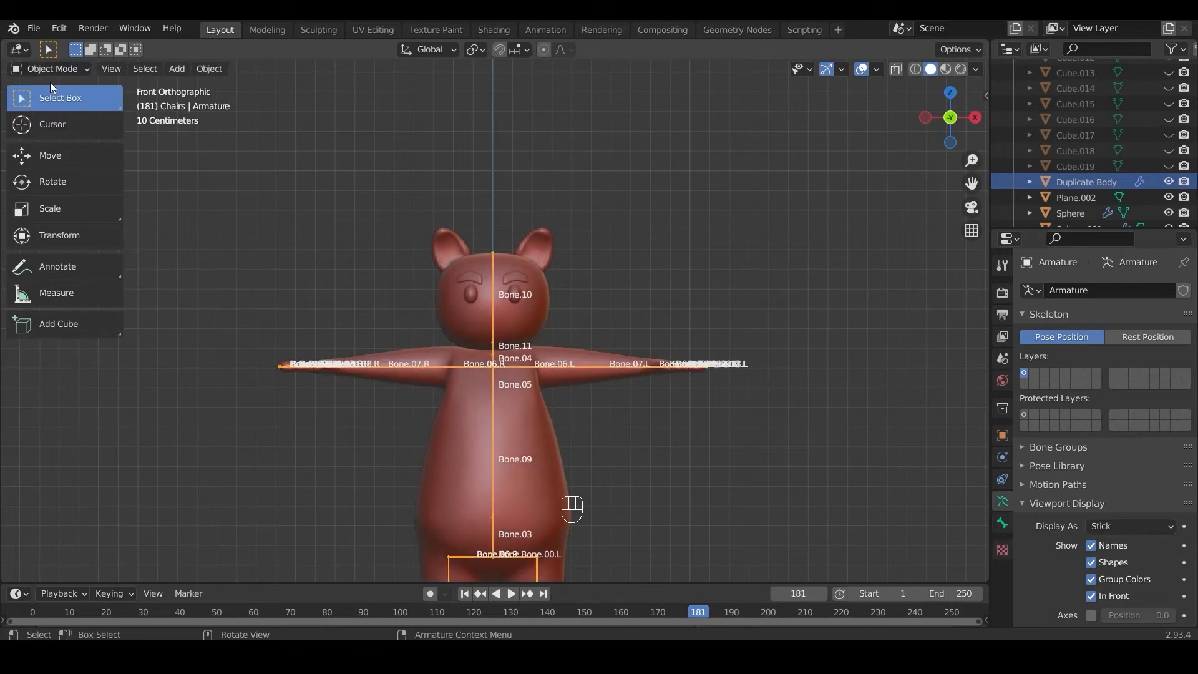
Step: Hide the Duplicate Body object and unhide the Body mesh
{"action": "scroll", "coordinate": [537, 338], "scroll_direction": "up", "scroll_amount": 2}
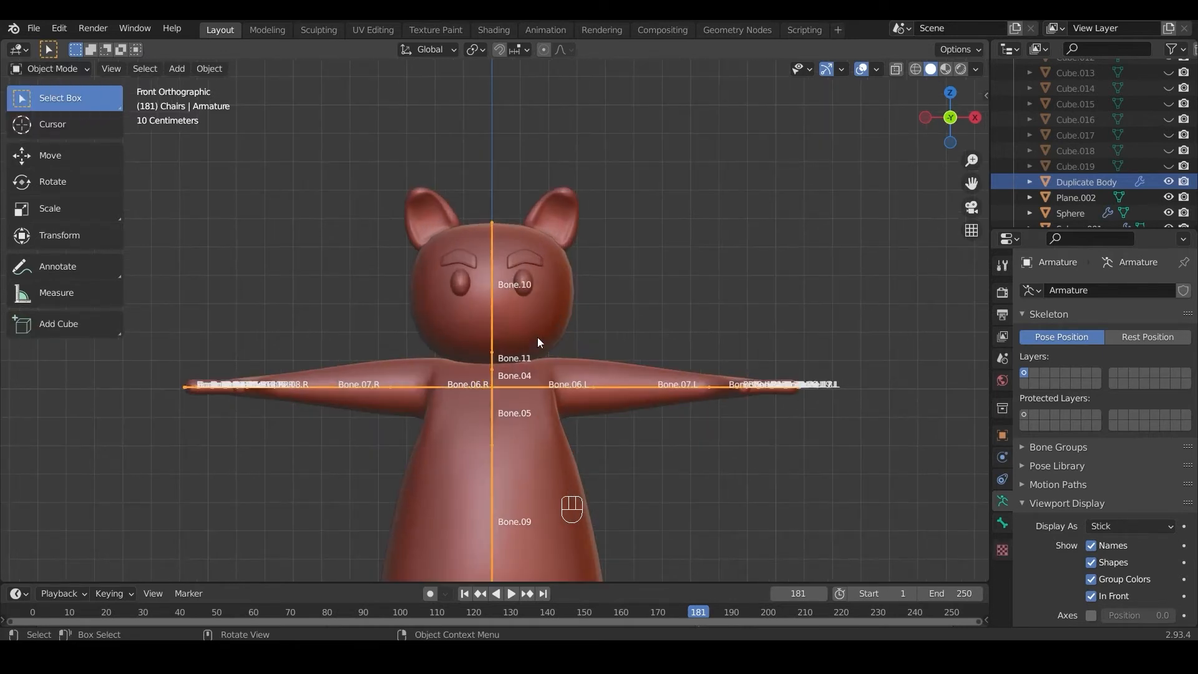
{"action": "left_click", "coordinate": [565, 306]}
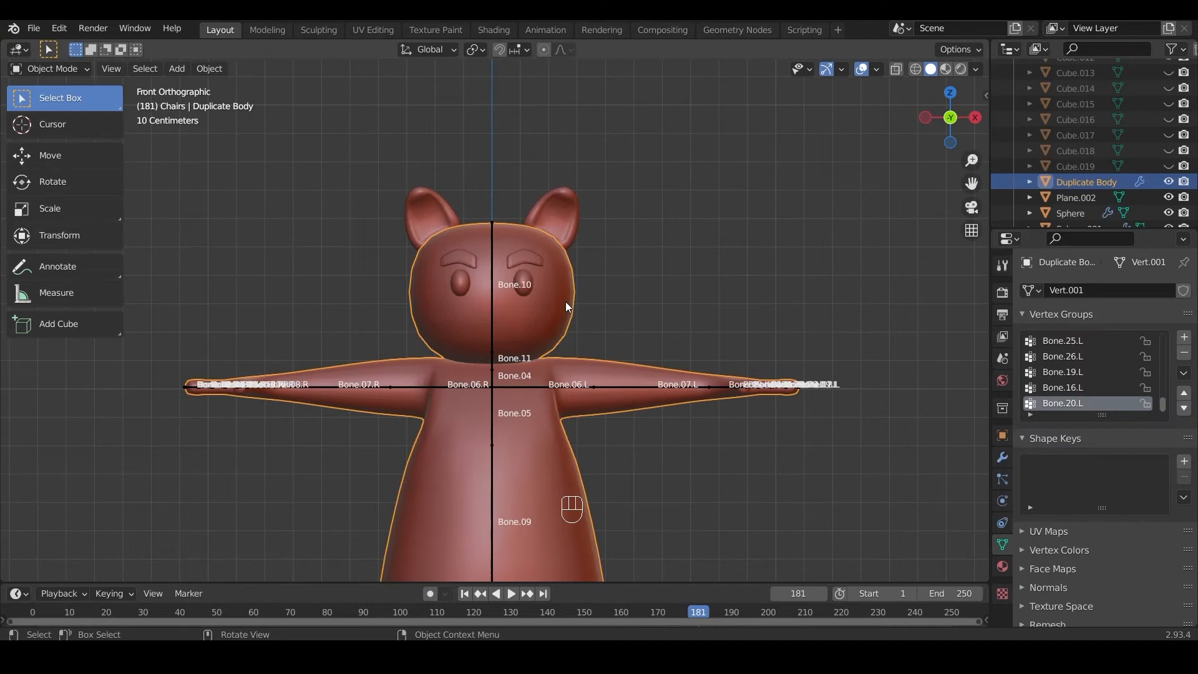
{"action": "key", "text": "h"}
{"action": "scroll", "coordinate": [1111, 137], "scroll_direction": "up", "scroll_amount": 10}
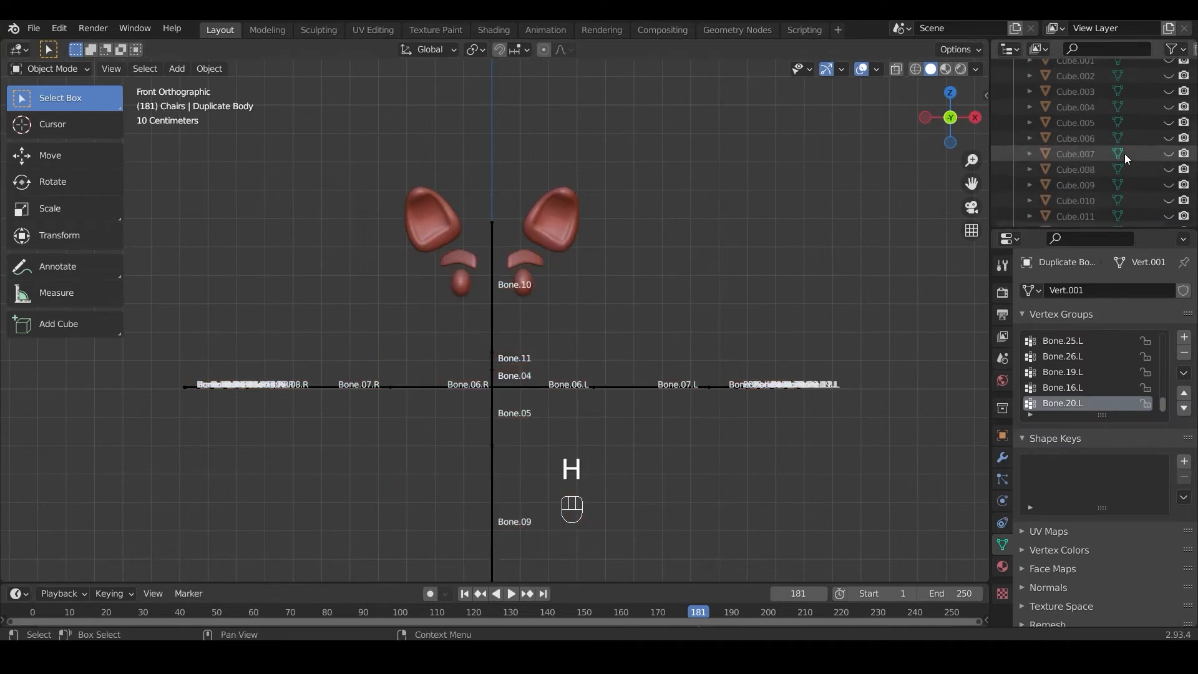
{"action": "left_click", "coordinate": [1046, 179]}
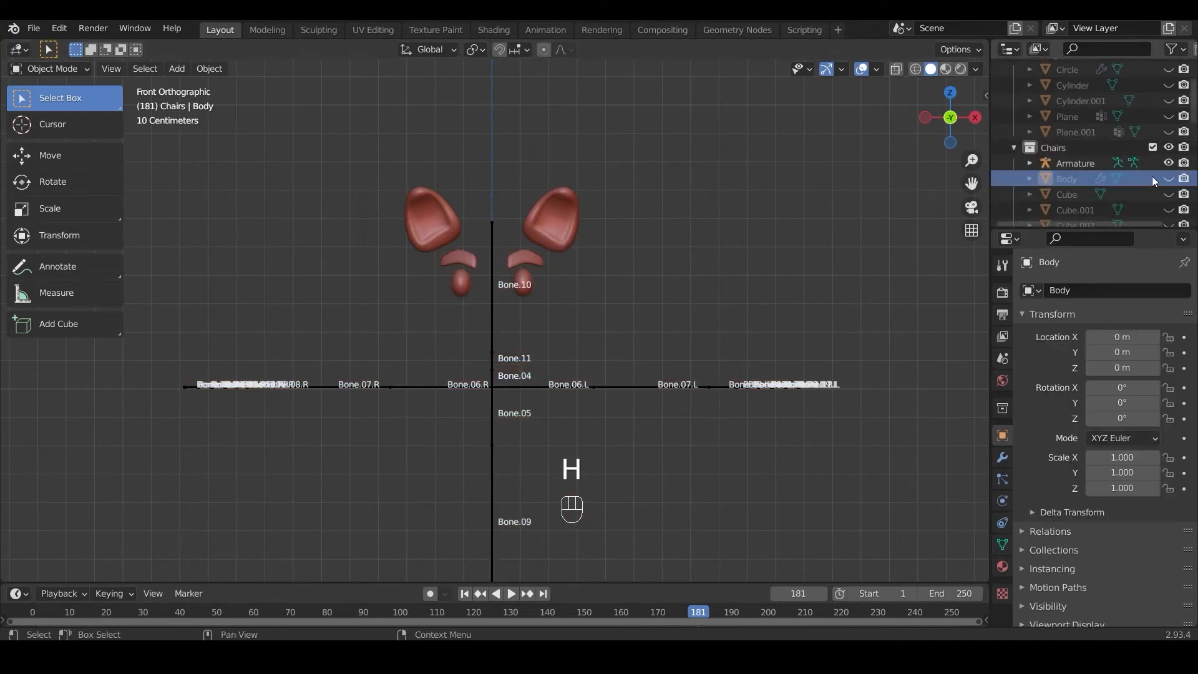
{"action": "left_click", "coordinate": [1167, 179]}
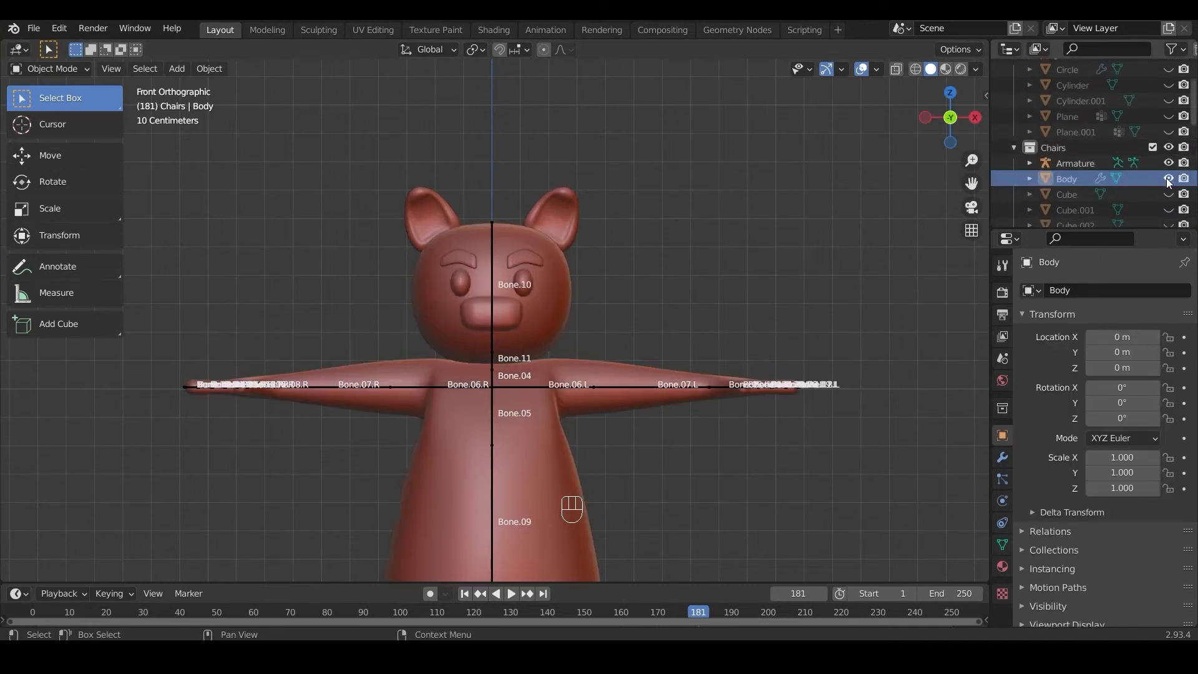
Step: Parent the Body mesh to the armature with automatic weights
{"action": "left_click", "coordinate": [435, 293]}
{"action": "left_click", "coordinate": [492, 280], "text": "shift"}
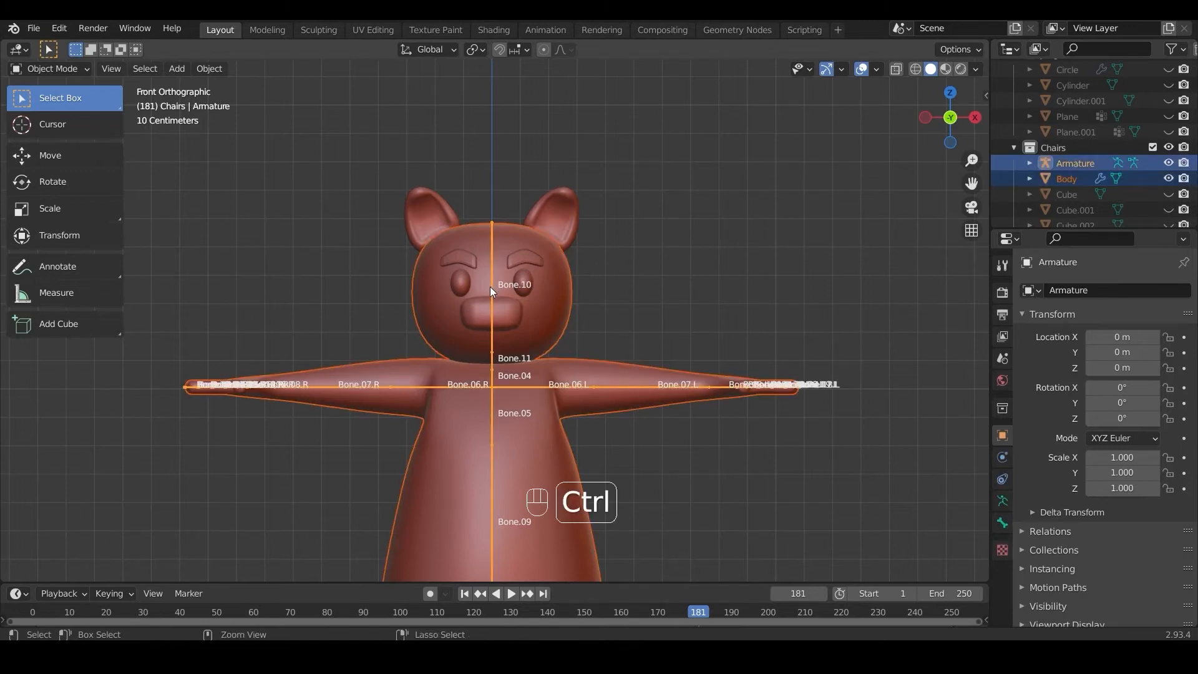
{"action": "key", "text": "ctrl+p"}
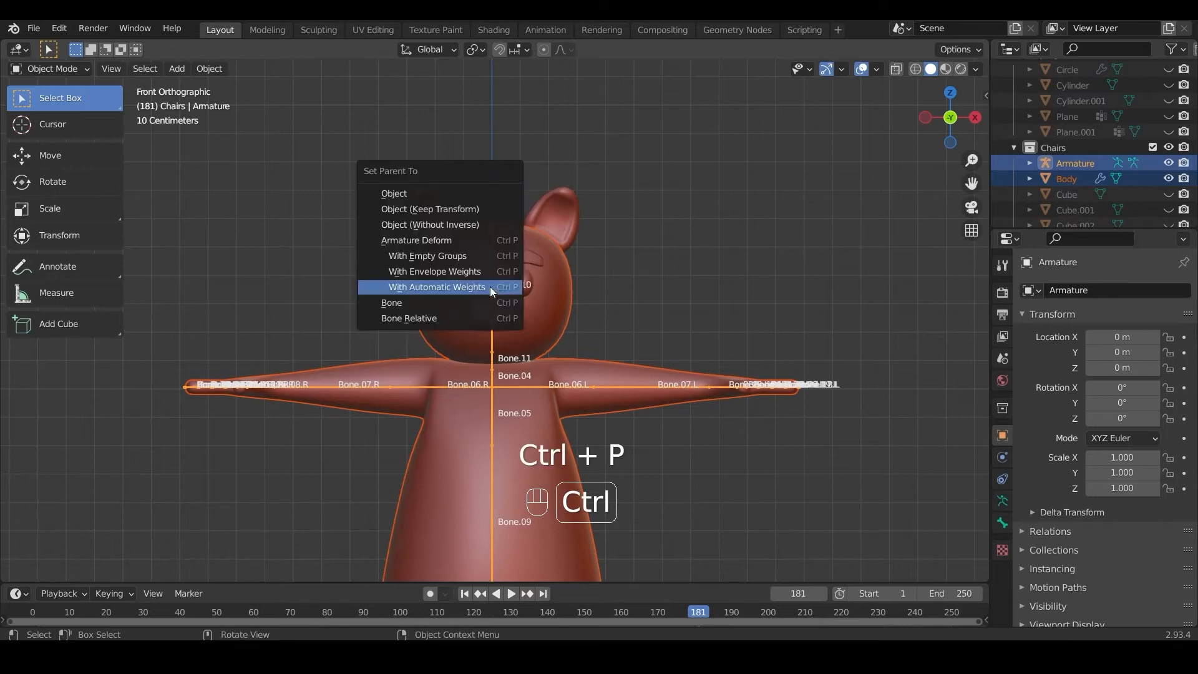
{"action": "left_click", "coordinate": [489, 287]}
Step: Select only the armature and switch it to Pose Mode
{"action": "left_click", "coordinate": [465, 212]}
{"action": "left_click", "coordinate": [490, 233]}
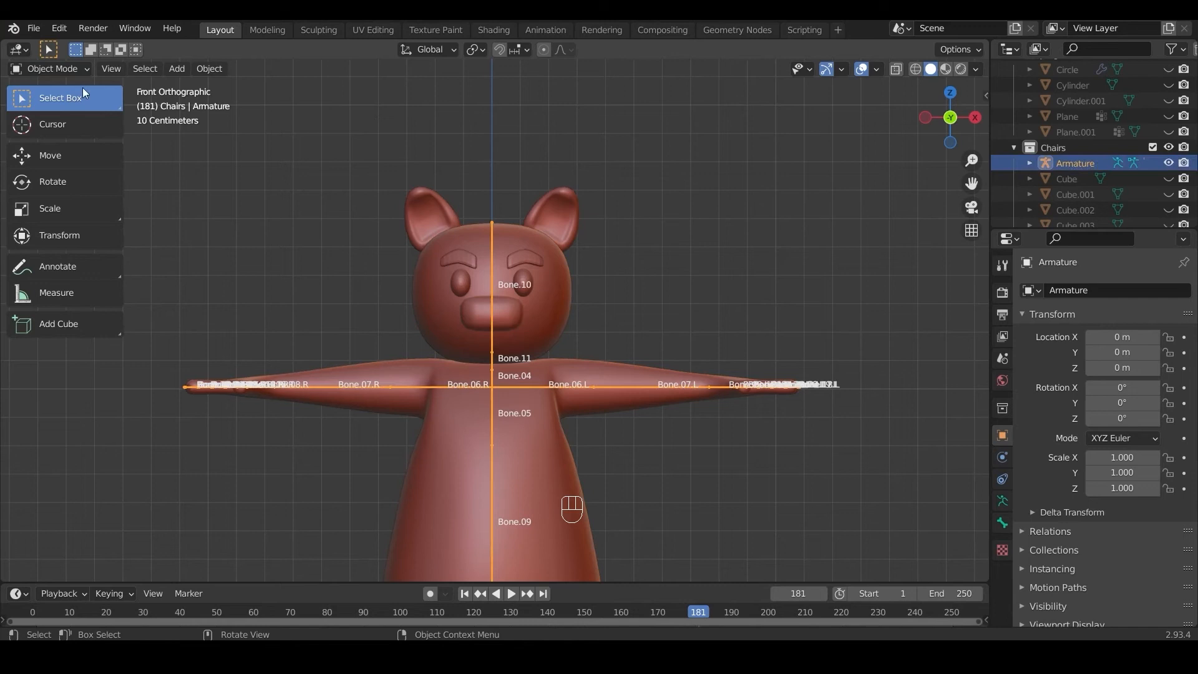
{"action": "left_click", "coordinate": [60, 68]}
{"action": "left_click", "coordinate": [53, 120]}
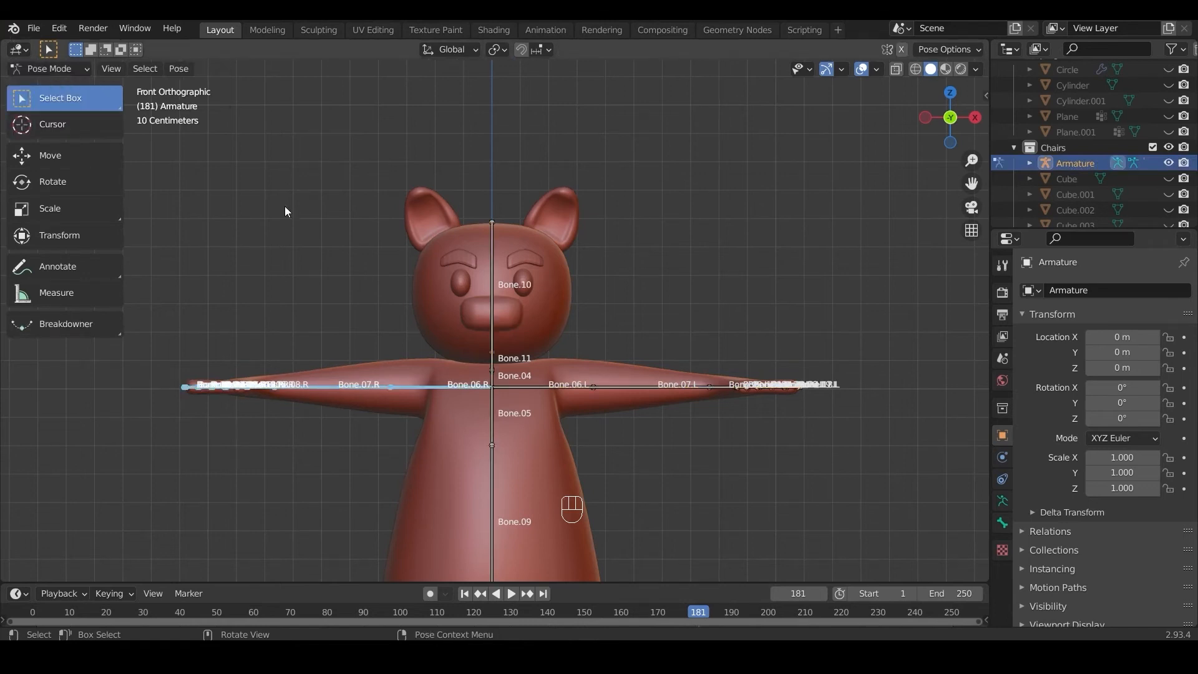
Step: Test the rig by rotating the head bone around the global Z axis, cancel the rotation and deselect the bone
{"action": "left_click", "coordinate": [491, 233]}
{"action": "key", "text": "r"}
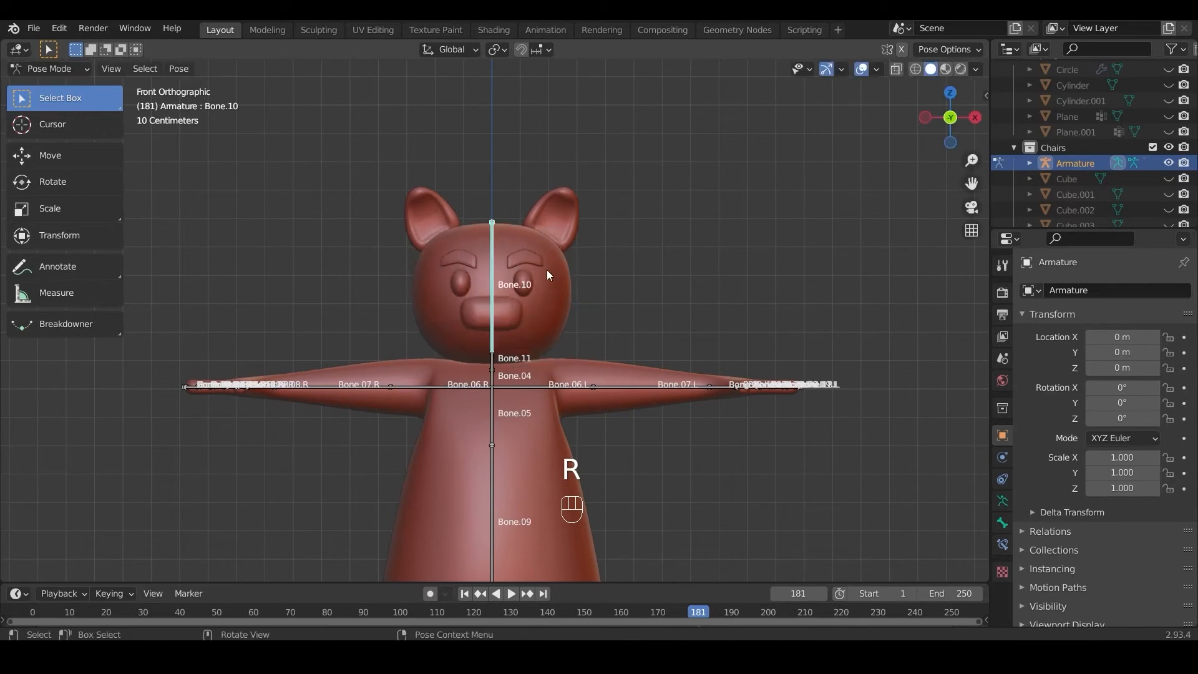
{"action": "key", "text": "r"}
{"action": "key", "text": "x"}
{"action": "key", "text": "z"}
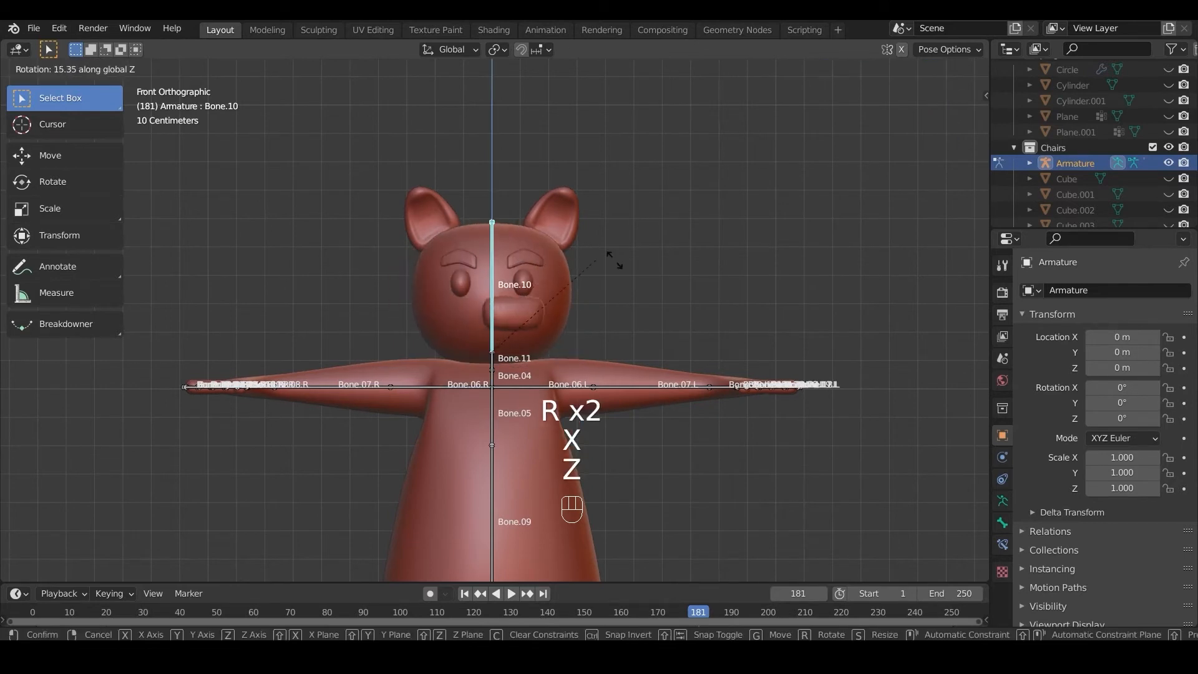
{"action": "left_click", "coordinate": [591, 257]}
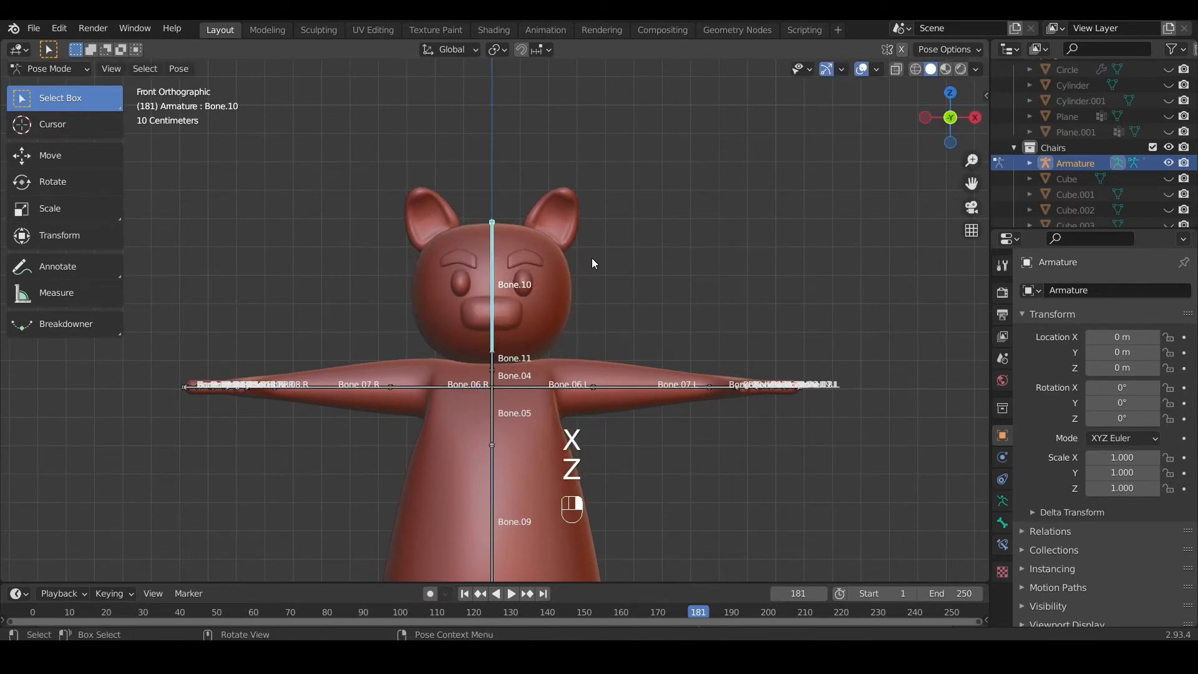
{"action": "scroll", "coordinate": [514, 279], "scroll_direction": "up", "scroll_amount": 2}
{"action": "left_click", "coordinate": [660, 282]}
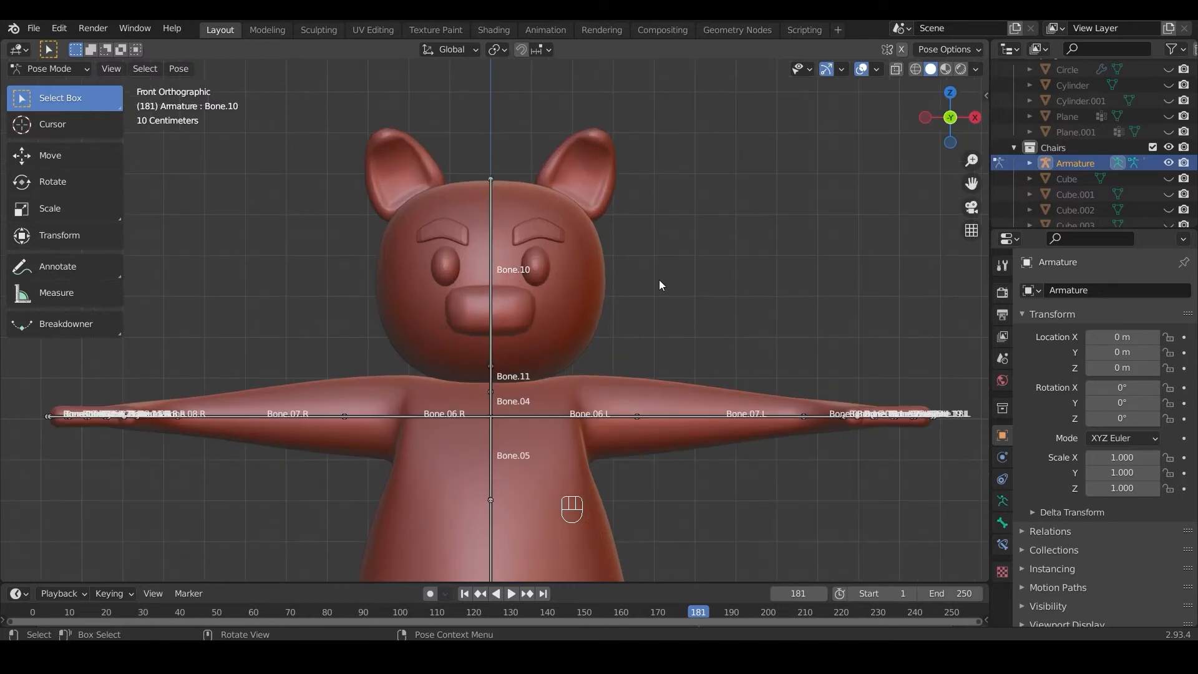
Step: Switch the armature to Object Mode and undo the stray changes made after it
{"action": "scroll", "coordinate": [659, 279], "scroll_direction": "down", "scroll_amount": 2}
{"action": "left_click", "coordinate": [69, 69]}
{"action": "left_click", "coordinate": [72, 88]}
{"action": "left_click", "coordinate": [320, 277]}
{"action": "key", "text": "ctrl+z"}
{"action": "key", "text": "ctrl+z"}
{"action": "key", "text": "ctrl+z"}
{"action": "key", "text": "ctrl+z"}
{"action": "key", "text": "ctrl+z"}
Step: Select the ears, eyebrows and eyes with the armature as the active object, and switch to Pose Mode
{"action": "left_click", "coordinate": [460, 264], "text": "shift"}
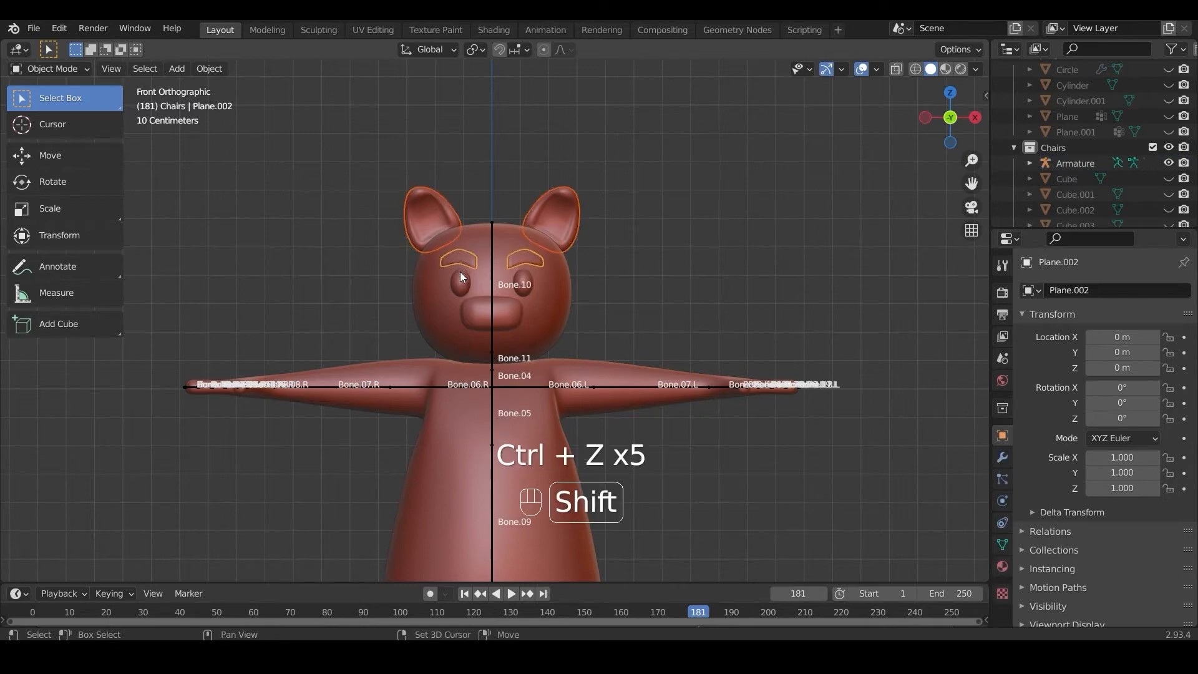
{"action": "left_click", "coordinate": [462, 282], "text": "shift"}
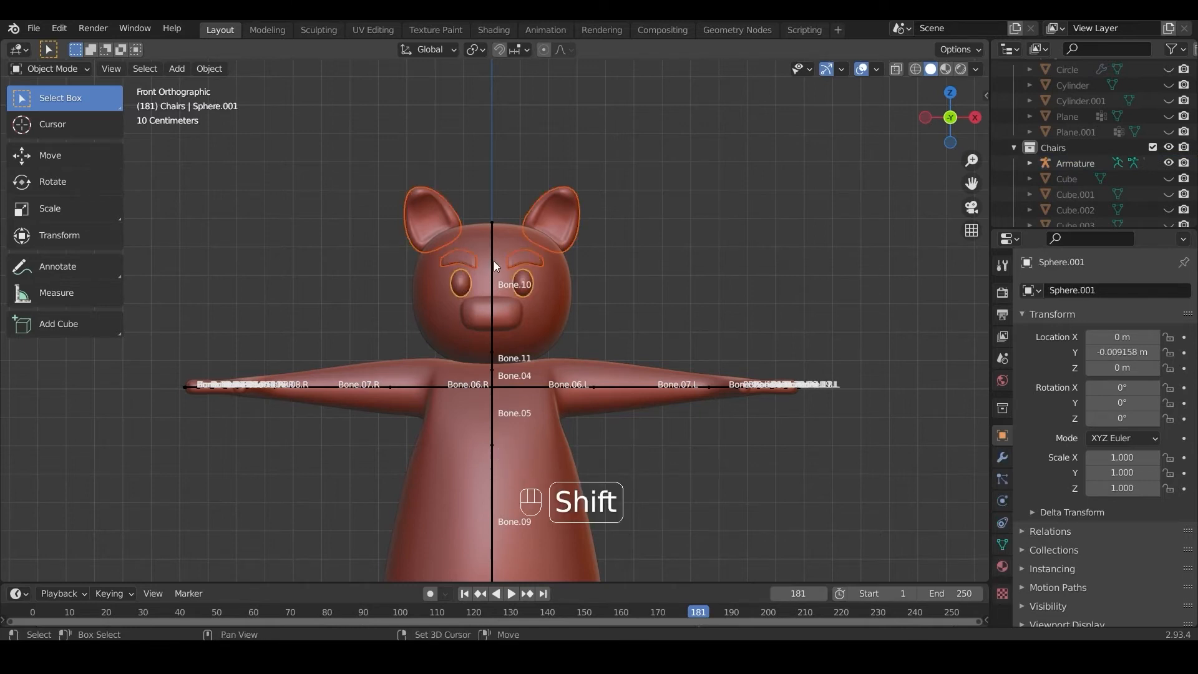
{"action": "left_click", "coordinate": [493, 261], "text": "shift"}
{"action": "left_click", "coordinate": [77, 70]}
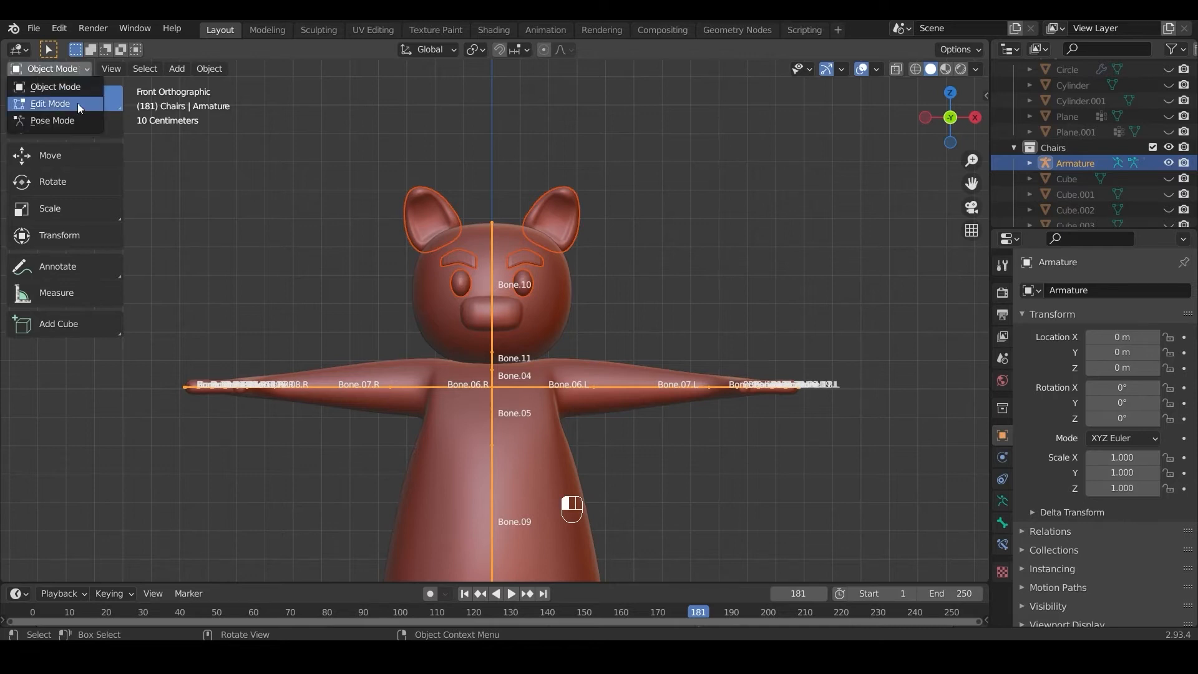
{"action": "left_click", "coordinate": [75, 121]}
Step: Parent the selected ears, eyebrows and eyes to the head bone, Bone.10, using the Bone option
{"action": "key", "text": "ctrl"}
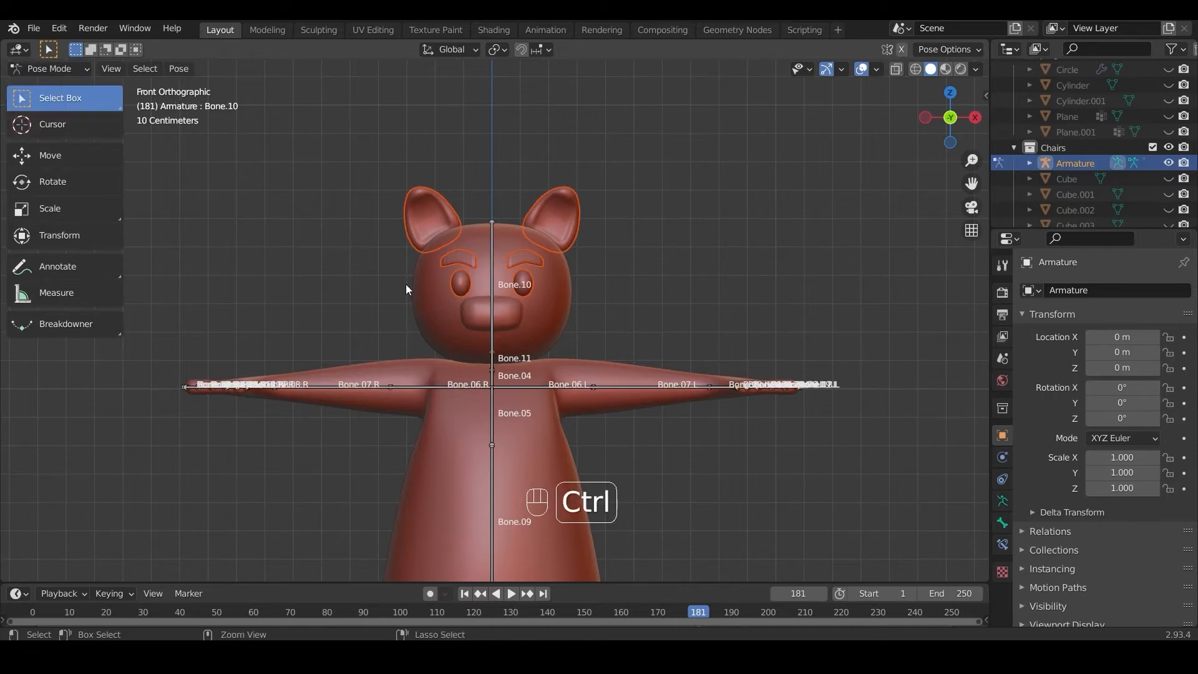
{"action": "key", "text": "shift"}
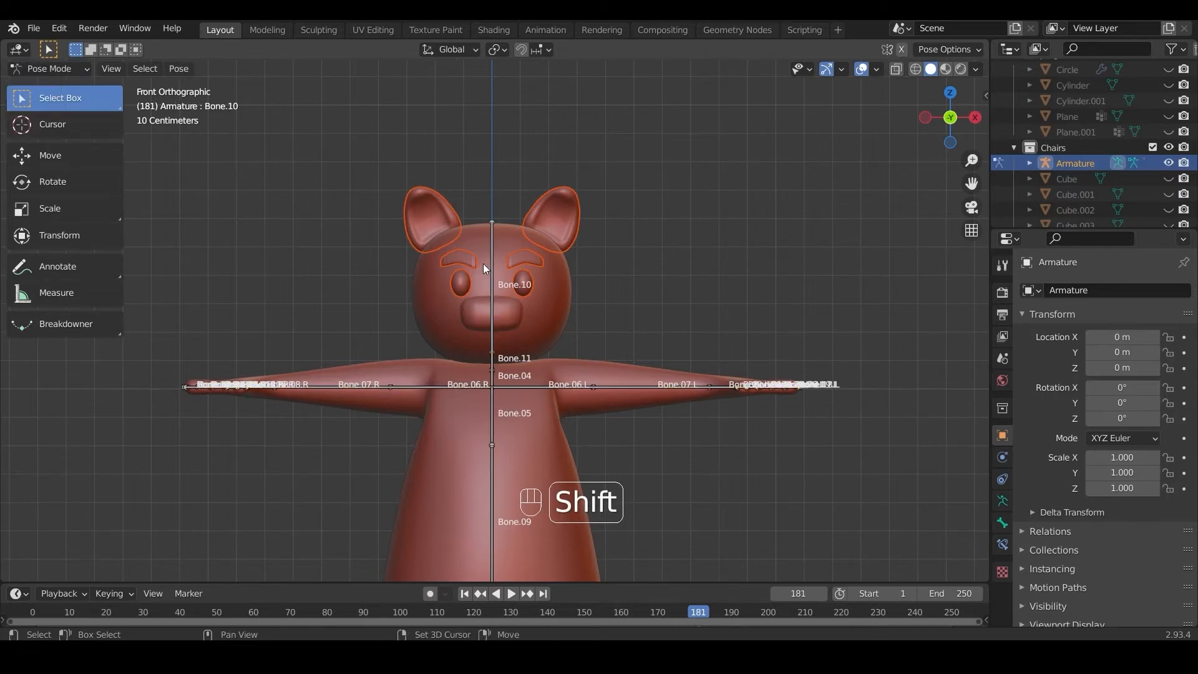
{"action": "left_click", "coordinate": [491, 267], "text": "shift"}
{"action": "key", "text": "ctrl"}
{"action": "key", "text": "ctrl+p"}
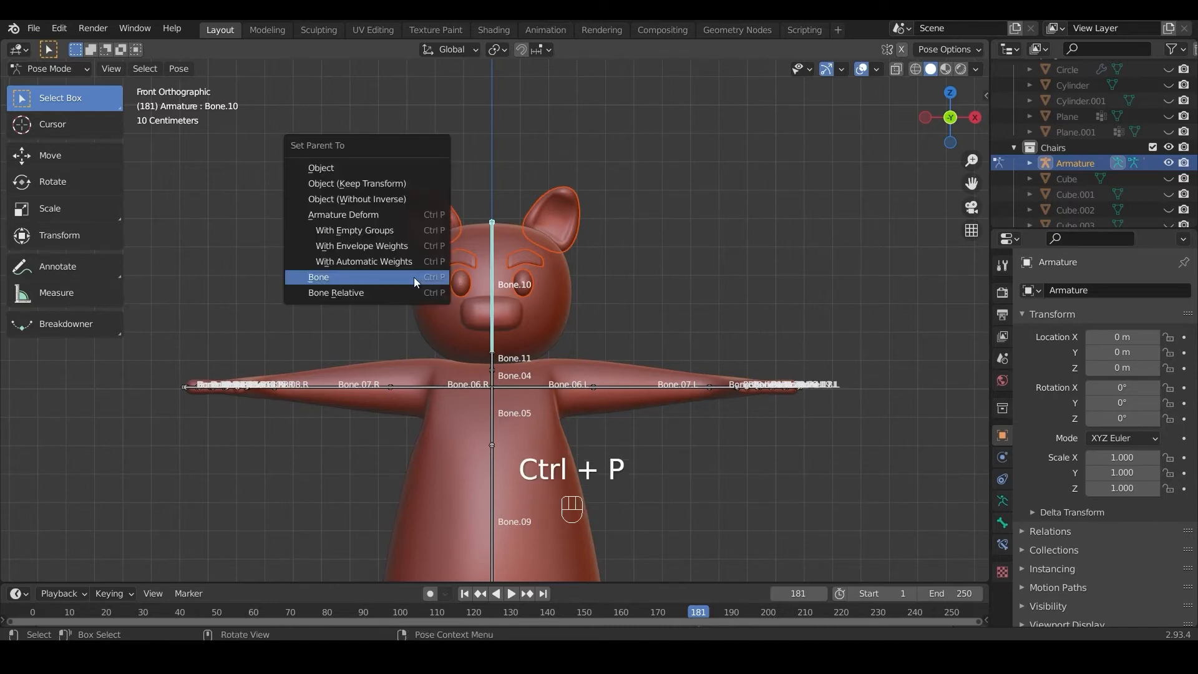
{"action": "left_click", "coordinate": [413, 277]}
Step: Test rotating the head bone freely and around the global X and Z axes, and cancel the rotation
{"action": "key", "text": "r"}
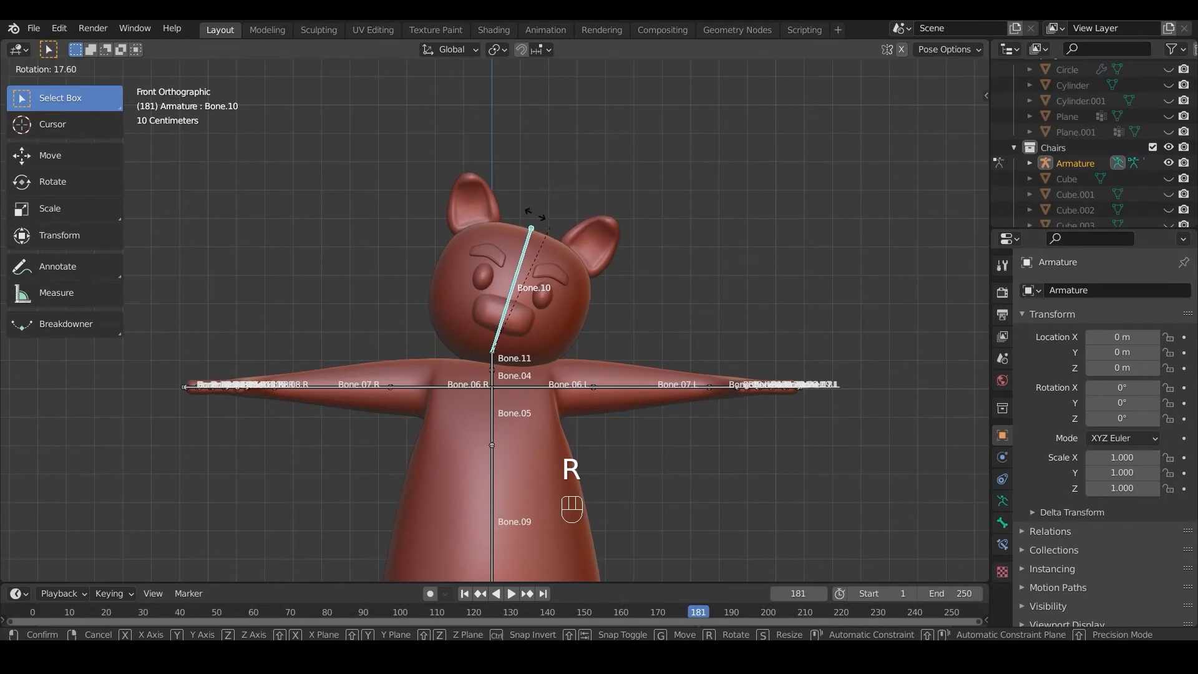
{"action": "key", "text": "r"}
{"action": "key", "text": "x"}
{"action": "key", "text": "z"}
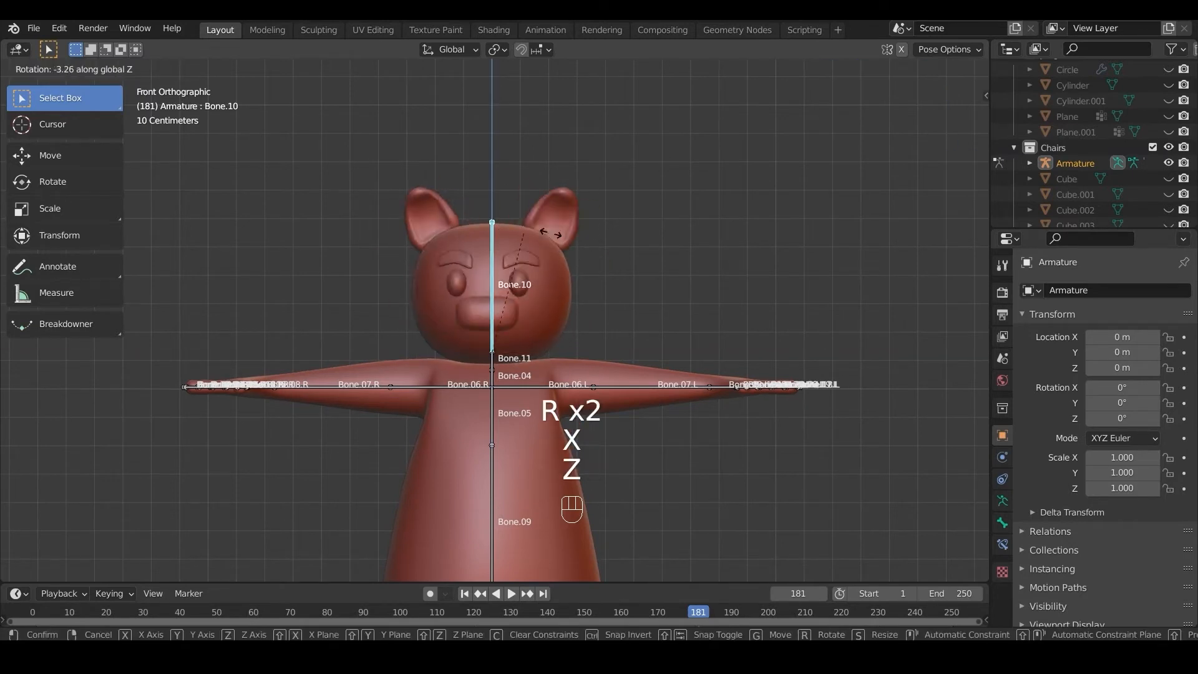
{"action": "right_click", "coordinate": [418, 231]}
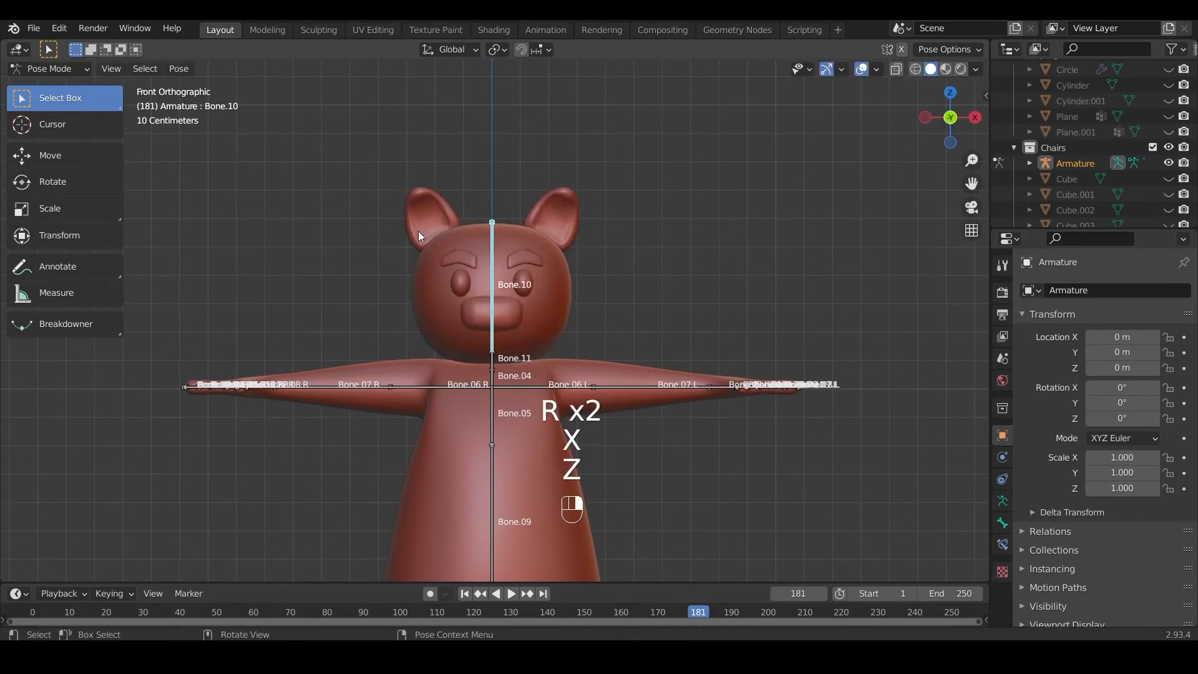
Step: Save the file and hide the armature in Object Mode
{"action": "left_click", "coordinate": [35, 29]}
{"action": "left_click", "coordinate": [60, 132]}
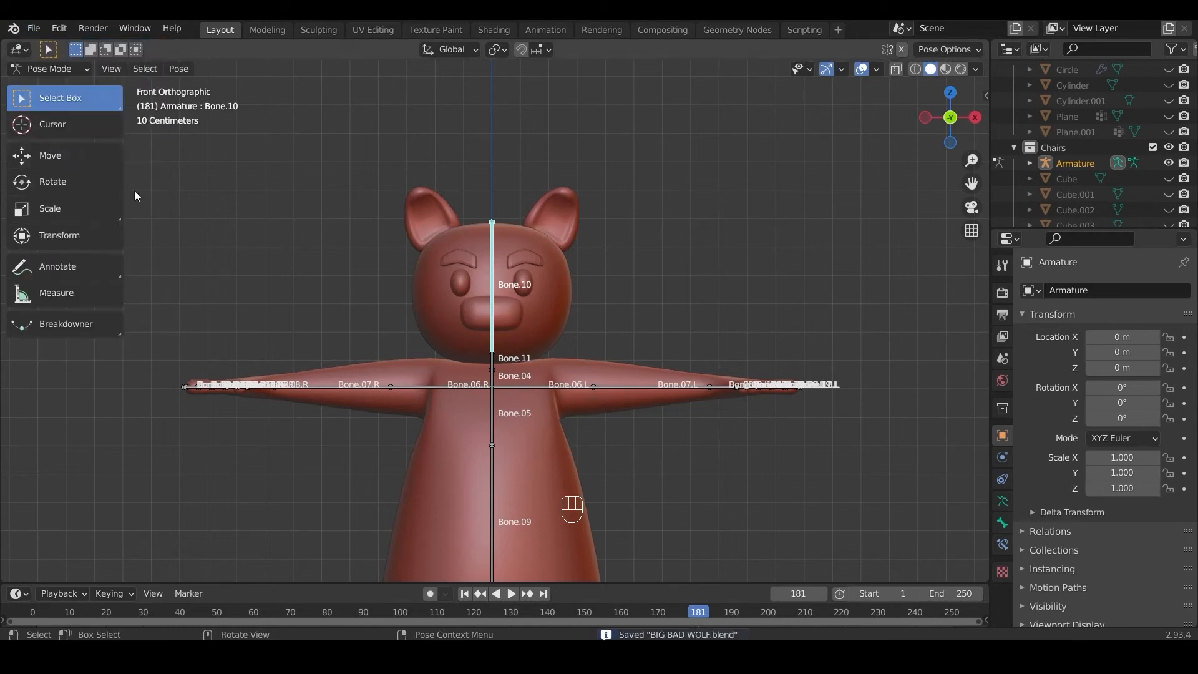
{"action": "left_click", "coordinate": [82, 69]}
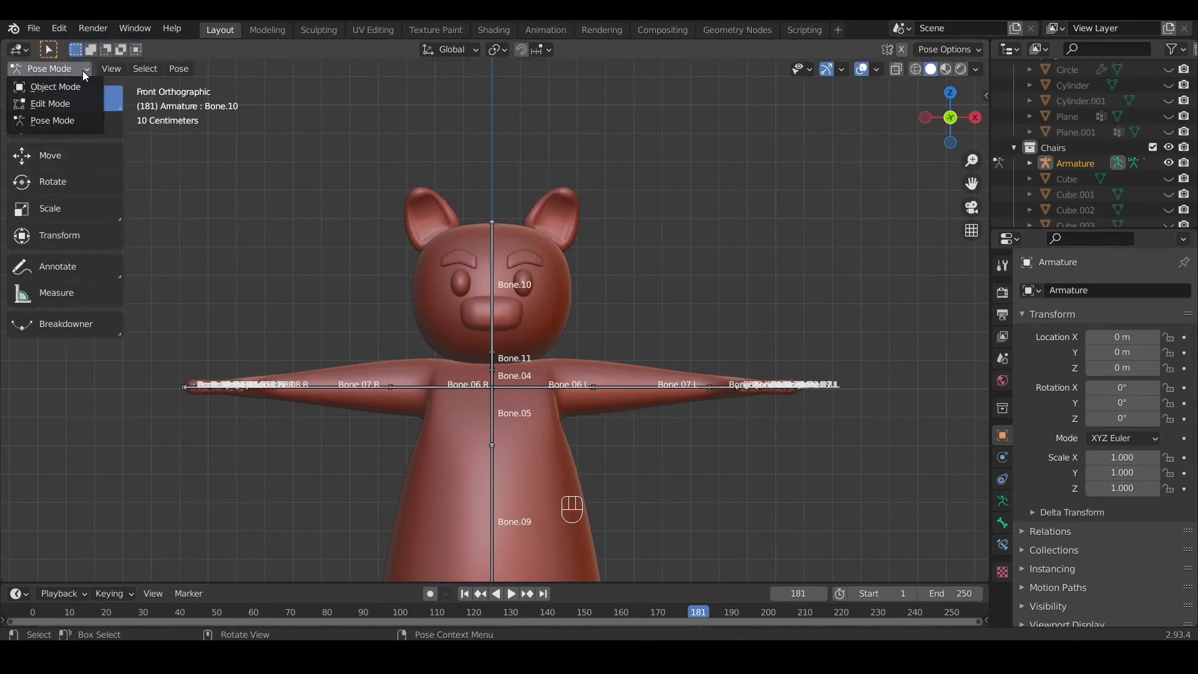
{"action": "left_click", "coordinate": [80, 87]}
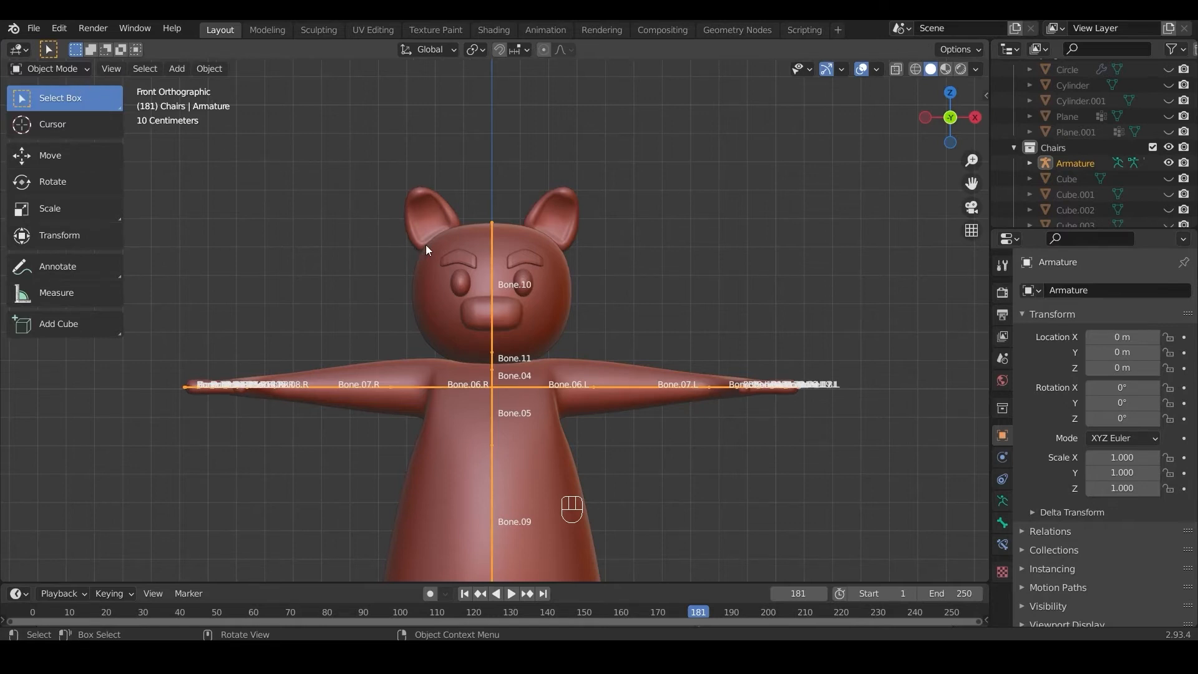
{"action": "key", "text": "h"}
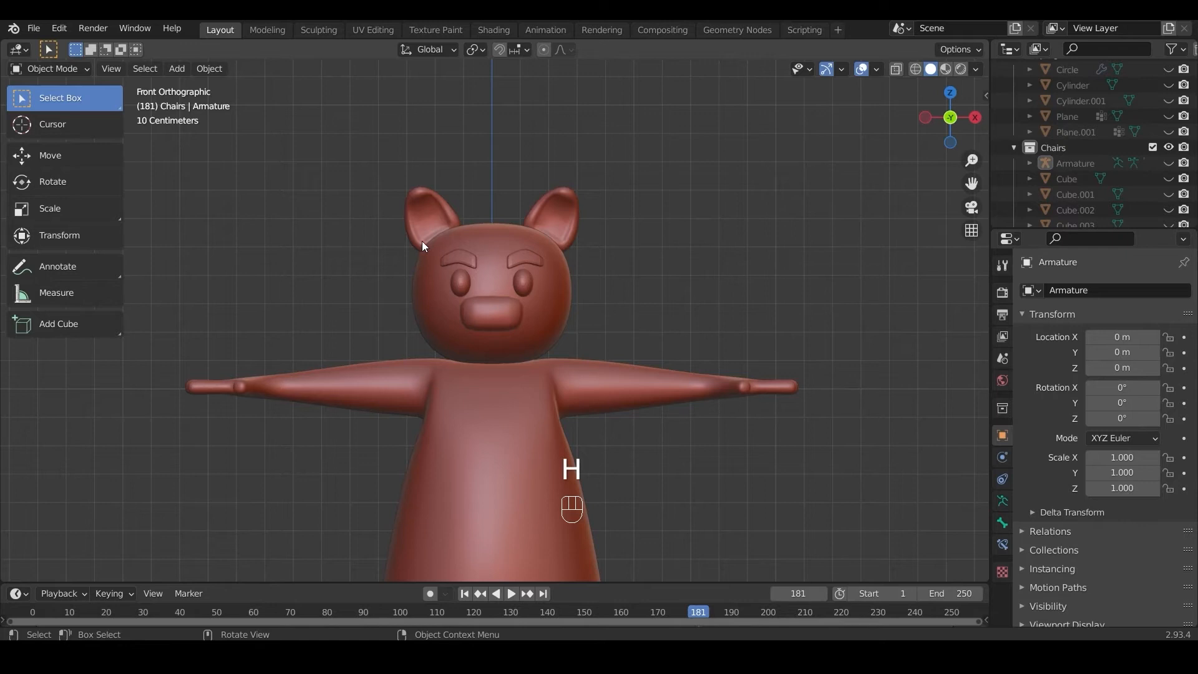
Step: Apply the Mirror modifiers of the ears and the eyes
{"action": "left_click", "coordinate": [422, 226]}
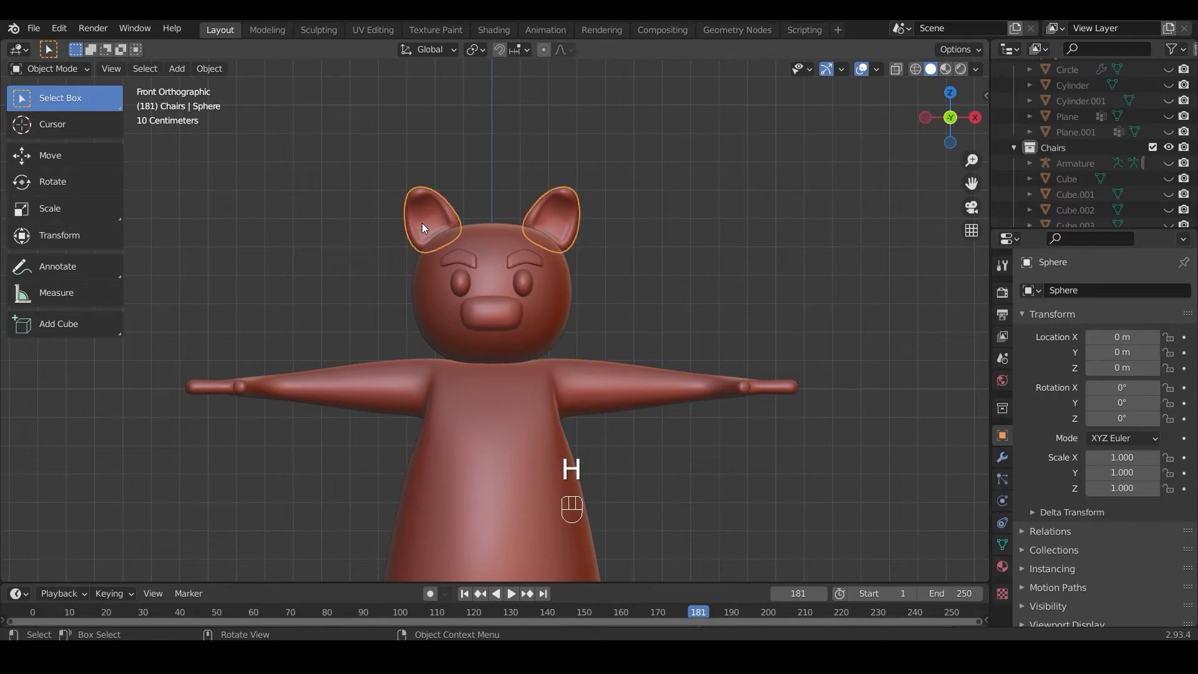
{"action": "left_click", "coordinate": [1004, 457]}
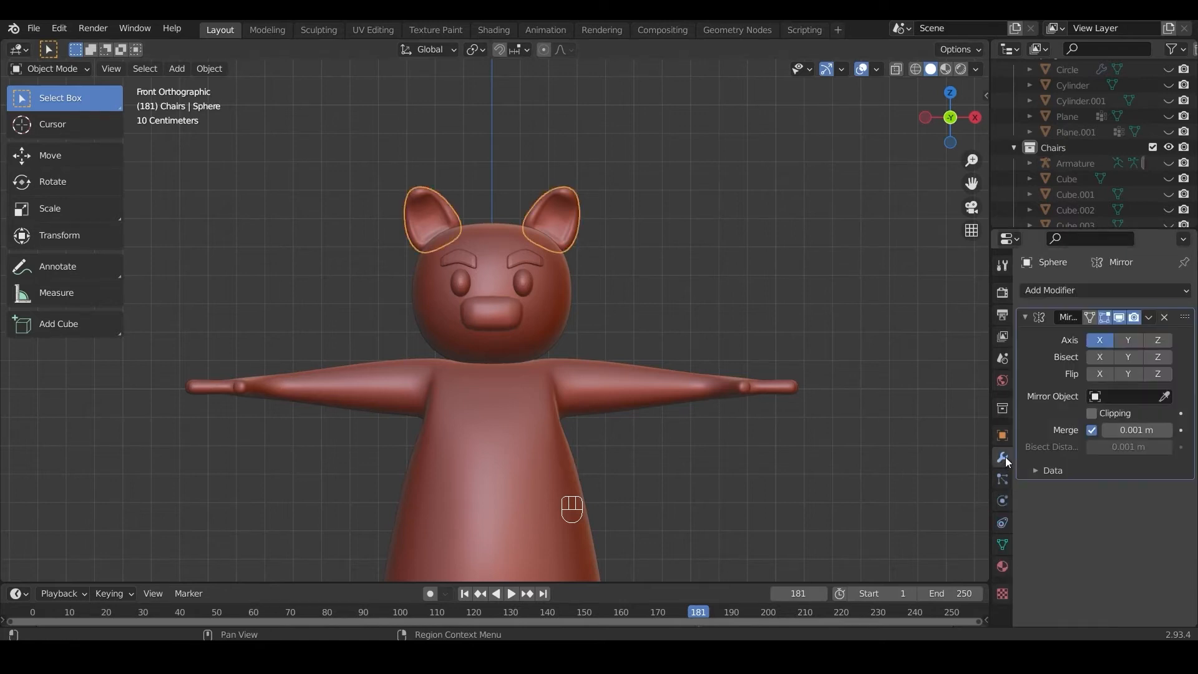
{"action": "left_click", "coordinate": [1148, 317]}
{"action": "left_click", "coordinate": [1136, 329]}
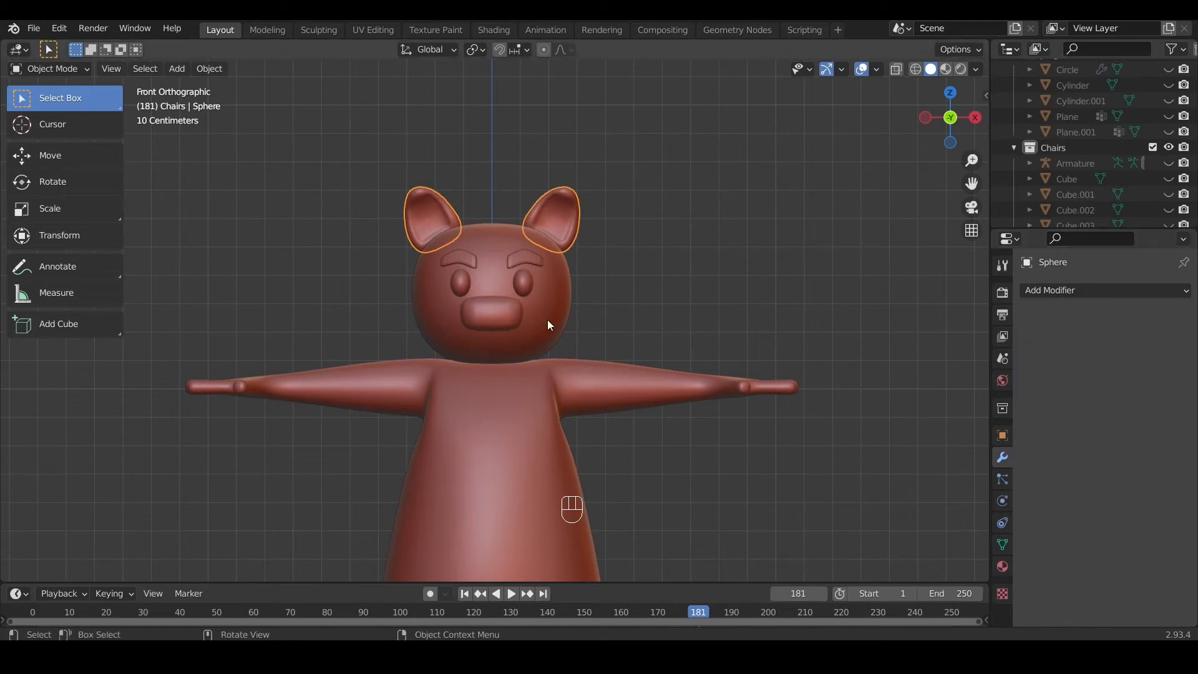
{"action": "left_click", "coordinate": [519, 276]}
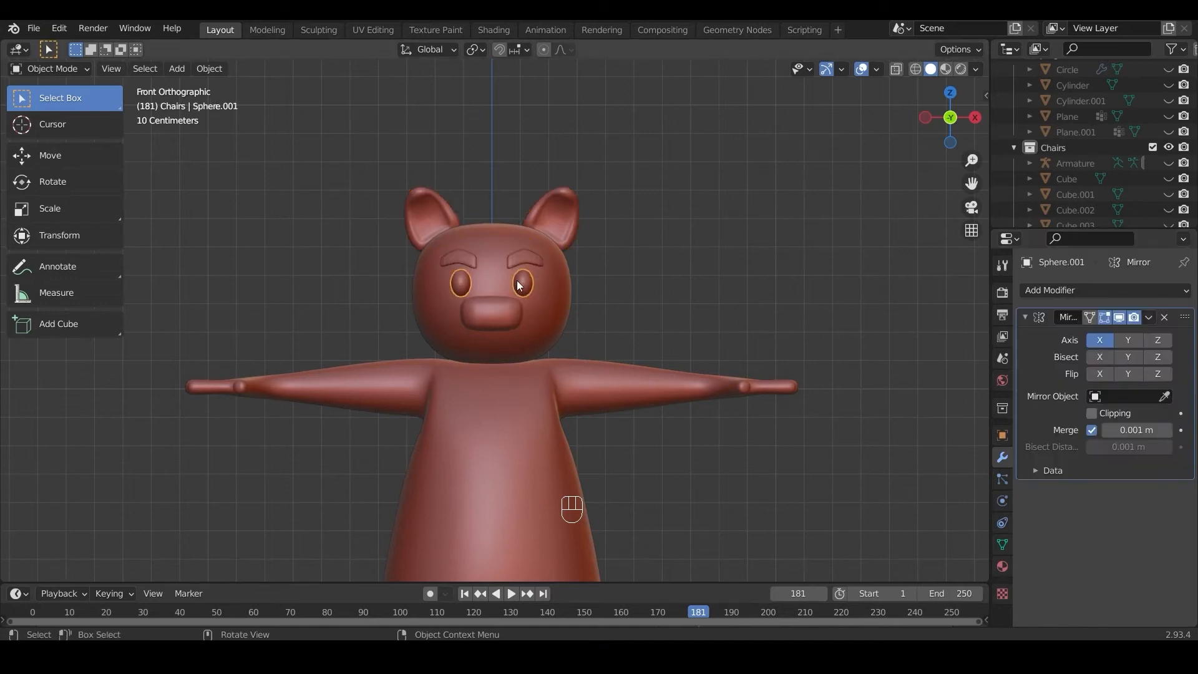
{"action": "left_click", "coordinate": [1147, 317]}
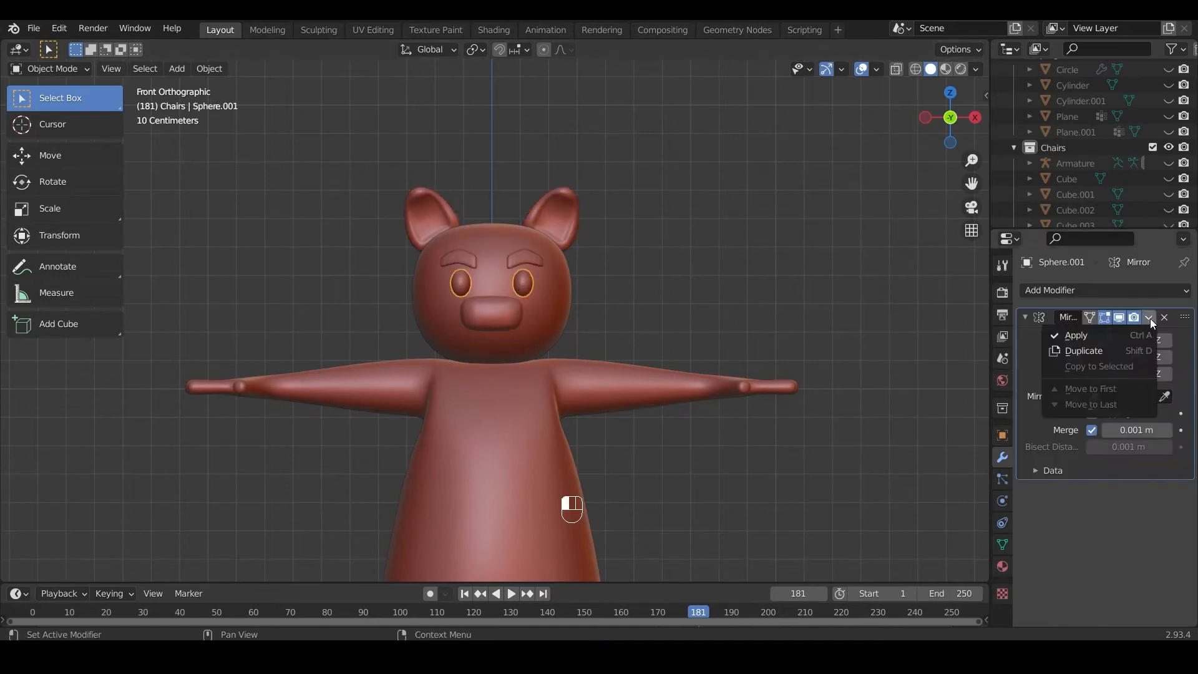
{"action": "left_click", "coordinate": [1144, 335]}
Step: Apply the Body mesh's Subdivision Surface modifier, keeping its Armature modifier, and deselect the mesh
{"action": "left_click", "coordinate": [591, 387]}
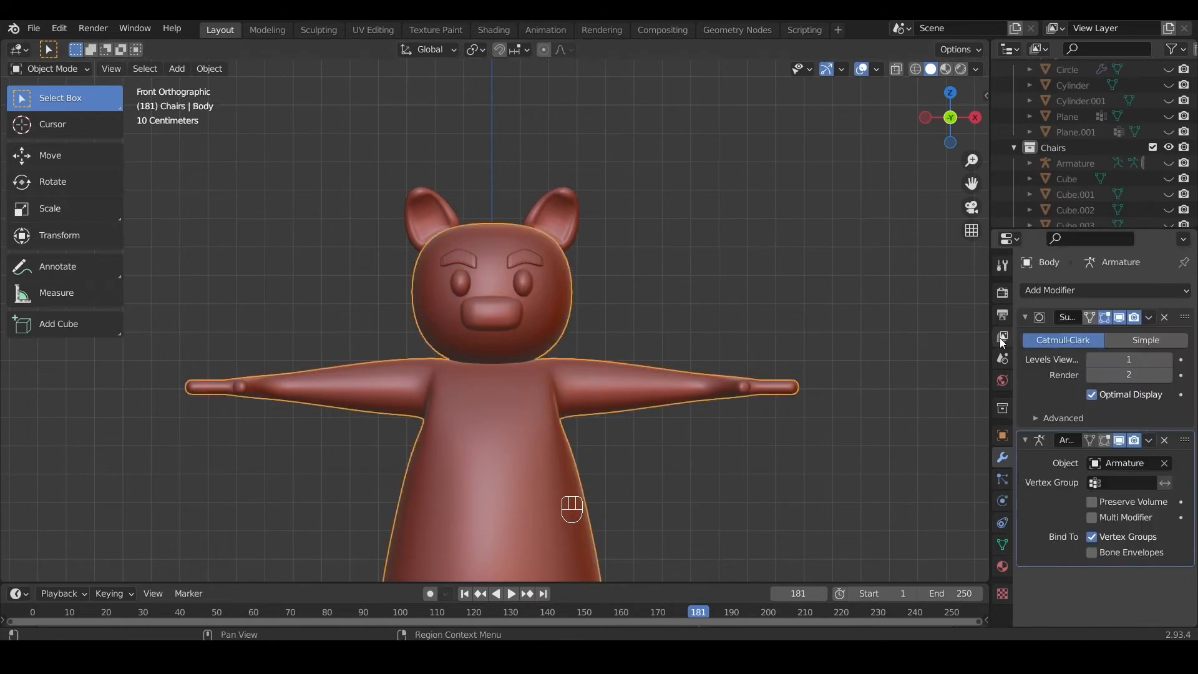
{"action": "left_click", "coordinate": [1148, 317]}
{"action": "left_click", "coordinate": [1145, 335]}
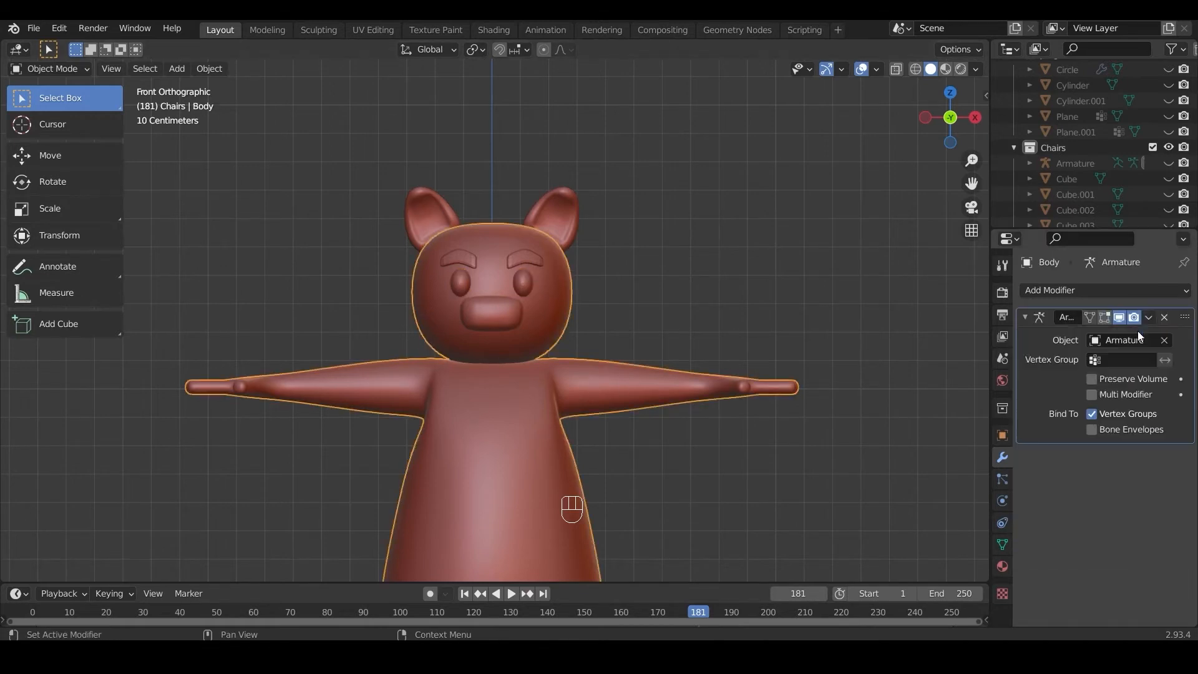
{"action": "left_click", "coordinate": [702, 271]}
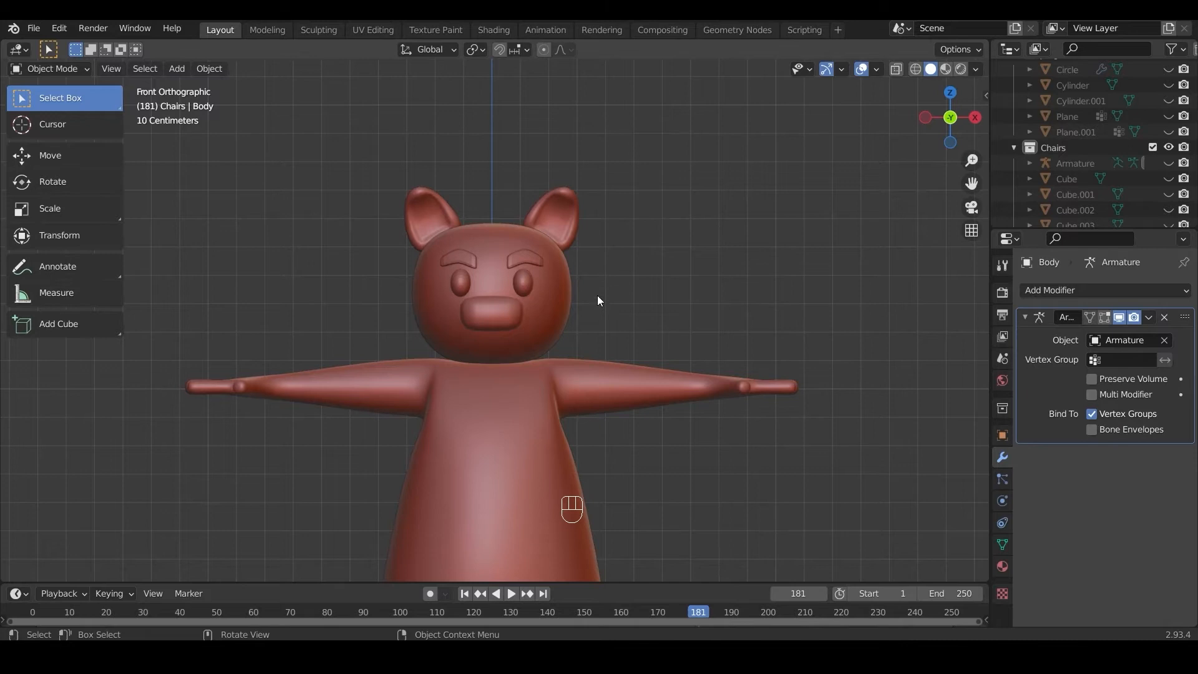
Step: Switch to the Shading workspace and create a new material for the Body mesh in front view
{"action": "left_click", "coordinate": [504, 28]}
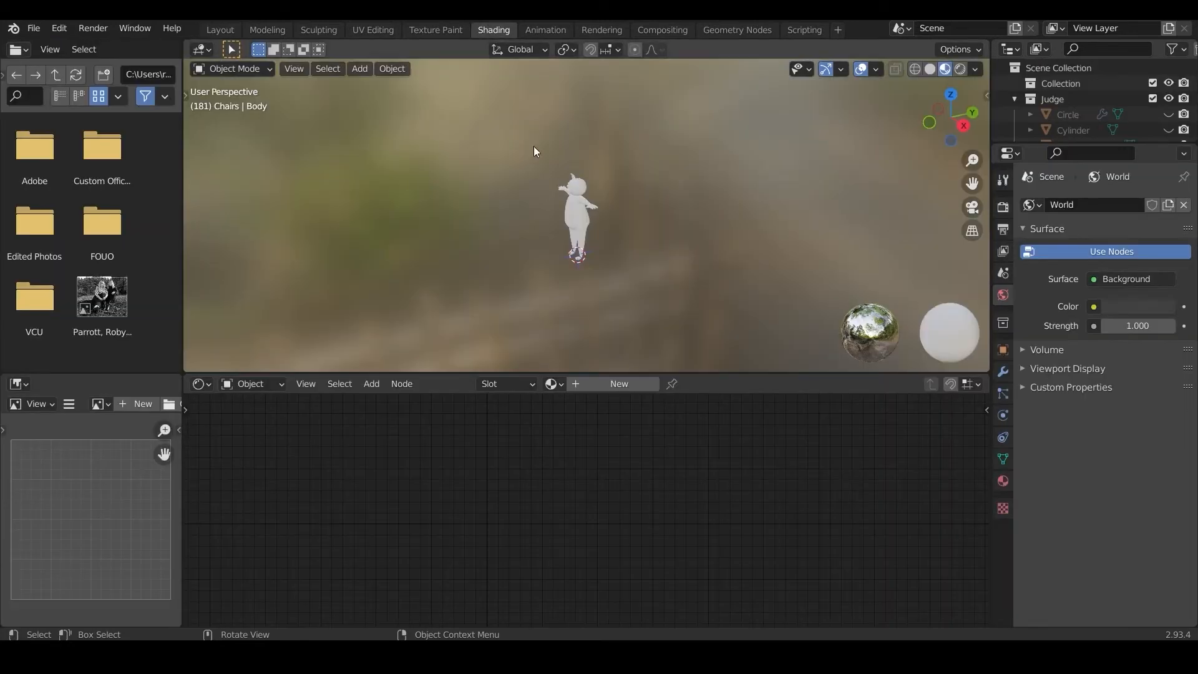
{"action": "key", "text": "KP_1"}
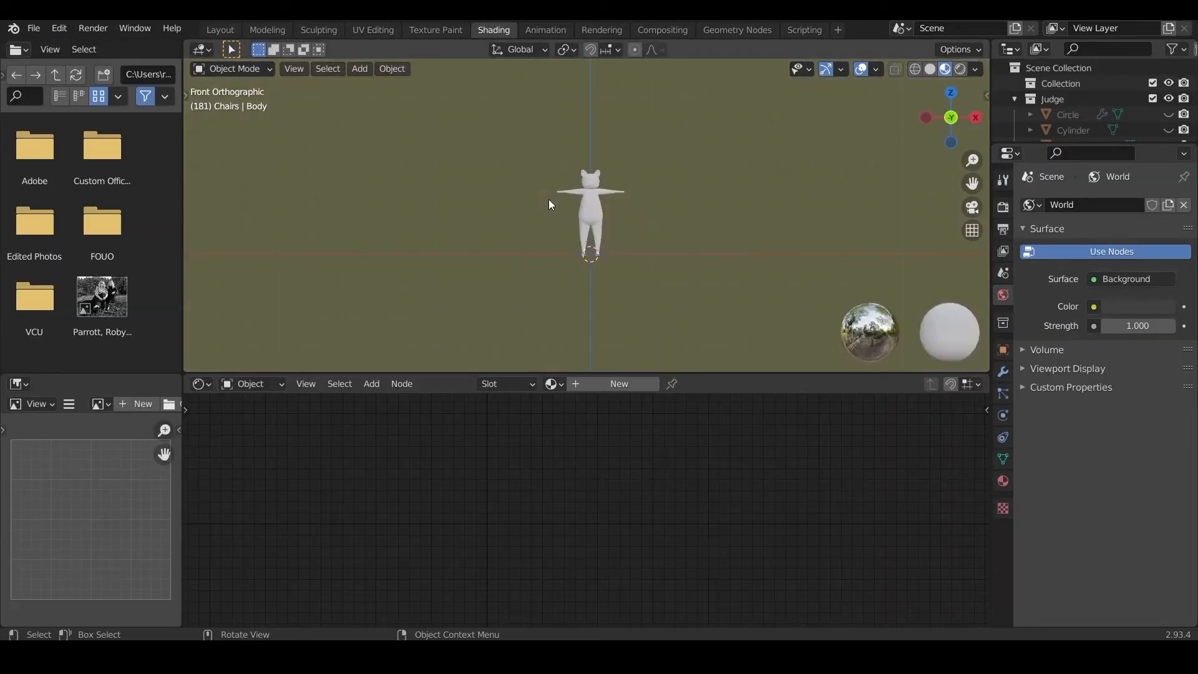
{"action": "scroll", "coordinate": [676, 164], "scroll_direction": "up", "scroll_amount": 2}
{"action": "left_click", "coordinate": [613, 167]}
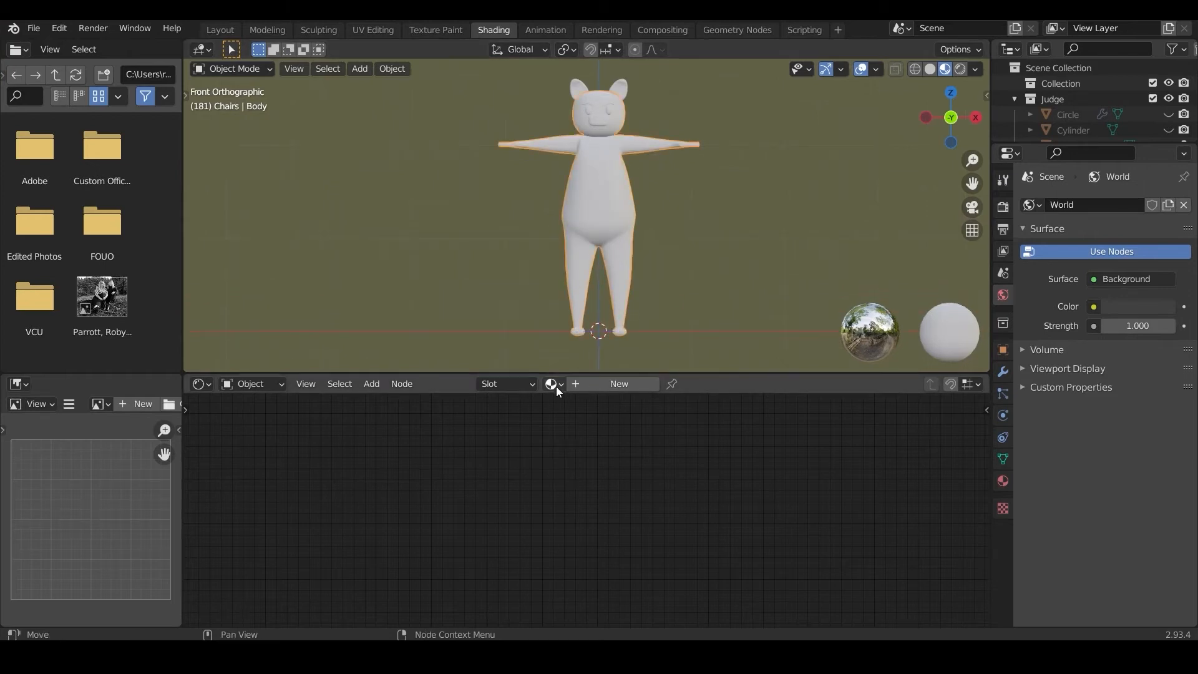
{"action": "left_click", "coordinate": [602, 384]}
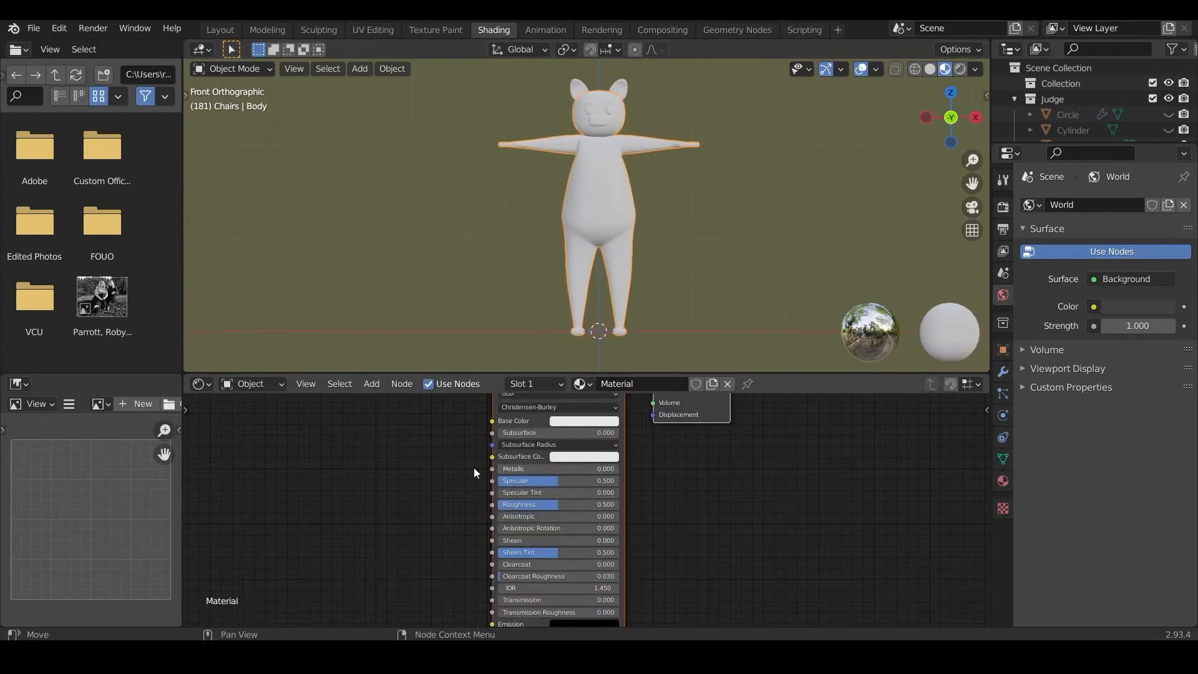
Step: Add an Image Texture node to the body material and link its Color output to the shader's Base Color
{"action": "left_click", "coordinate": [371, 383]}
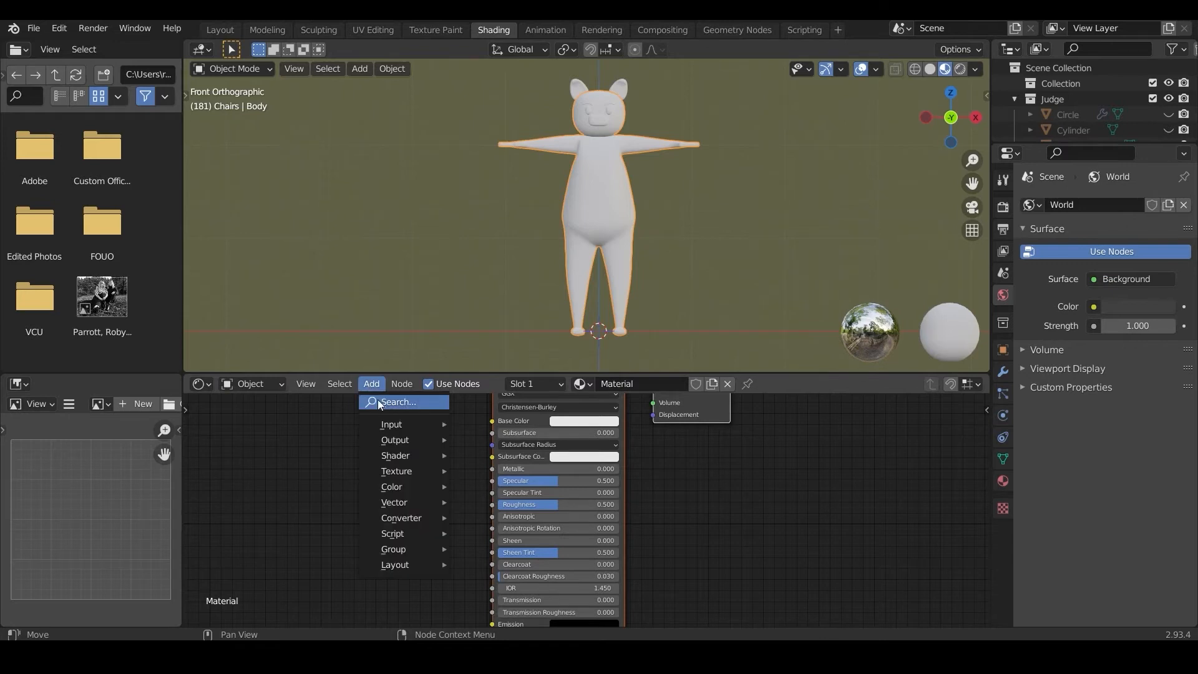
{"action": "mouse_move", "coordinate": [394, 471]}
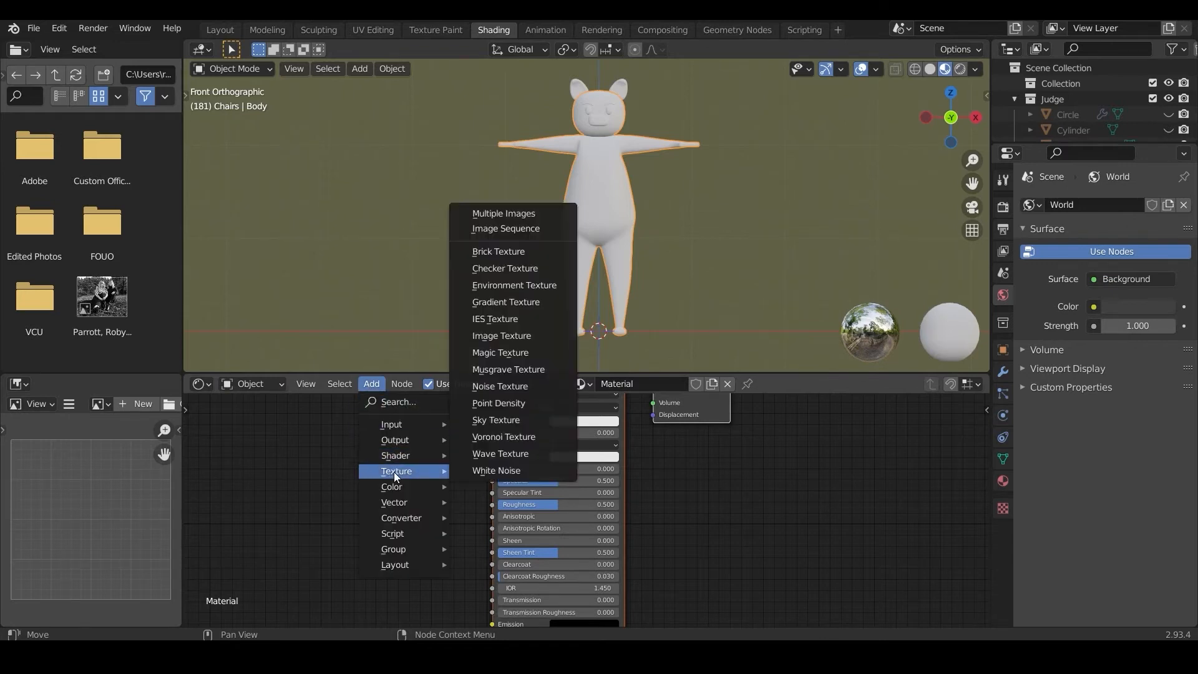
{"action": "left_click", "coordinate": [506, 335]}
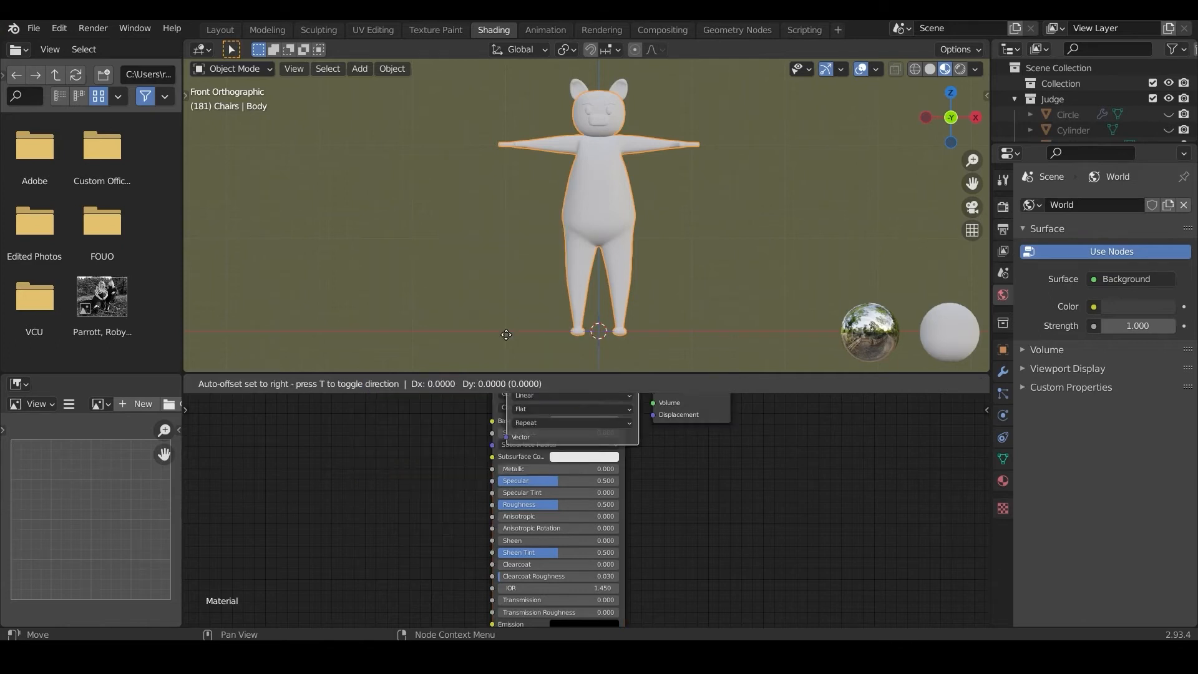
{"action": "left_click", "coordinate": [313, 425]}
{"action": "left_click_drag", "start_coordinate": [449, 445], "coordinate": [496, 424]}
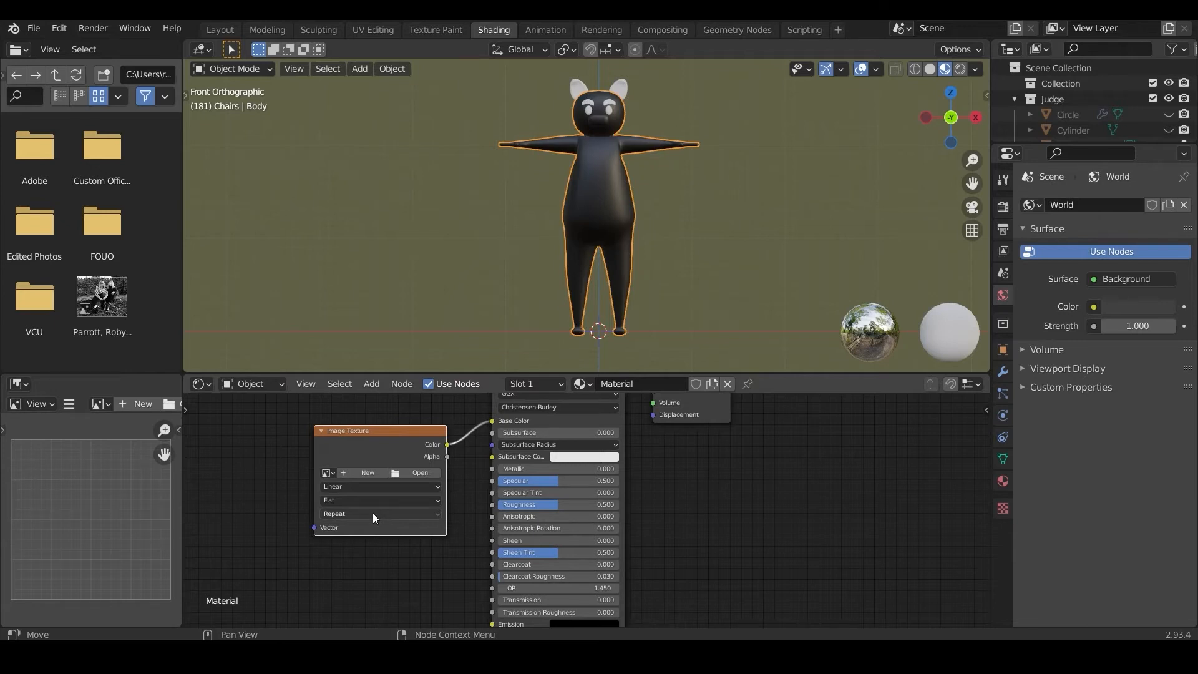
Step: Load Color Palette.JPG into the Image Texture node
{"action": "left_click", "coordinate": [416, 472]}
{"action": "scroll", "coordinate": [421, 464], "scroll_direction": "down", "scroll_amount": 2}
{"action": "double_click", "coordinate": [422, 524]}
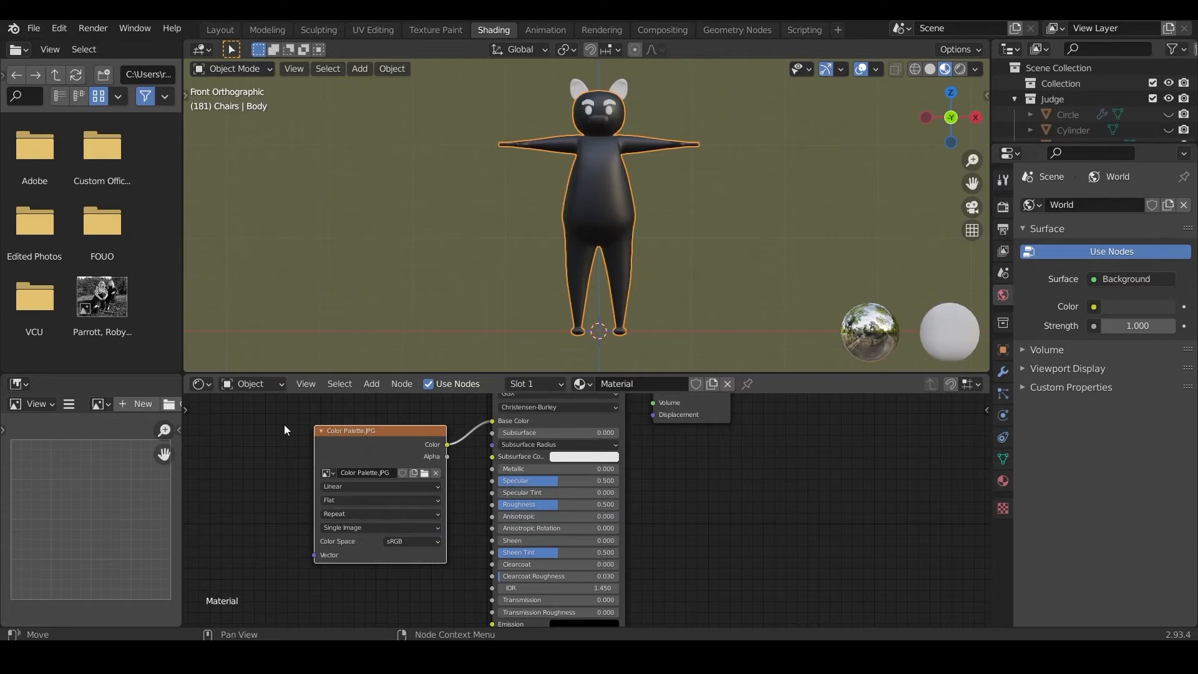
Step: Add a Texture Coordinate node before the image texture node and link its UV output to the Vector input
{"action": "left_click", "coordinate": [370, 383]}
{"action": "left_click", "coordinate": [367, 400]}
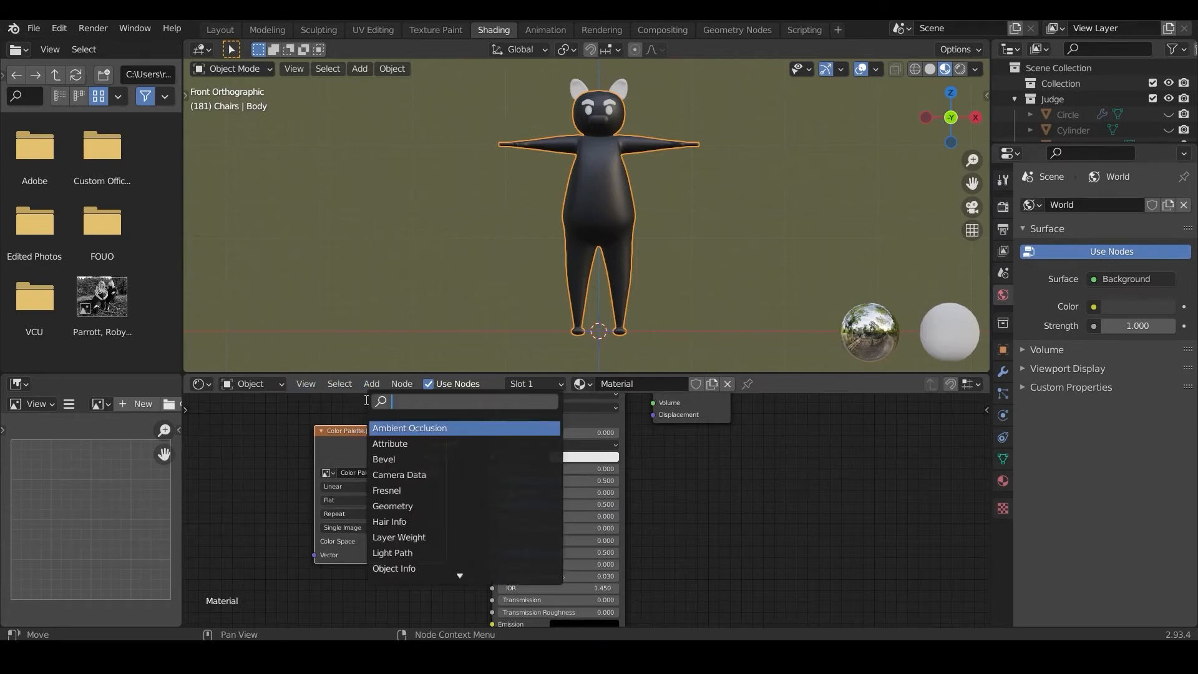
{"action": "type", "text": "tex"}
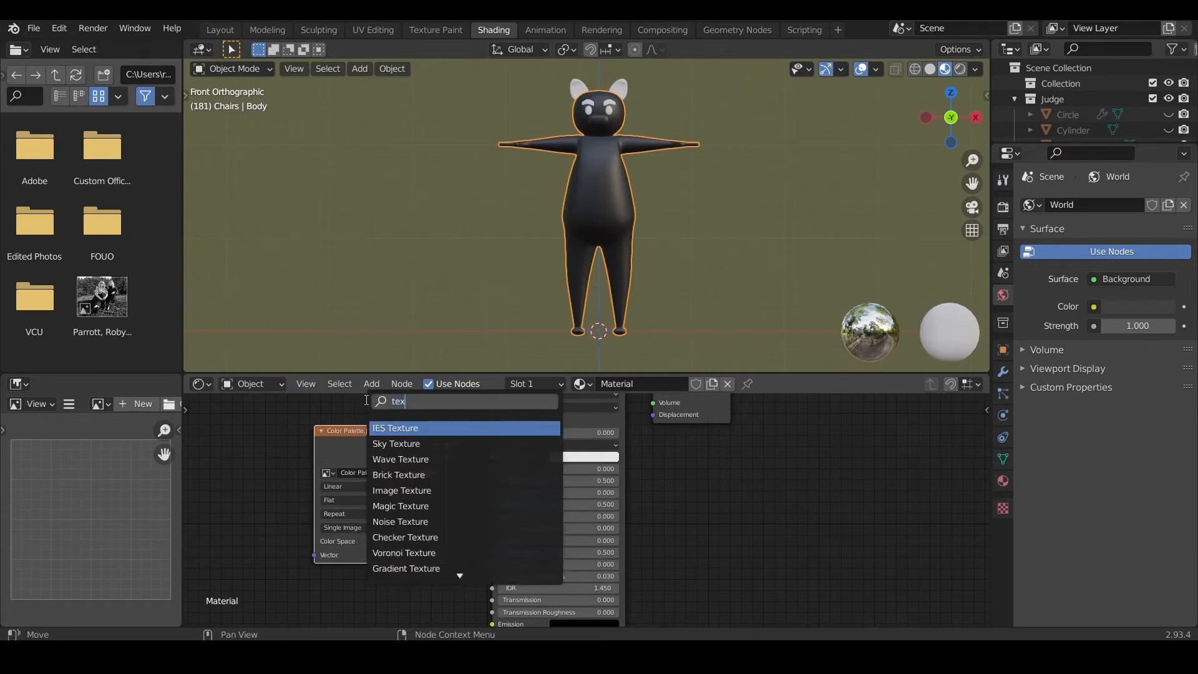
{"action": "type", "text": "ture coo"}
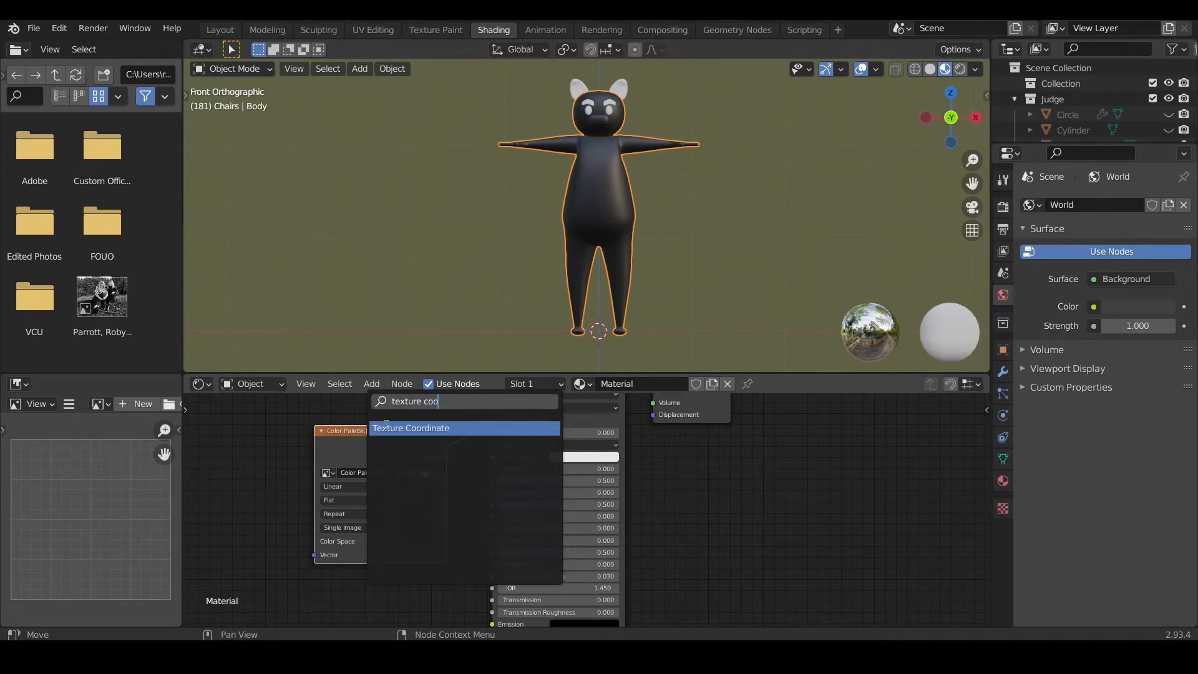
{"action": "key", "text": "Return"}
{"action": "left_click", "coordinate": [260, 431]}
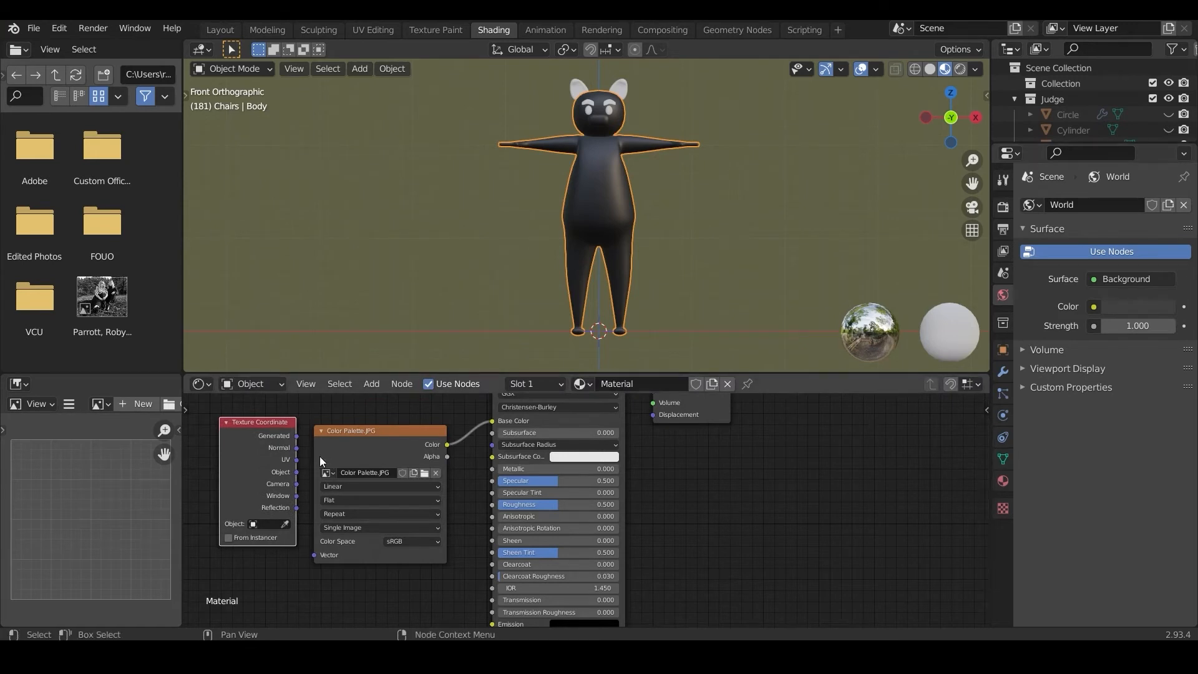
{"action": "left_click_drag", "start_coordinate": [297, 460], "coordinate": [316, 553]}
{"action": "left_click_drag", "start_coordinate": [254, 426], "coordinate": [237, 424]}
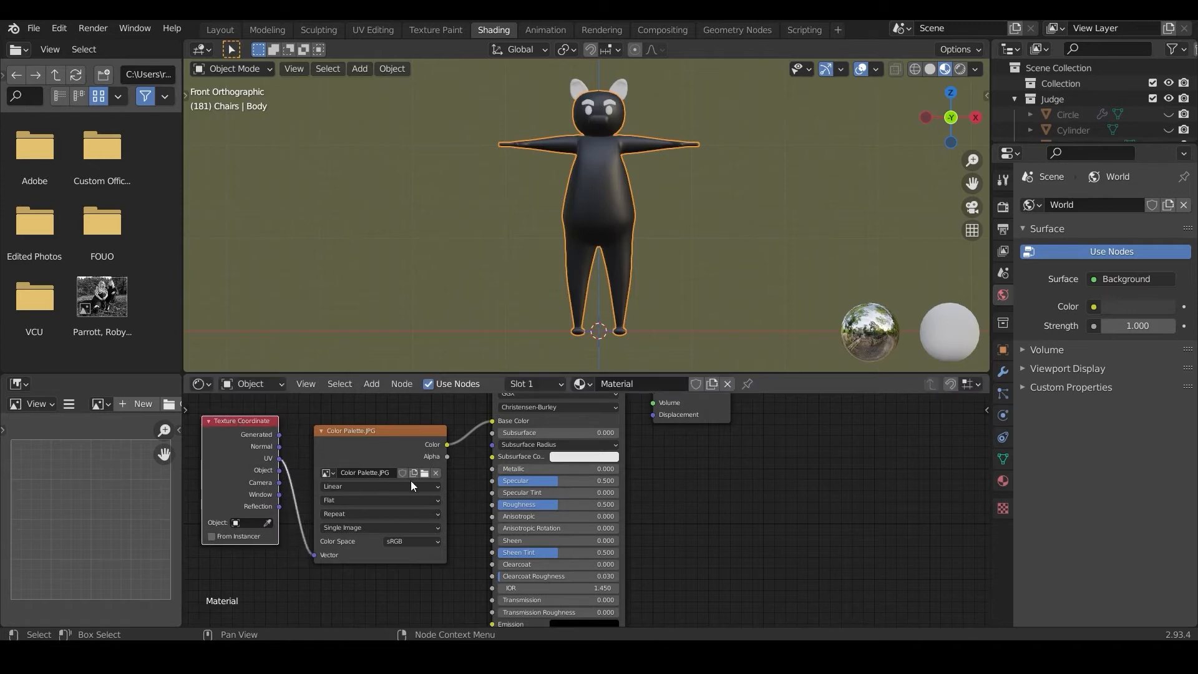
Step: Set the palette texture's interpolation to Closest and unwrap the entire Body mesh with Smart UV Project at a 66° angle limit
{"action": "left_click", "coordinate": [365, 485]}
{"action": "left_click", "coordinate": [359, 511]}
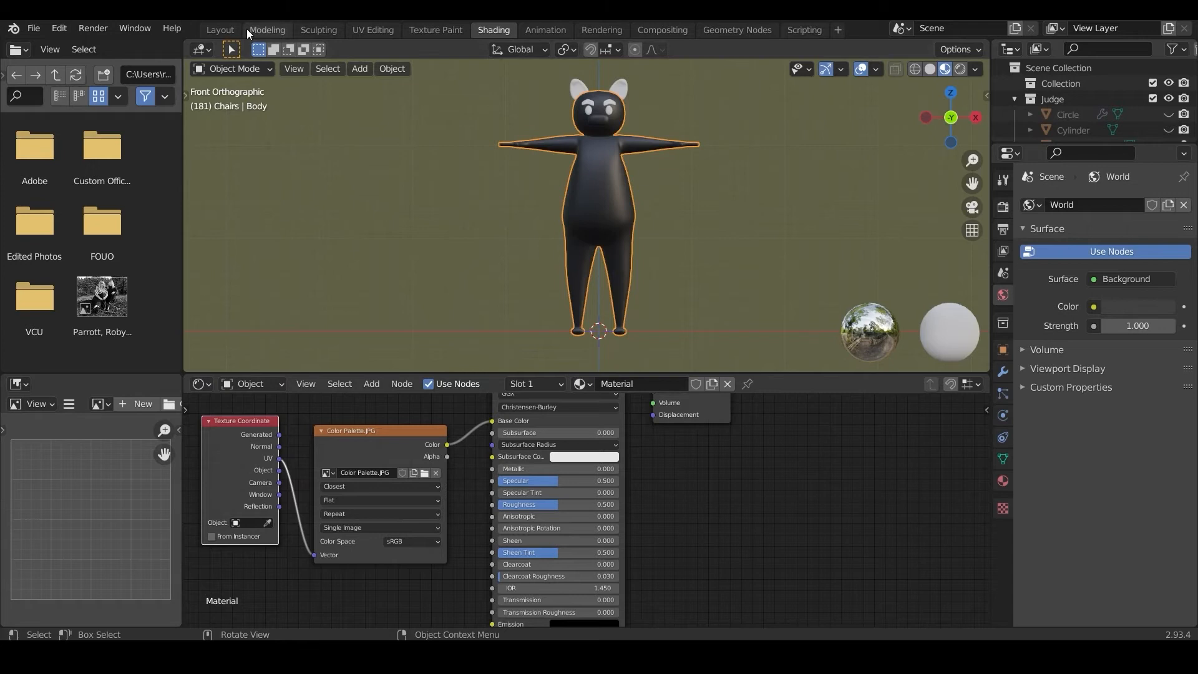
{"action": "left_click", "coordinate": [222, 66]}
{"action": "left_click", "coordinate": [226, 102]}
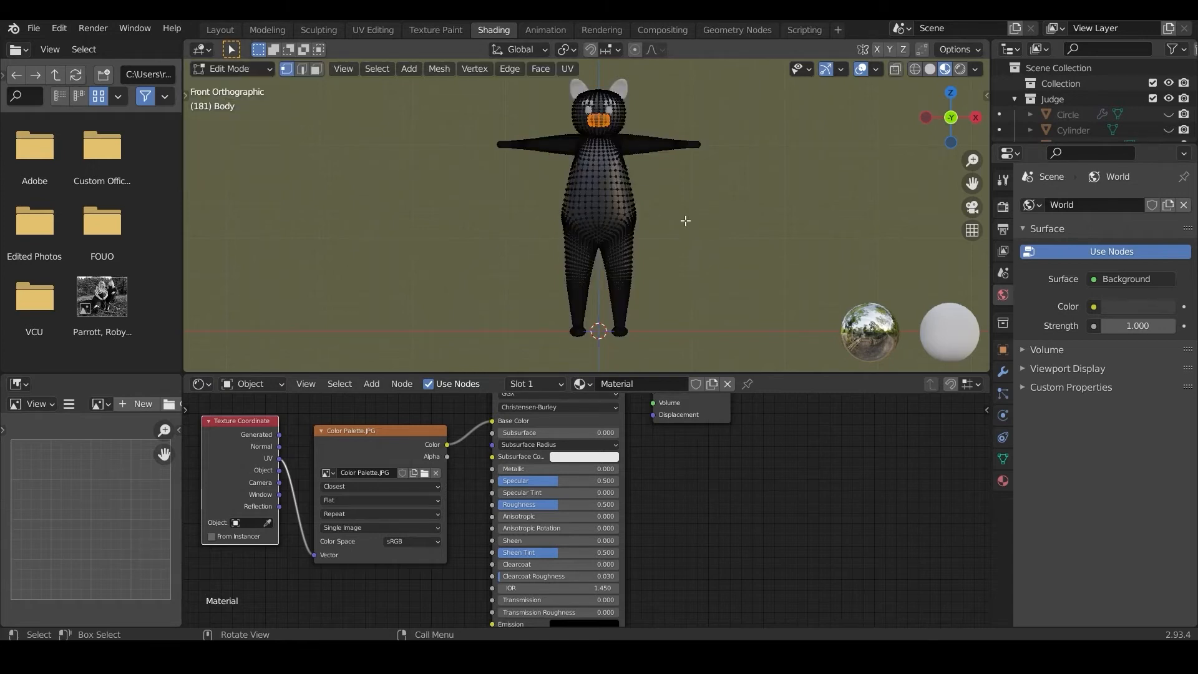
{"action": "key", "text": "a"}
{"action": "left_click", "coordinate": [567, 67]}
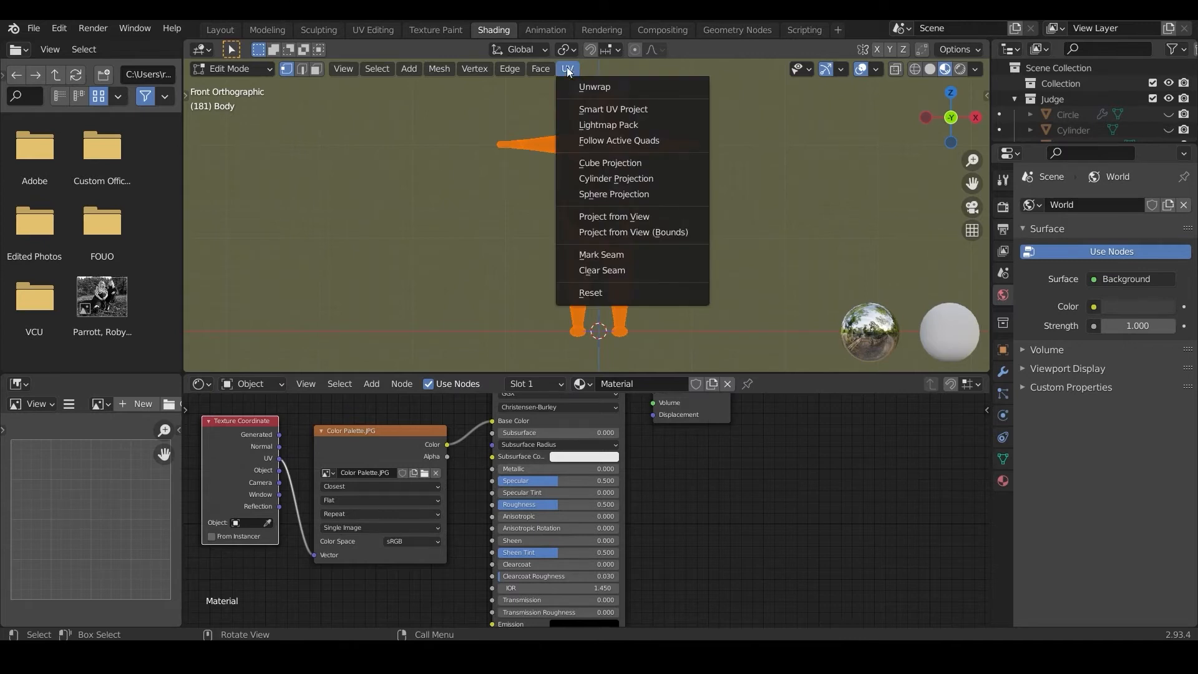
{"action": "left_click", "coordinate": [598, 110]}
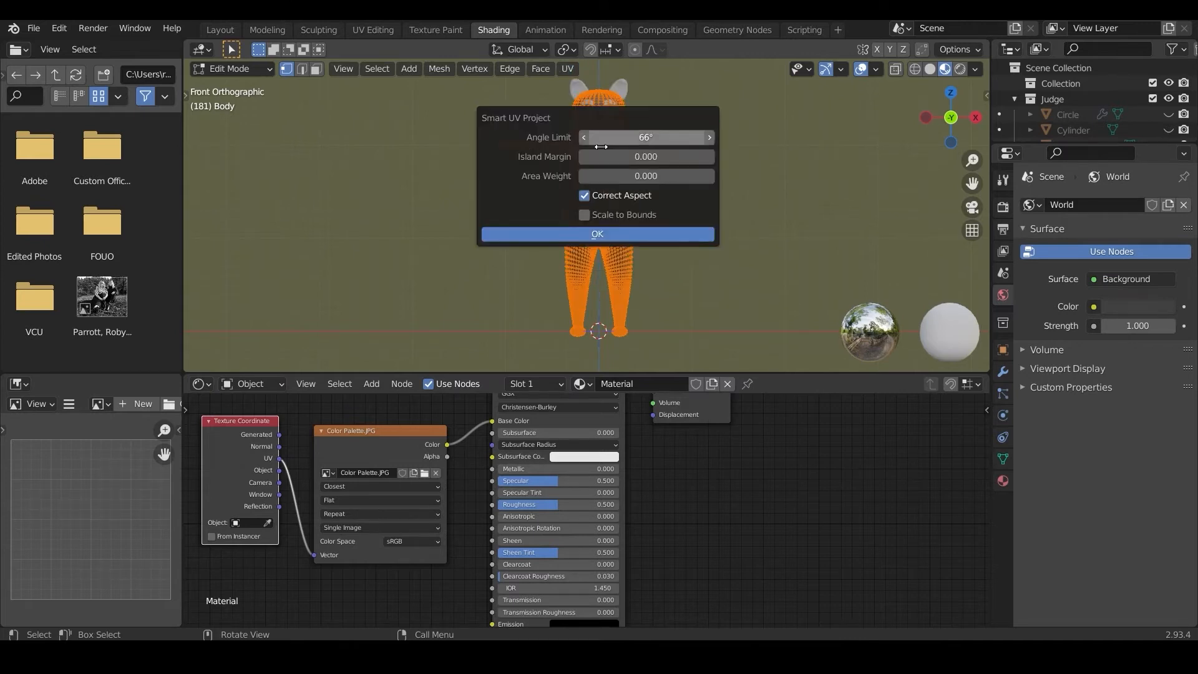
{"action": "left_click", "coordinate": [598, 234]}
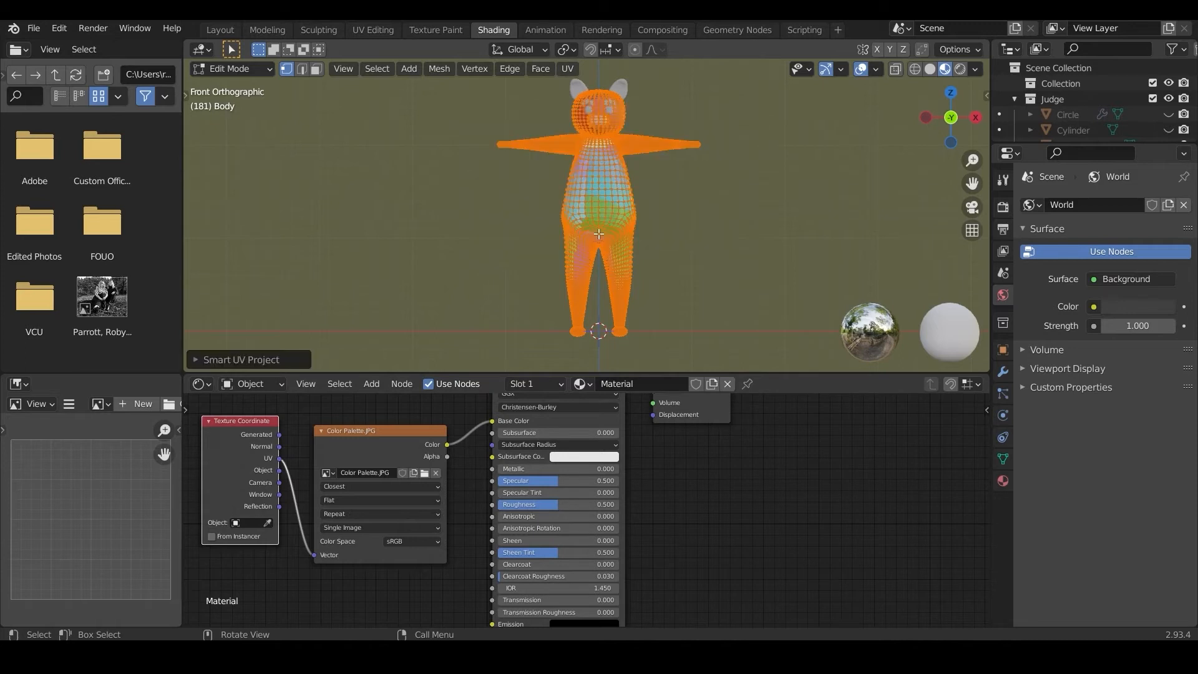
{"action": "left_click", "coordinate": [226, 70]}
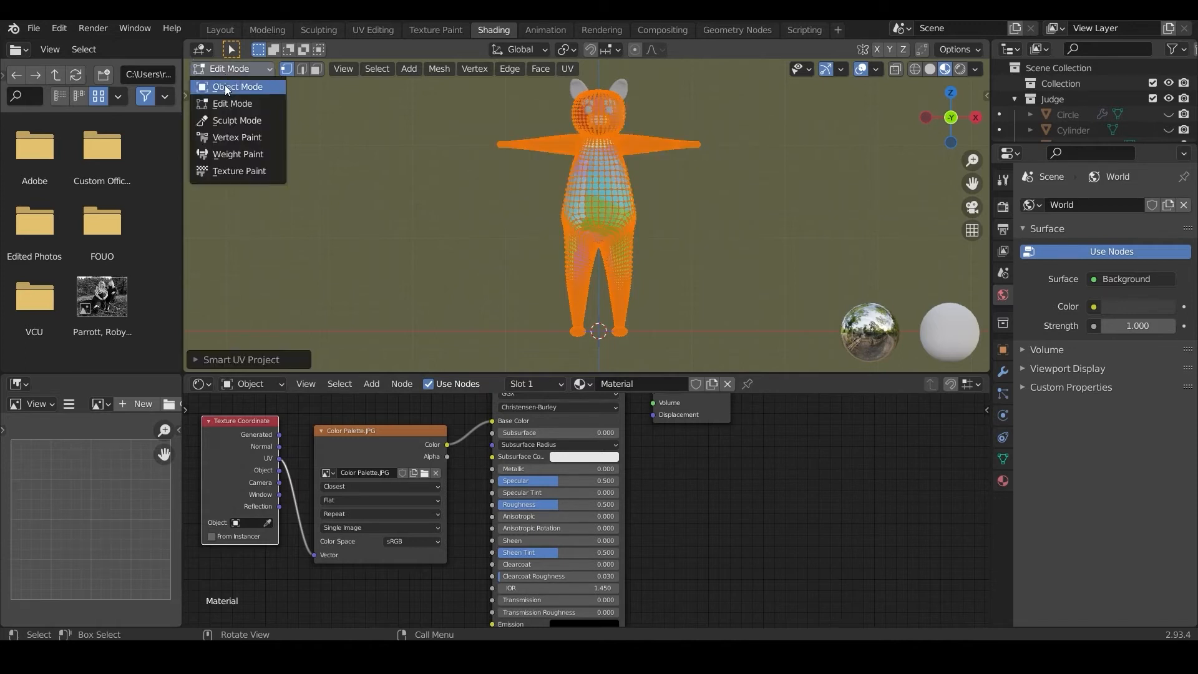
{"action": "left_click", "coordinate": [226, 86]}
Step: Assign the existing palette material, Material, to the ears, the eyebrows and the eyes
{"action": "left_click", "coordinate": [582, 88]}
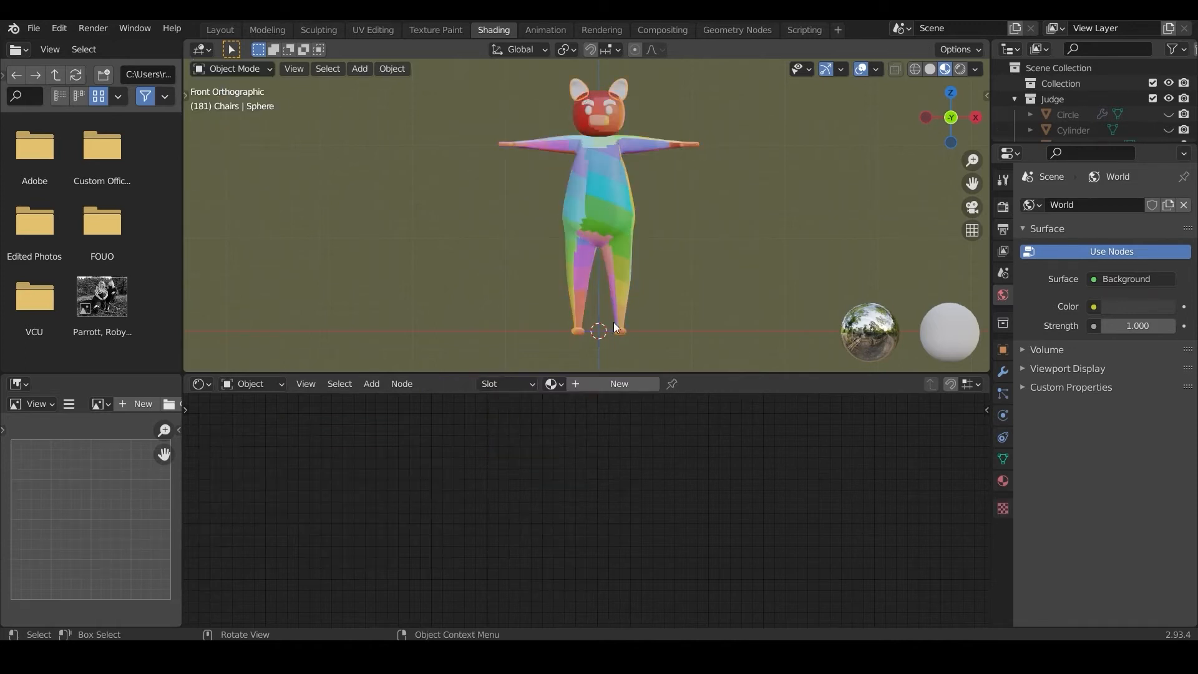
{"action": "left_click", "coordinate": [553, 384]}
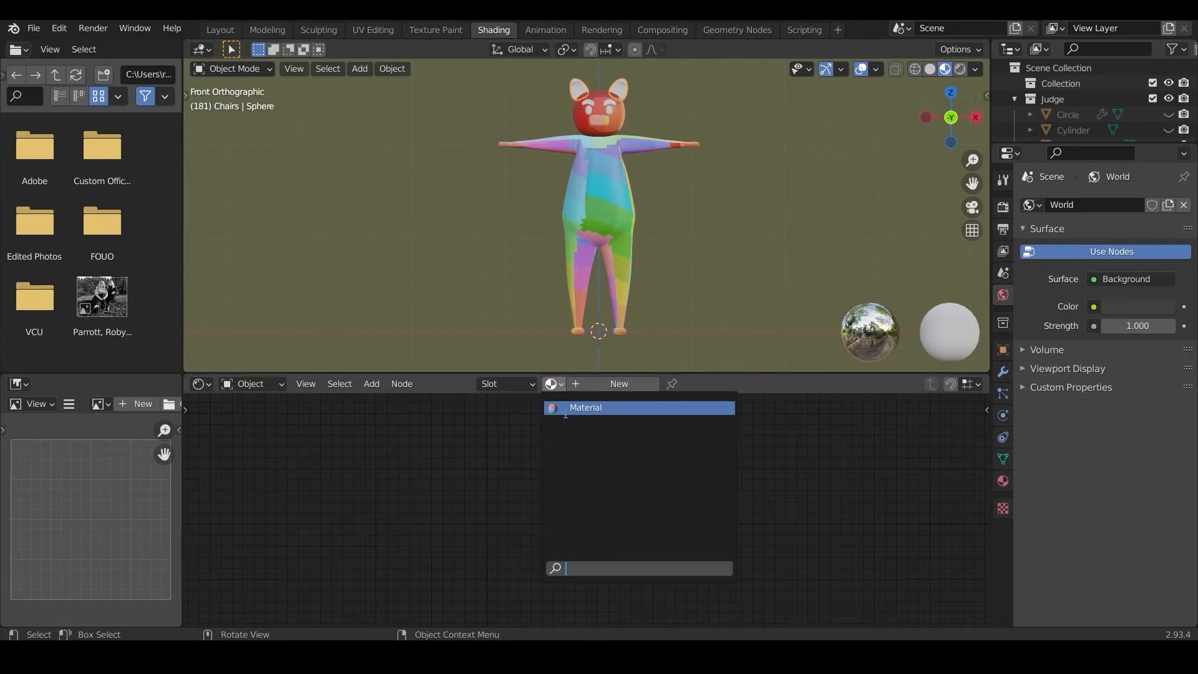
{"action": "left_click", "coordinate": [565, 411]}
{"action": "left_click", "coordinate": [586, 101]}
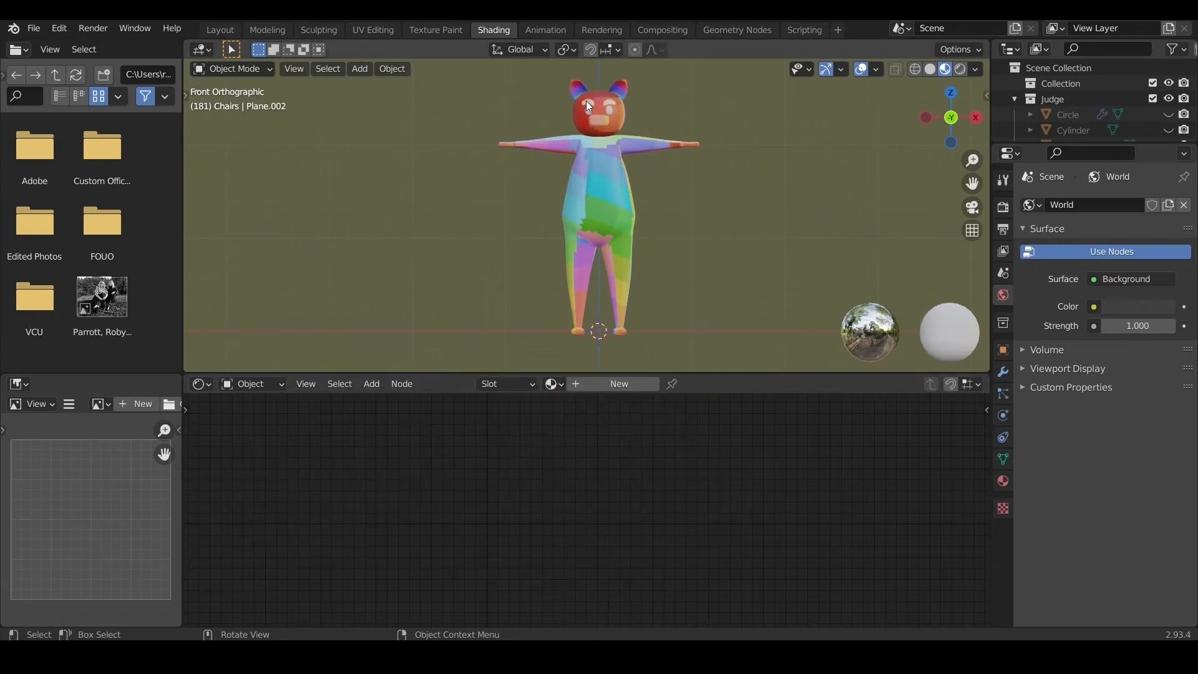
{"action": "left_click", "coordinate": [553, 384]}
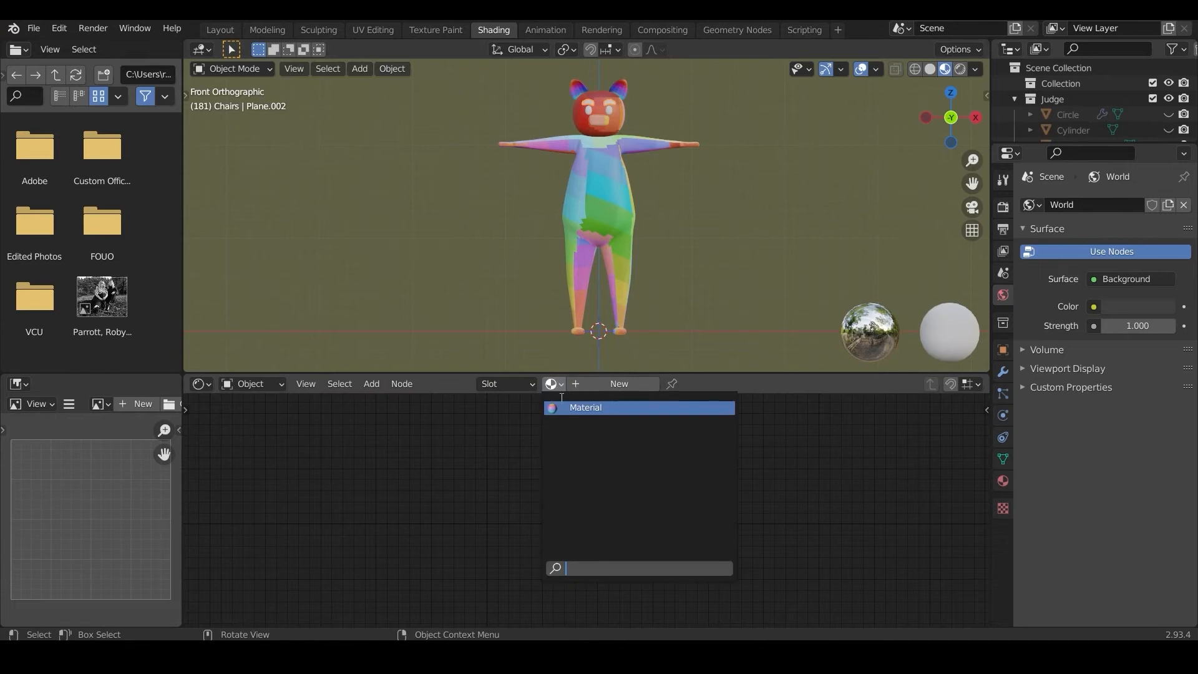
{"action": "left_click", "coordinate": [586, 408]}
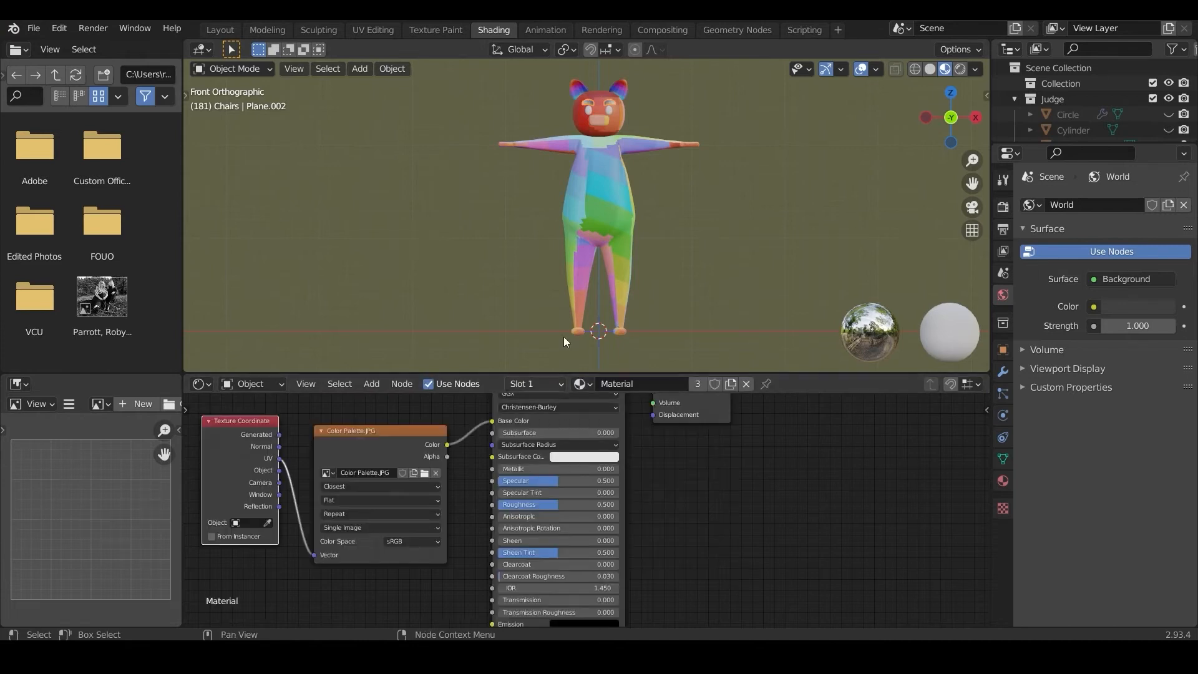
{"action": "left_click", "coordinate": [589, 110]}
{"action": "left_click", "coordinate": [552, 384]}
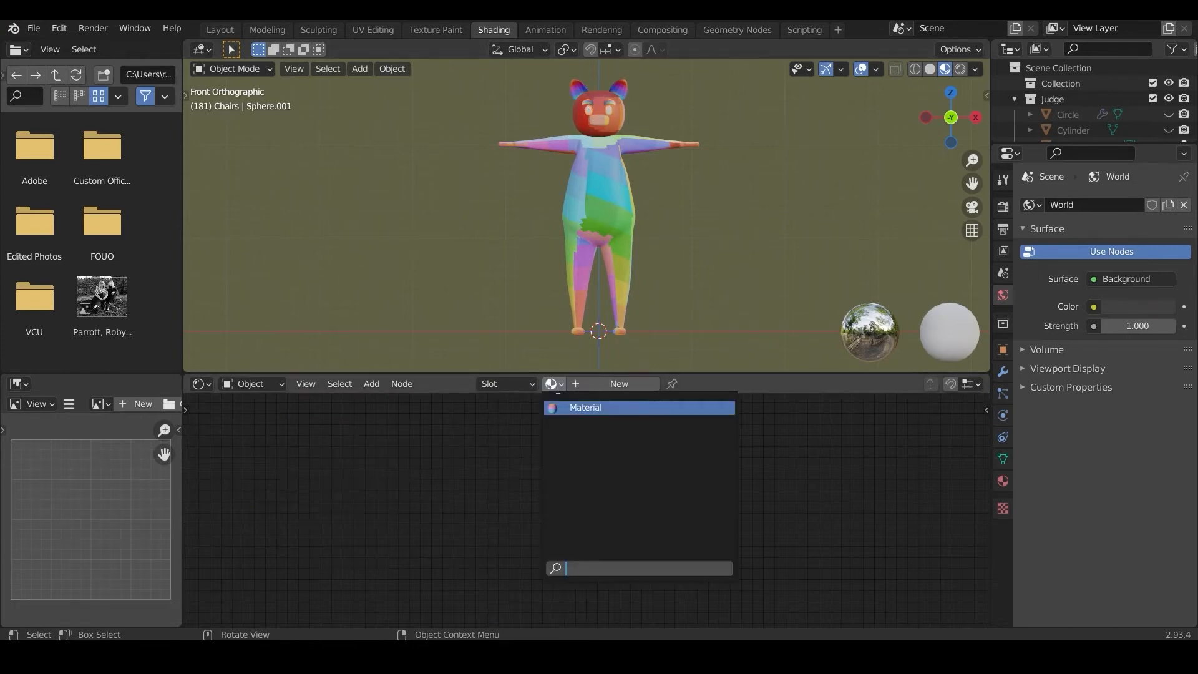
{"action": "left_click", "coordinate": [566, 407]}
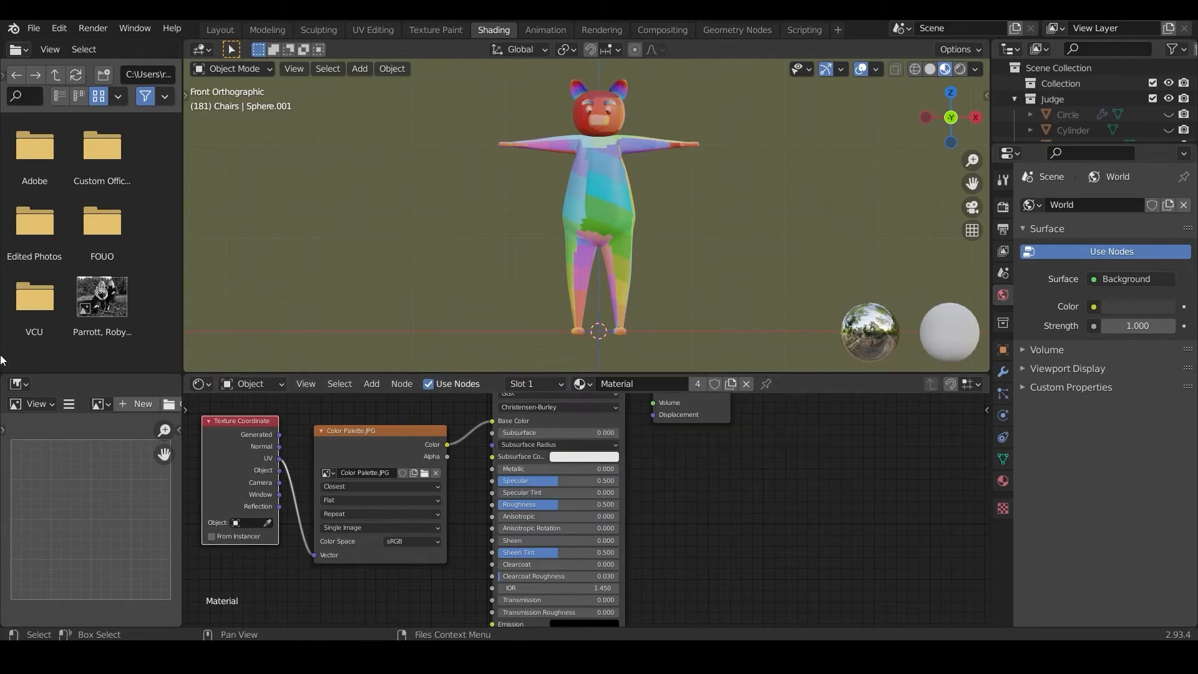
Step: Enlarge the image editor area, display Color Palette.JPG in it and change it to a UV Editor
{"action": "left_click_drag", "start_coordinate": [7, 379], "coordinate": [6, 312]}
{"action": "left_click_drag", "start_coordinate": [182, 145], "coordinate": [419, 145]}
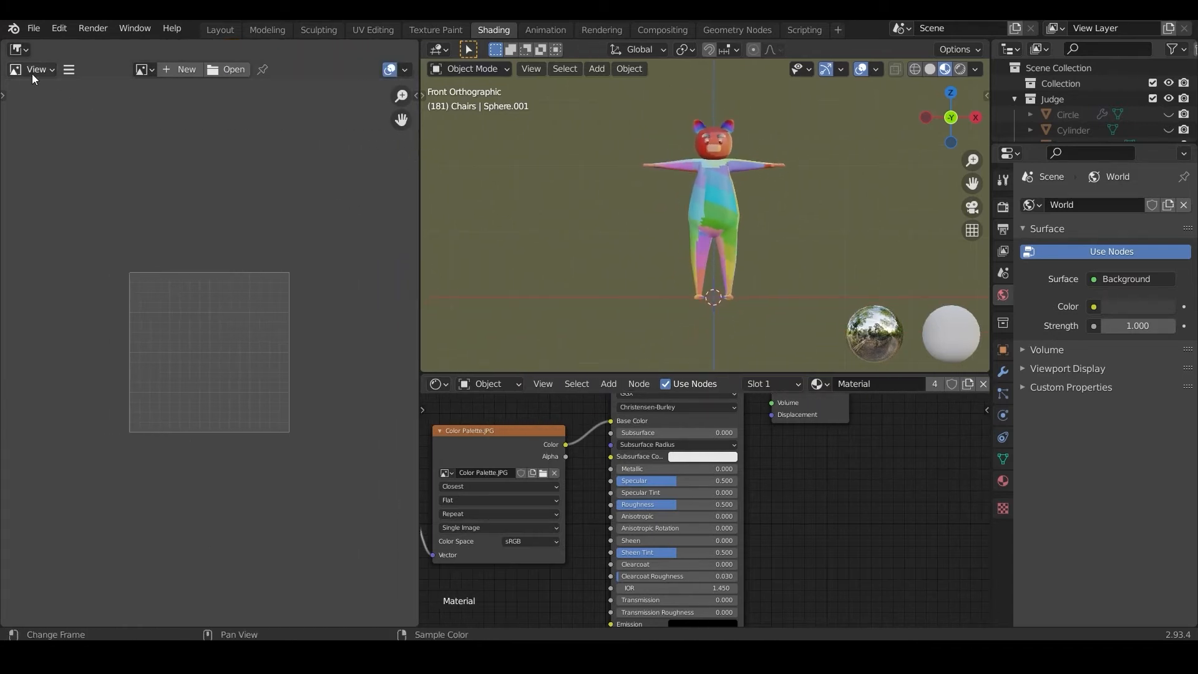
{"action": "left_click", "coordinate": [148, 71]}
{"action": "left_click", "coordinate": [152, 93]}
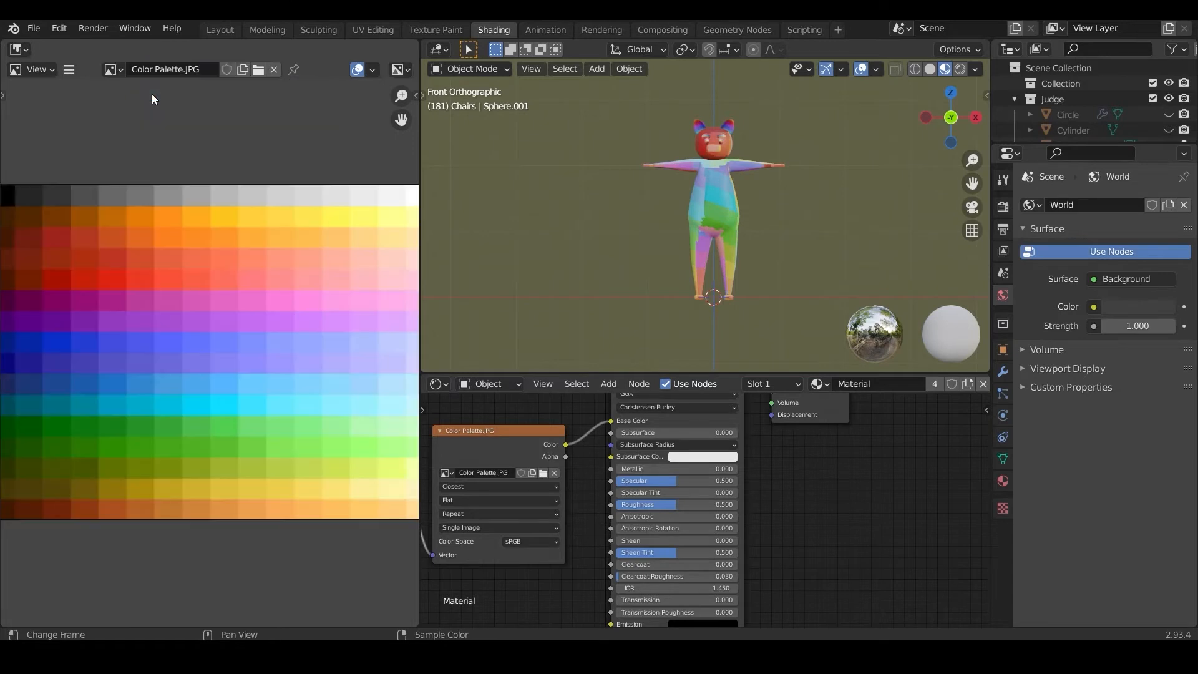
{"action": "scroll", "coordinate": [168, 199], "scroll_direction": "down", "scroll_amount": 3}
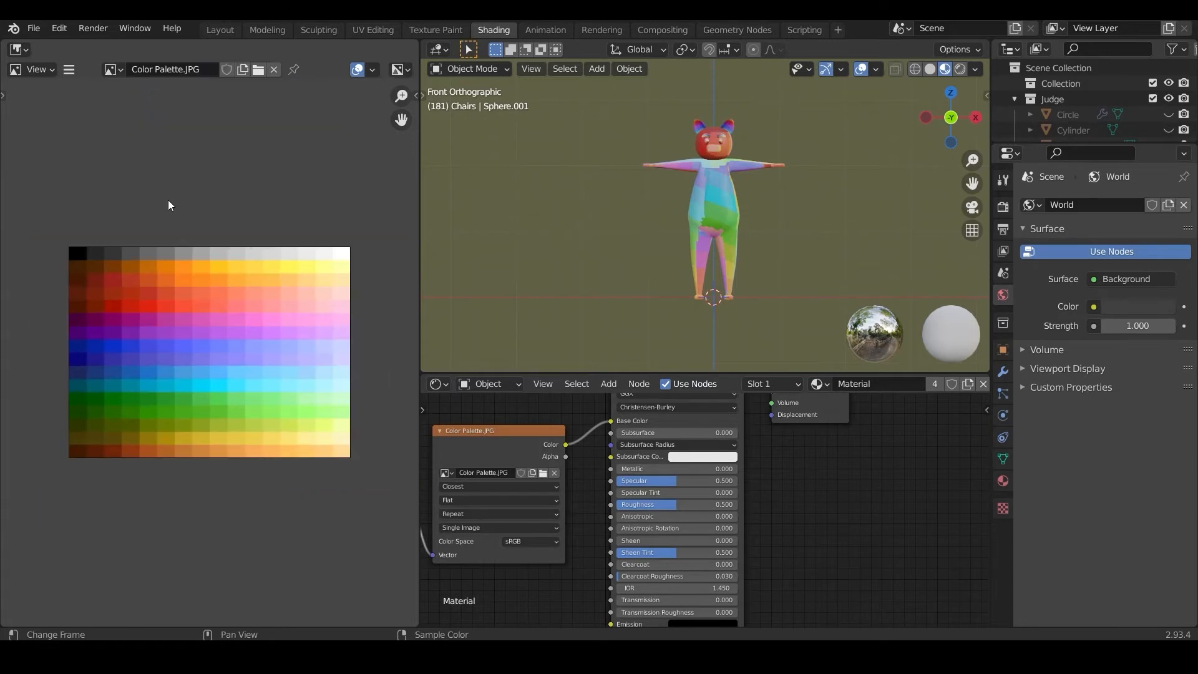
{"action": "left_click", "coordinate": [19, 48]}
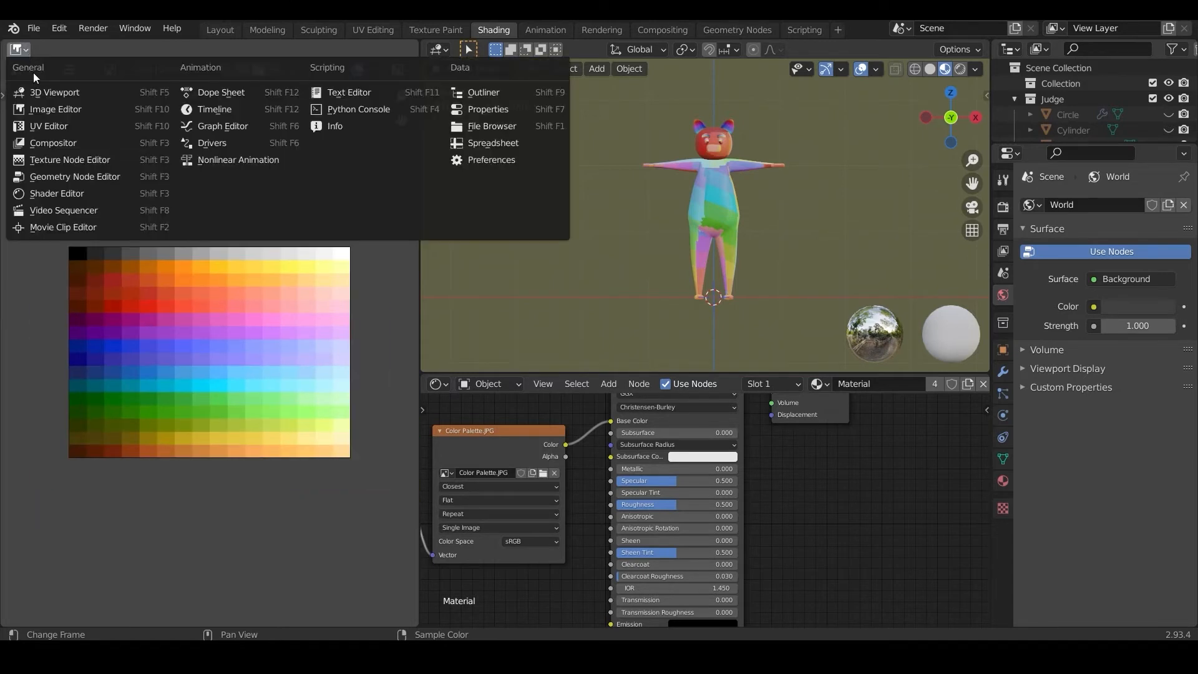
{"action": "left_click", "coordinate": [47, 126]}
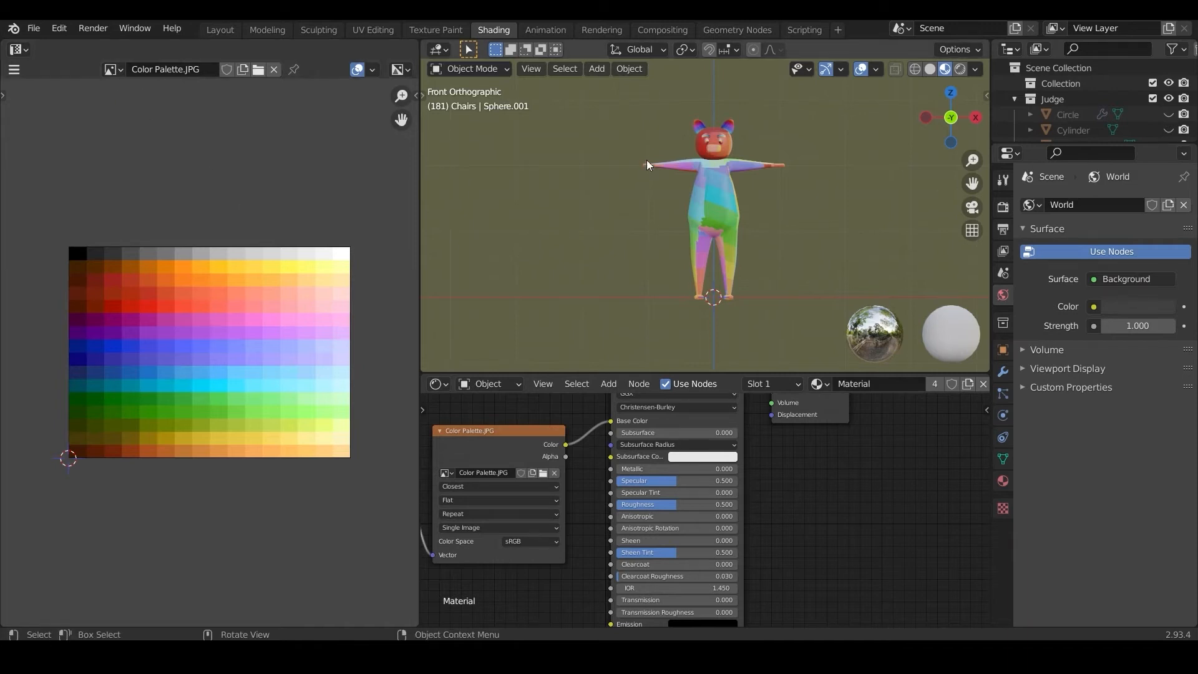
Step: Select the body and all facial parts, enter Edit Mode and scale all their UVs to 0
{"action": "left_click_drag", "start_coordinate": [663, 111], "coordinate": [756, 218]}
{"action": "left_click", "coordinate": [452, 71]}
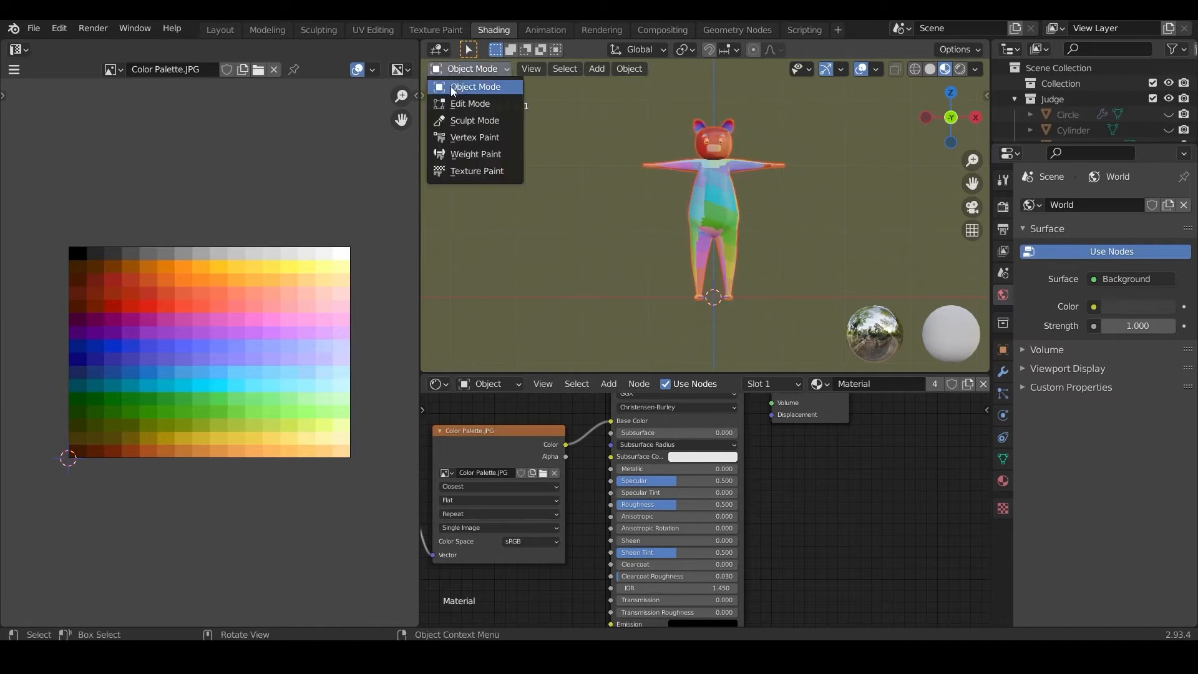
{"action": "left_click", "coordinate": [453, 102]}
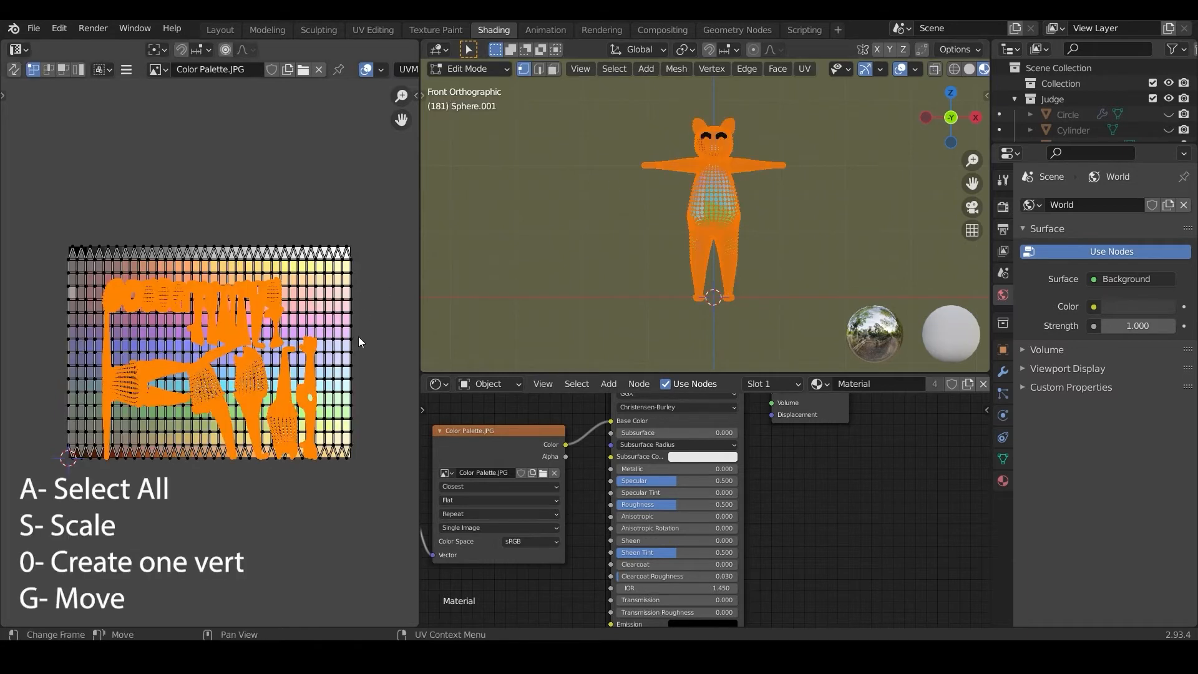
{"action": "key", "text": "a"}
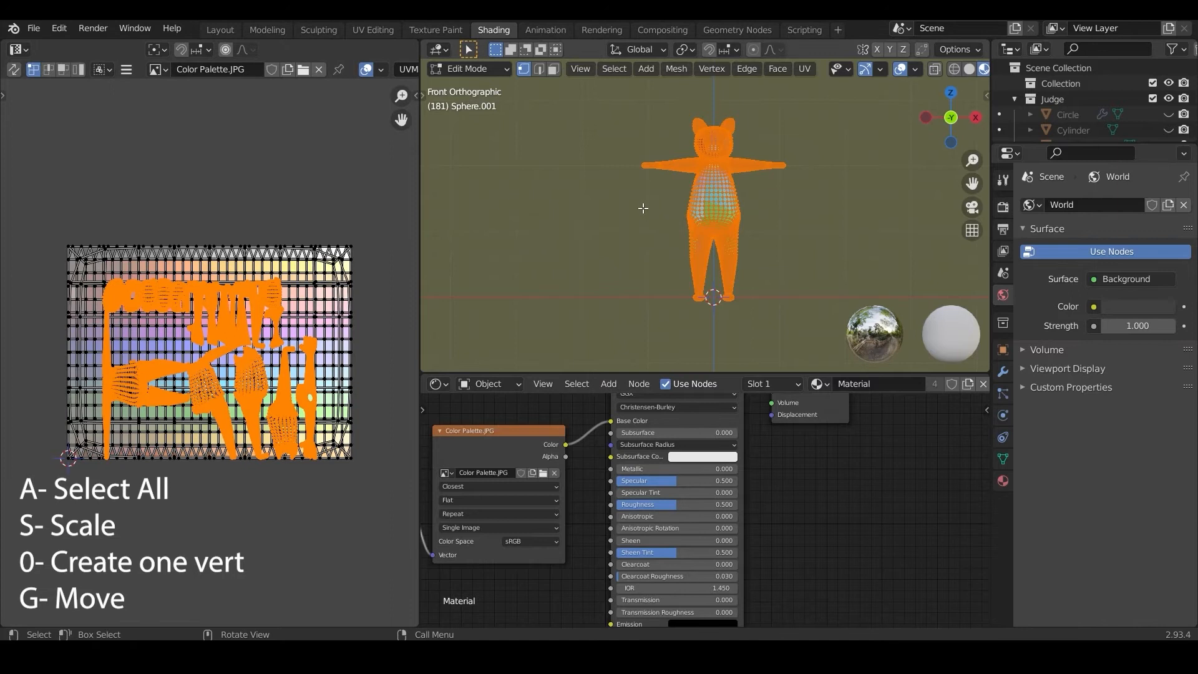
{"action": "key", "text": "a"}
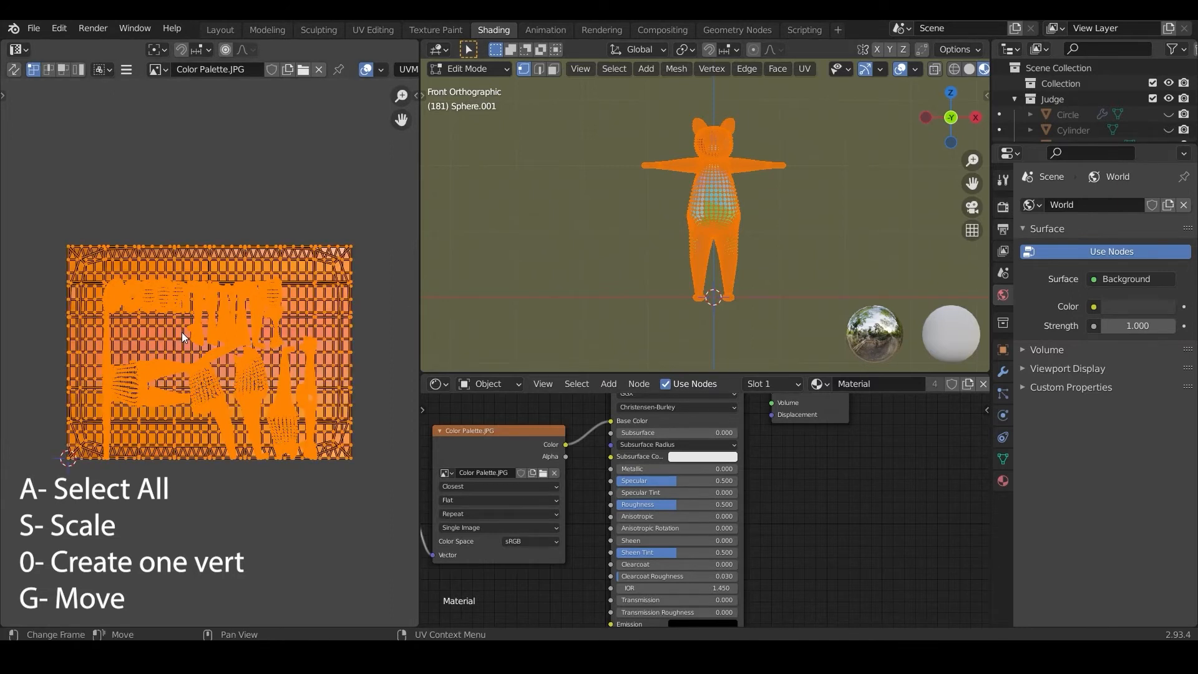
{"action": "key", "text": "s"}
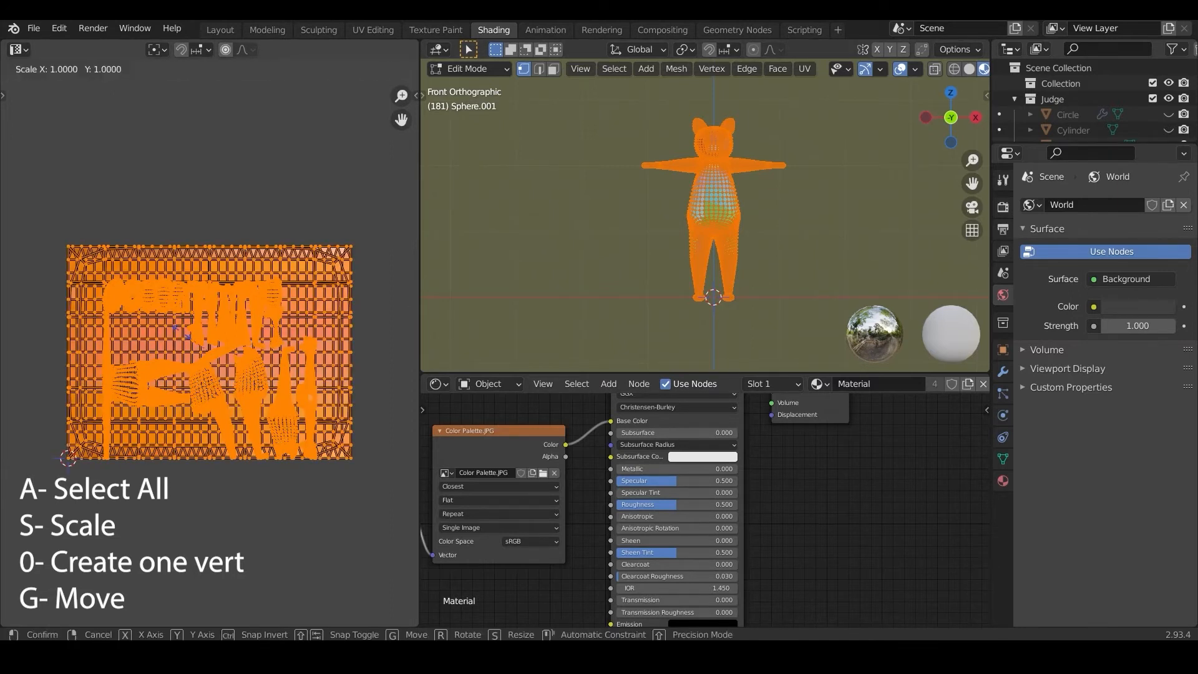
{"action": "key", "text": "0"}
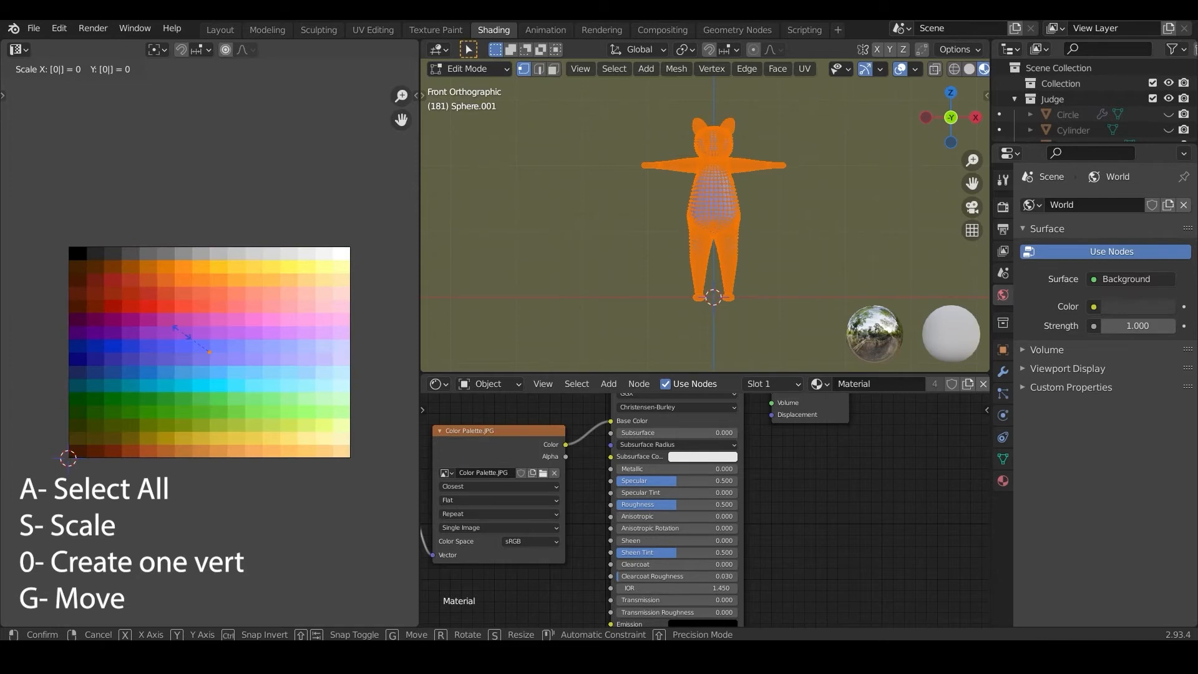
{"action": "key", "text": "Return"}
Step: Move the collapsed UV point onto a light pink swatch of the palette and return to Object Mode
{"action": "key", "text": "g"}
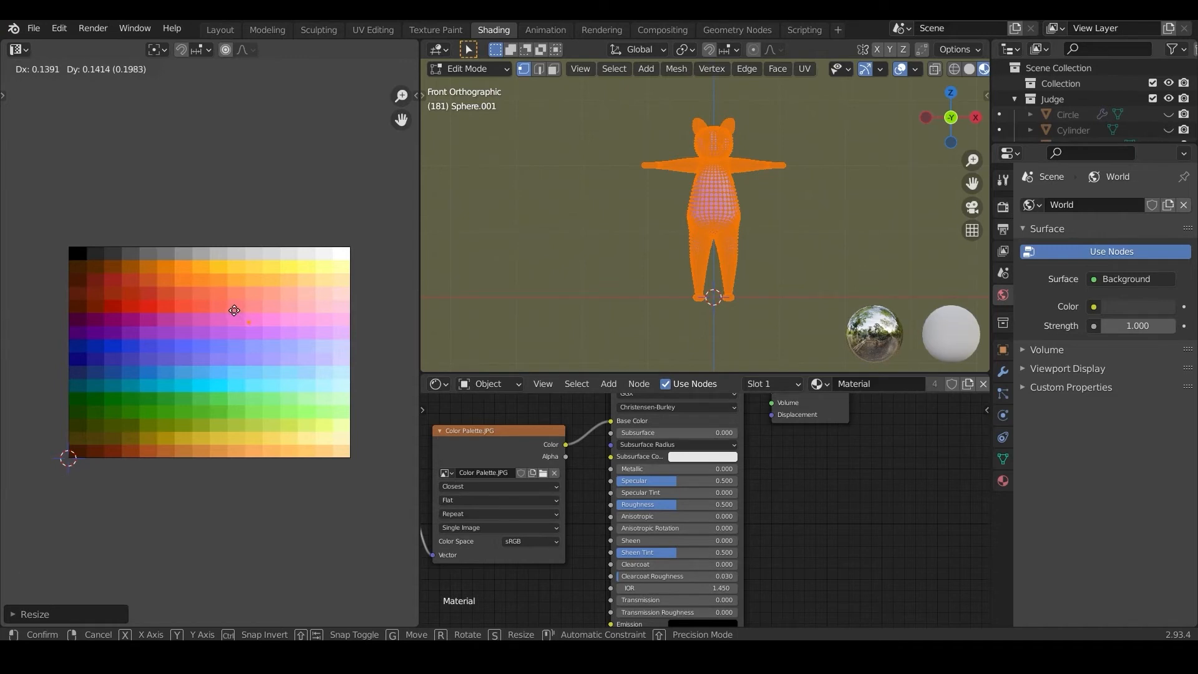
{"action": "left_click", "coordinate": [234, 310]}
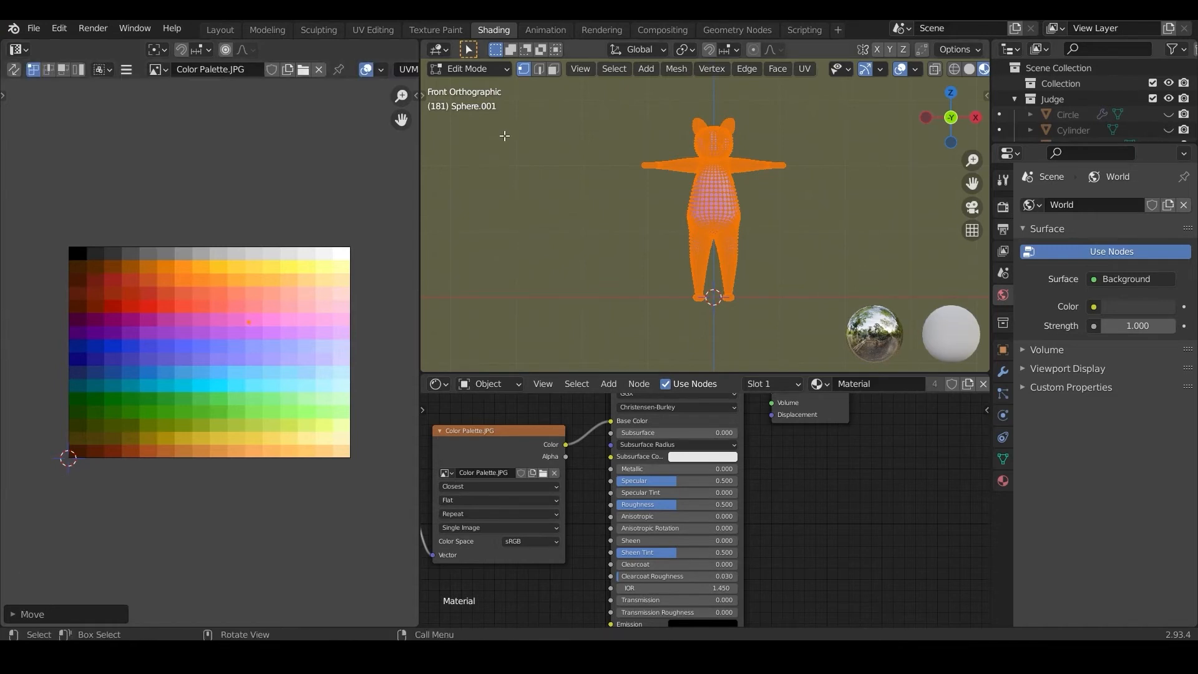
{"action": "left_click", "coordinate": [491, 73]}
{"action": "left_click", "coordinate": [481, 86]}
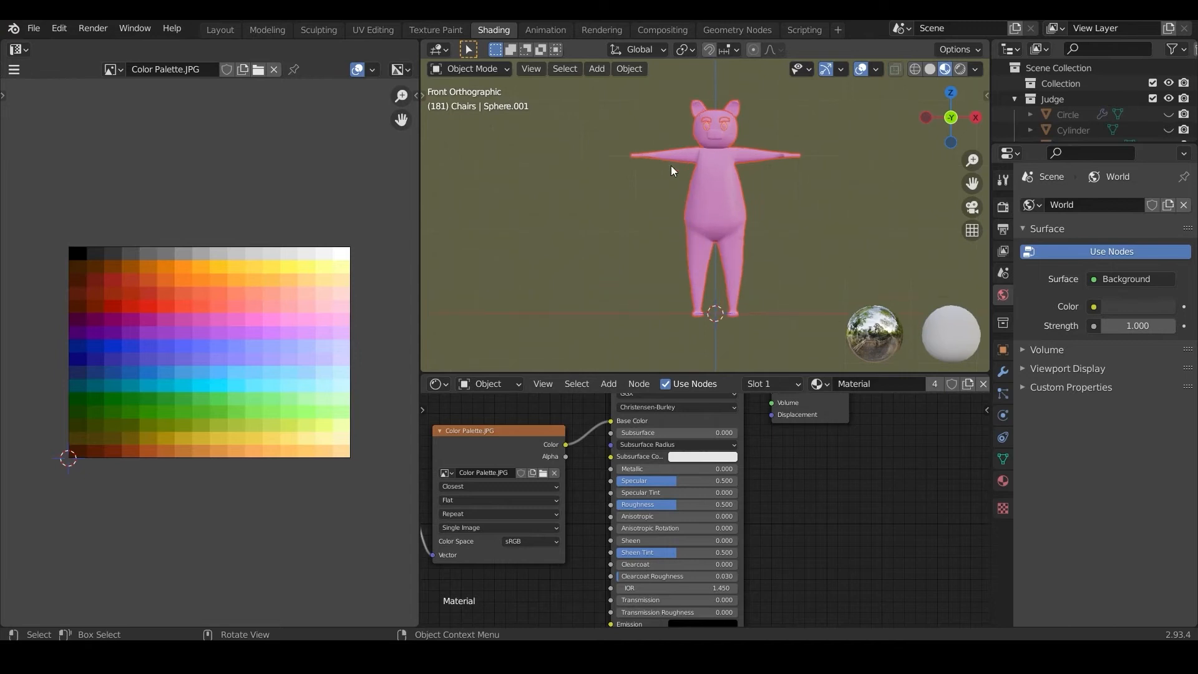
Step: Widen the 3D viewport and put the character's meshes into Edit Mode with nothing selected
{"action": "scroll", "coordinate": [671, 170], "scroll_direction": "up", "scroll_amount": 4}
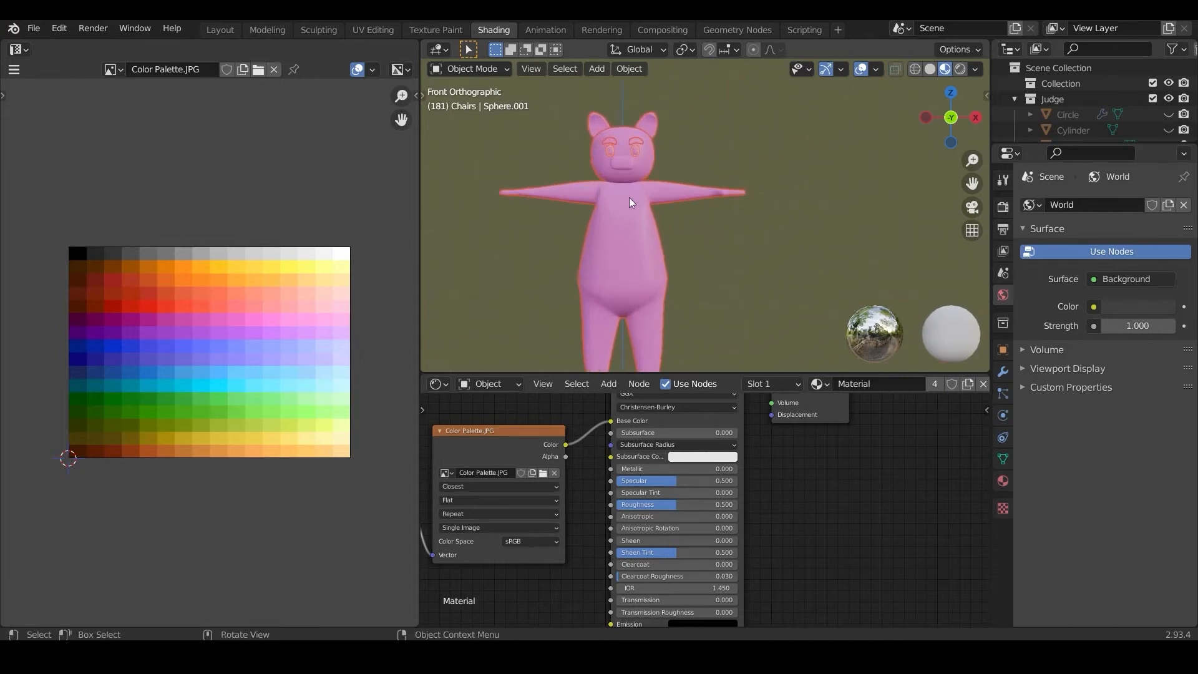
{"action": "scroll", "coordinate": [630, 201], "scroll_direction": "down", "scroll_amount": 4}
{"action": "left_click_drag", "start_coordinate": [418, 225], "coordinate": [335, 225]}
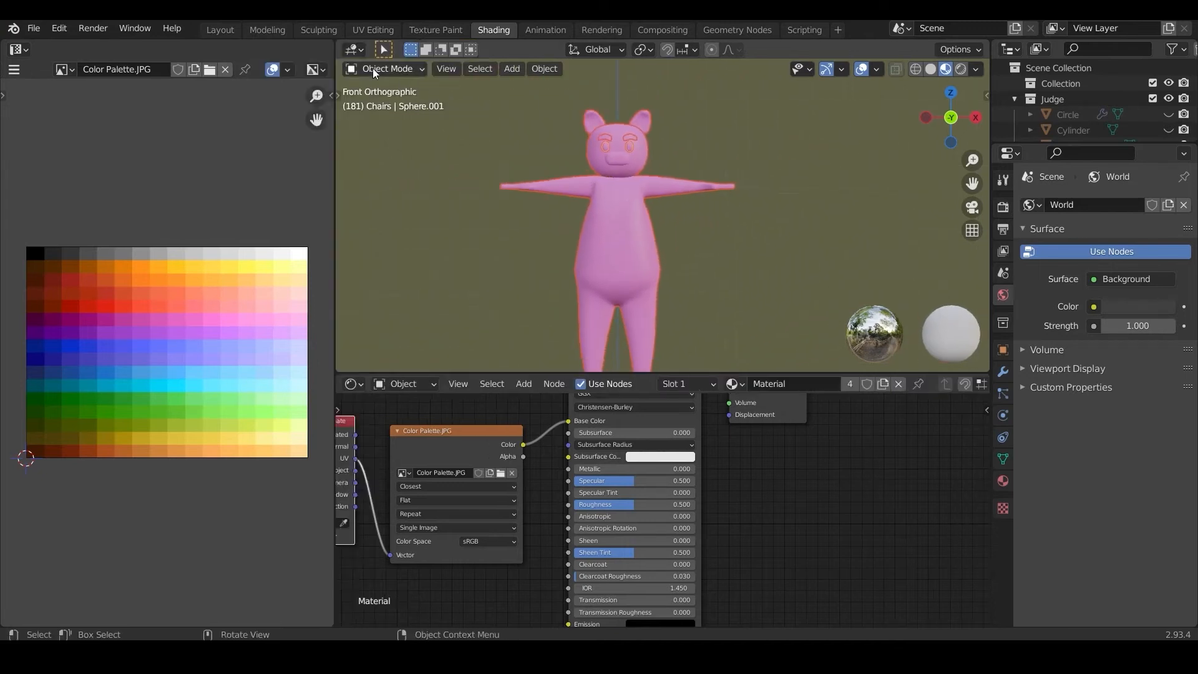
{"action": "left_click", "coordinate": [385, 69]}
{"action": "left_click", "coordinate": [377, 105]}
{"action": "key", "text": "alt+a"}
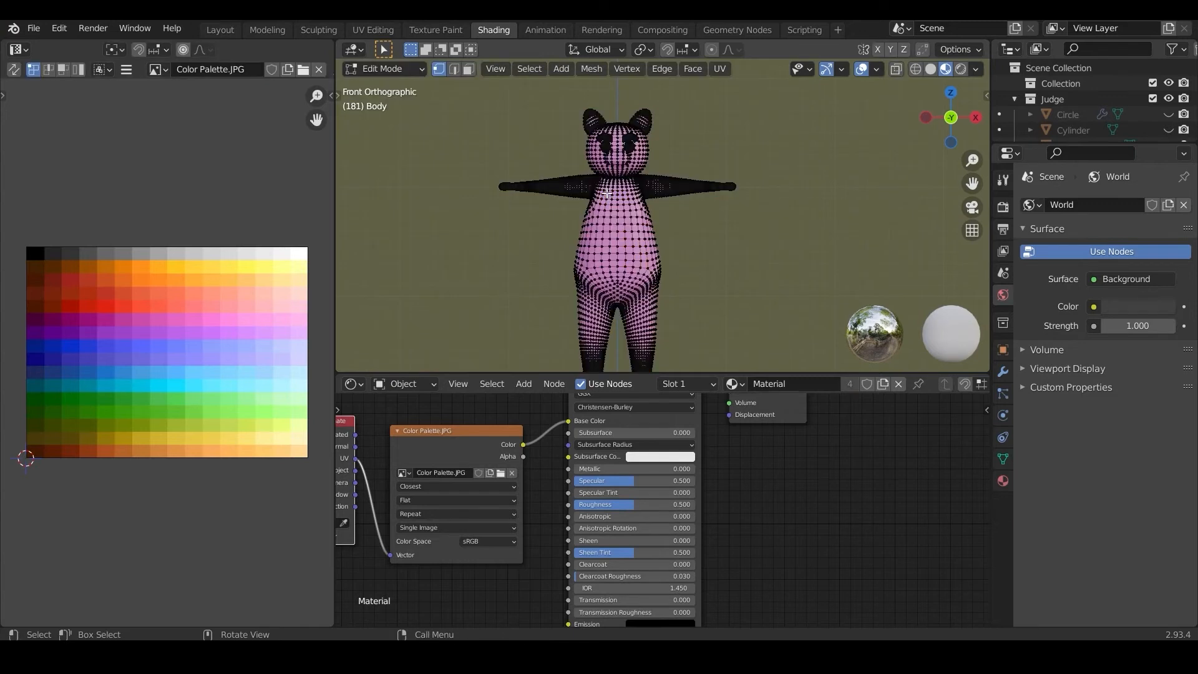
Step: Turn on X-ray and box-select the body's vertices from the waist down to just above the ankles
{"action": "scroll", "coordinate": [596, 181], "scroll_direction": "up", "scroll_amount": 3}
{"action": "scroll", "coordinate": [596, 181], "scroll_direction": "down", "scroll_amount": 1}
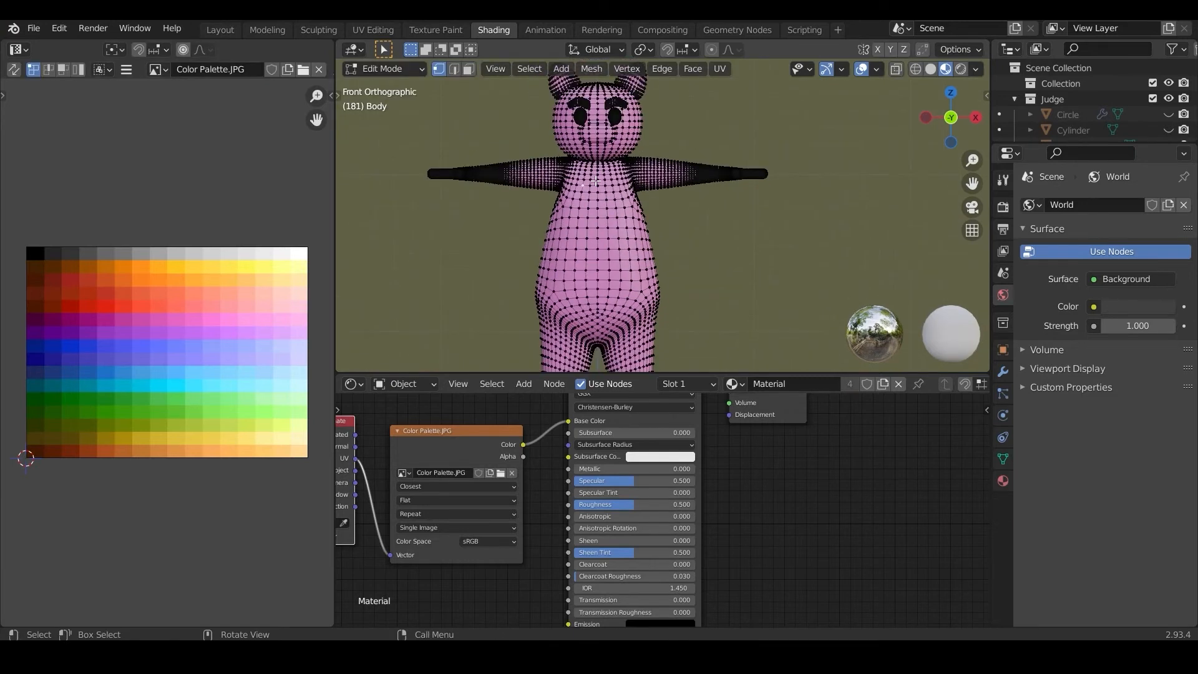
{"action": "scroll", "coordinate": [596, 181], "scroll_direction": "up", "scroll_amount": 2}
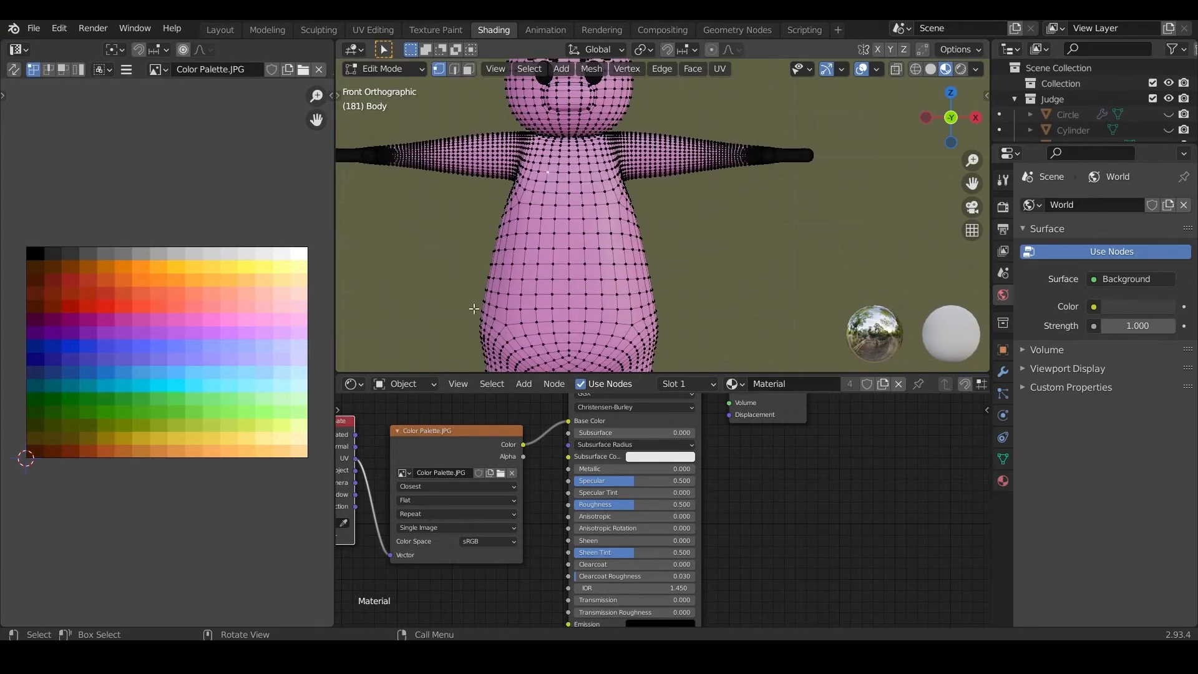
{"action": "scroll", "coordinate": [476, 305], "scroll_direction": "down", "scroll_amount": 3}
{"action": "left_click", "coordinate": [895, 71]}
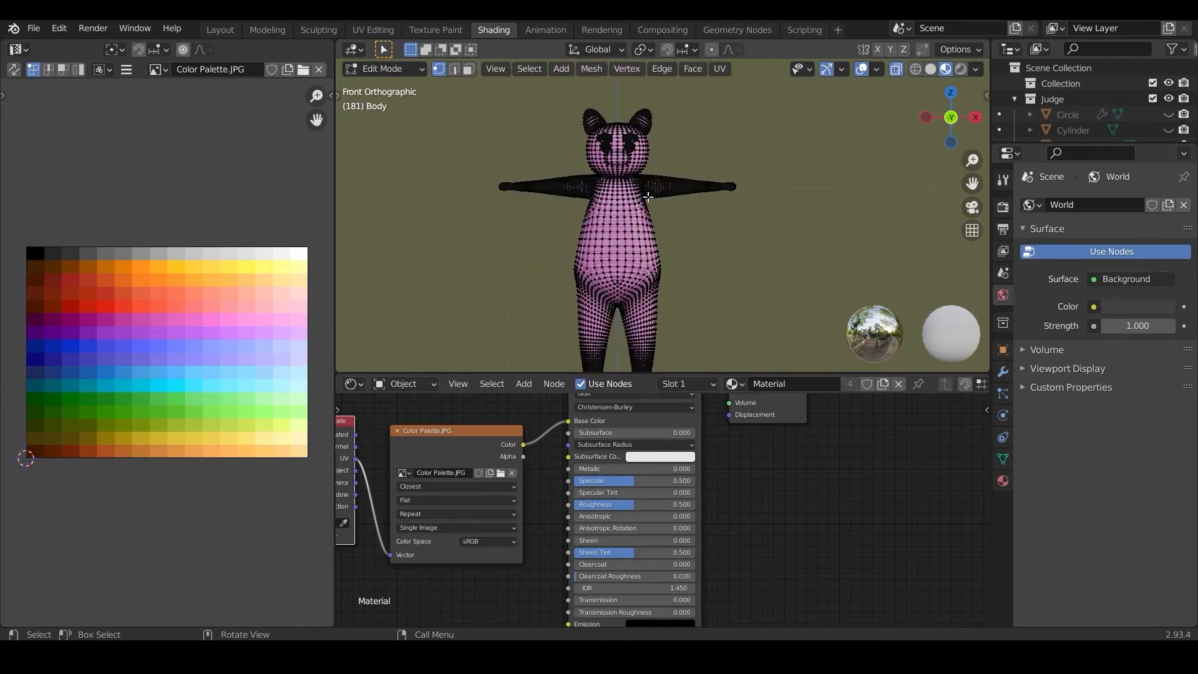
{"action": "left_click_drag", "start_coordinate": [557, 249], "coordinate": [691, 364]}
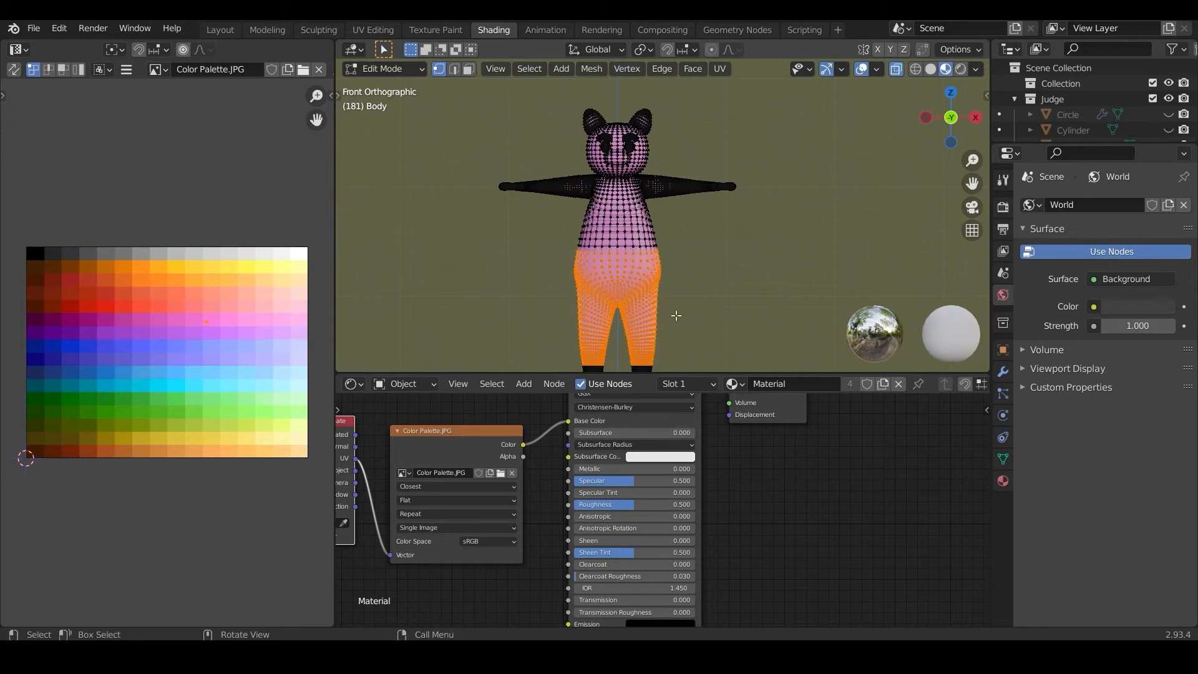
{"action": "scroll", "coordinate": [666, 268], "scroll_direction": "down", "scroll_amount": 2}
{"action": "scroll", "coordinate": [588, 256], "scroll_direction": "up", "scroll_amount": 2}
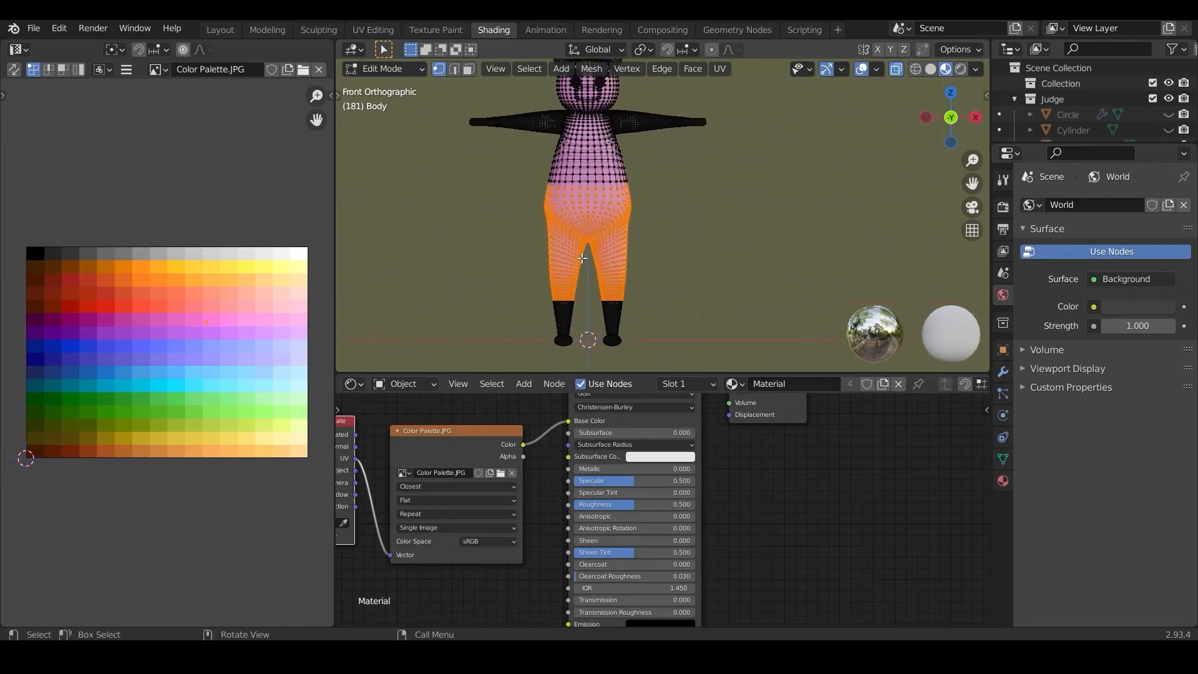
{"action": "left_click_drag", "start_coordinate": [534, 251], "coordinate": [658, 326]}
{"action": "scroll", "coordinate": [613, 286], "scroll_direction": "up", "scroll_amount": 5}
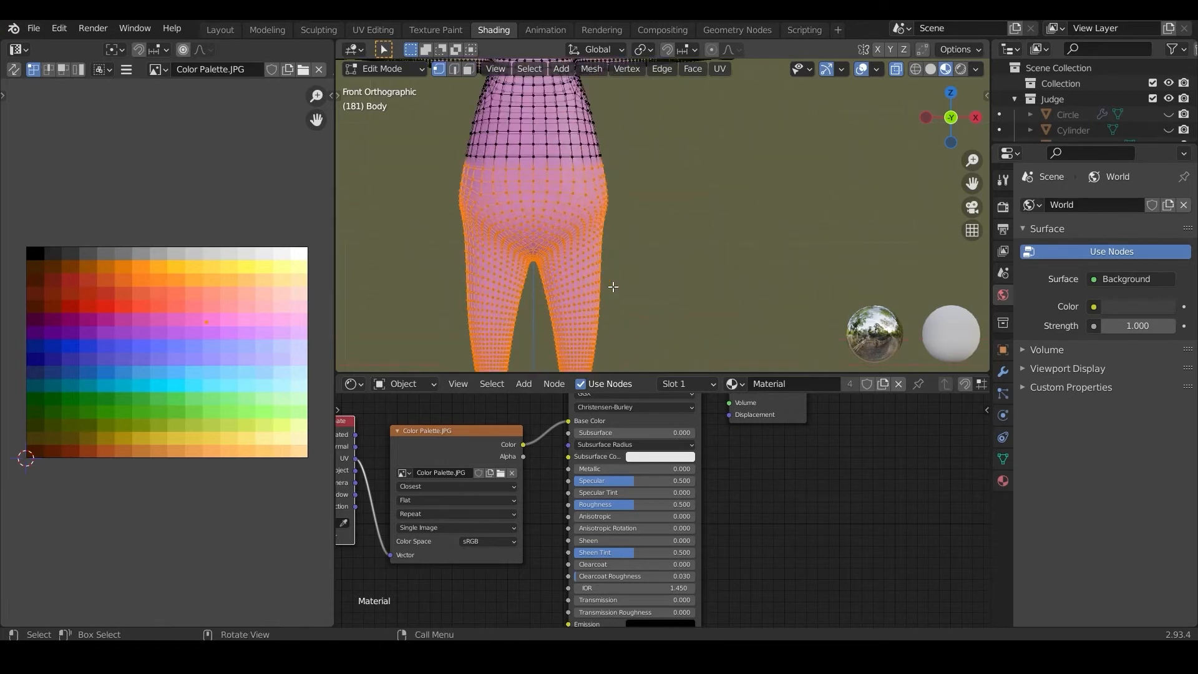
{"action": "middle_click_drag", "start_coordinate": [612, 285], "coordinate": [547, 229]}
{"action": "key", "text": "KP_1"}
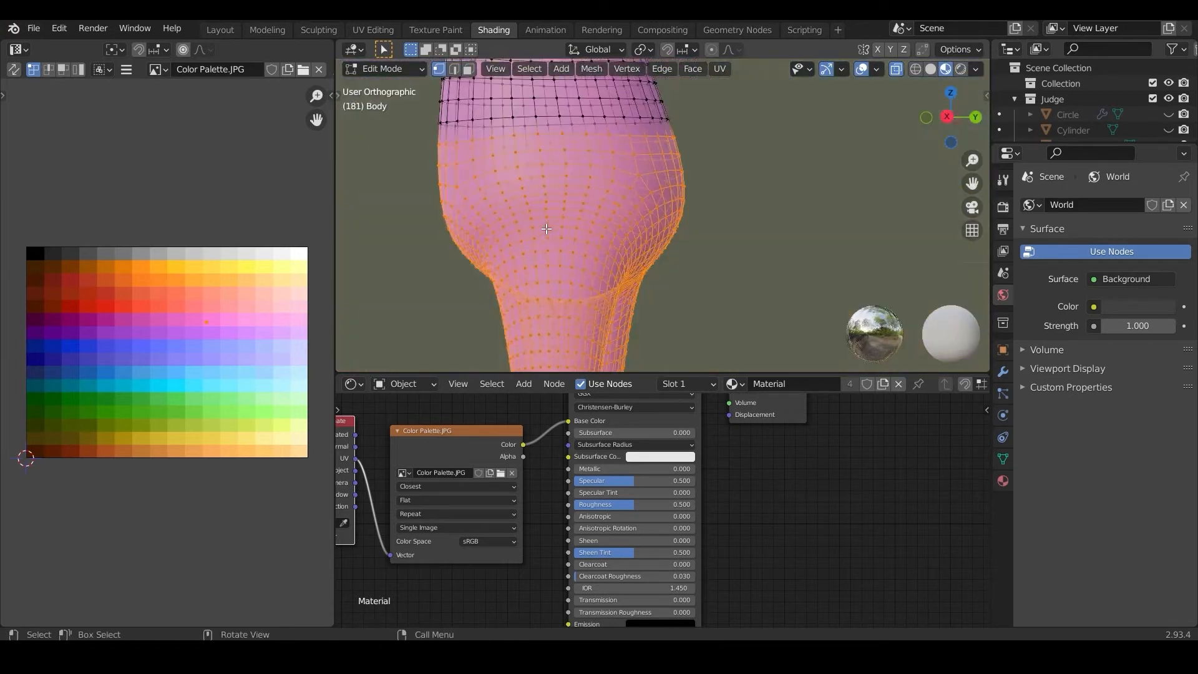
{"action": "scroll", "coordinate": [532, 224], "scroll_direction": "down", "scroll_amount": 3}
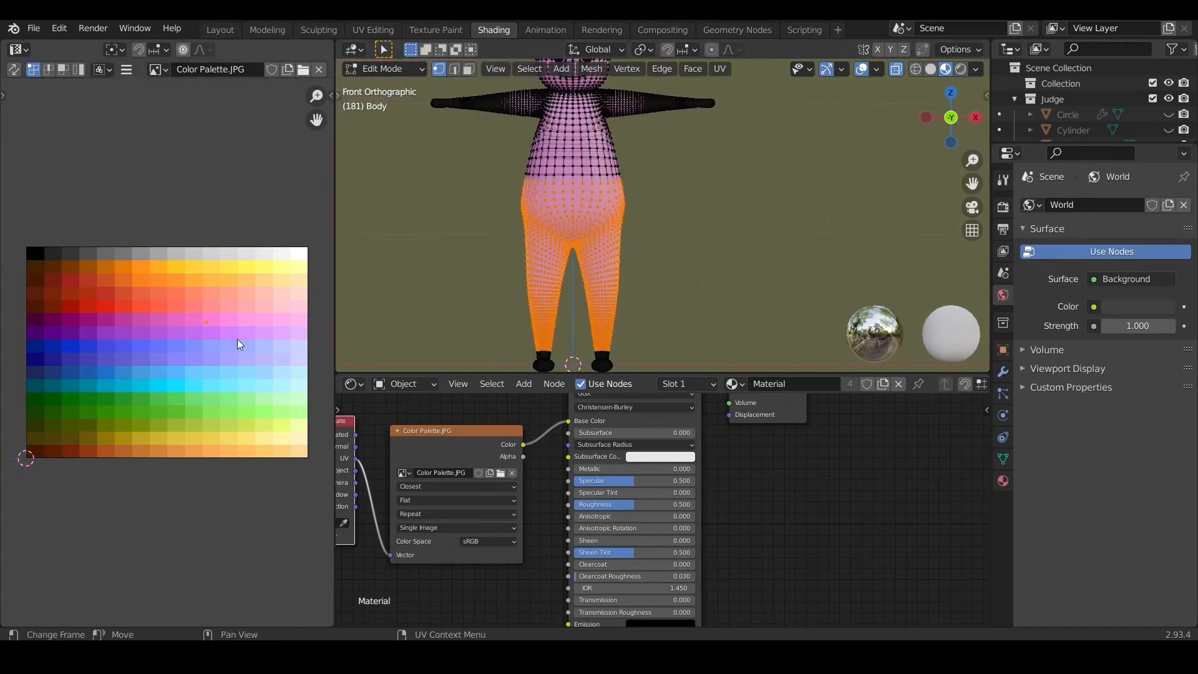
Step: Move the selected trouser area's UVs onto a dark brown palette swatch and return to Object Mode
{"action": "key", "text": "g"}
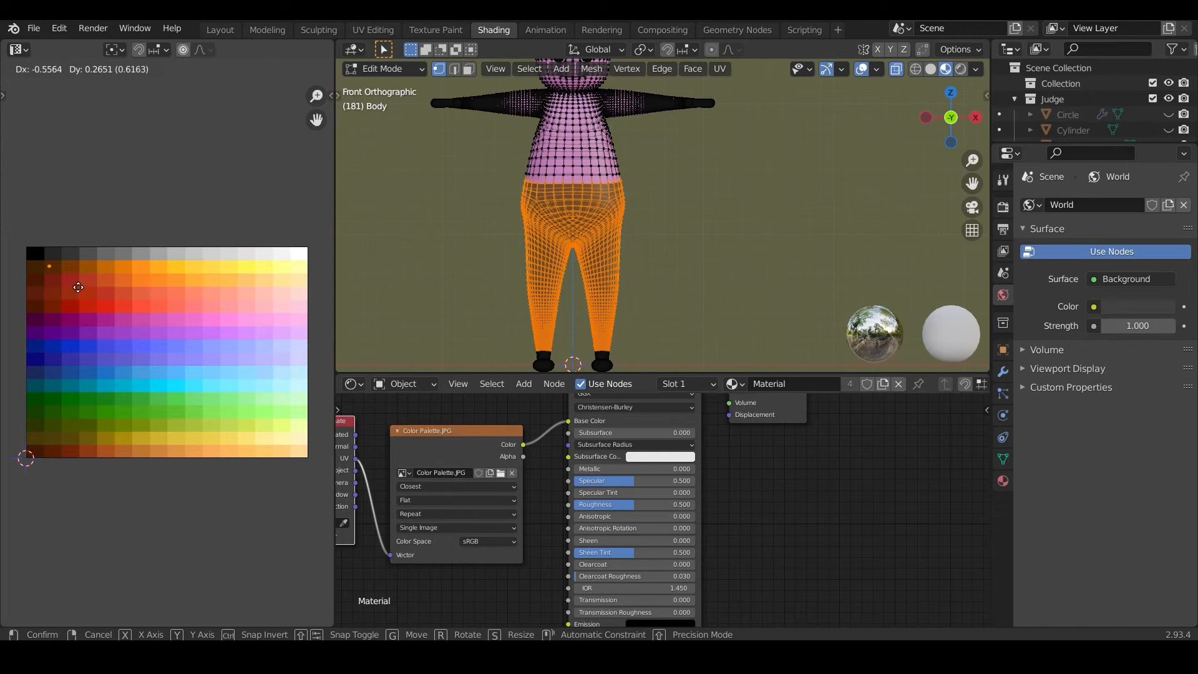
{"action": "left_click", "coordinate": [78, 287]}
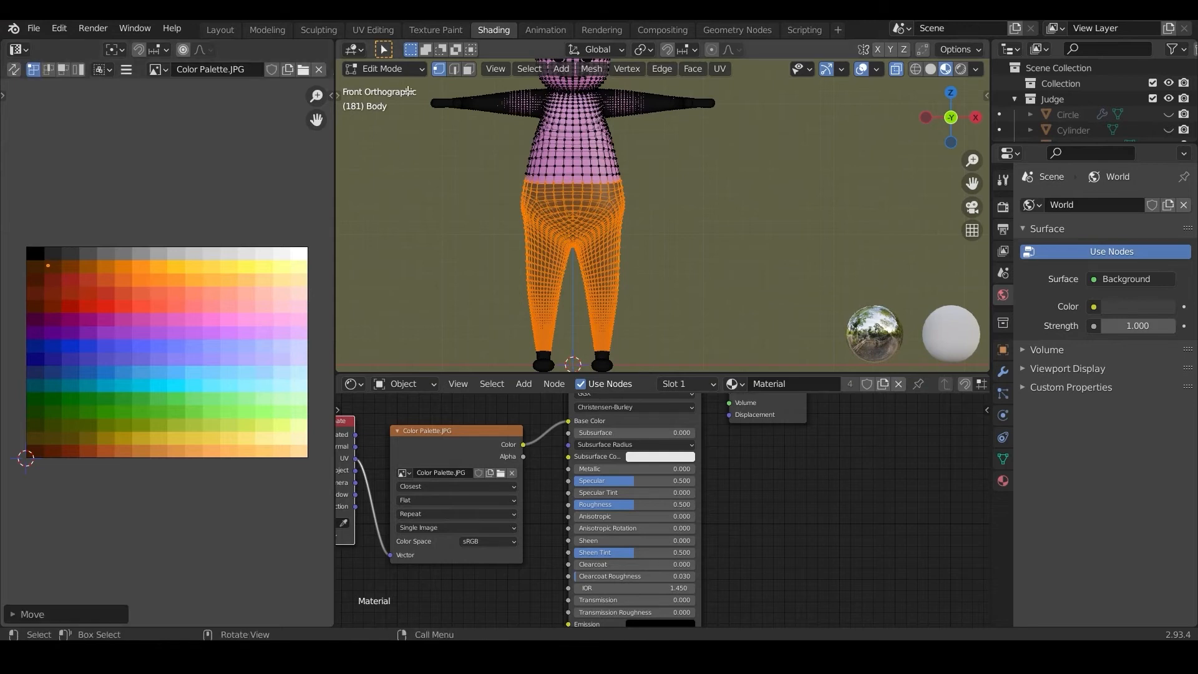
{"action": "left_click", "coordinate": [369, 67]}
{"action": "left_click", "coordinate": [372, 83]}
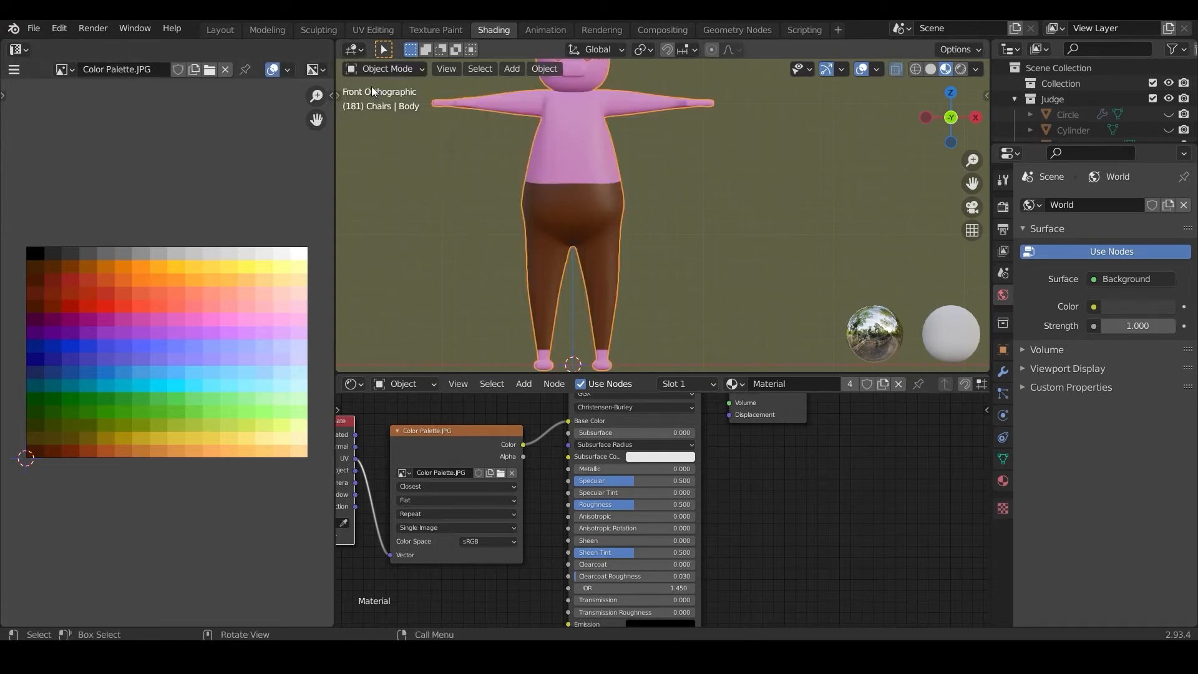
Step: In Edit Mode, invert the selection and deselect the head, arms and torso so only the feet remain selected
{"action": "left_click", "coordinate": [372, 69]}
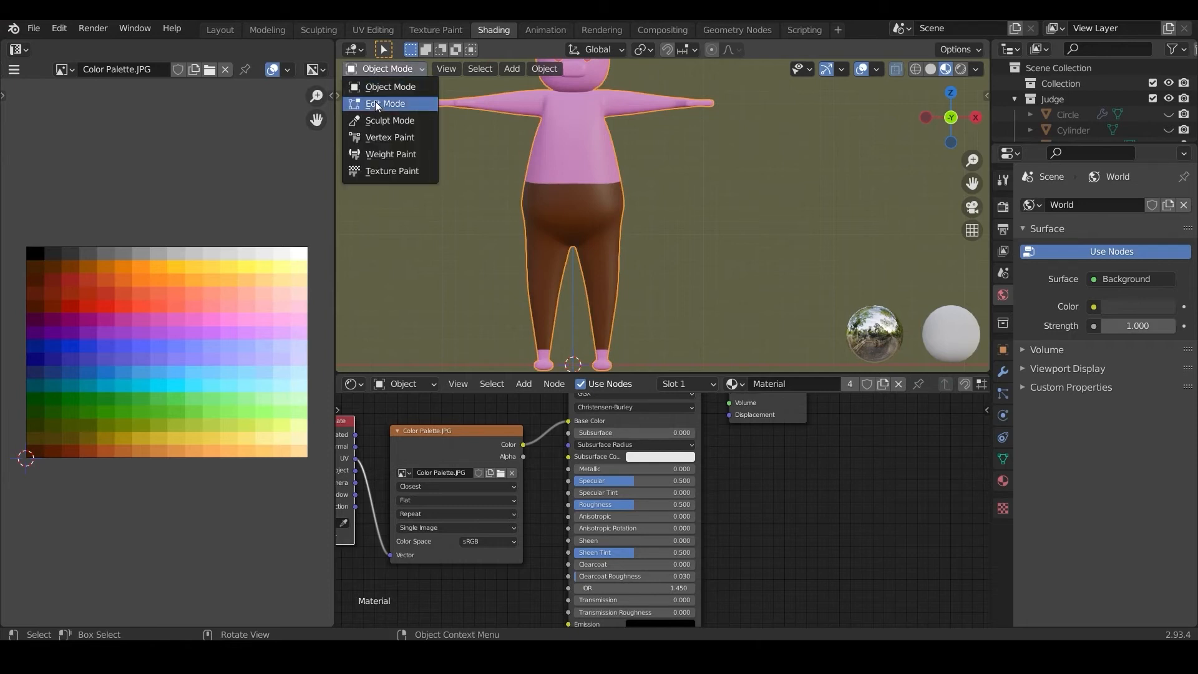
{"action": "left_click", "coordinate": [376, 103]}
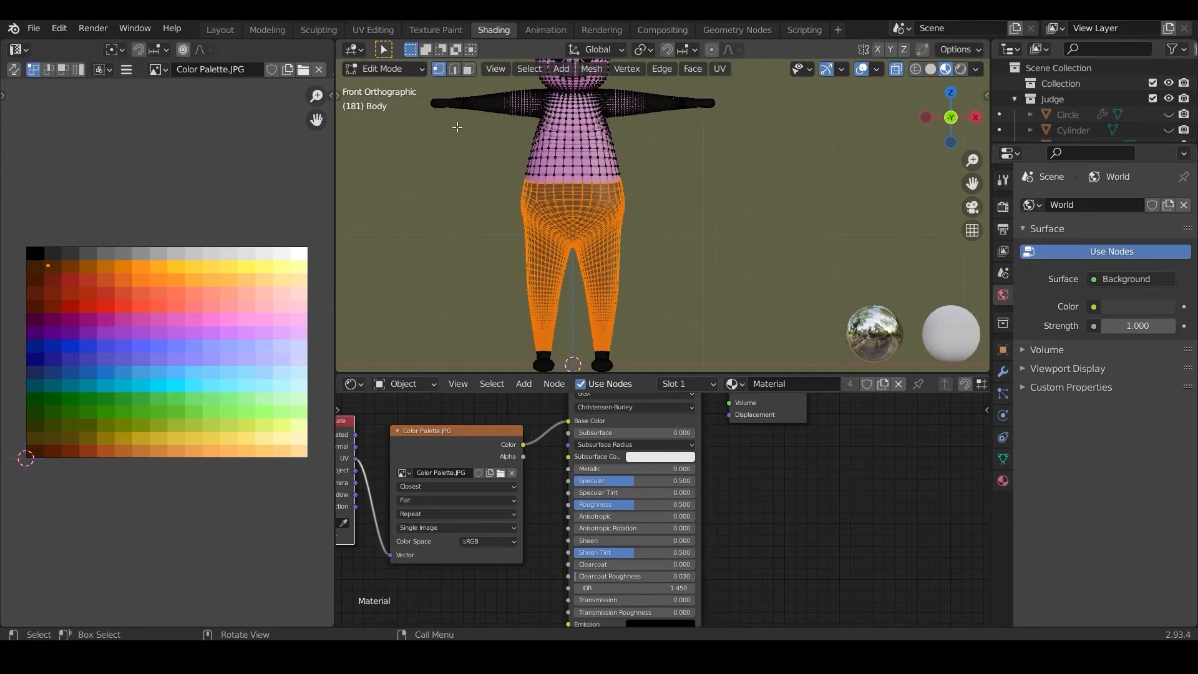
{"action": "left_click", "coordinate": [539, 73]}
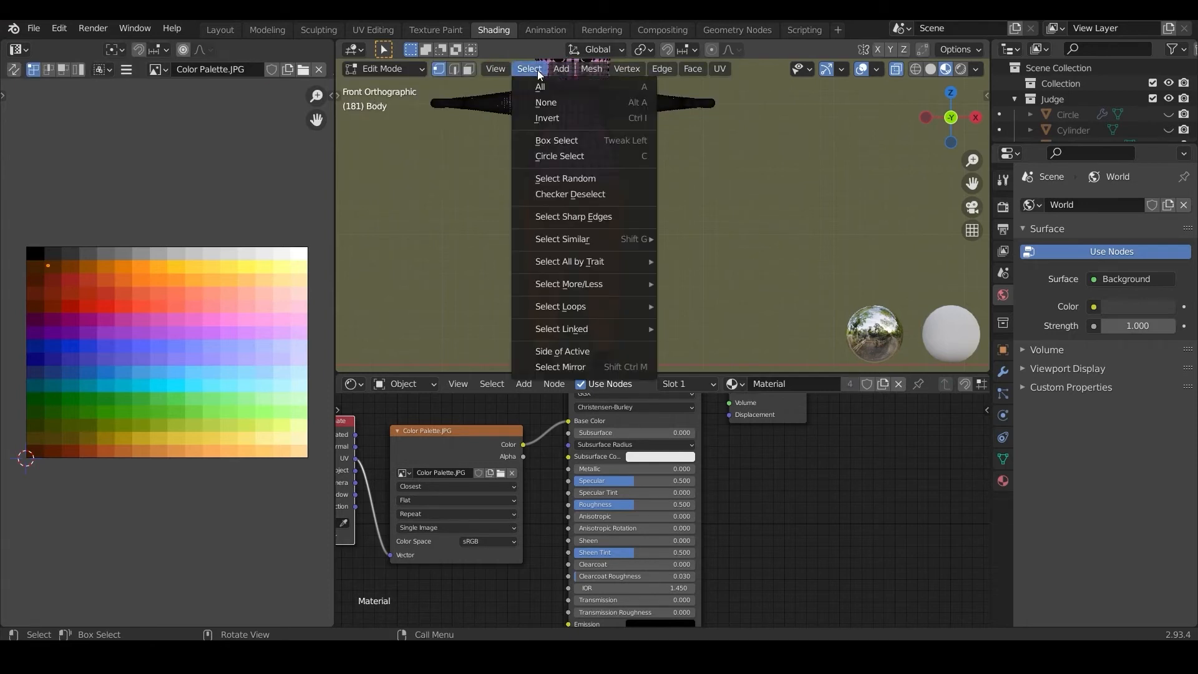
{"action": "left_click", "coordinate": [545, 115]}
{"action": "scroll", "coordinate": [587, 297], "scroll_direction": "down", "scroll_amount": 3}
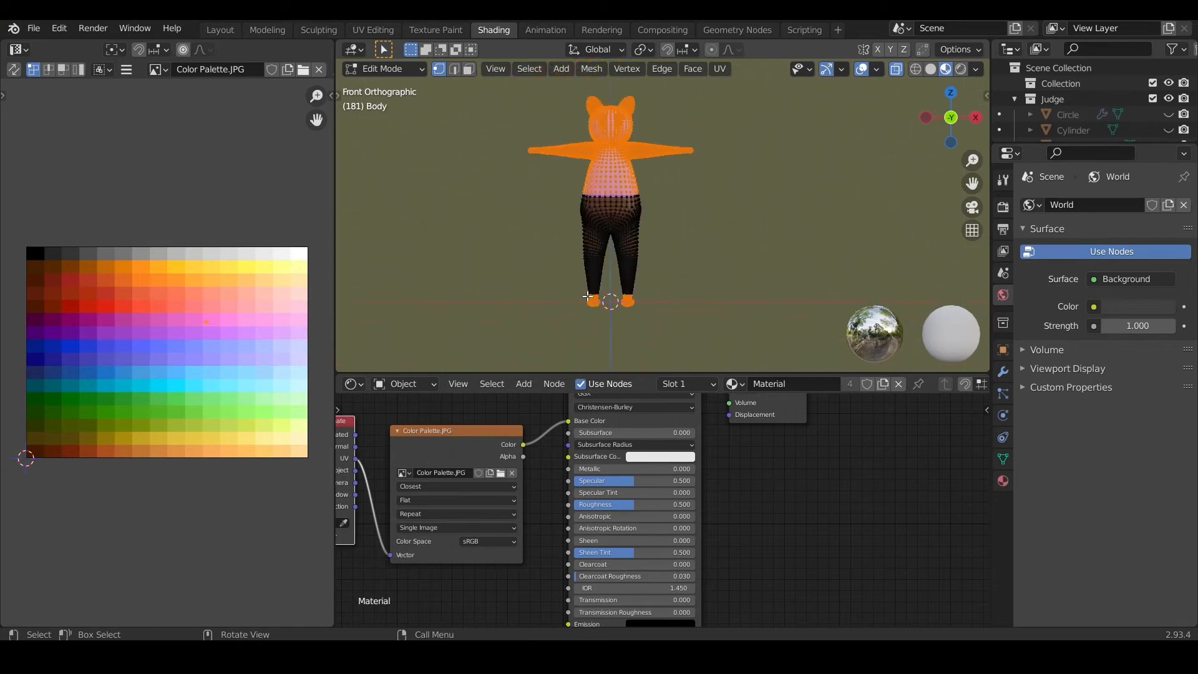
{"action": "left_click_drag", "start_coordinate": [510, 94], "coordinate": [724, 220]}
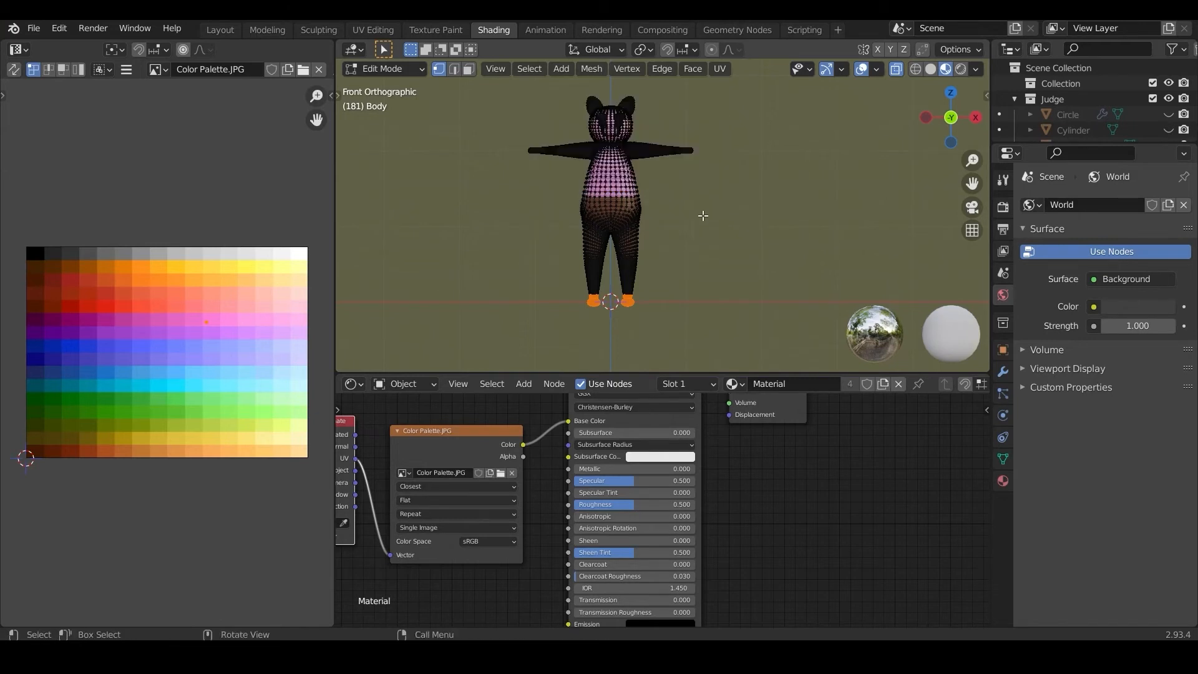
Step: Grow the feet selection by one ring, move its UVs onto the black swatch and return to Object Mode
{"action": "scroll", "coordinate": [627, 312], "scroll_direction": "up", "scroll_amount": 3}
{"action": "middle_click_drag", "start_coordinate": [626, 309], "coordinate": [652, 208], "text": "shift"}
{"action": "scroll", "coordinate": [468, 299], "scroll_direction": "up", "scroll_amount": 5}
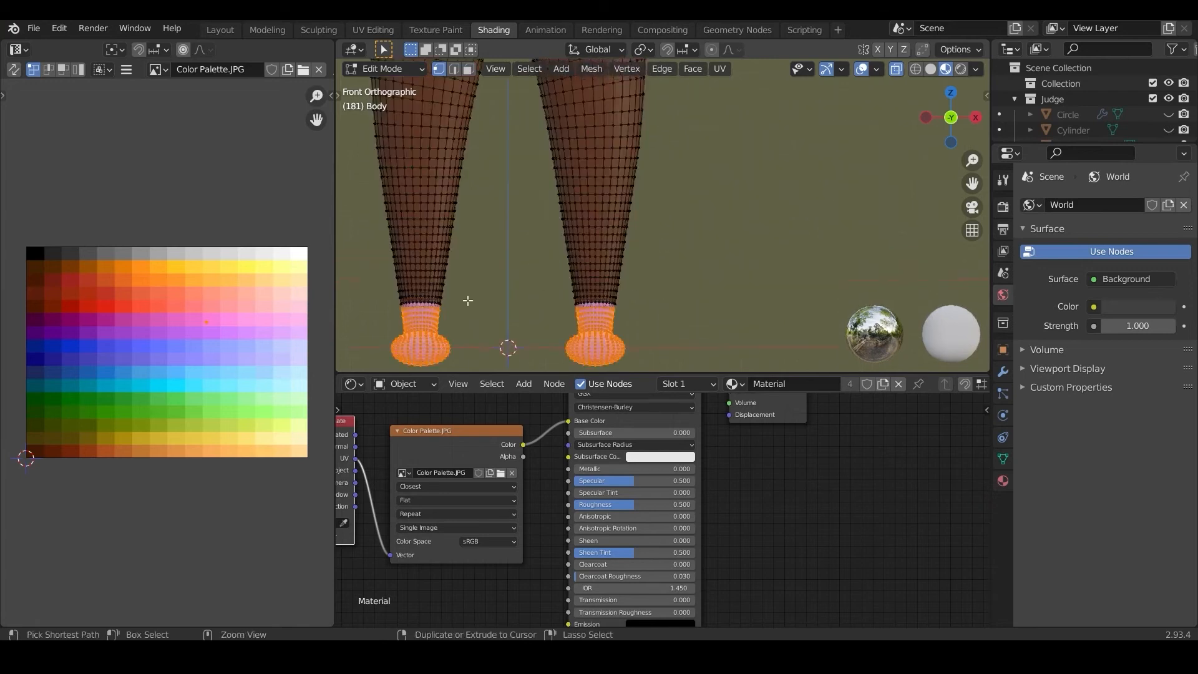
{"action": "key", "text": "ctrl+KP_Add"}
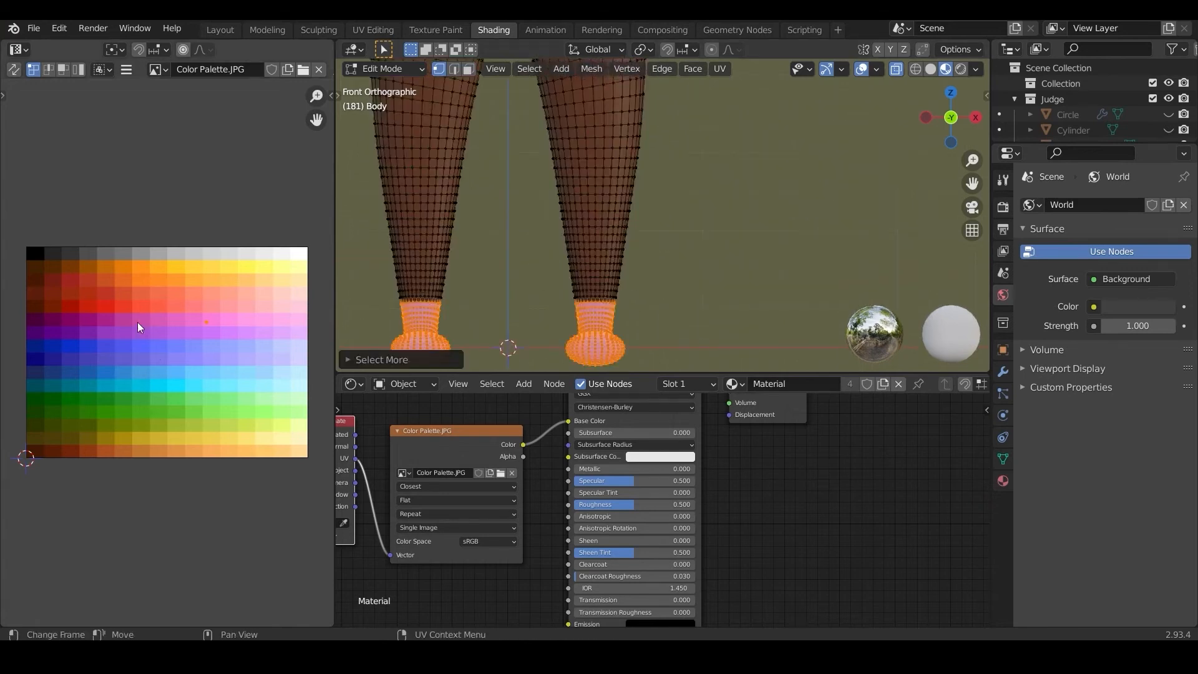
{"action": "key", "text": "g"}
{"action": "left_click", "coordinate": [305, 256]}
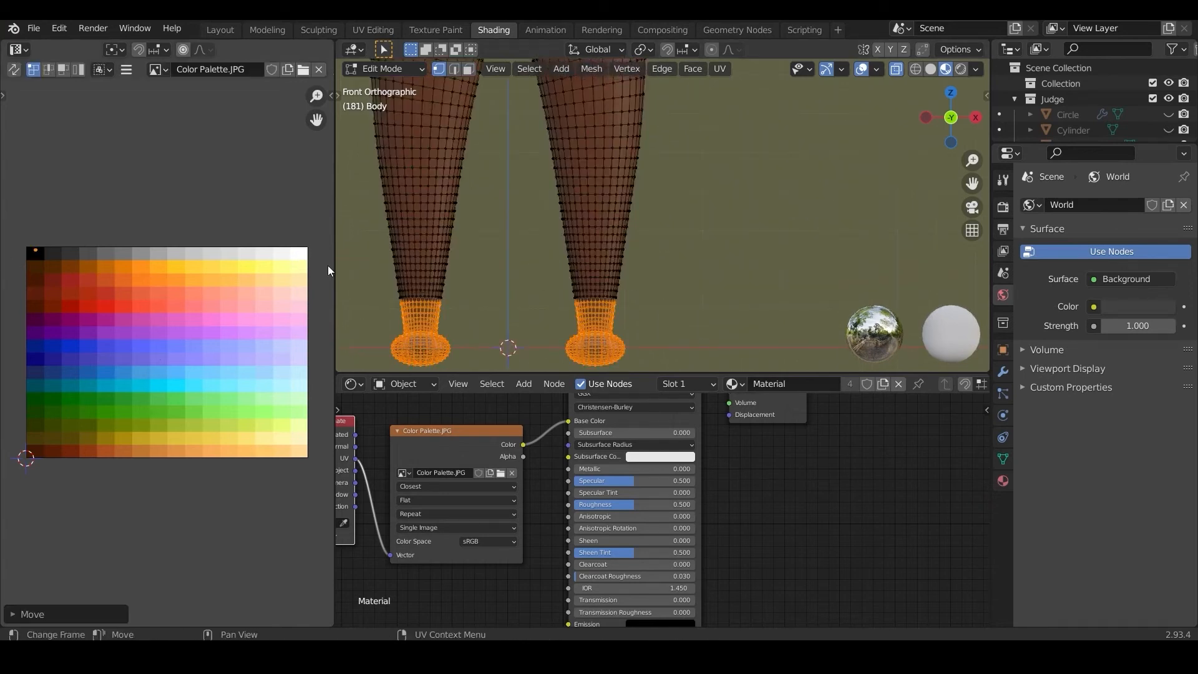
{"action": "left_click", "coordinate": [357, 69]}
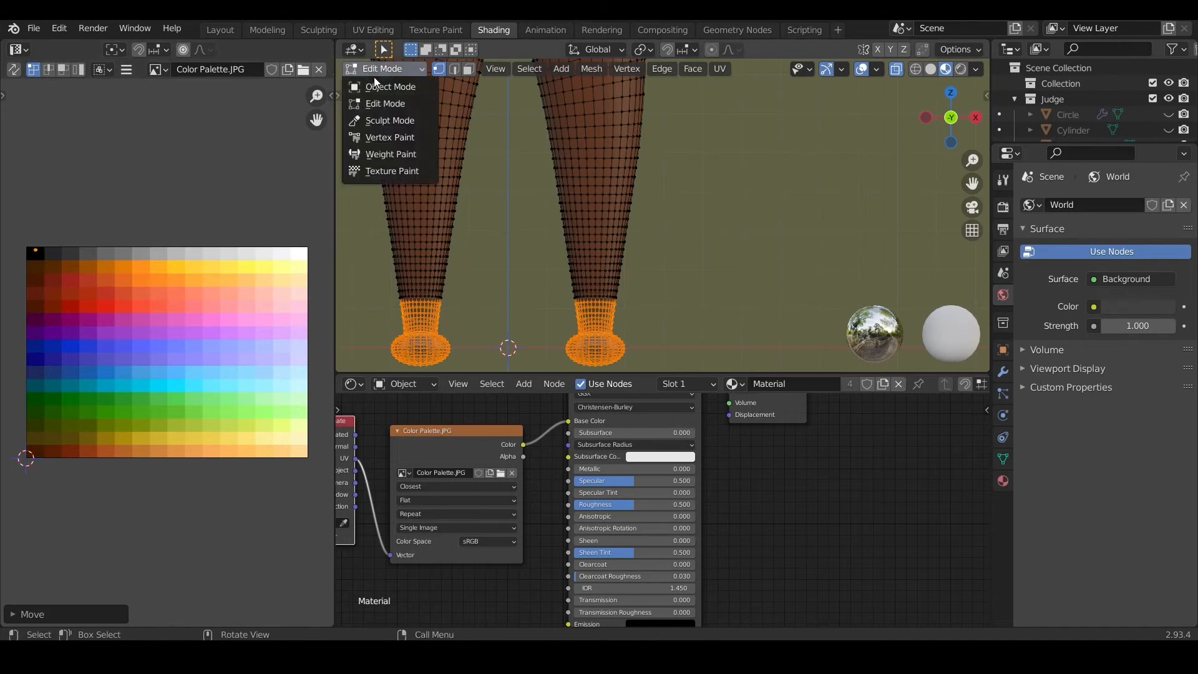
{"action": "left_click", "coordinate": [374, 84]}
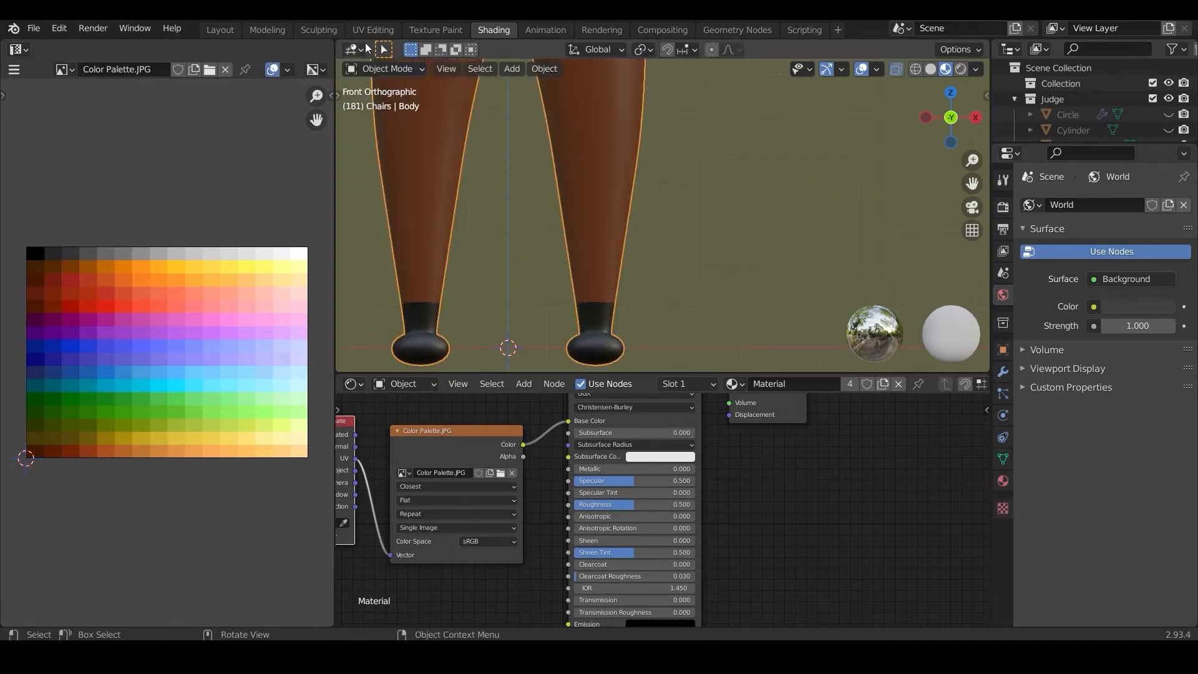
Step: Re-enter Edit Mode and select the vertices of the shirt area across the upper torso and the arms, leaving out the hands
{"action": "left_click", "coordinate": [377, 69]}
{"action": "left_click", "coordinate": [382, 96]}
{"action": "scroll", "coordinate": [502, 145], "scroll_direction": "down", "scroll_amount": 4}
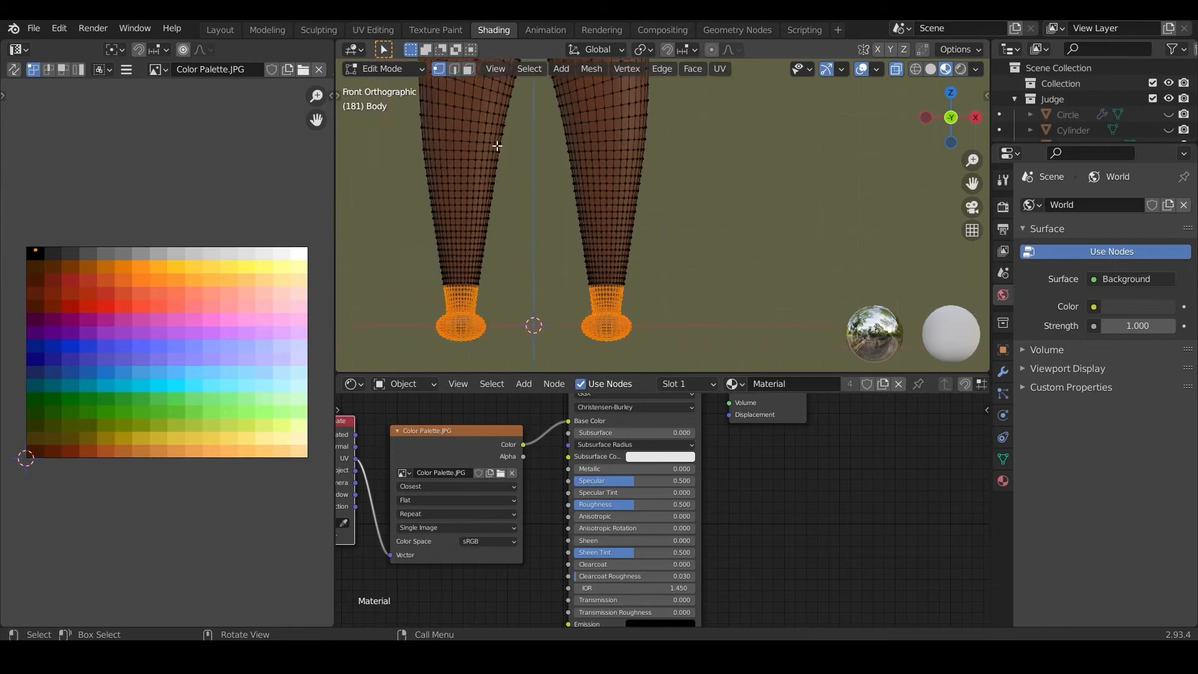
{"action": "middle_click_drag", "start_coordinate": [503, 145], "coordinate": [470, 346], "text": "shift"}
{"action": "scroll", "coordinate": [516, 249], "scroll_direction": "up", "scroll_amount": 4, "text": "shift"}
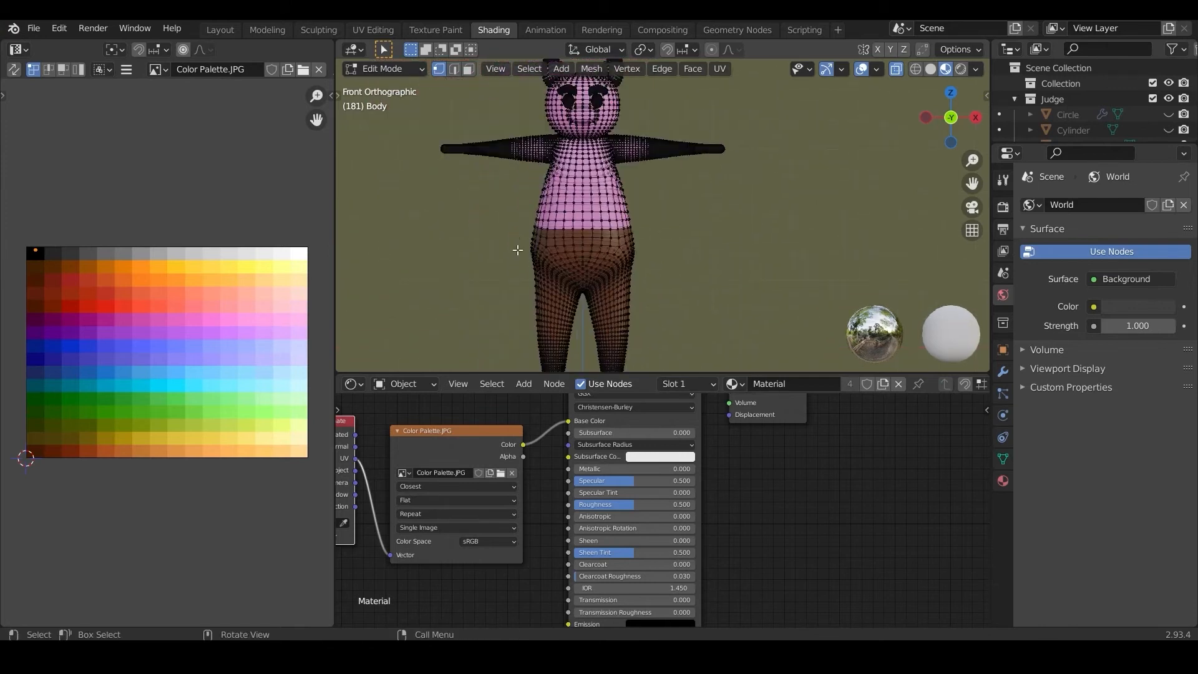
{"action": "left_click_drag", "start_coordinate": [517, 209], "coordinate": [831, 305]}
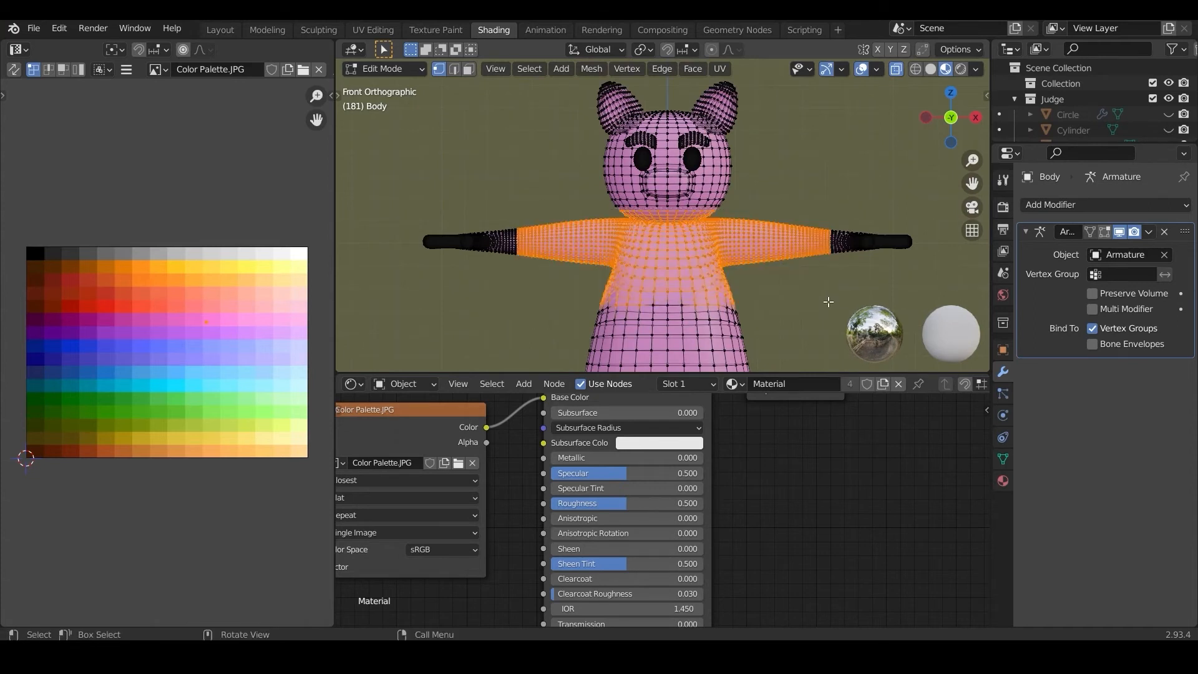
{"action": "scroll", "coordinate": [722, 251], "scroll_direction": "up", "scroll_amount": 4}
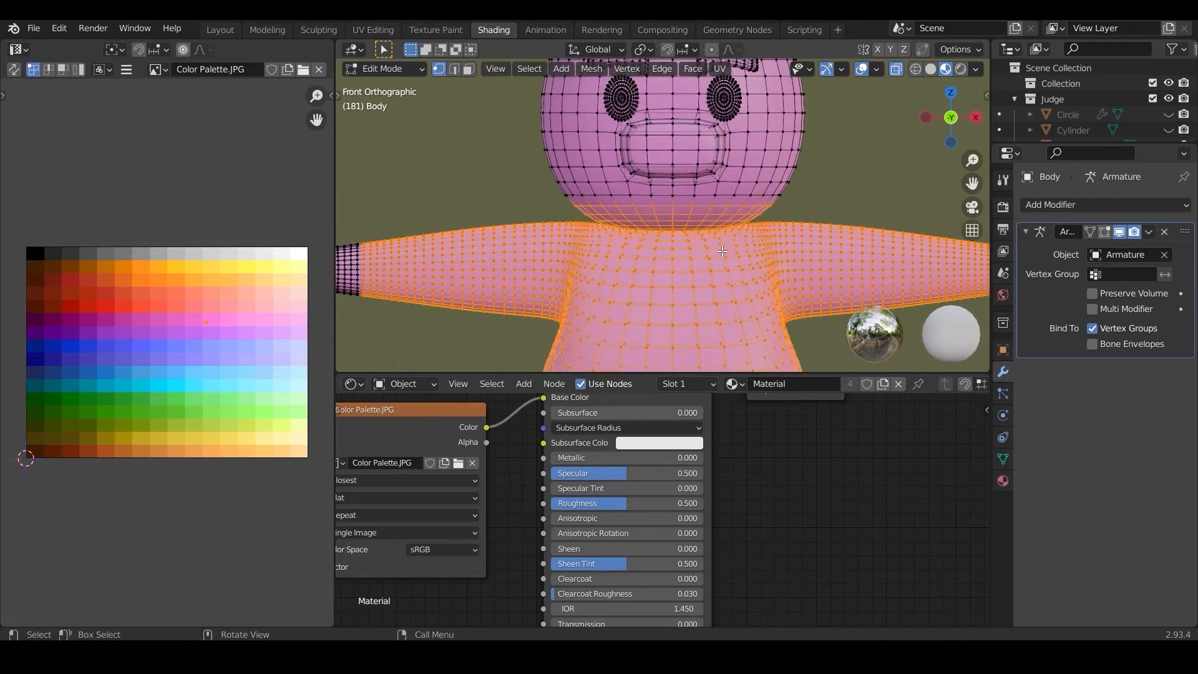
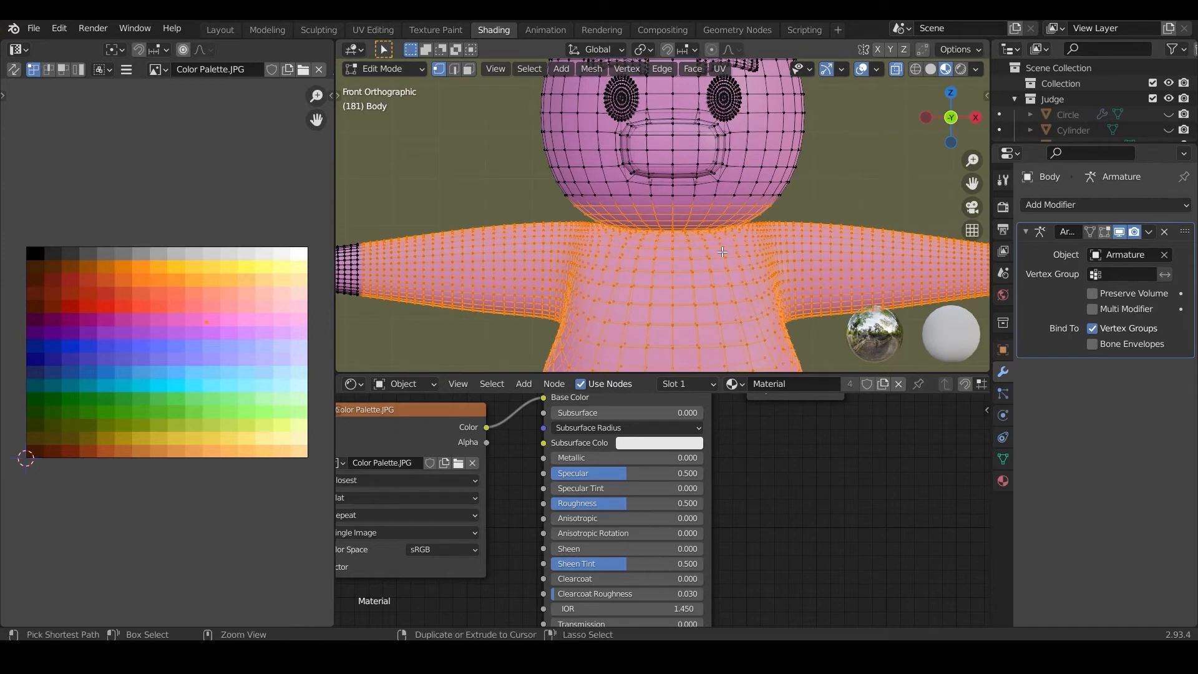
Step: Shrink the shirt selection by seven rings so it ends at the neckline and leaves the head and lower arms out
{"action": "key", "text": "ctrl+KP_Subtract"}
{"action": "key", "text": "ctrl+KP_Subtract"}
{"action": "key", "text": "ctrl+KP_Subtract"}
{"action": "key", "text": "ctrl+KP_Subtract"}
{"action": "key", "text": "ctrl+KP_Subtract"}
{"action": "key", "text": "ctrl+KP_Subtract"}
{"action": "key", "text": "ctrl+KP_Subtract"}
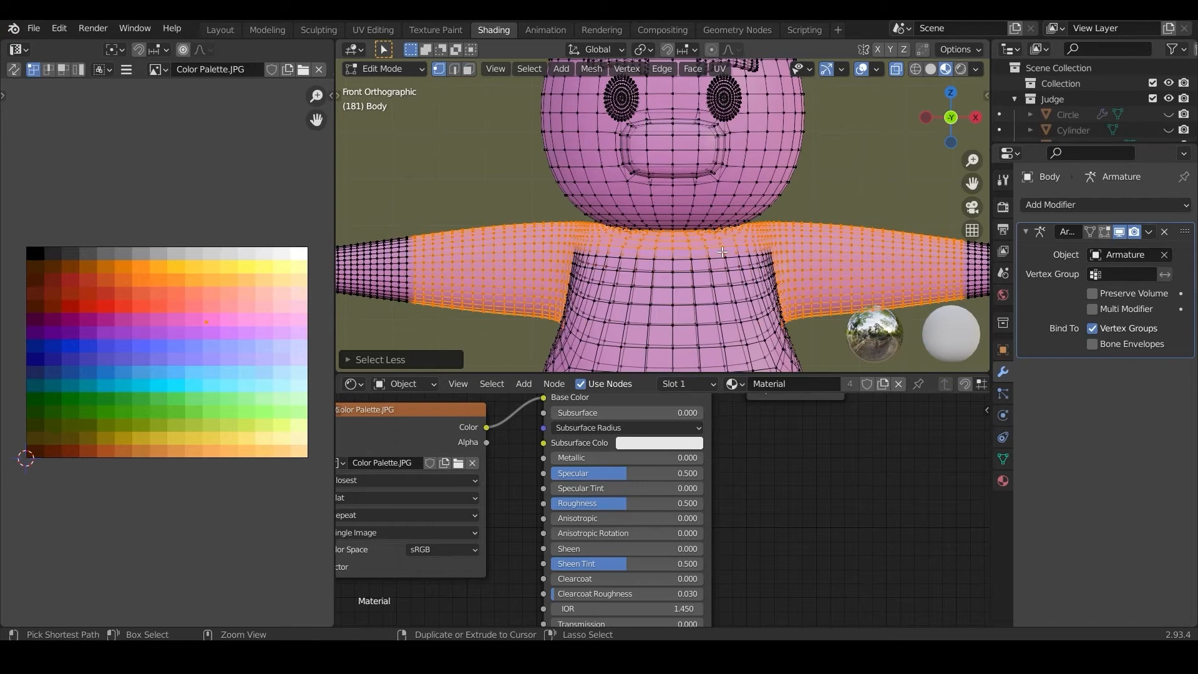
{"action": "key", "text": "ctrl+KP_Subtract"}
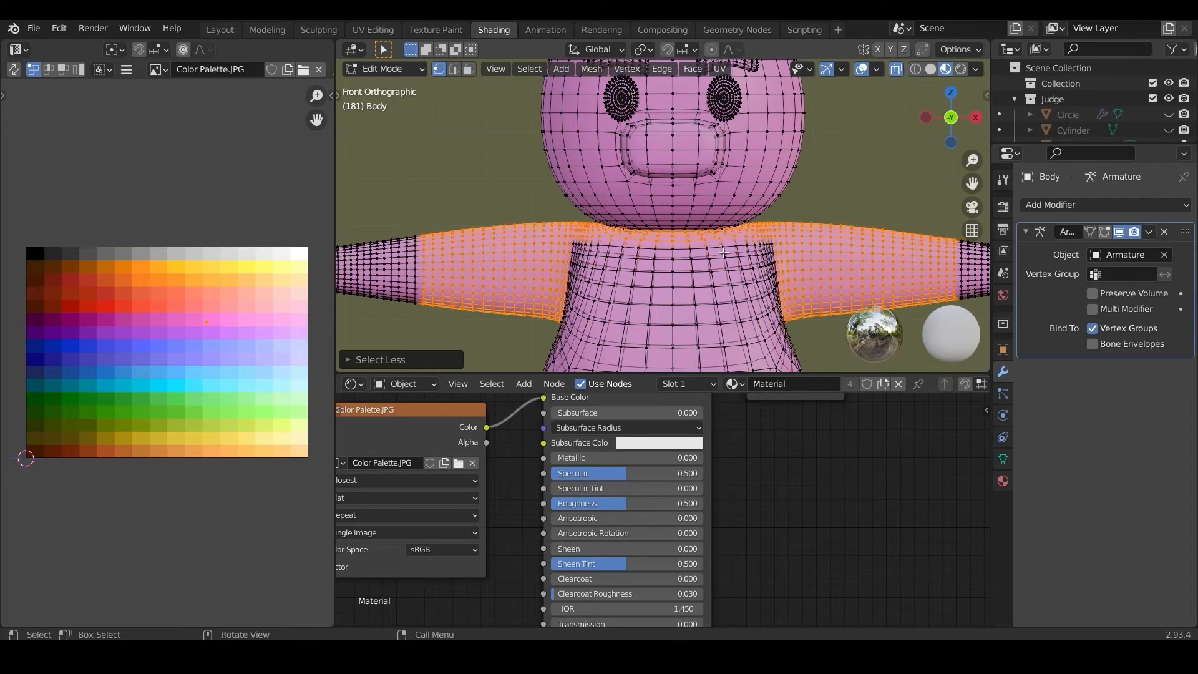
{"action": "middle_click_drag", "start_coordinate": [688, 207], "coordinate": [473, 172]}
{"action": "scroll", "coordinate": [577, 201], "scroll_direction": "up", "scroll_amount": 4}
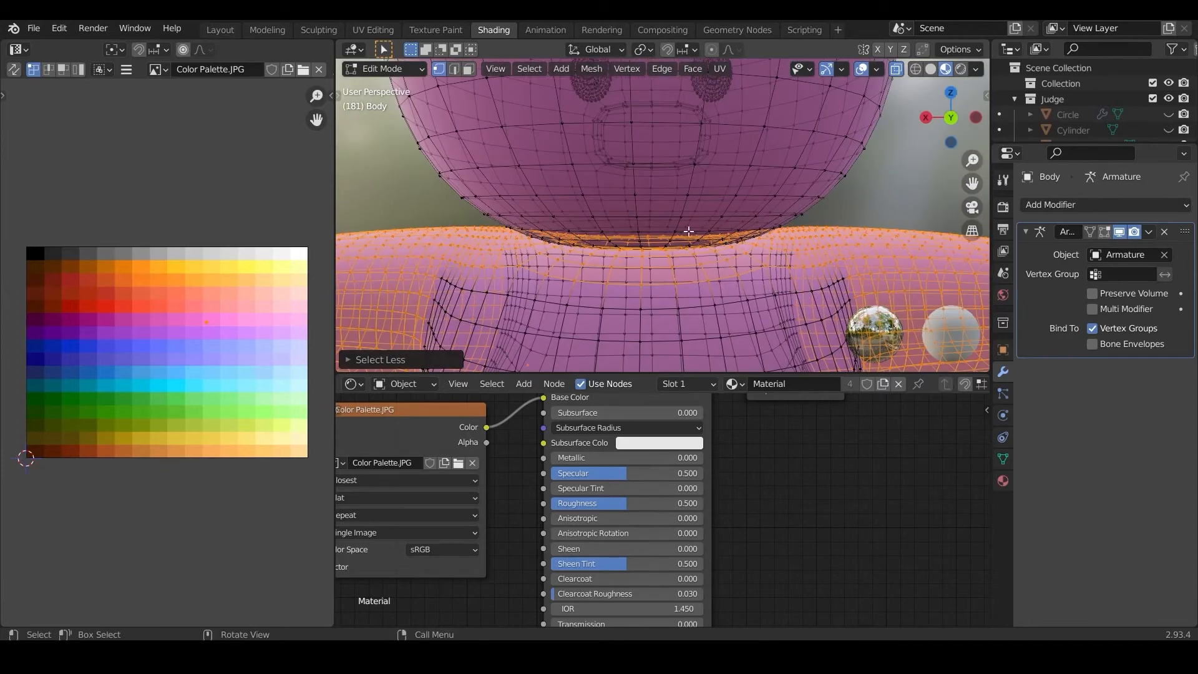
{"action": "middle_click_drag", "start_coordinate": [749, 235], "coordinate": [434, 241]}
{"action": "key", "text": "KP_1"}
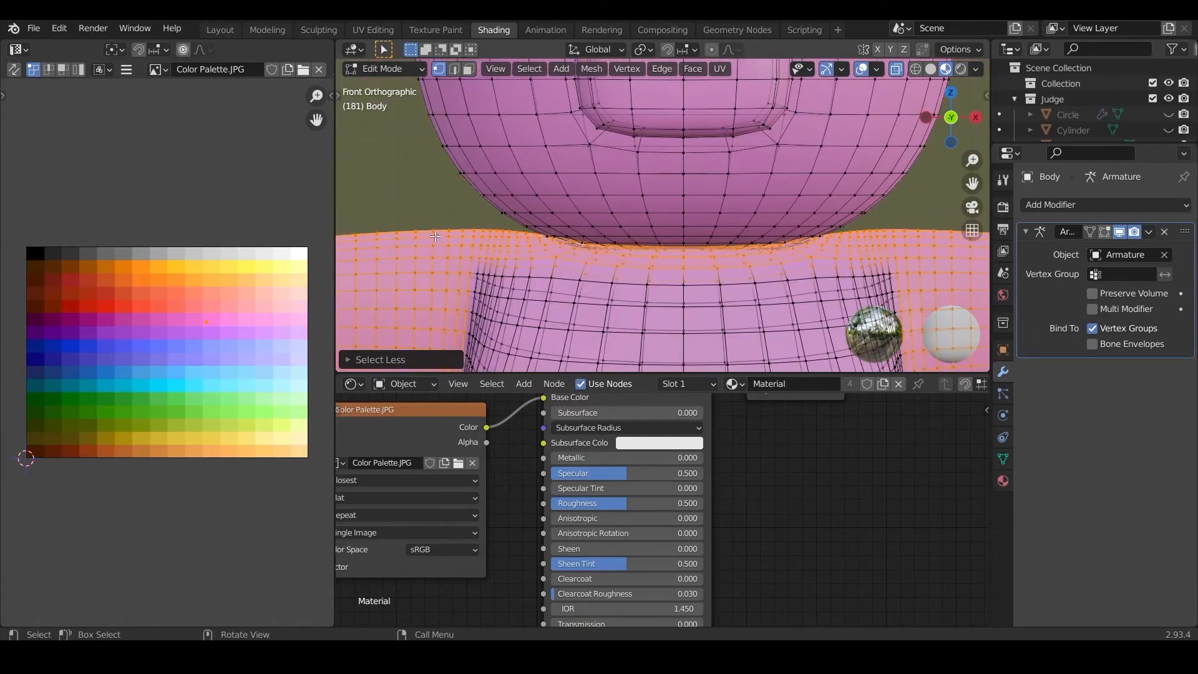
Step: Add the torso vertices from the chest down to just above the trousers to the shirt selection
{"action": "scroll", "coordinate": [435, 236], "scroll_direction": "down", "scroll_amount": 3}
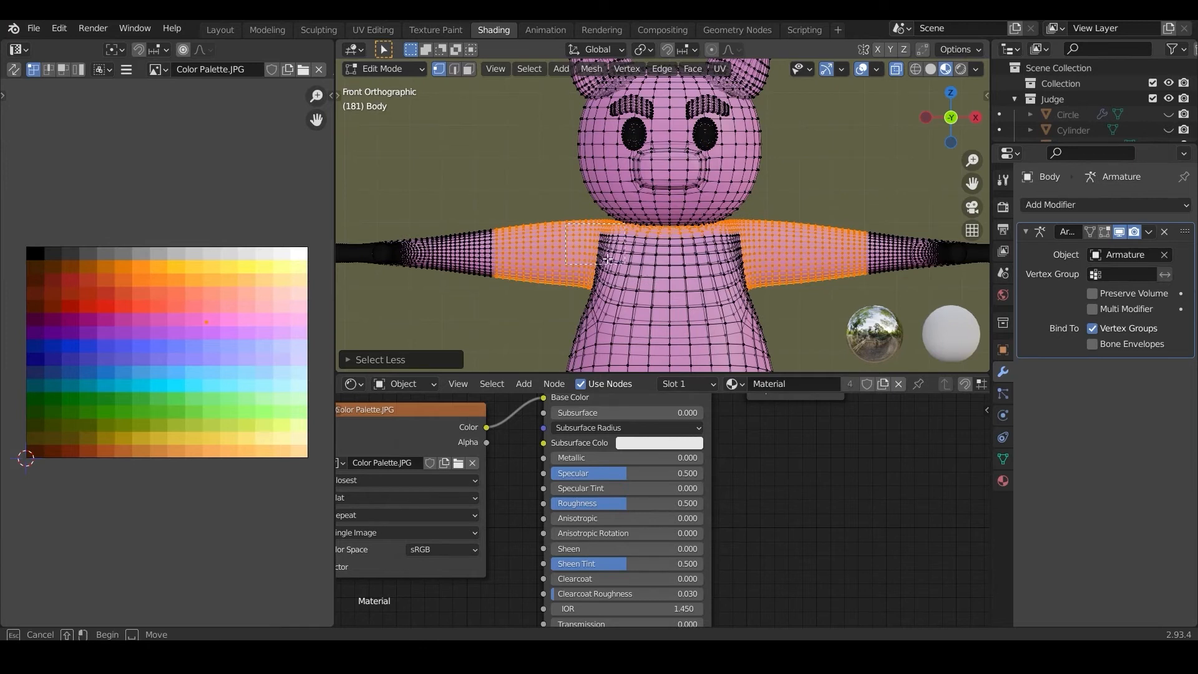
{"action": "left_click", "coordinate": [572, 252], "text": "shift"}
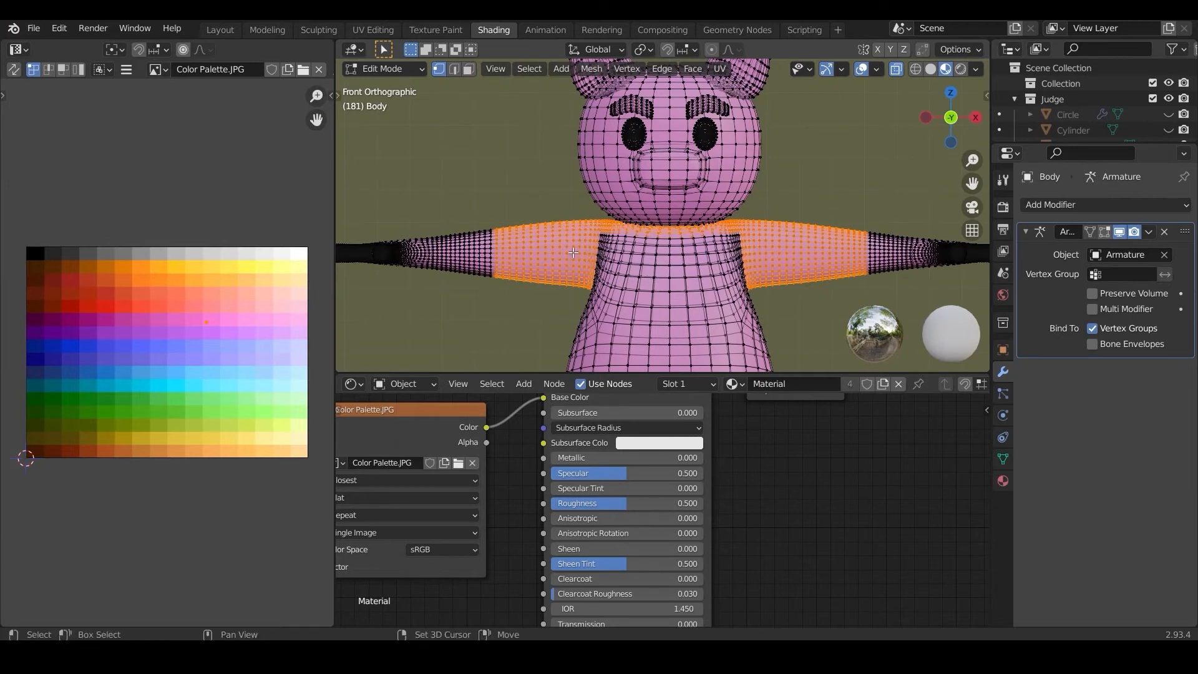
{"action": "mouse_move", "coordinate": [573, 237]}
{"action": "left_mouse_down", "text": "shift"}
{"action": "mouse_move", "coordinate": [770, 307]}
{"action": "mouse_move", "coordinate": [745, 302]}
{"action": "left_mouse_up", "text": "shift"}
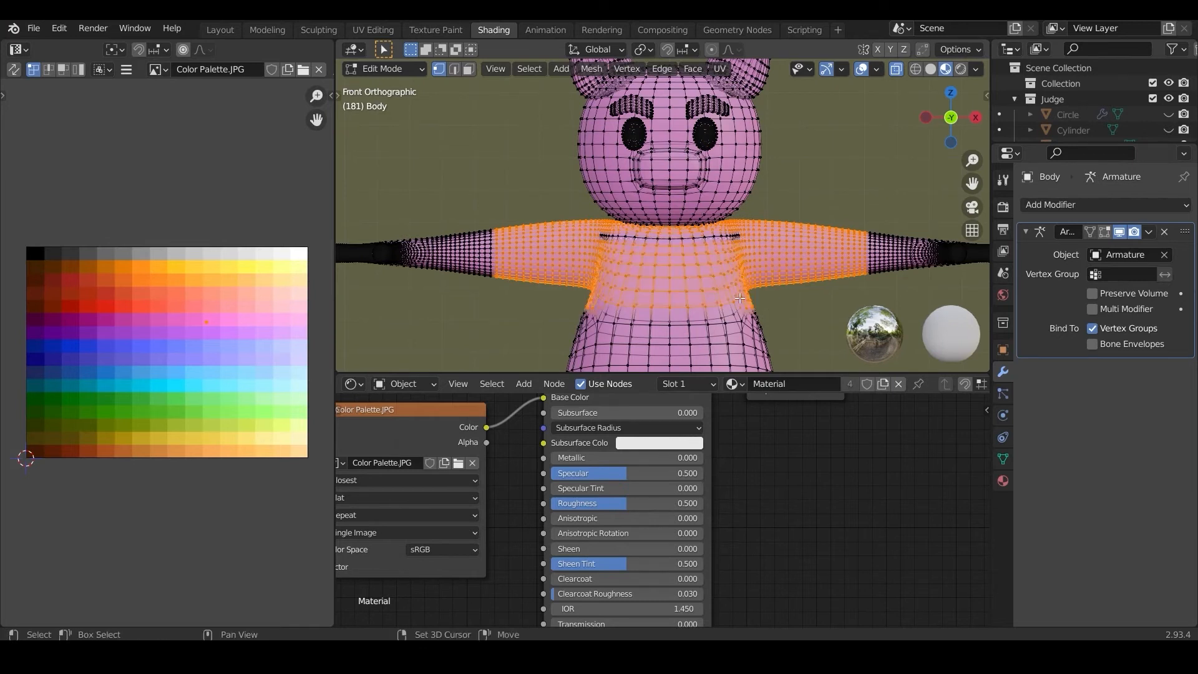
{"action": "left_click_drag", "start_coordinate": [597, 235], "coordinate": [630, 257]}
{"action": "left_click_drag", "start_coordinate": [737, 277], "coordinate": [739, 277]}
{"action": "scroll", "coordinate": [717, 285], "scroll_direction": "down", "scroll_amount": 4}
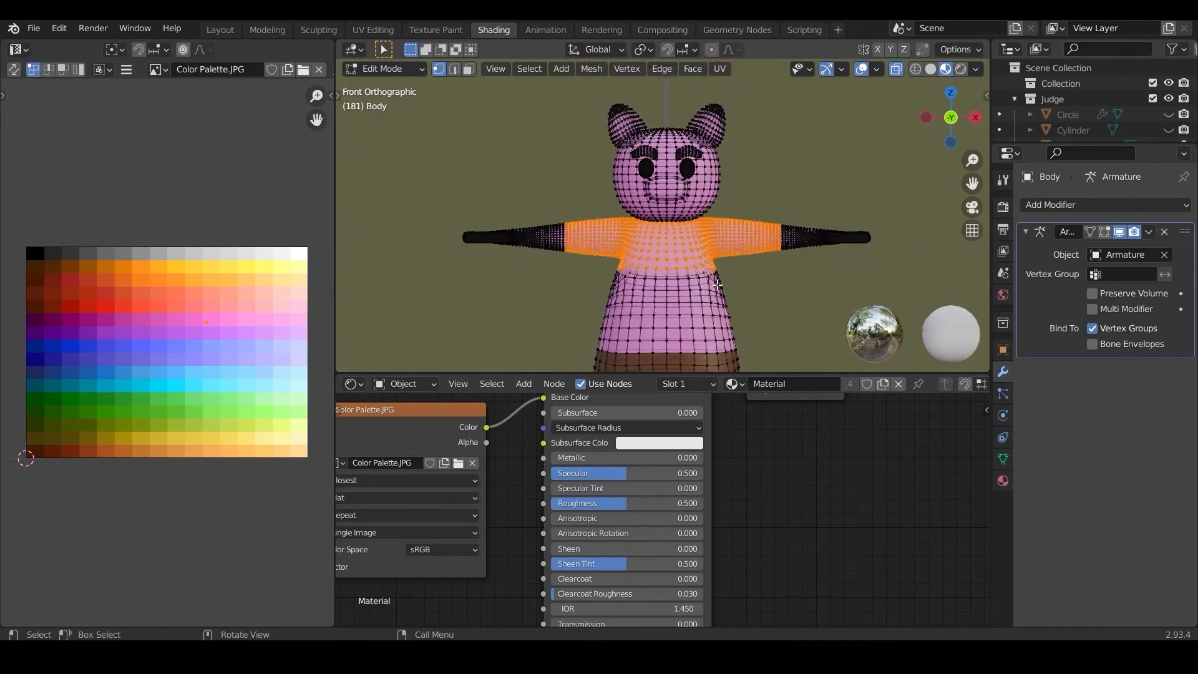
{"action": "left_click_drag", "start_coordinate": [613, 256], "coordinate": [734, 310]}
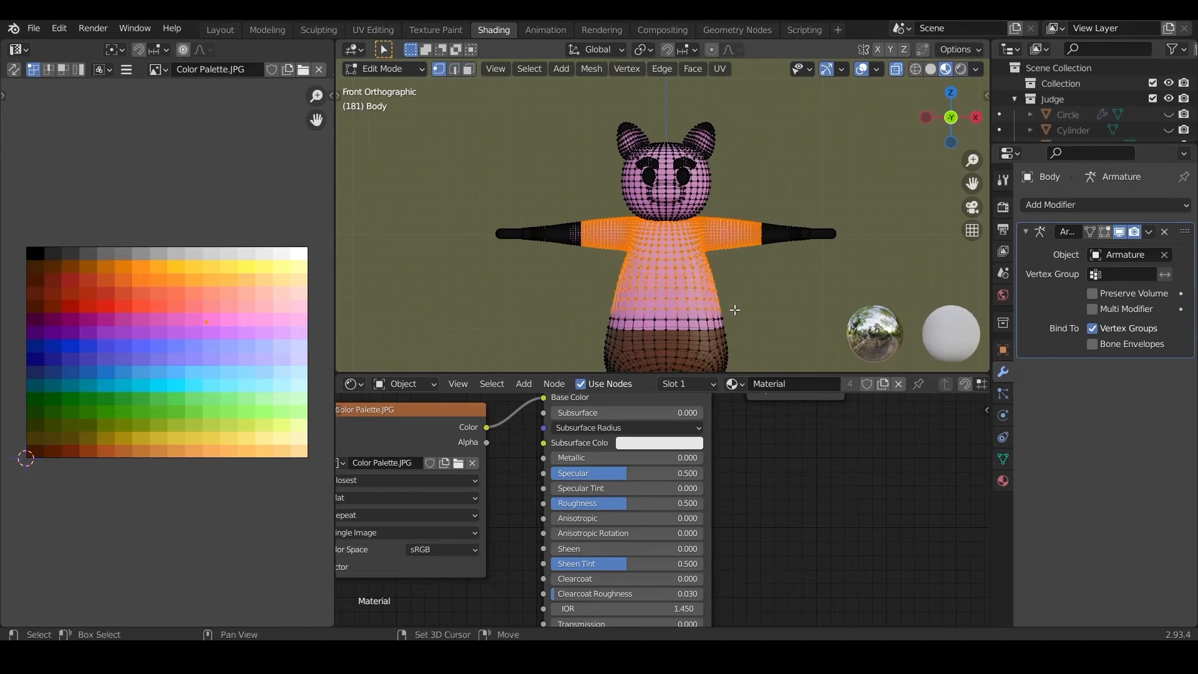
{"action": "scroll", "coordinate": [730, 262], "scroll_direction": "up", "scroll_amount": 4}
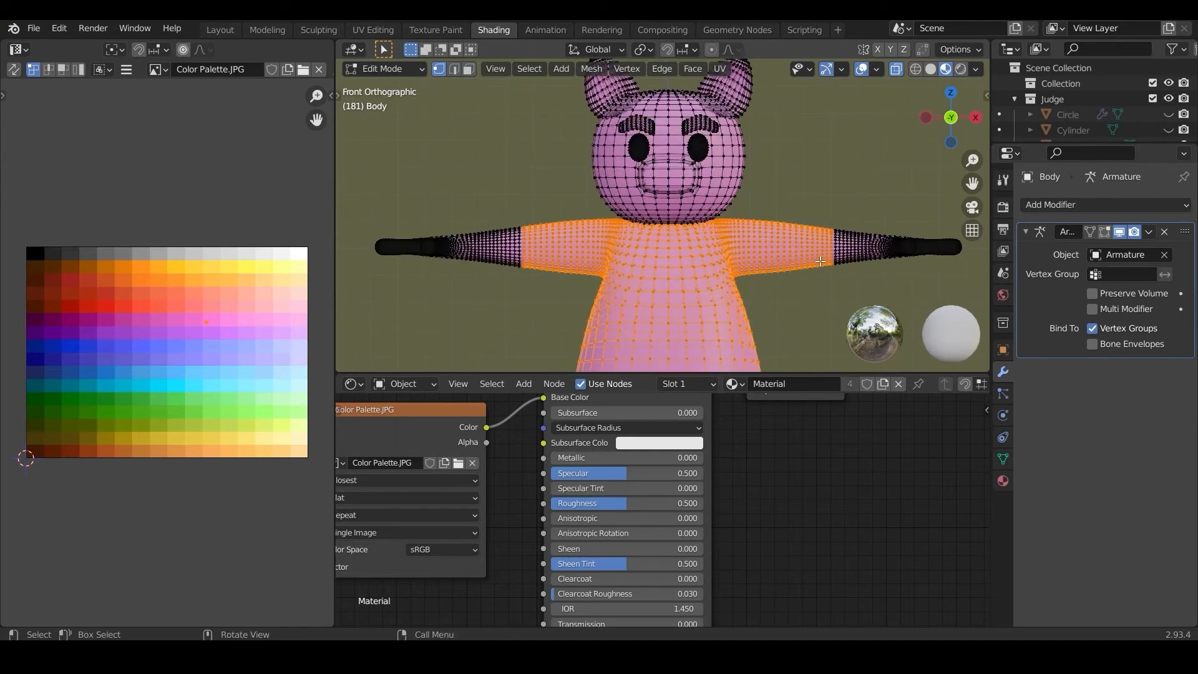
Step: Extend the shirt selection along both arms towards the wrists to lengthen the sleeves
{"action": "scroll", "coordinate": [819, 254], "scroll_direction": "up", "scroll_amount": 2}
{"action": "middle_click_drag", "start_coordinate": [819, 254], "coordinate": [636, 208], "text": "shift"}
{"action": "key", "text": "b"}
{"action": "left_click_drag", "start_coordinate": [632, 199], "coordinate": [753, 372]}
{"action": "scroll", "coordinate": [604, 290], "scroll_direction": "down", "scroll_amount": 4}
{"action": "middle_click_drag", "start_coordinate": [444, 247], "coordinate": [723, 251], "text": "shift"}
{"action": "scroll", "coordinate": [724, 250], "scroll_direction": "up", "scroll_amount": 4}
{"action": "left_click_drag", "start_coordinate": [688, 191], "coordinate": [462, 388]}
{"action": "scroll", "coordinate": [564, 237], "scroll_direction": "down", "scroll_amount": 4}
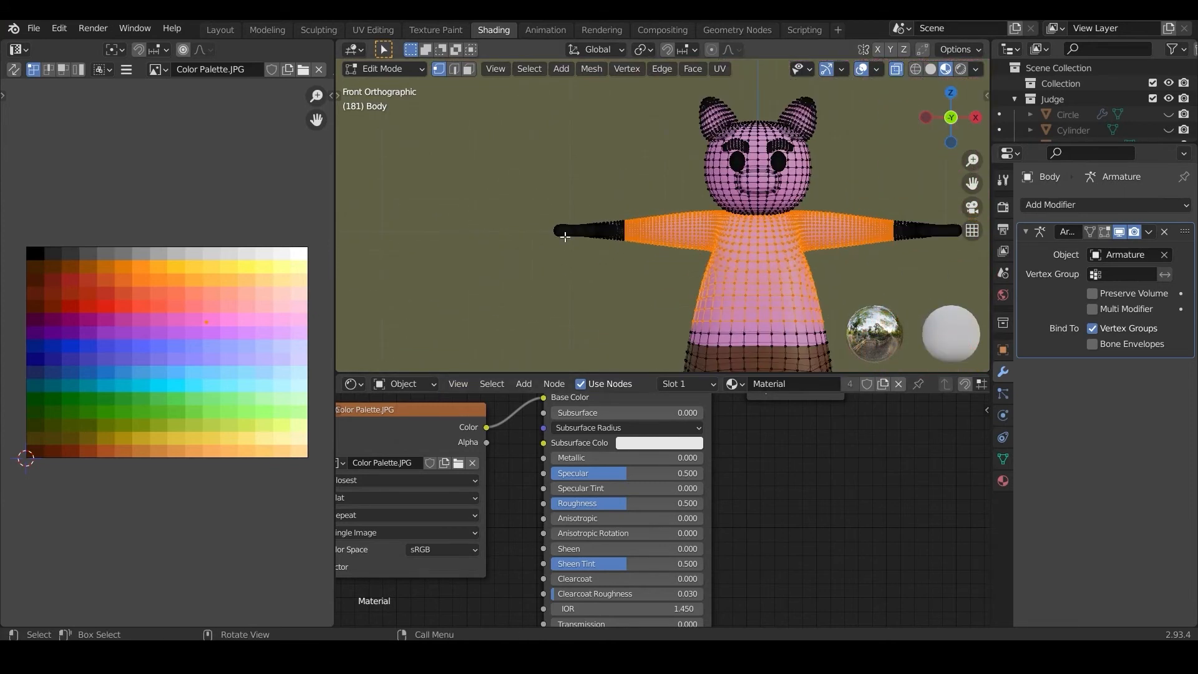
{"action": "middle_click_drag", "start_coordinate": [679, 265], "coordinate": [542, 233], "text": "shift"}
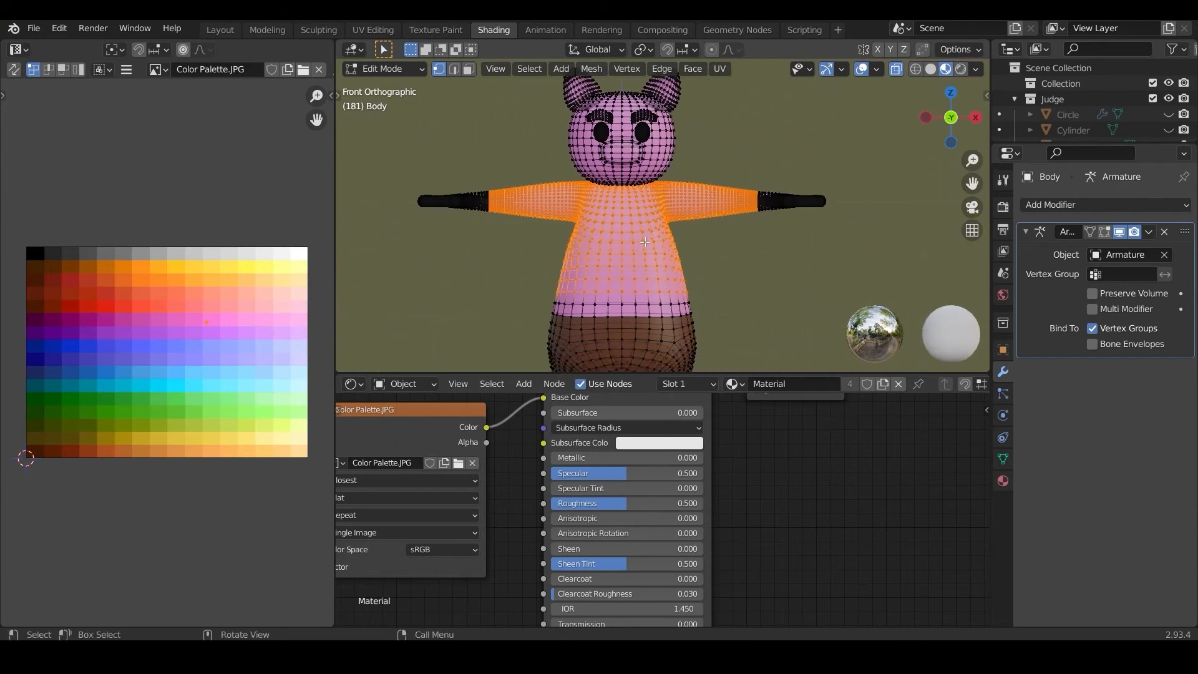
Step: Duplicate the selected shirt geometry in place and scale the copy up to about 1.23
{"action": "key", "text": "shift+d"}
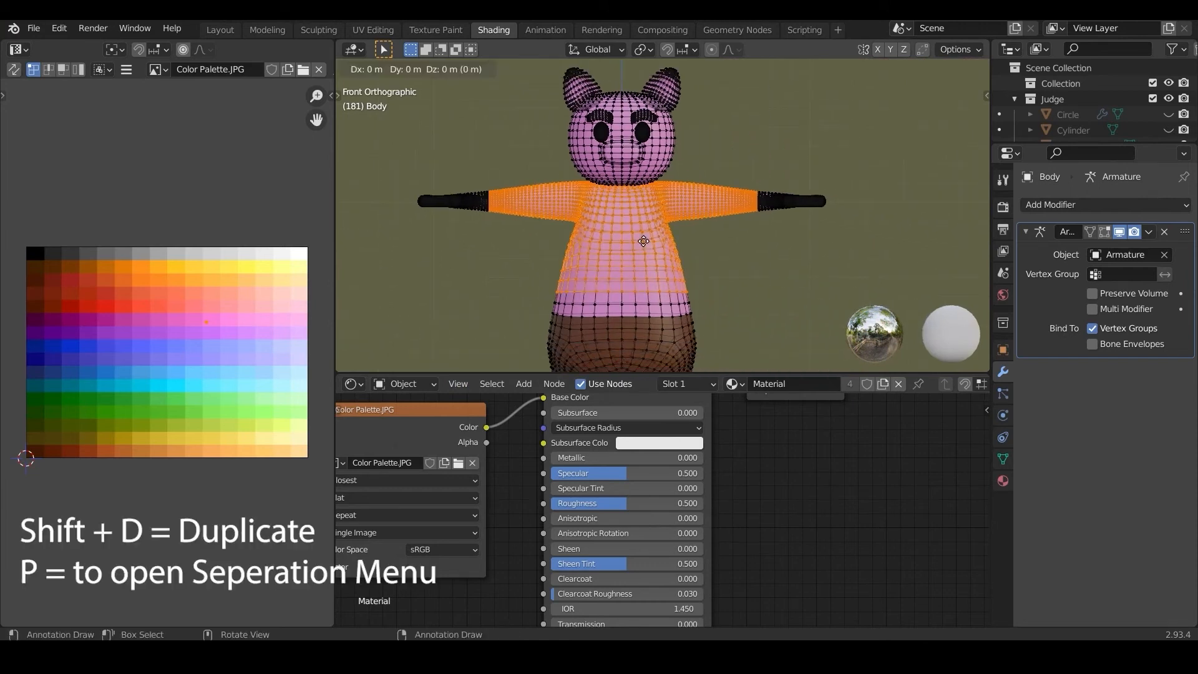
{"action": "right_click", "coordinate": [643, 241]}
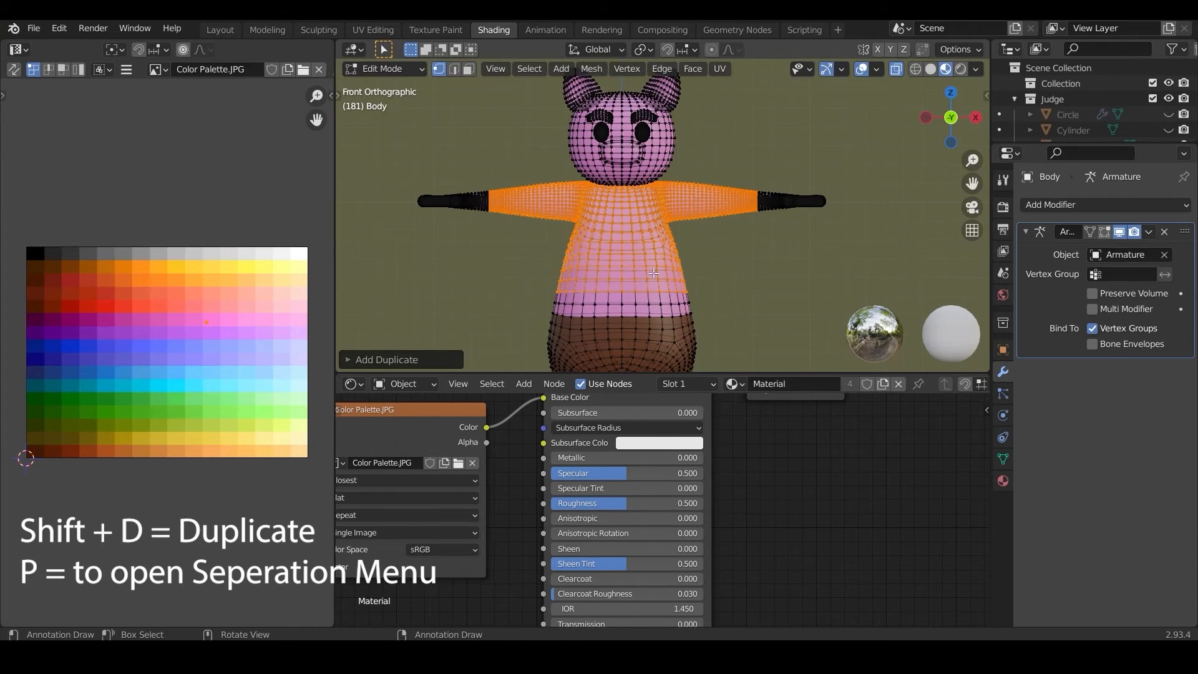
{"action": "key", "text": "s"}
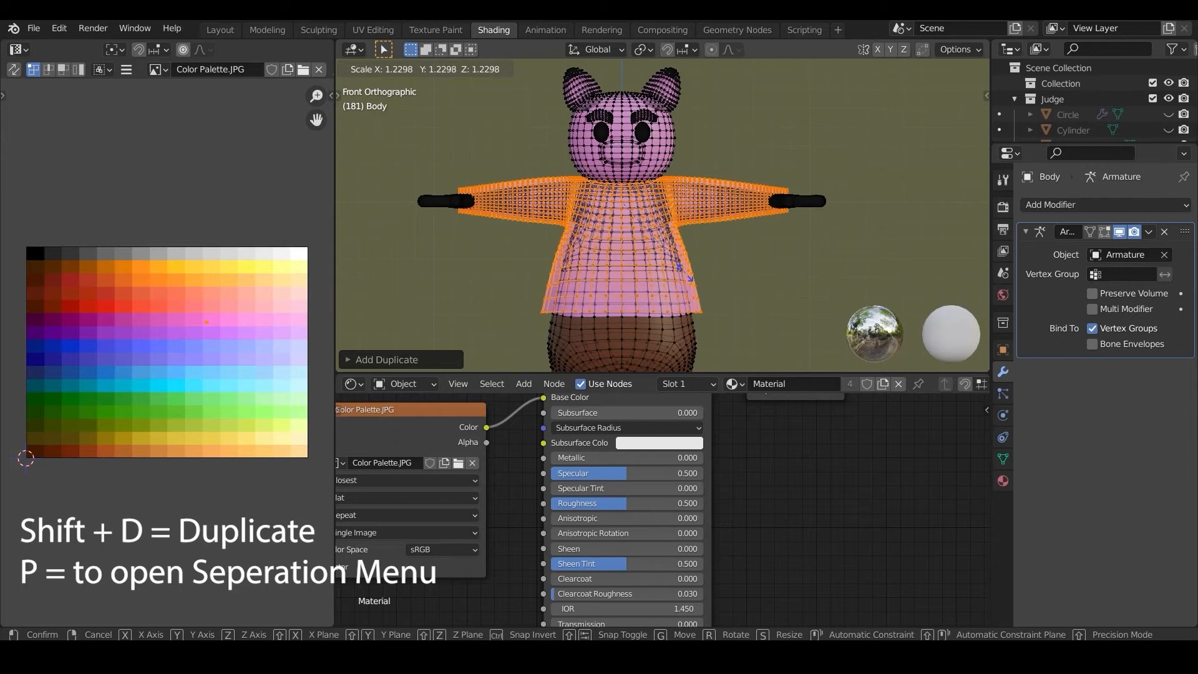
{"action": "left_click", "coordinate": [685, 274]}
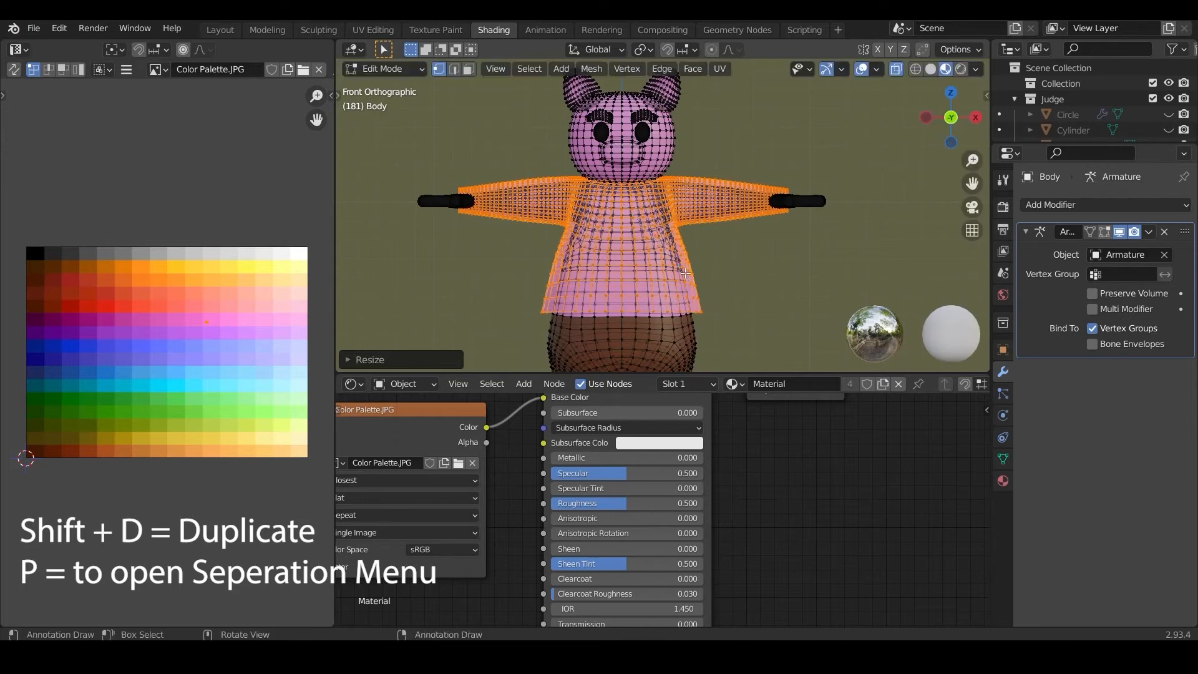
Step: Separate the enlarged copy into its own object, return to Object Mode and select the new shirt object
{"action": "key", "text": "p"}
{"action": "left_click", "coordinate": [679, 237]}
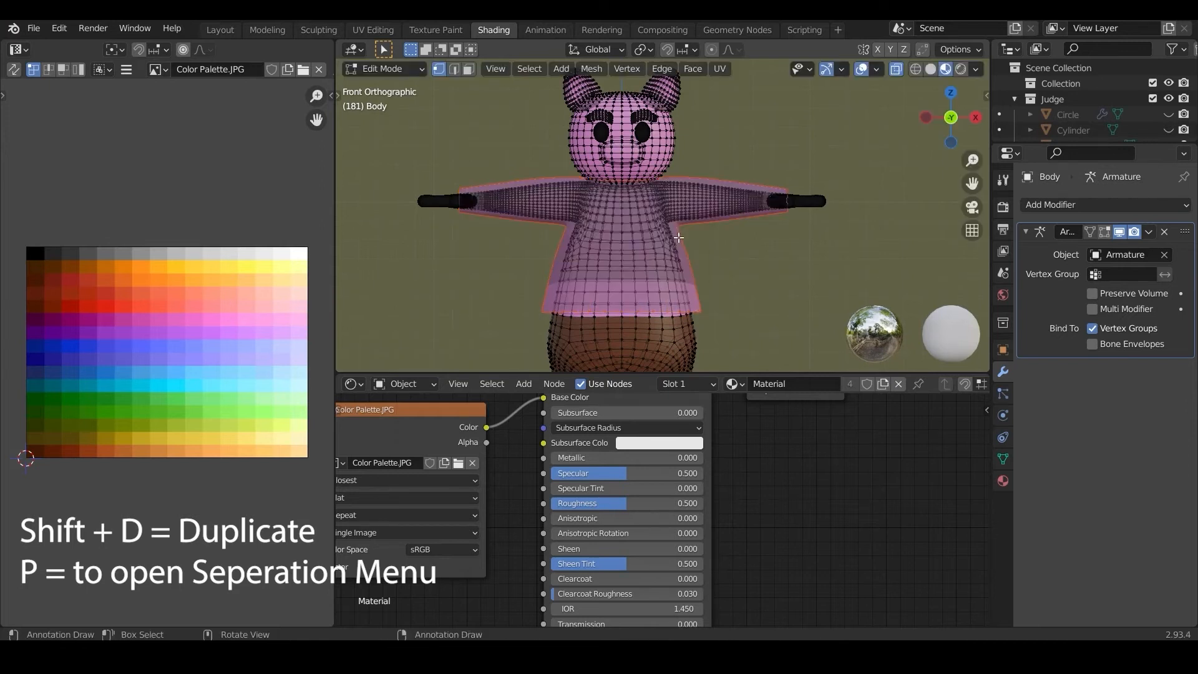
{"action": "left_click", "coordinate": [381, 67]}
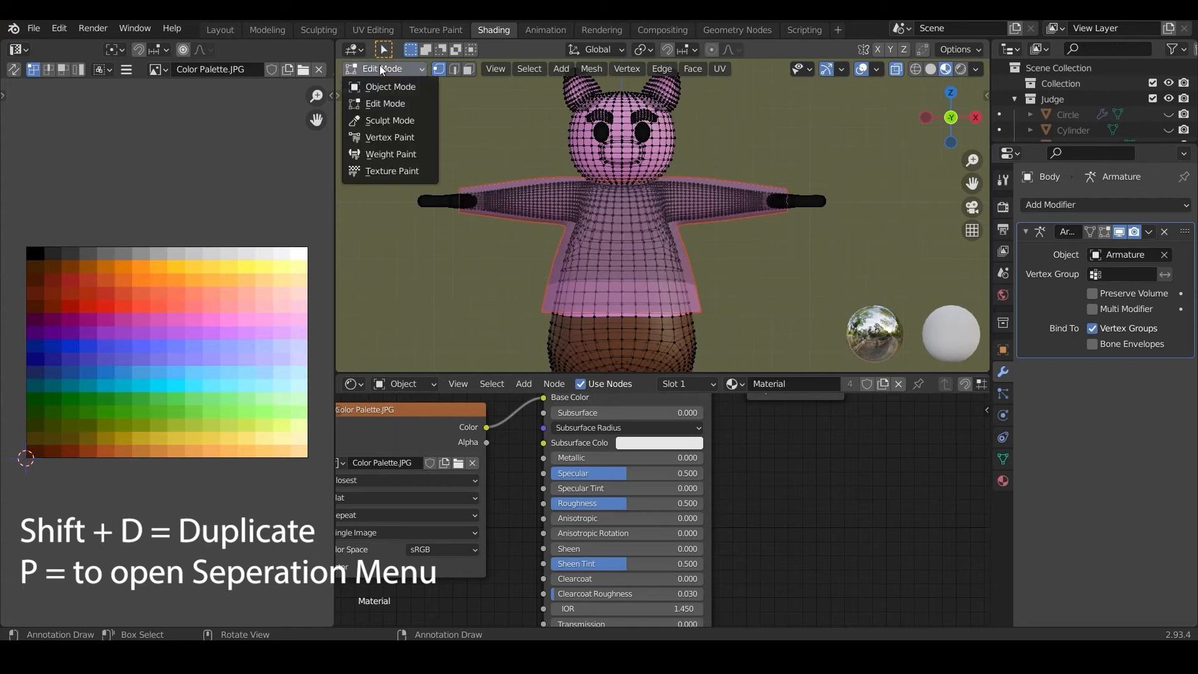
{"action": "left_click", "coordinate": [385, 89]}
{"action": "left_click", "coordinate": [633, 233]}
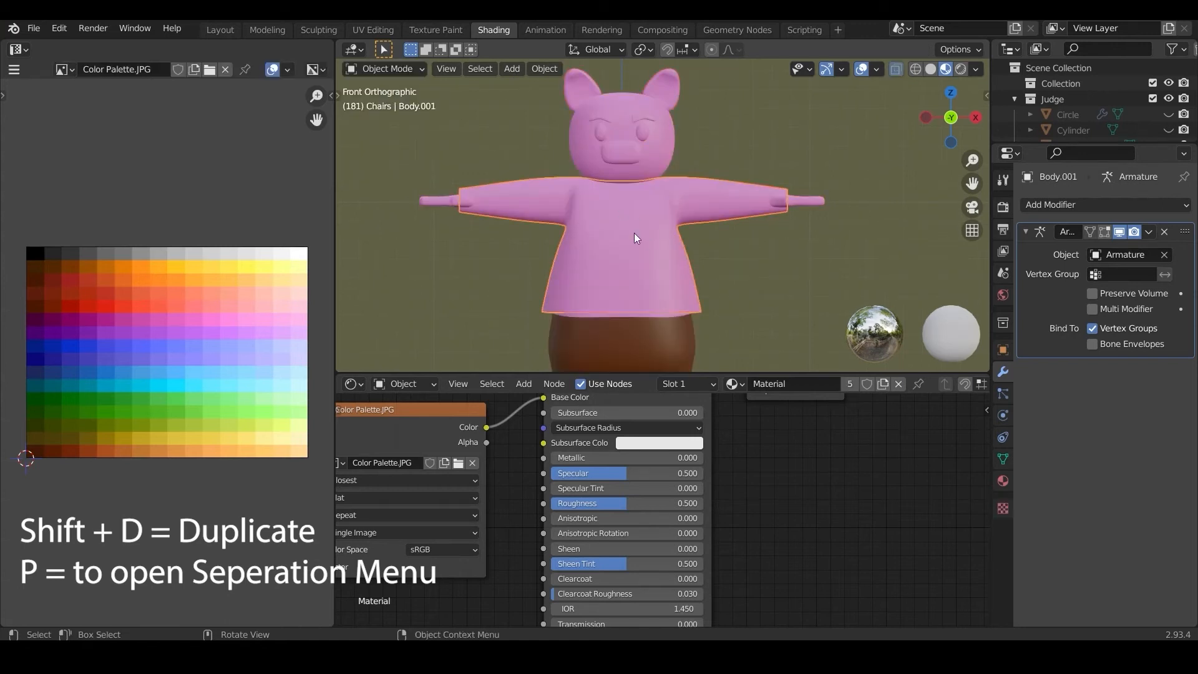
Step: In Edit Mode, move all of the shirt's UVs onto the black palette swatch and return to Object Mode
{"action": "left_click", "coordinate": [376, 69]}
{"action": "left_click", "coordinate": [377, 97]}
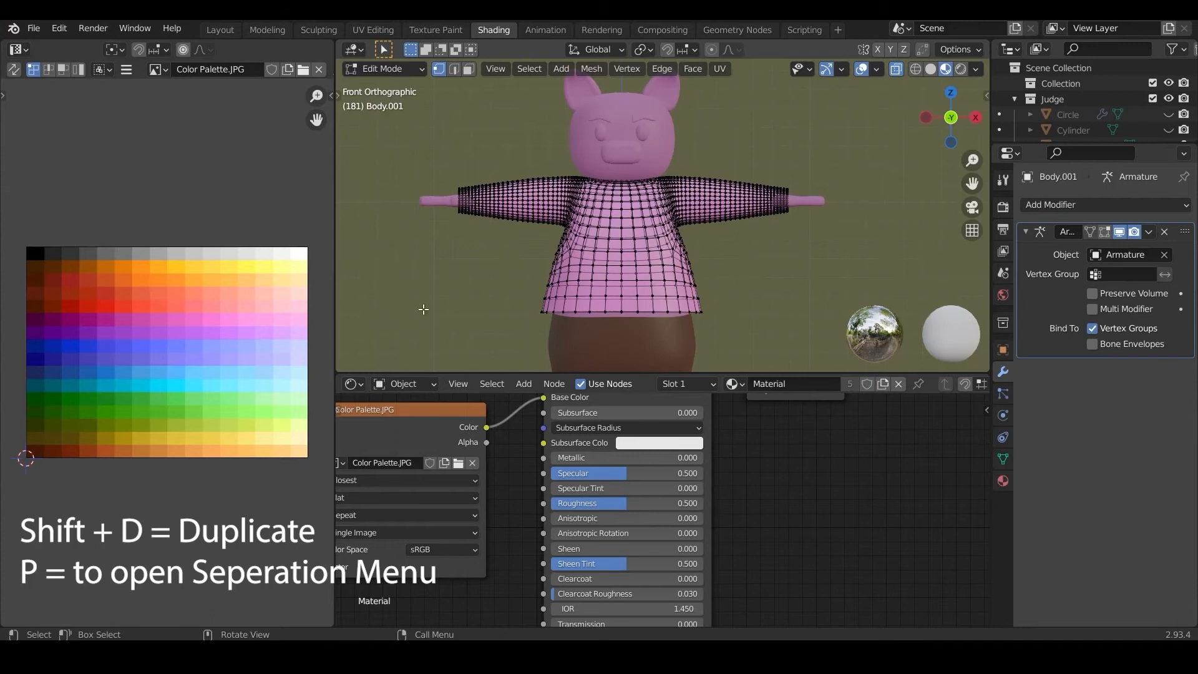
{"action": "key", "text": "a"}
{"action": "key", "text": "g"}
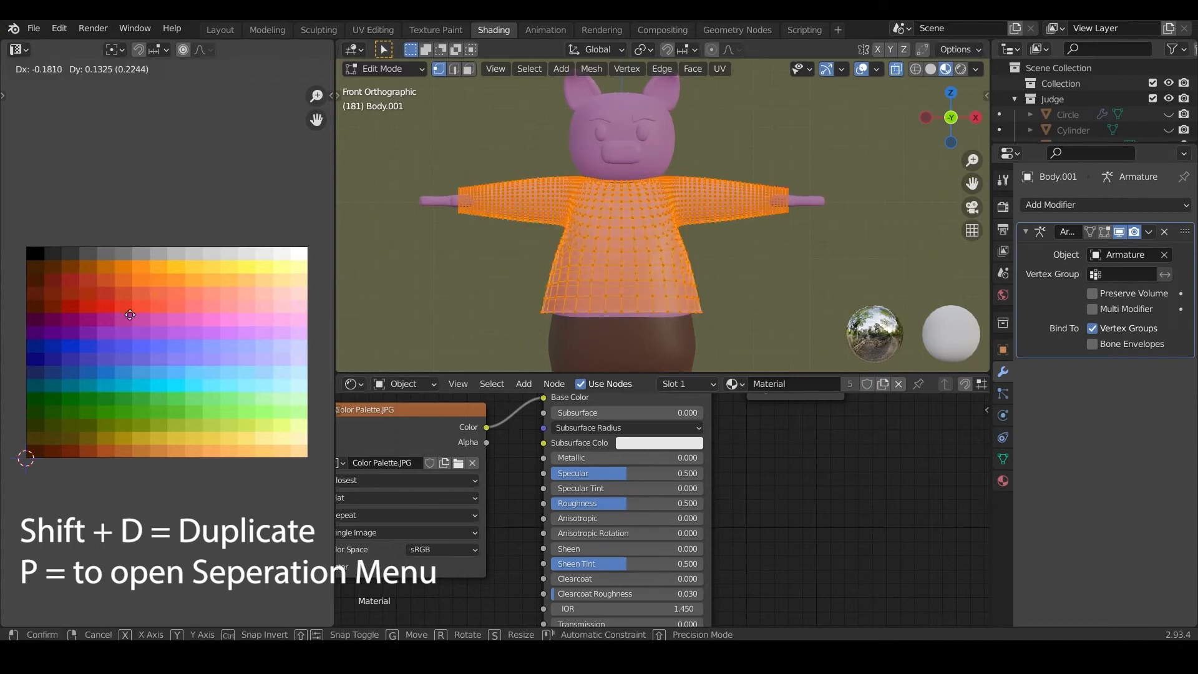
{"action": "left_click", "coordinate": [28, 279]}
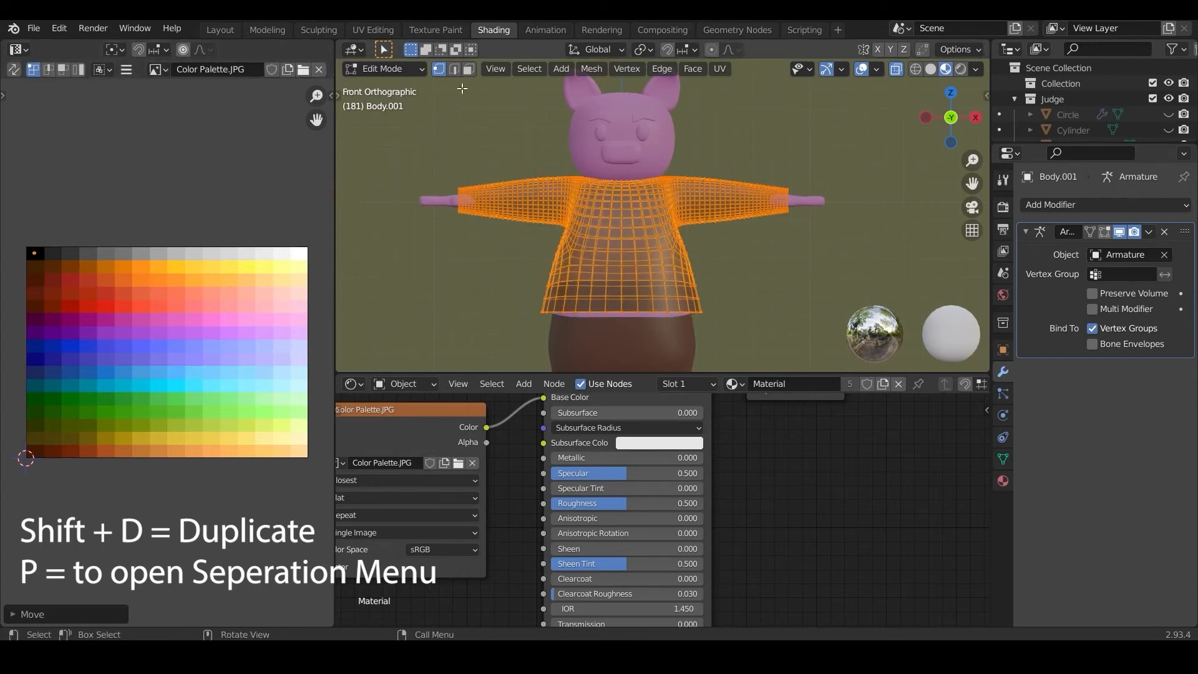
{"action": "left_click", "coordinate": [393, 73]}
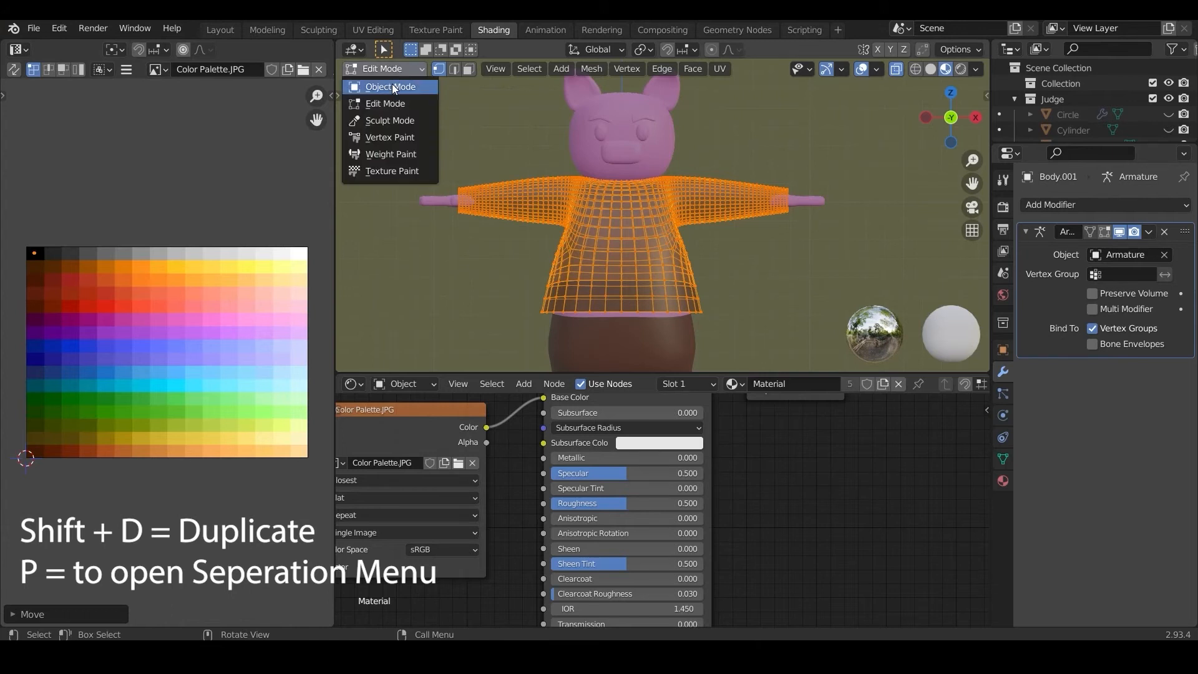
{"action": "left_click", "coordinate": [393, 87]}
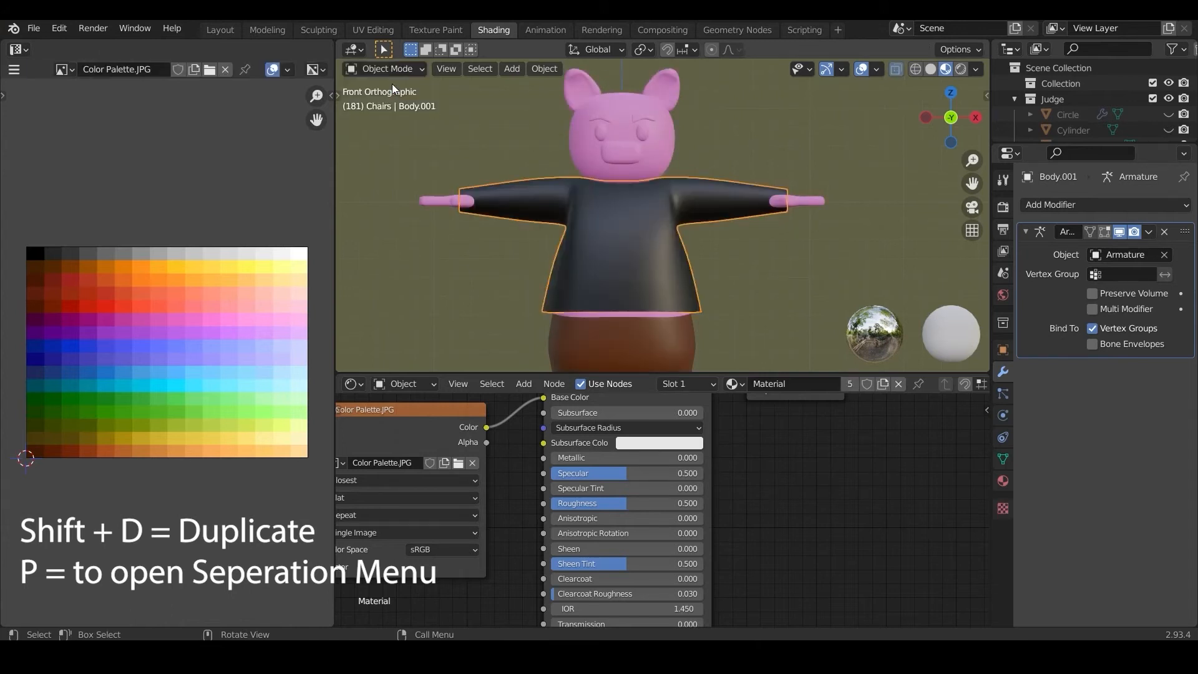
Step: Hide every object except the shirt
{"action": "scroll", "coordinate": [700, 261], "scroll_direction": "up", "scroll_amount": 5}
{"action": "middle_click_drag", "start_coordinate": [700, 259], "coordinate": [725, 268]}
{"action": "key", "text": "shift+h"}
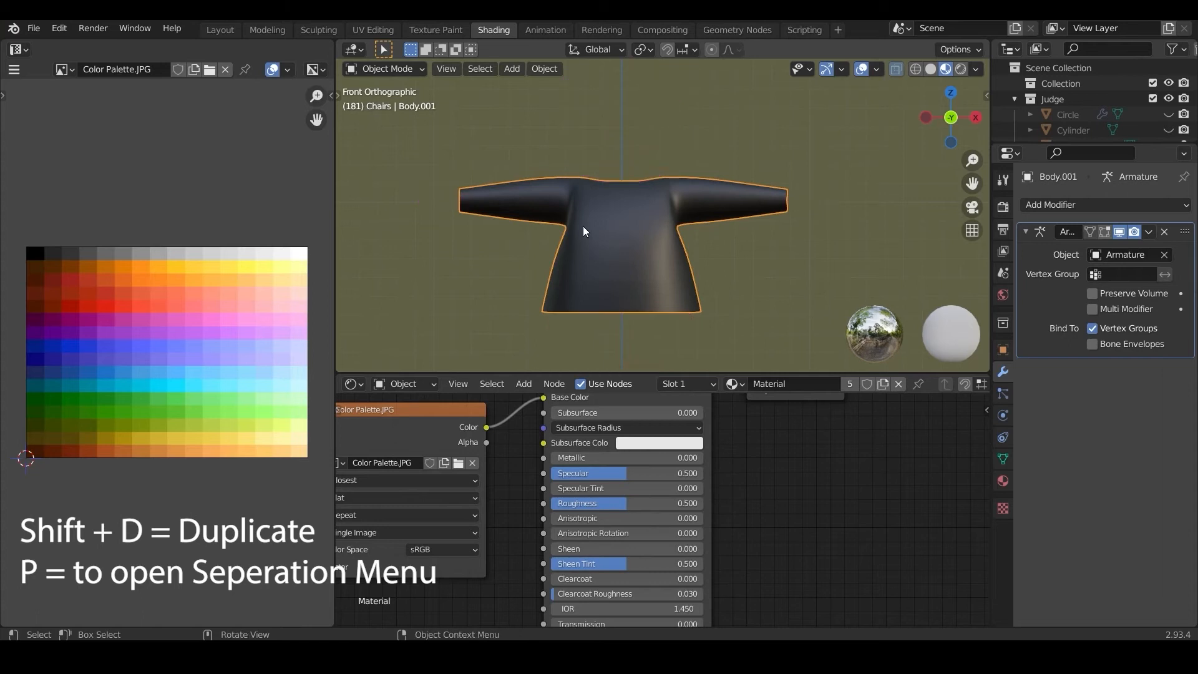
Step: In Edit Mode, delete all of the shirt's vertices on the negative X side of the centre line
{"action": "left_click", "coordinate": [370, 70]}
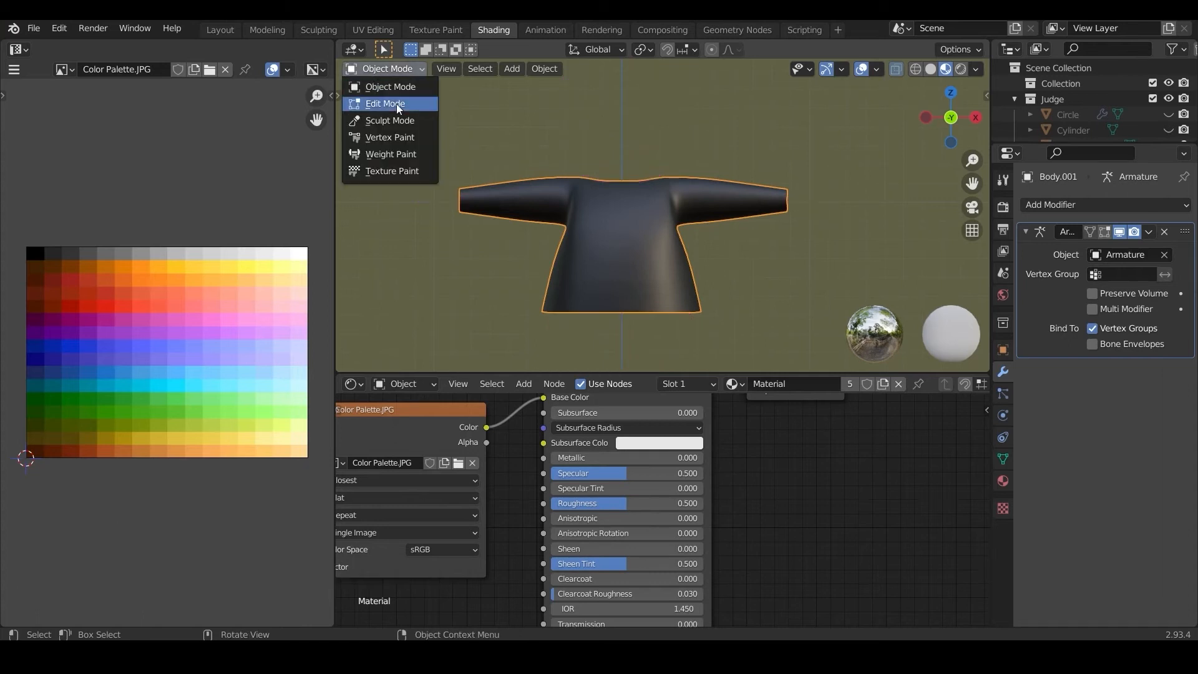
{"action": "left_click", "coordinate": [395, 105]}
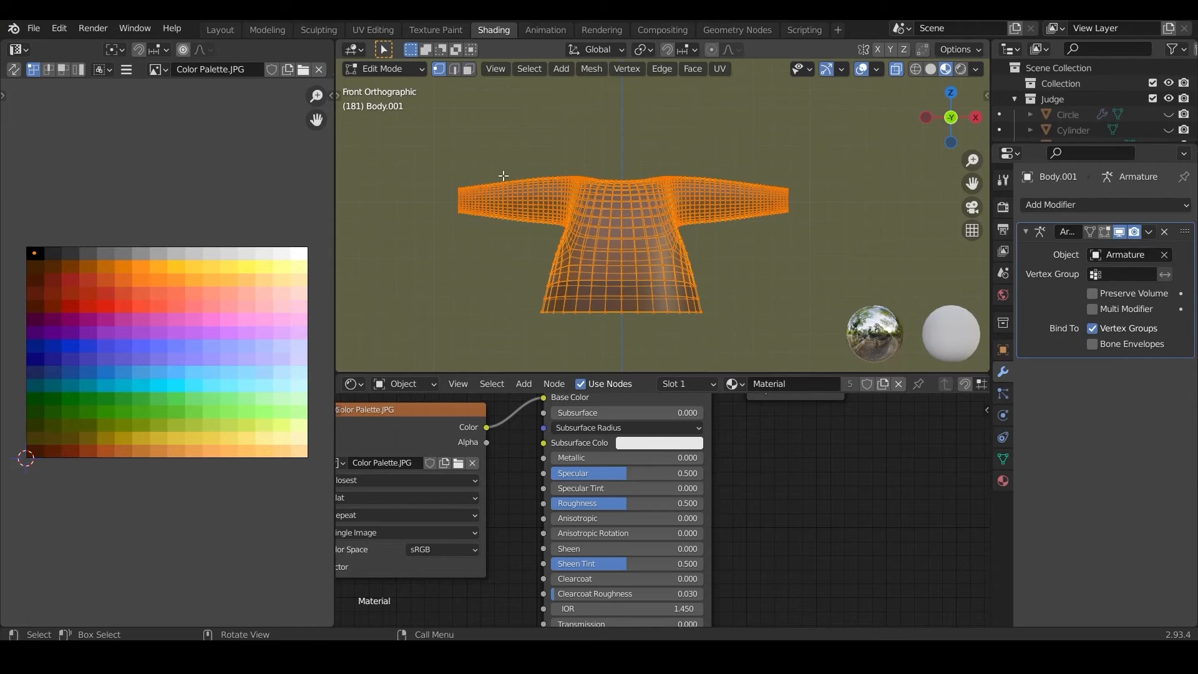
{"action": "left_click", "coordinate": [434, 157]}
{"action": "left_click_drag", "start_coordinate": [424, 152], "coordinate": [616, 343]}
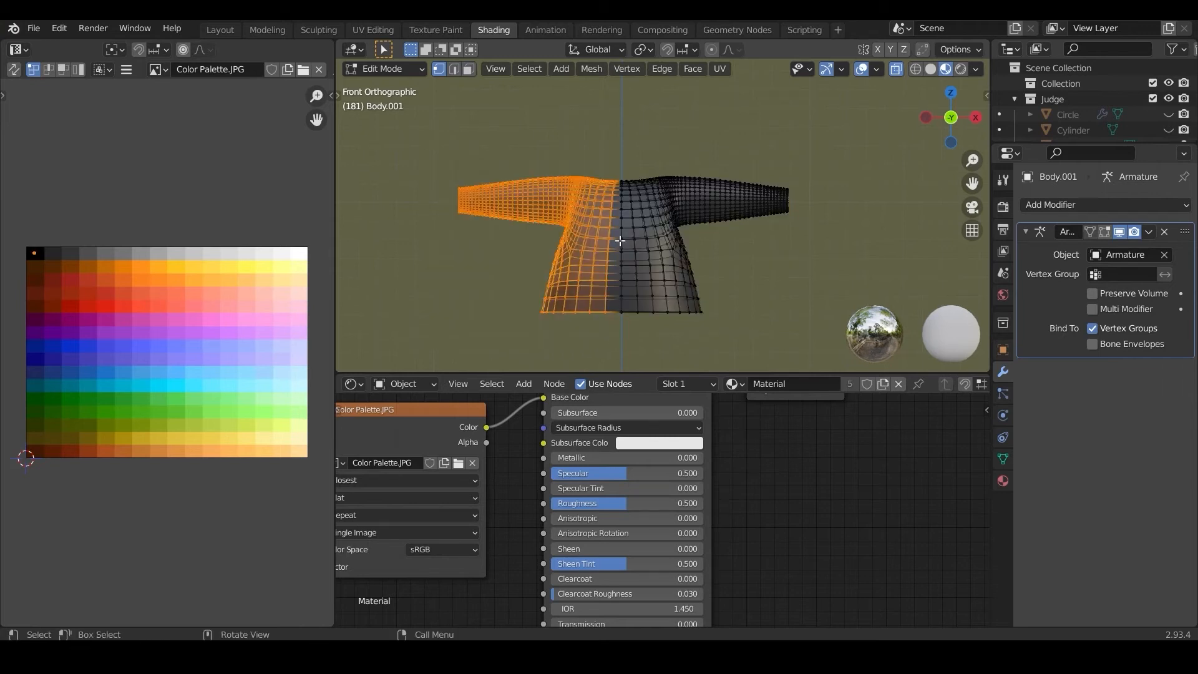
{"action": "scroll", "coordinate": [620, 241], "scroll_direction": "up", "scroll_amount": 4}
{"action": "middle_click_drag", "start_coordinate": [633, 177], "coordinate": [665, 342], "text": "shift"}
{"action": "middle_click_drag", "start_coordinate": [665, 261], "coordinate": [653, 330]}
{"action": "key", "text": "KP_7"}
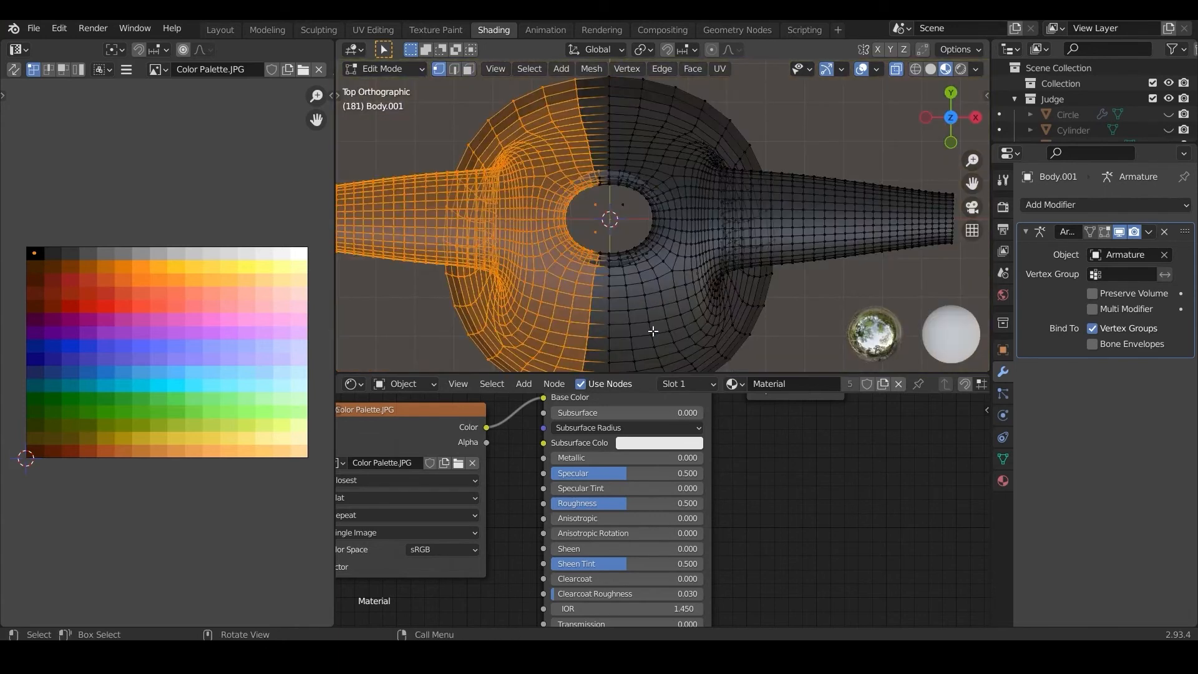
{"action": "scroll", "coordinate": [649, 321], "scroll_direction": "up", "scroll_amount": 3}
{"action": "left_click_drag", "start_coordinate": [538, 132], "coordinate": [561, 171], "text": "shift"}
{"action": "left_click_drag", "start_coordinate": [534, 260], "coordinate": [563, 315], "text": "shift"}
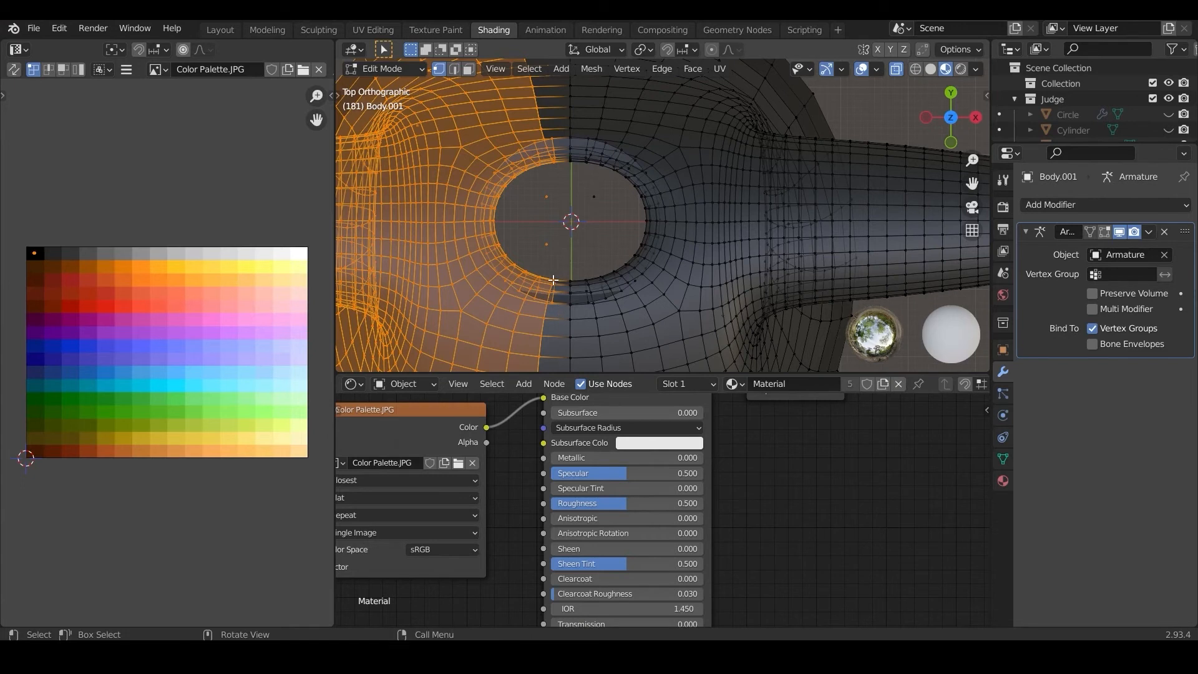
{"action": "scroll", "coordinate": [553, 280], "scroll_direction": "down", "scroll_amount": 3}
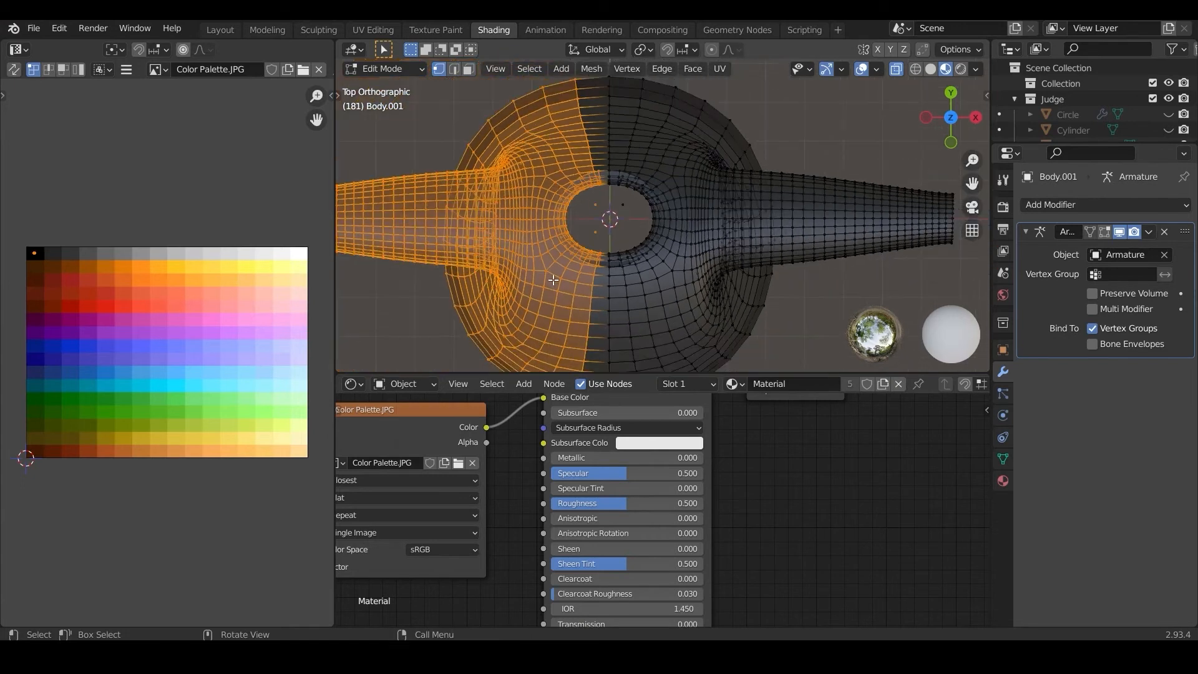
{"action": "key", "text": "x"}
{"action": "left_click", "coordinate": [540, 212]}
{"action": "left_click_drag", "start_coordinate": [615, 194], "coordinate": [630, 213]}
{"action": "key", "text": "x"}
{"action": "left_click", "coordinate": [631, 215]}
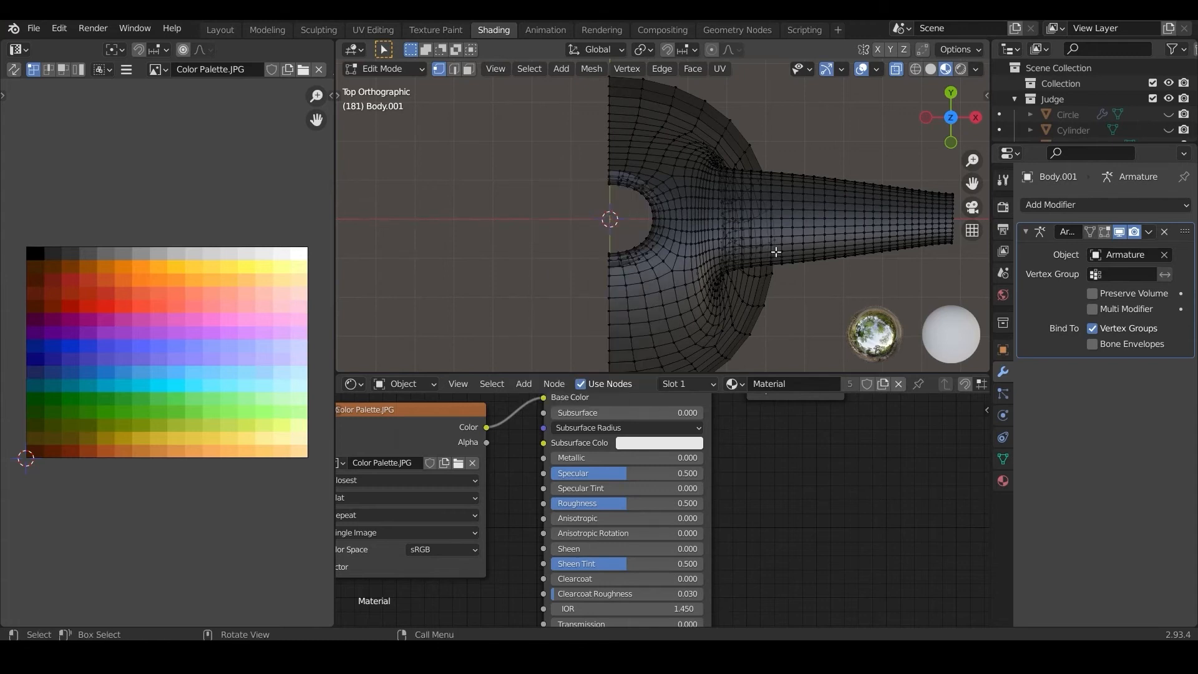
Step: Add a Mirror modifier to the half shirt and return to Object Mode
{"action": "key", "text": "KP_1"}
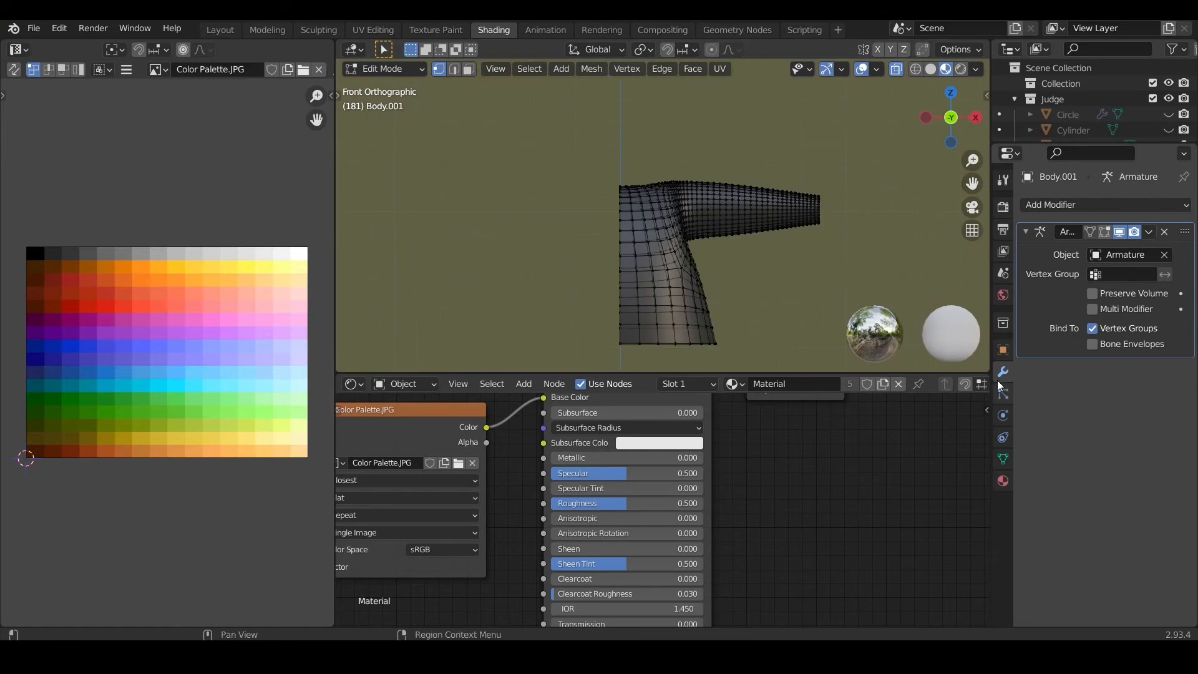
{"action": "left_click", "coordinate": [1100, 208]}
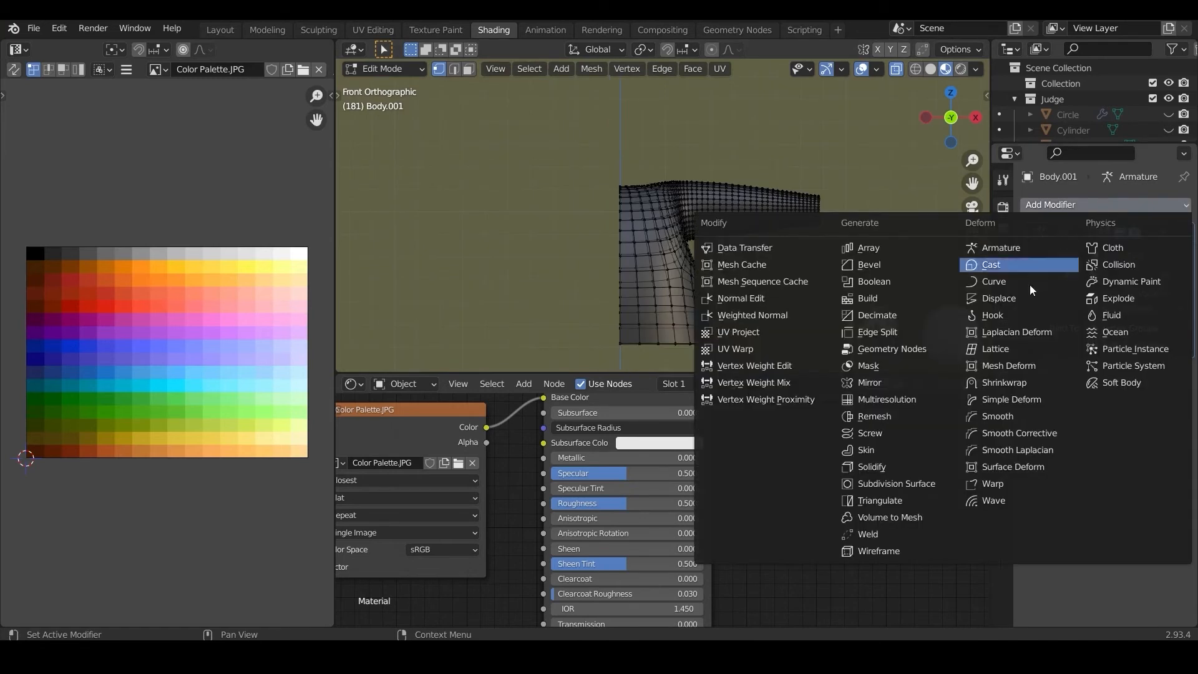
{"action": "left_click", "coordinate": [917, 382]}
{"action": "key", "text": "Tab"}
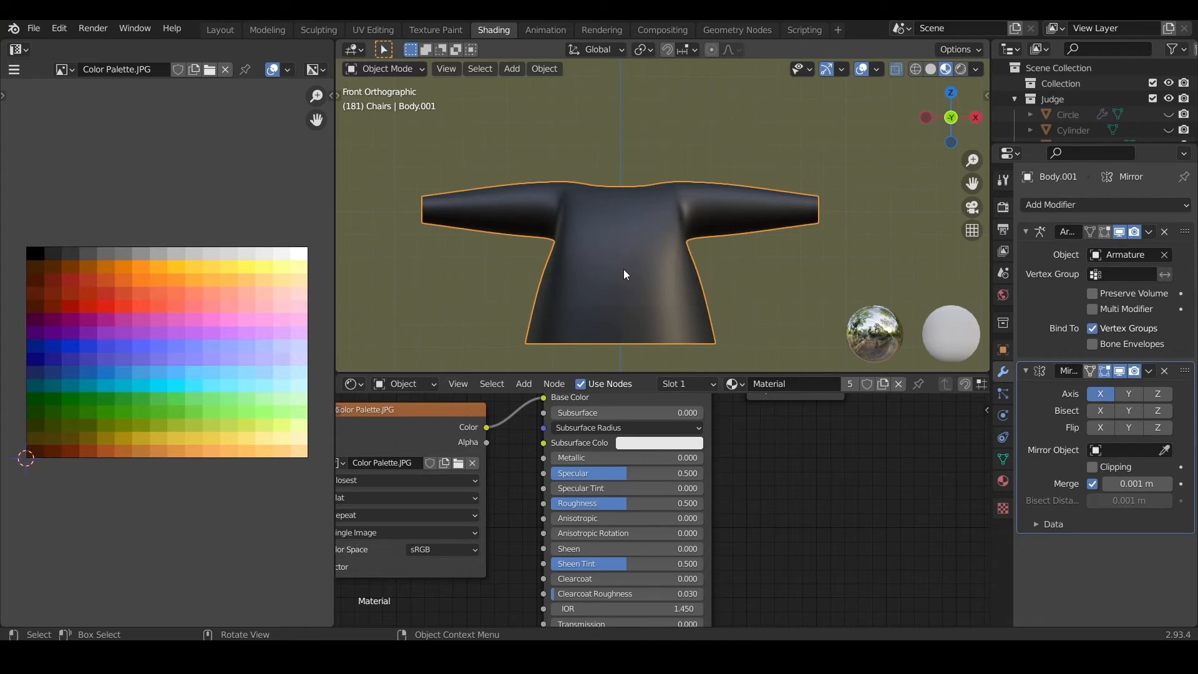
Step: Place the Mirror modifier above the Armature modifier in the shirt's stack and apply the shirt's object transform
{"action": "left_click_drag", "start_coordinate": [1184, 370], "coordinate": [1184, 232]}
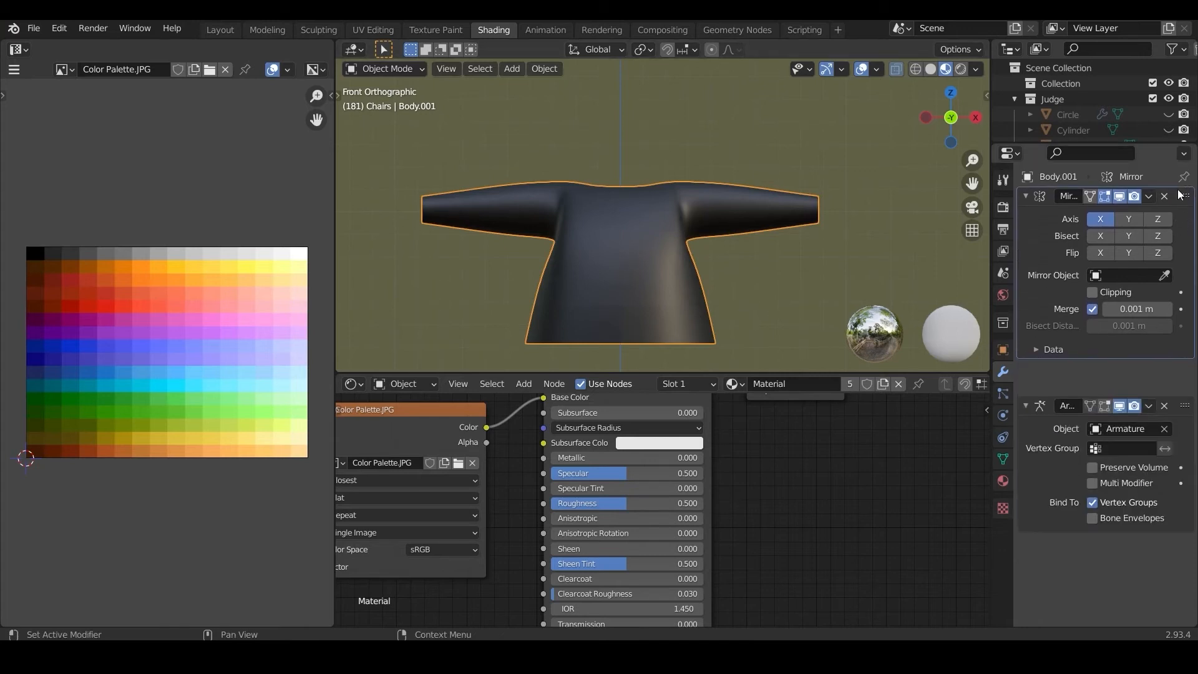
{"action": "key", "text": "ctrl+a"}
{"action": "left_click", "coordinate": [600, 244]}
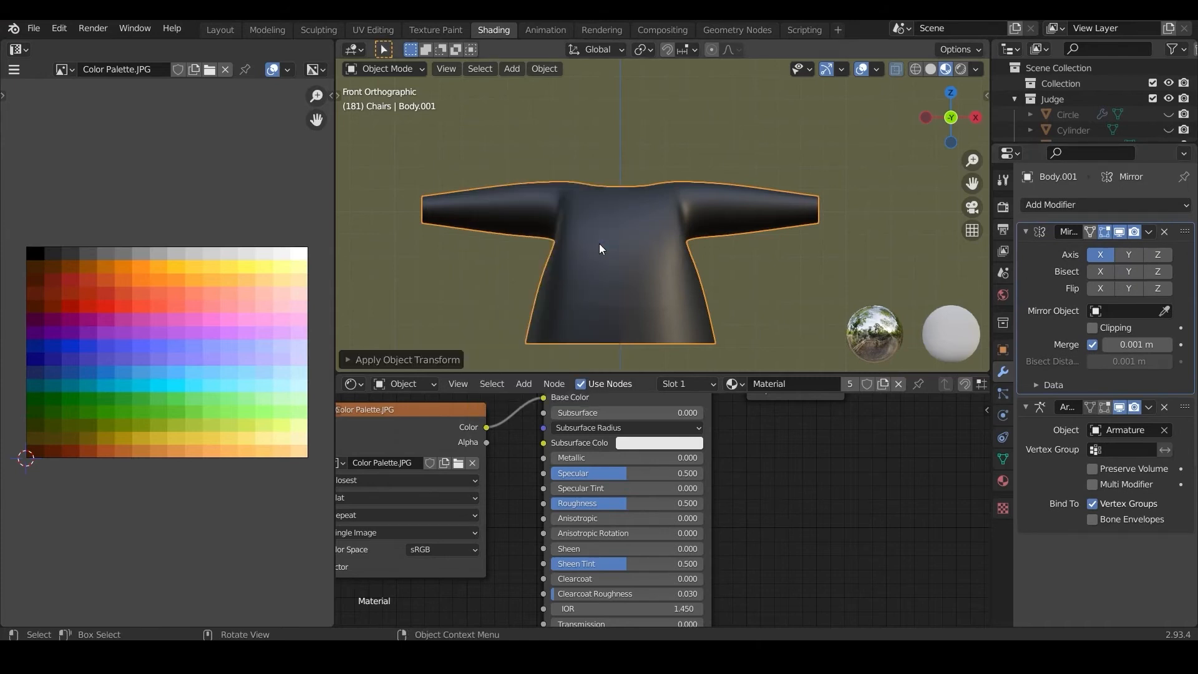
Step: In Edit Mode, delete the bands of faces around the shirt's neck opening on the half mesh to widen the neckline
{"action": "left_click", "coordinate": [384, 69]}
{"action": "left_click", "coordinate": [384, 103]}
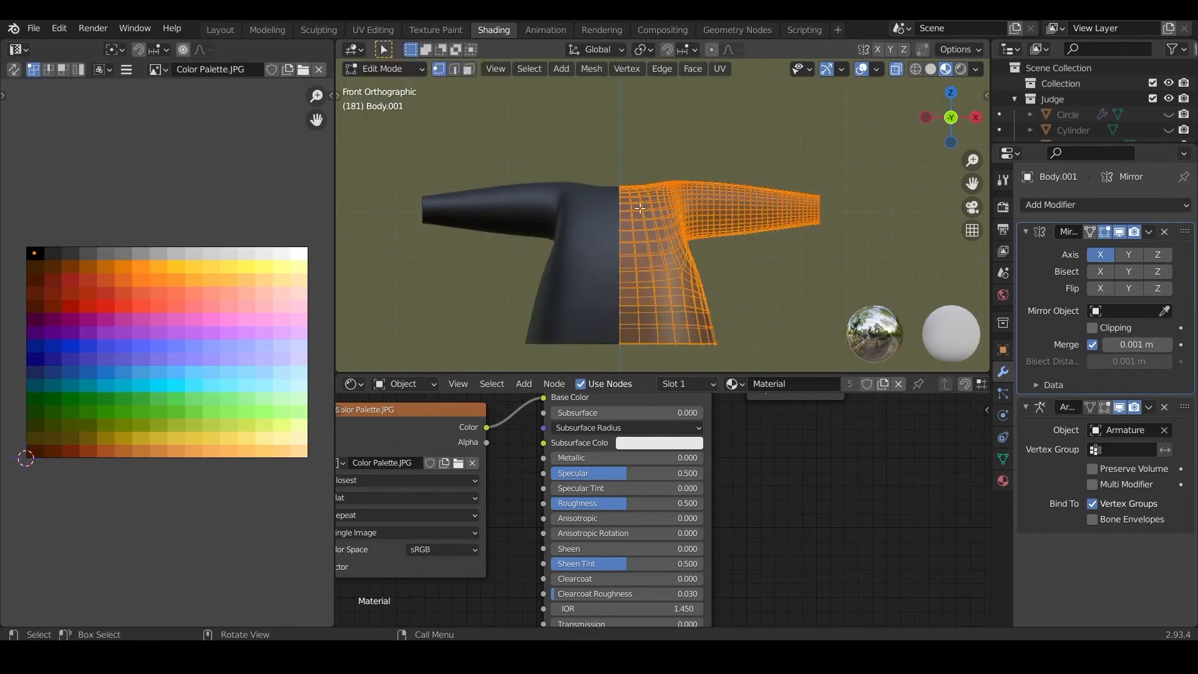
{"action": "scroll", "coordinate": [640, 209], "scroll_direction": "up", "scroll_amount": 2}
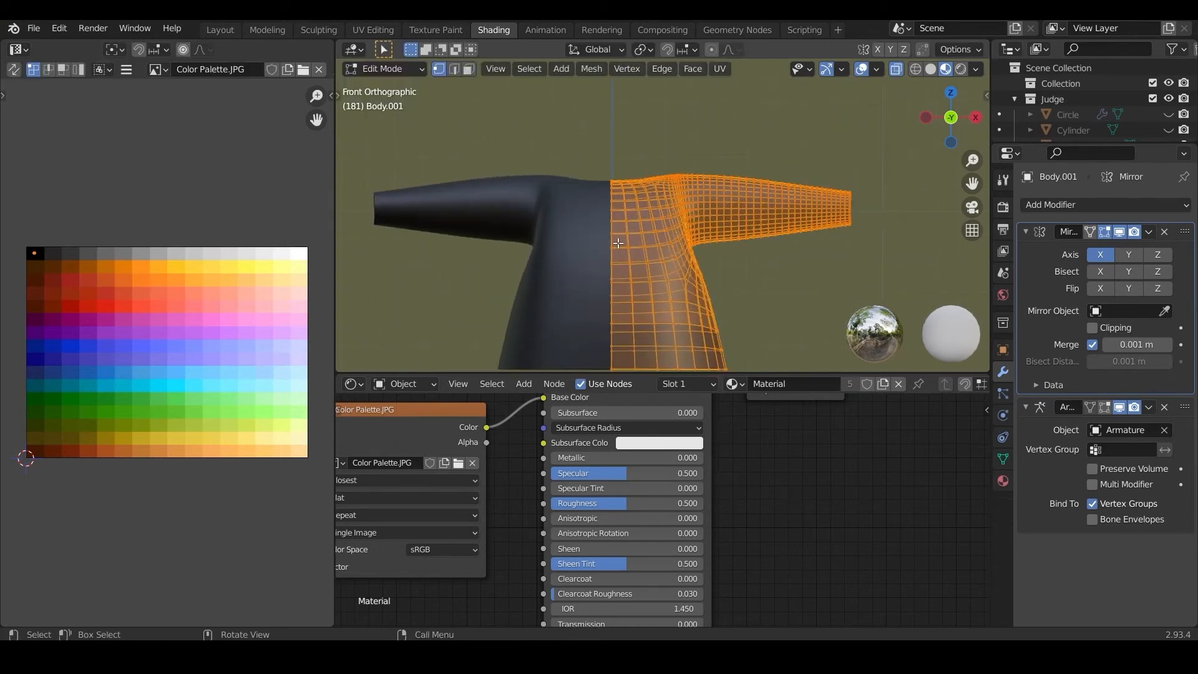
{"action": "key", "text": "KP_7"}
{"action": "key", "text": "alt+a"}
{"action": "key", "text": "b"}
{"action": "left_click_drag", "start_coordinate": [584, 167], "coordinate": [658, 213]}
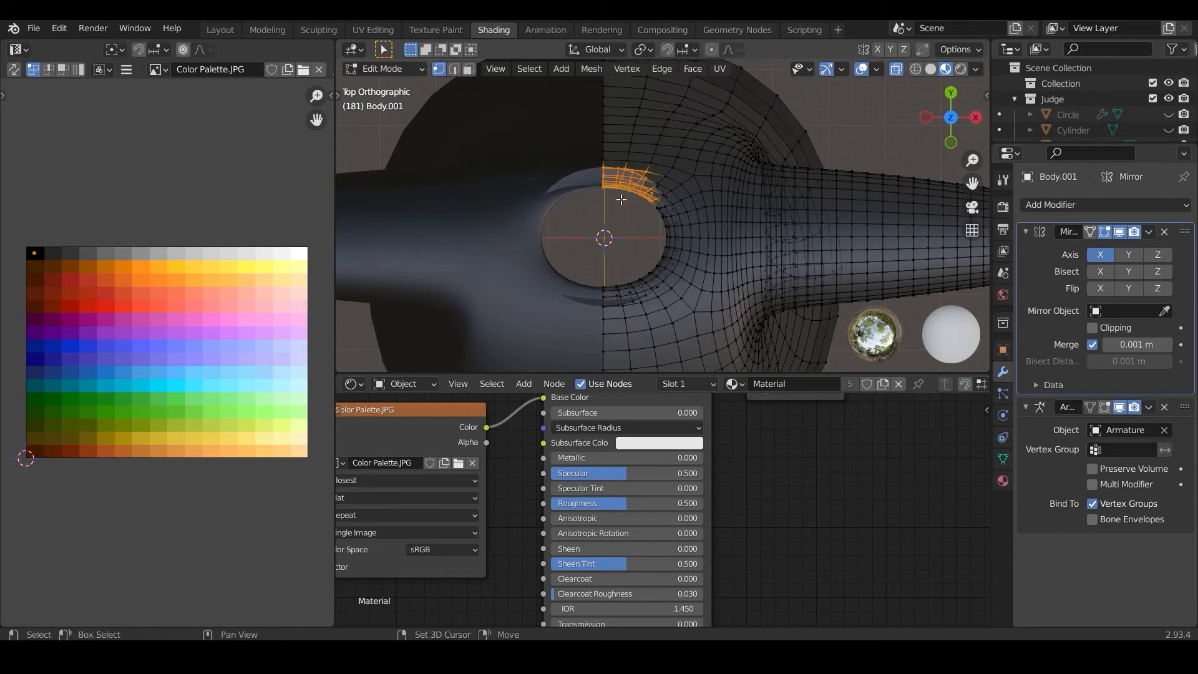
{"action": "left_click_drag", "start_coordinate": [587, 263], "coordinate": [650, 301]}
{"action": "left_click", "coordinate": [469, 69]}
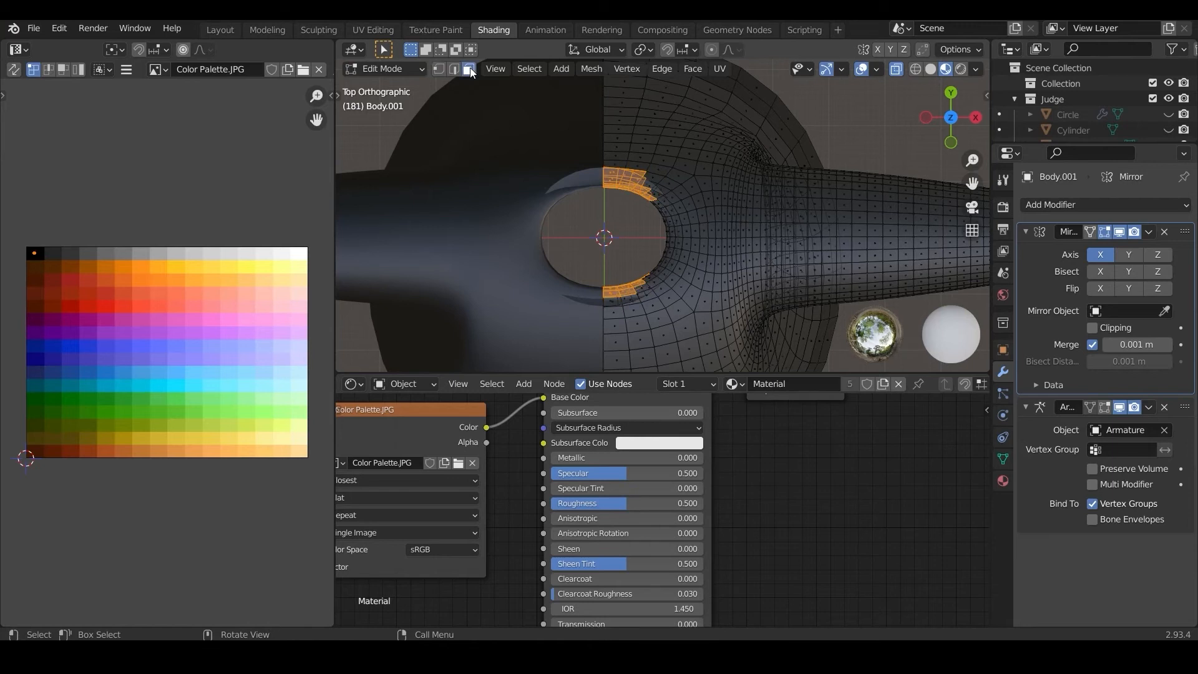
{"action": "left_click_drag", "start_coordinate": [639, 178], "coordinate": [674, 247], "text": "shift"}
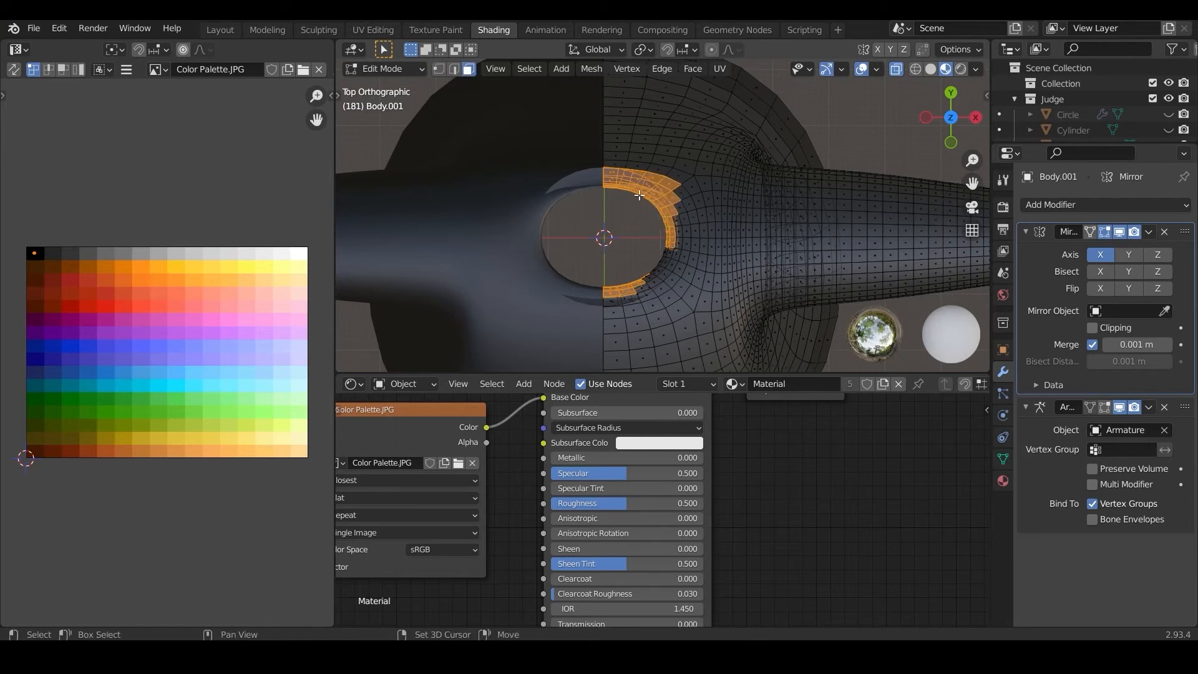
{"action": "left_click_drag", "start_coordinate": [646, 190], "coordinate": [679, 245], "text": "shift"}
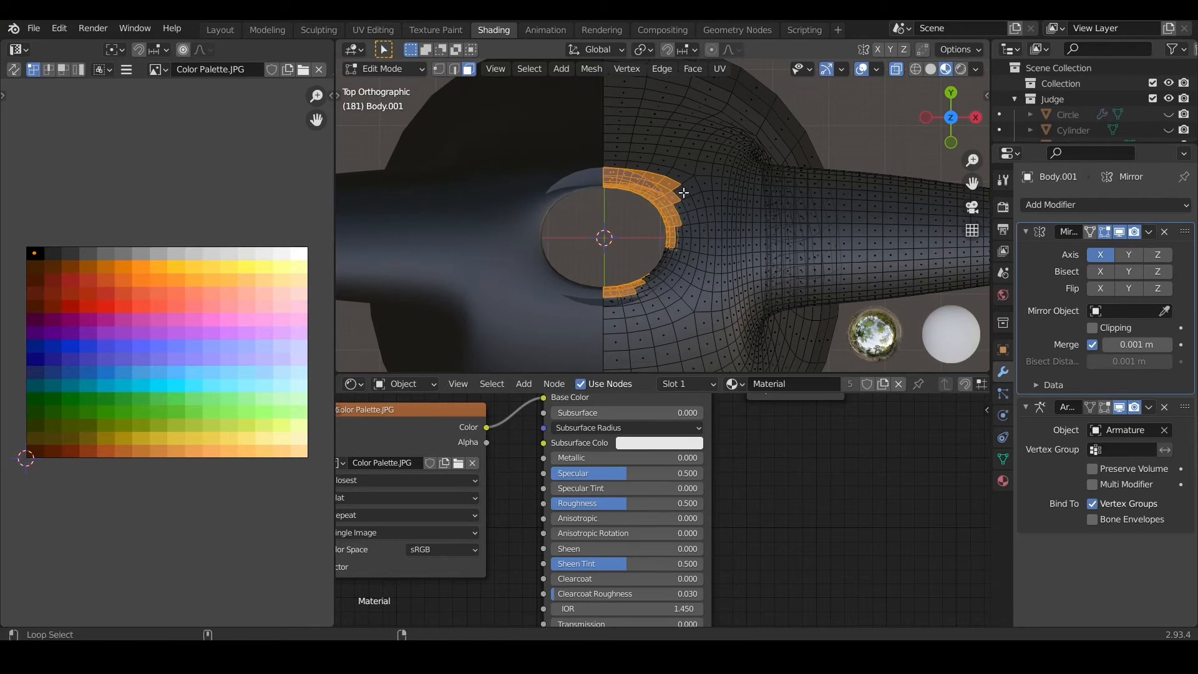
{"action": "left_click", "coordinate": [683, 201], "text": "alt+shift"}
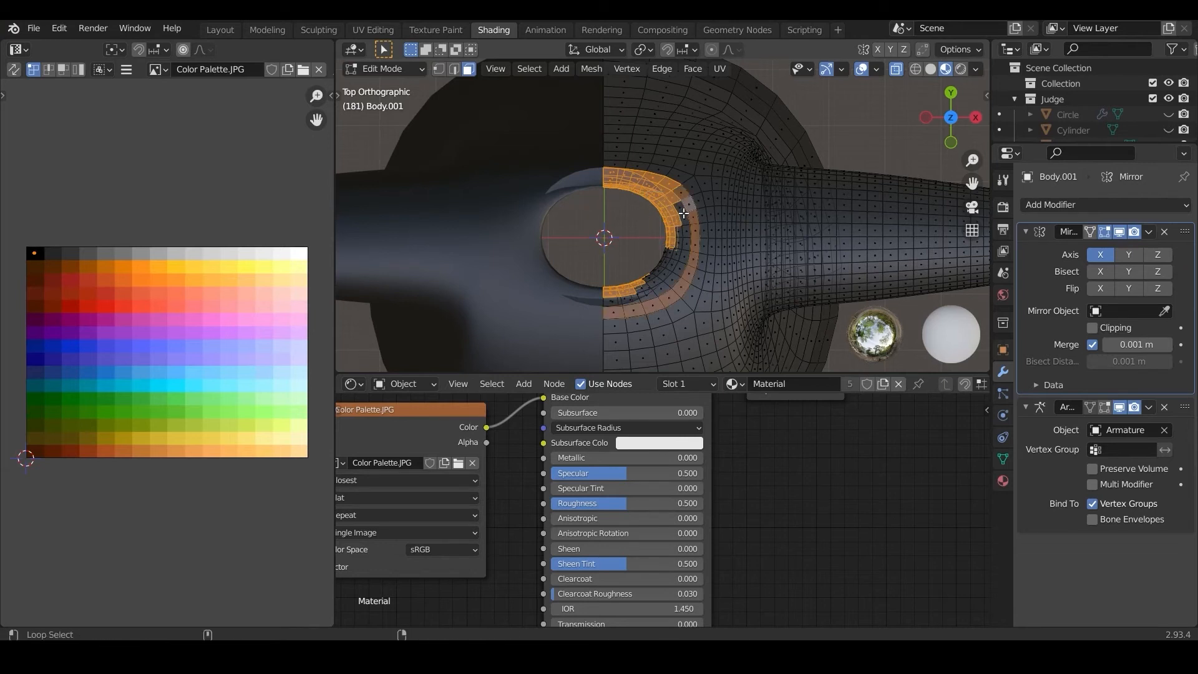
{"action": "left_click", "coordinate": [680, 213], "text": "alt+shift"}
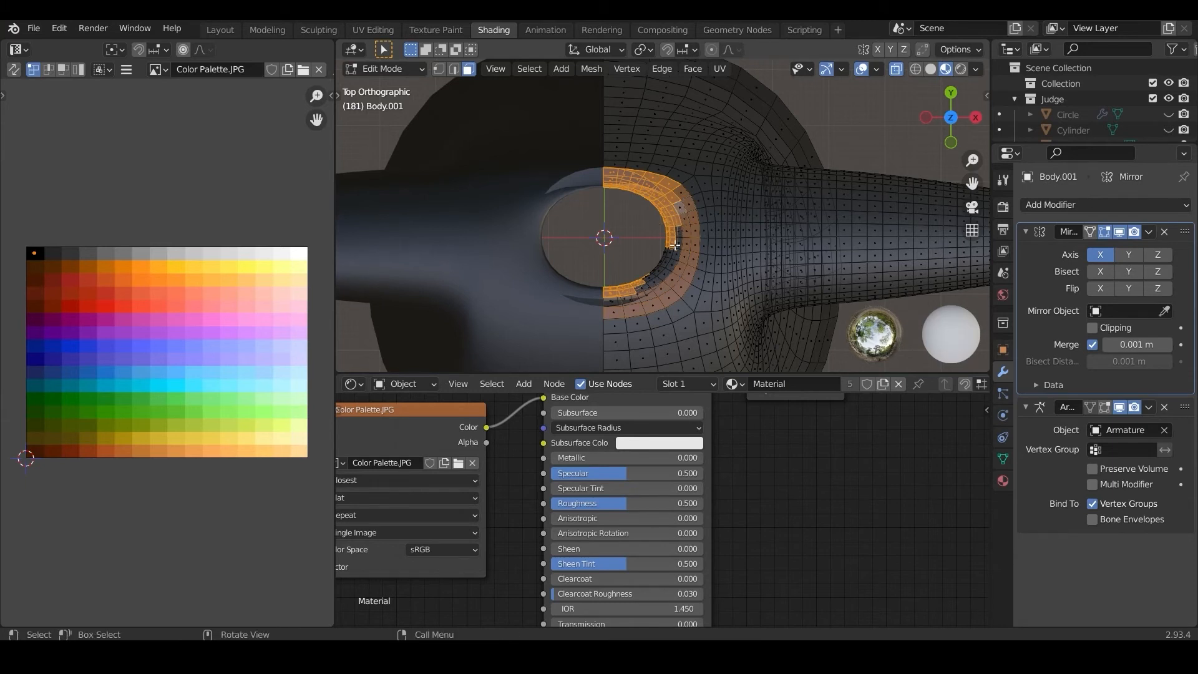
{"action": "left_click", "coordinate": [686, 262], "text": "alt+shift"}
{"action": "key", "text": "b"}
{"action": "left_click_drag", "start_coordinate": [661, 265], "coordinate": [638, 307]}
{"action": "key", "text": "b"}
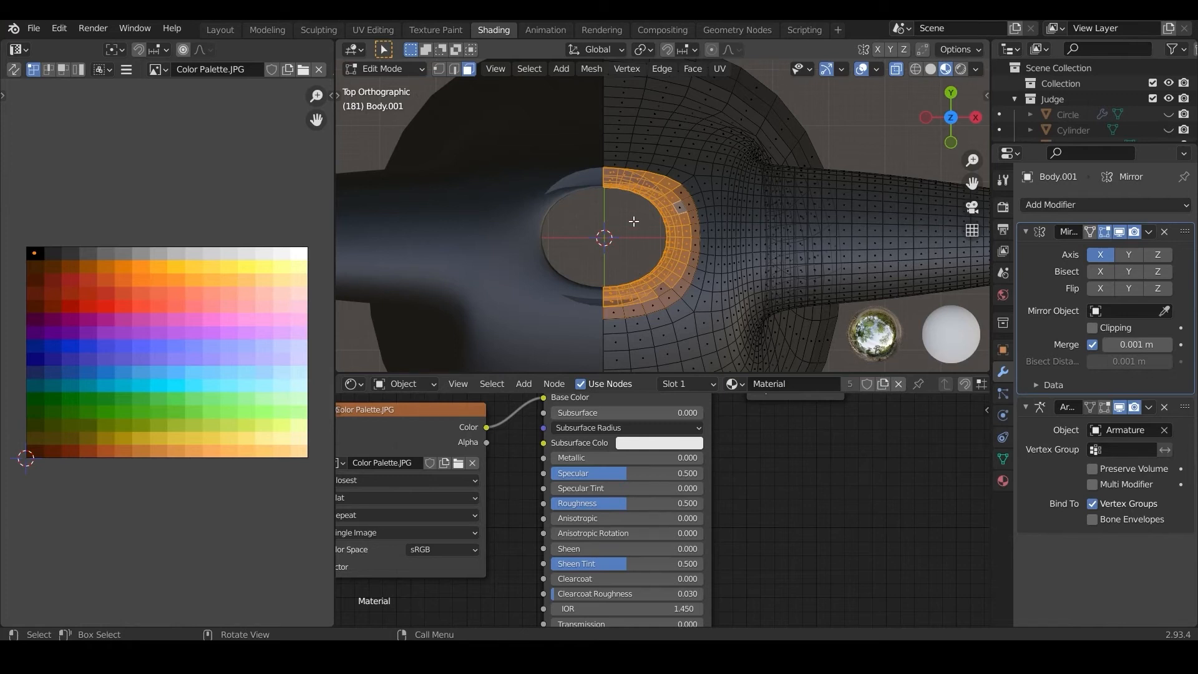
{"action": "key", "text": "x"}
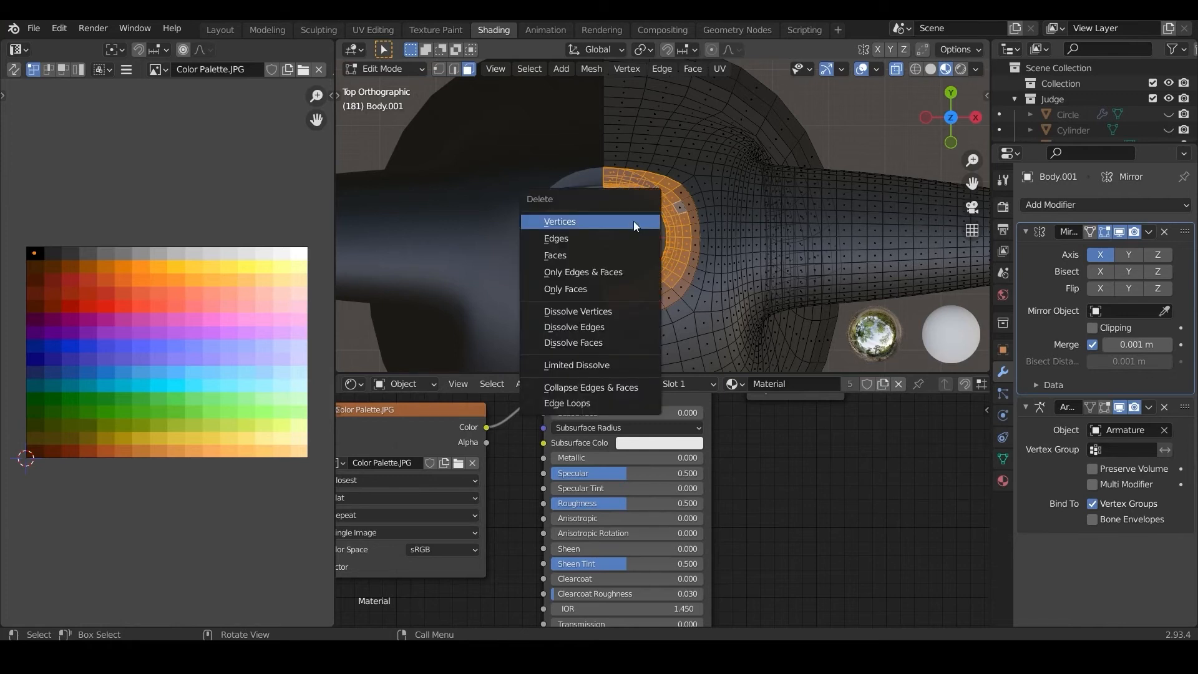
{"action": "left_click", "coordinate": [619, 253]}
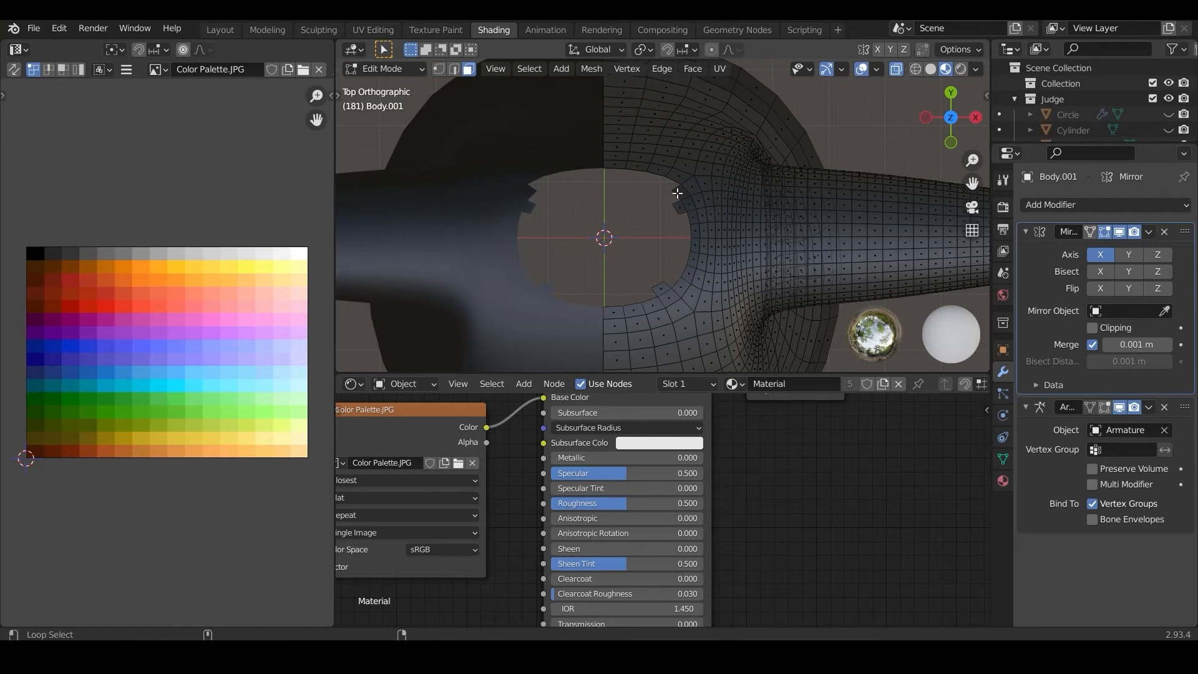
Step: Delete the jagged leftover faces and the partial face ring along the edge of the widened neck opening
{"action": "left_click", "coordinate": [685, 197], "text": "alt"}
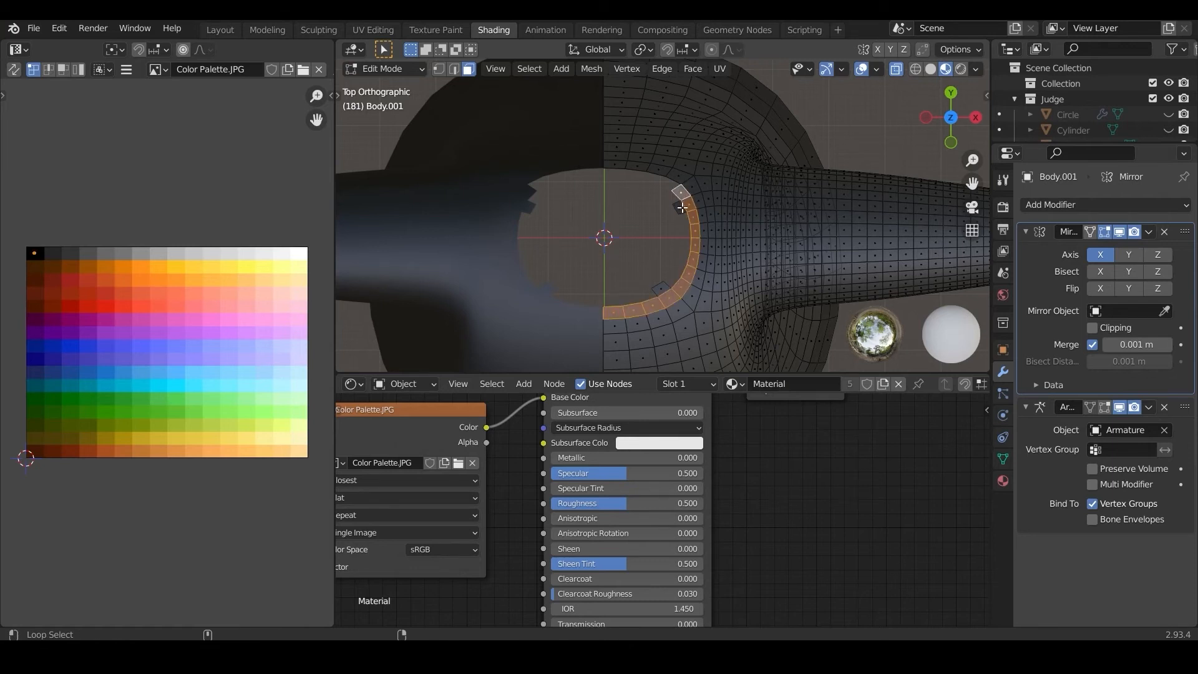
{"action": "left_click", "coordinate": [679, 194], "text": "shift"}
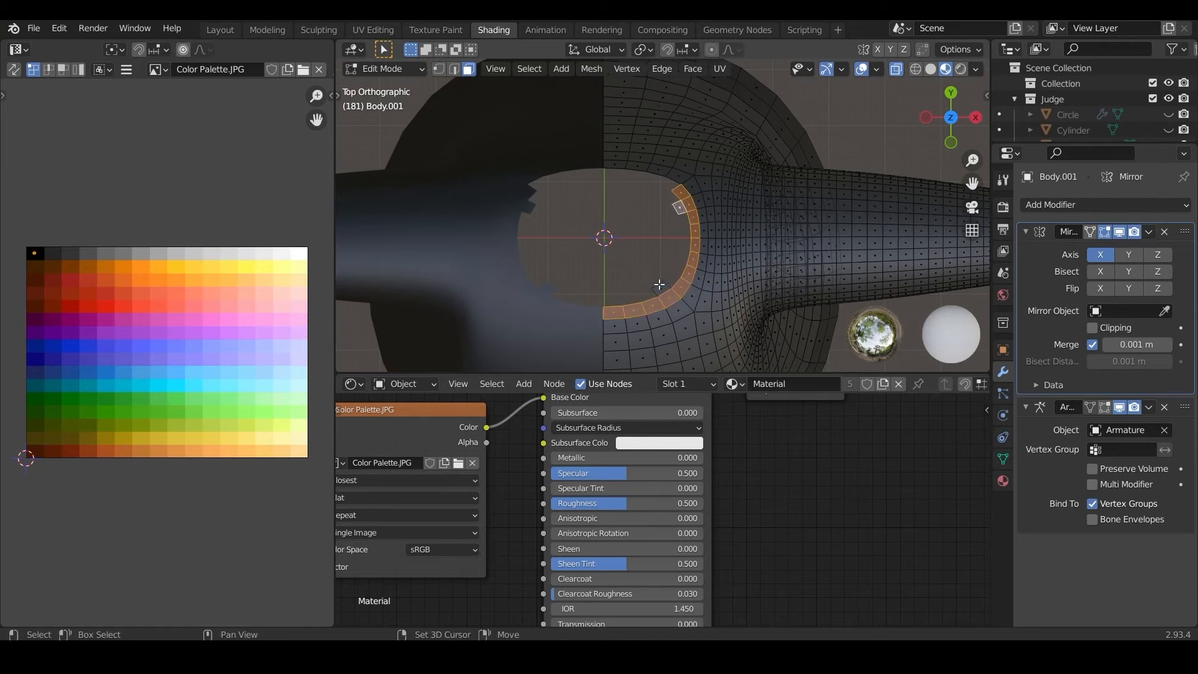
{"action": "key", "text": "x"}
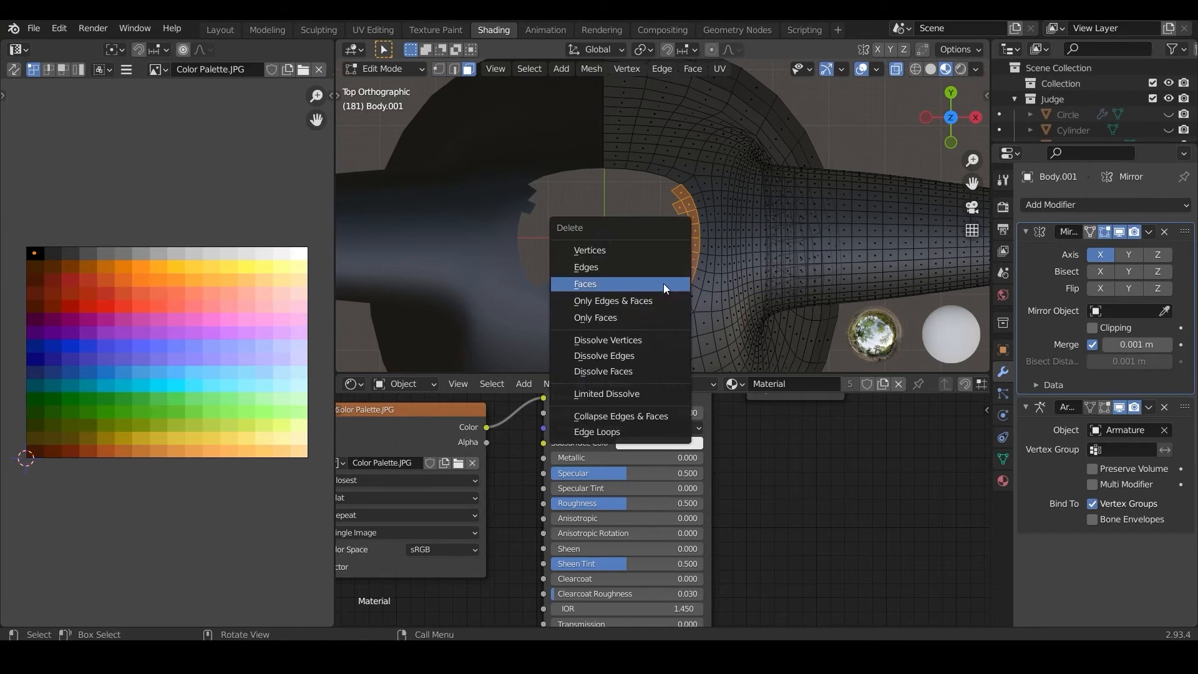
{"action": "left_click", "coordinate": [663, 284]}
Step: Enable Clipping on the Mirror modifier and move the shirt's centre-line vertices along X onto the mirror plane
{"action": "scroll", "coordinate": [661, 283], "scroll_direction": "down", "scroll_amount": 2}
{"action": "middle_click_drag", "start_coordinate": [646, 267], "coordinate": [645, 179]}
{"action": "key", "text": "KP_1"}
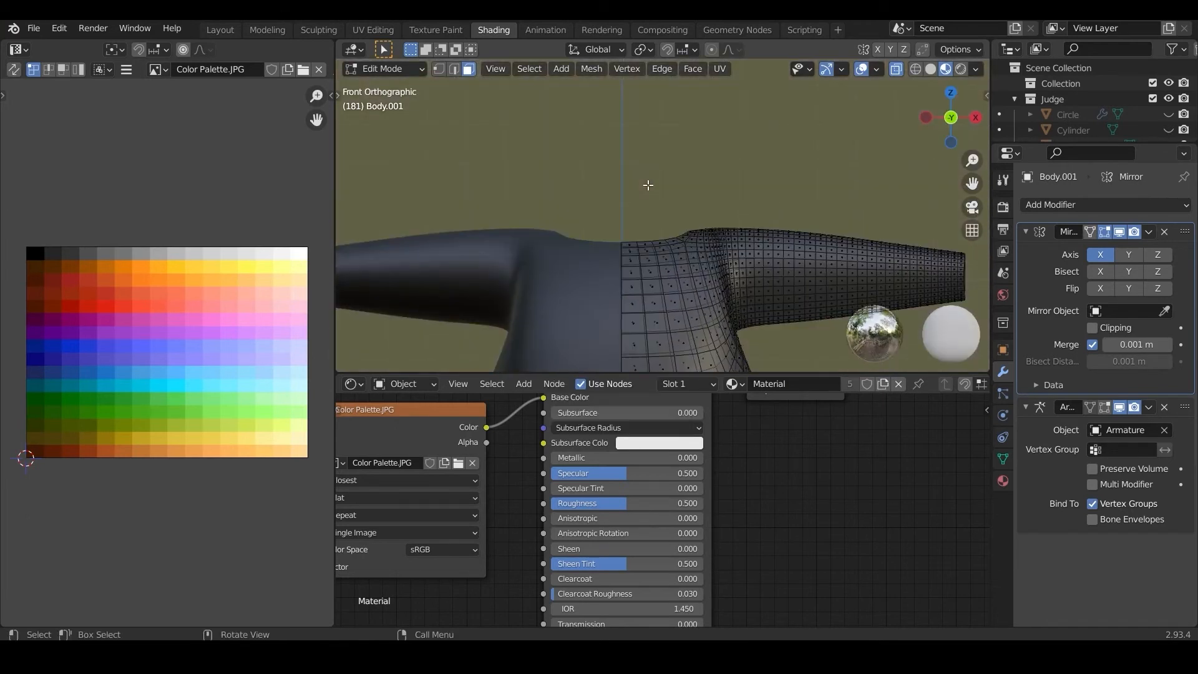
{"action": "scroll", "coordinate": [647, 191], "scroll_direction": "up", "scroll_amount": 3}
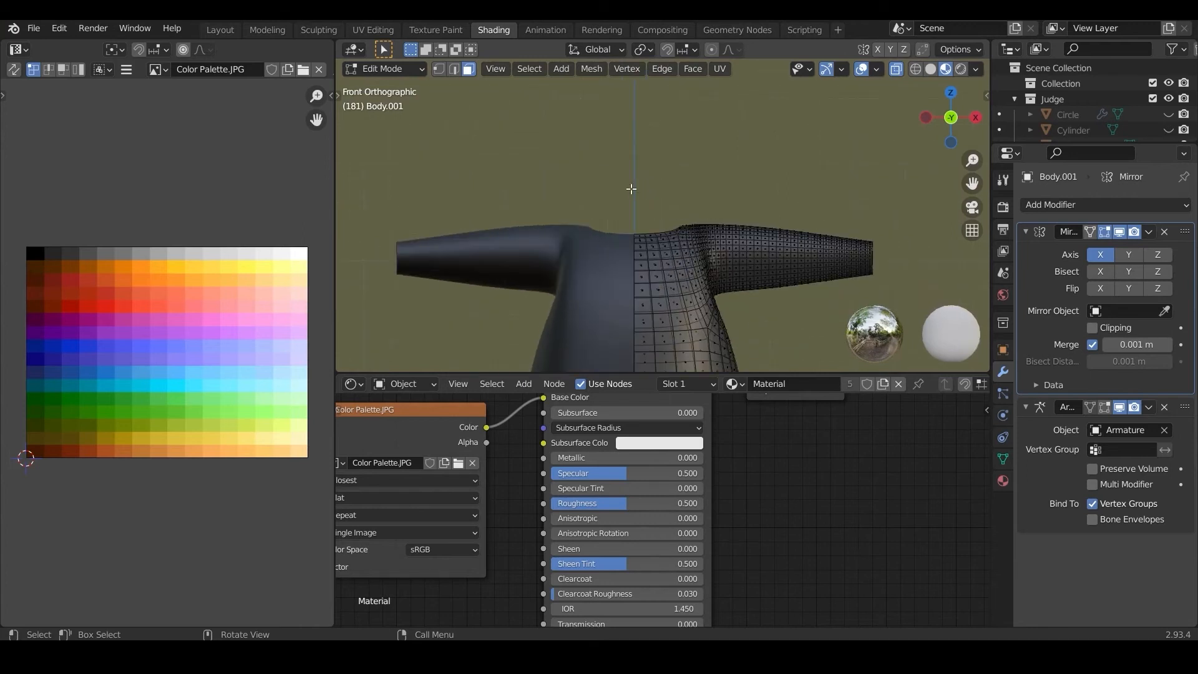
{"action": "left_click", "coordinate": [439, 68]}
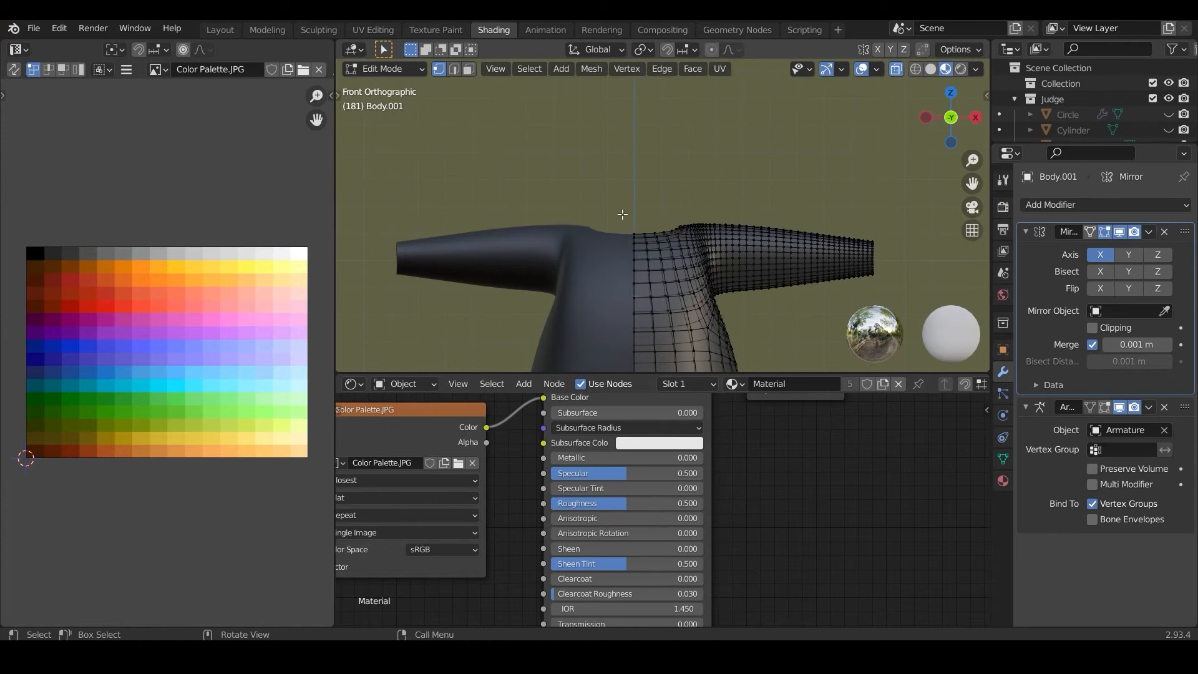
{"action": "scroll", "coordinate": [622, 215], "scroll_direction": "down", "scroll_amount": 3}
{"action": "left_click_drag", "start_coordinate": [623, 212], "coordinate": [652, 343]}
{"action": "scroll", "coordinate": [652, 346], "scroll_direction": "up", "scroll_amount": 1}
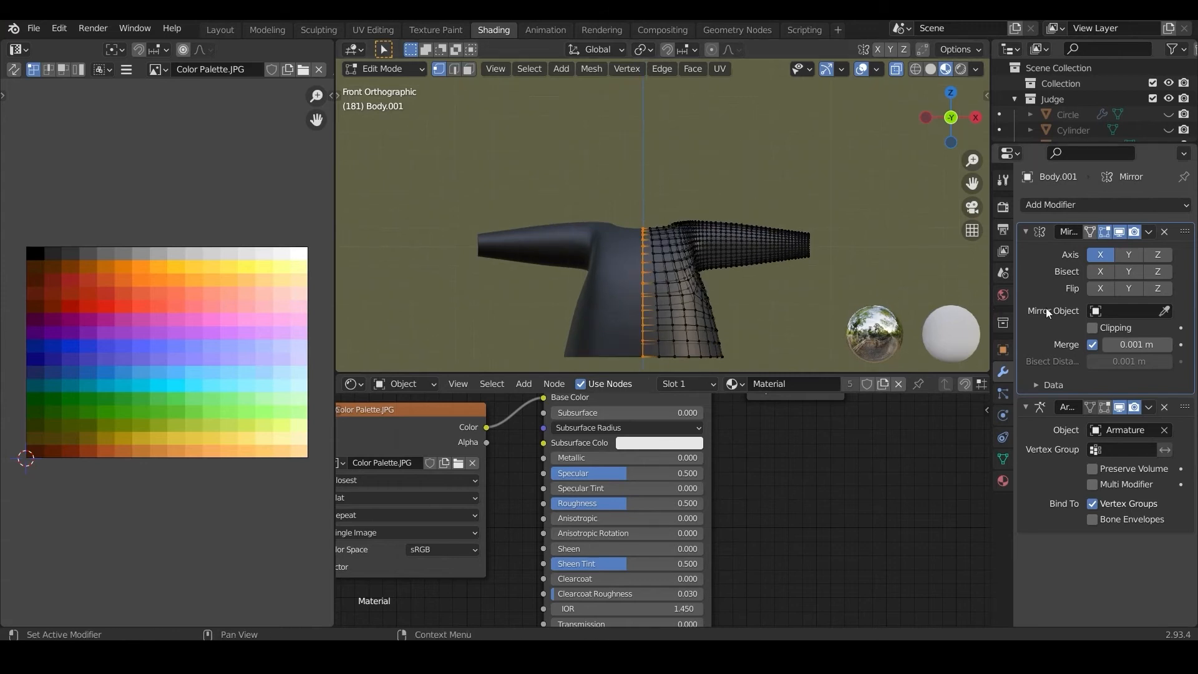
{"action": "key", "text": "g"}
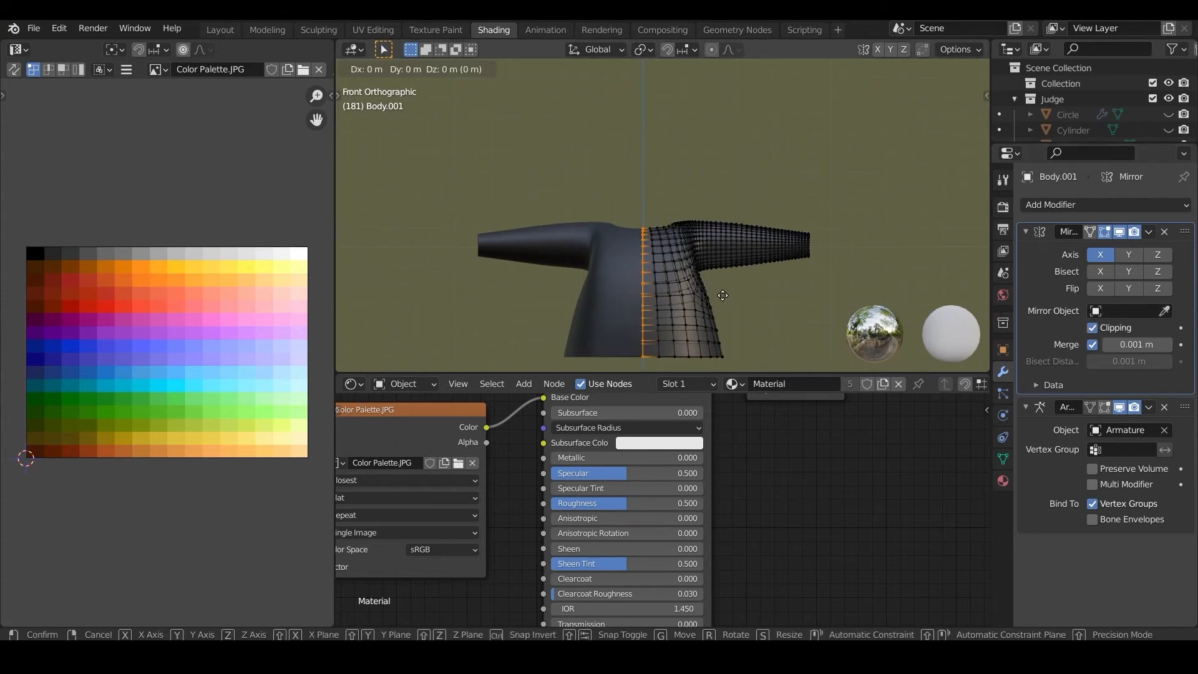
{"action": "key", "text": "x"}
{"action": "left_click", "coordinate": [710, 295]}
{"action": "key", "text": "g"}
{"action": "key", "text": "x"}
{"action": "left_click", "coordinate": [740, 298]}
{"action": "scroll", "coordinate": [683, 273], "scroll_direction": "up", "scroll_amount": 4}
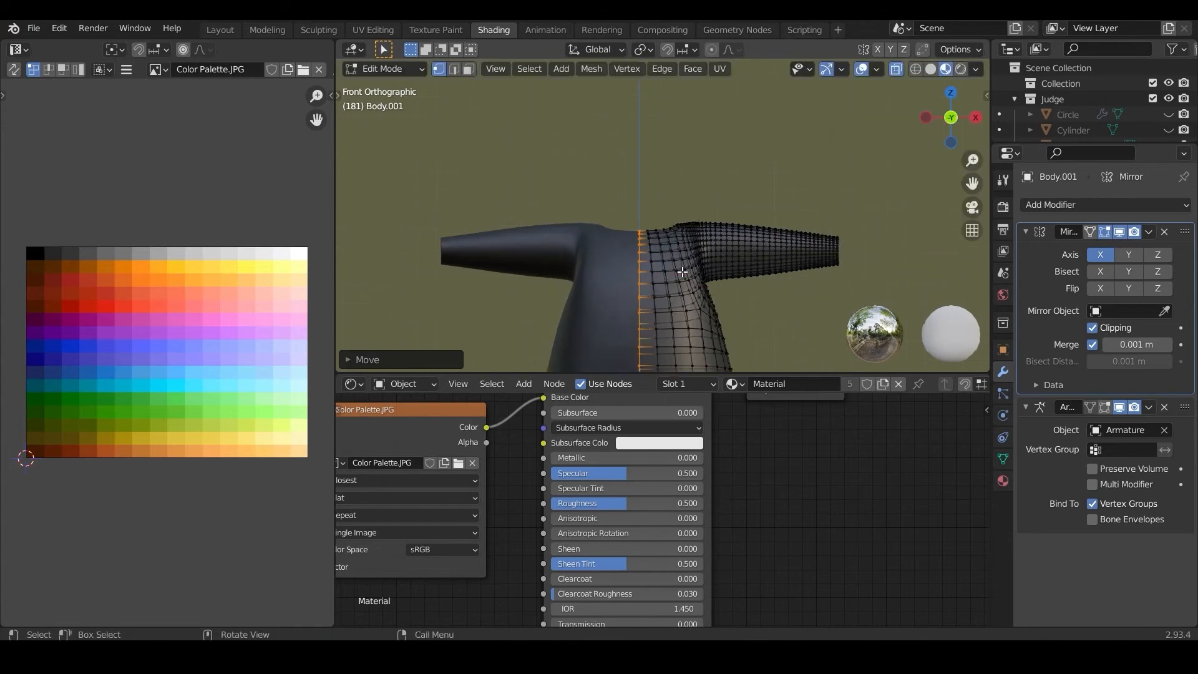
Step: Return to Object Mode and apply the shirt's Mirror modifier
{"action": "middle_click_drag", "start_coordinate": [683, 275], "coordinate": [631, 320]}
{"action": "key", "text": "KP_1"}
{"action": "left_click", "coordinate": [383, 70]}
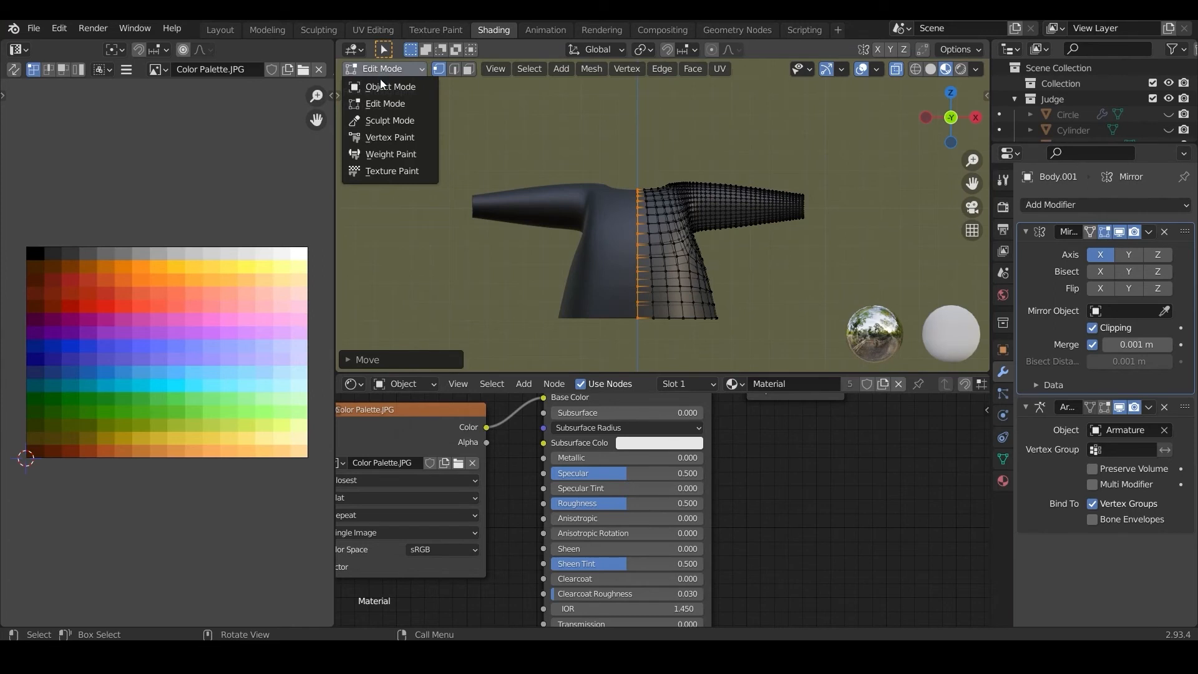
{"action": "left_click", "coordinate": [387, 85]}
{"action": "left_click", "coordinate": [1149, 232]}
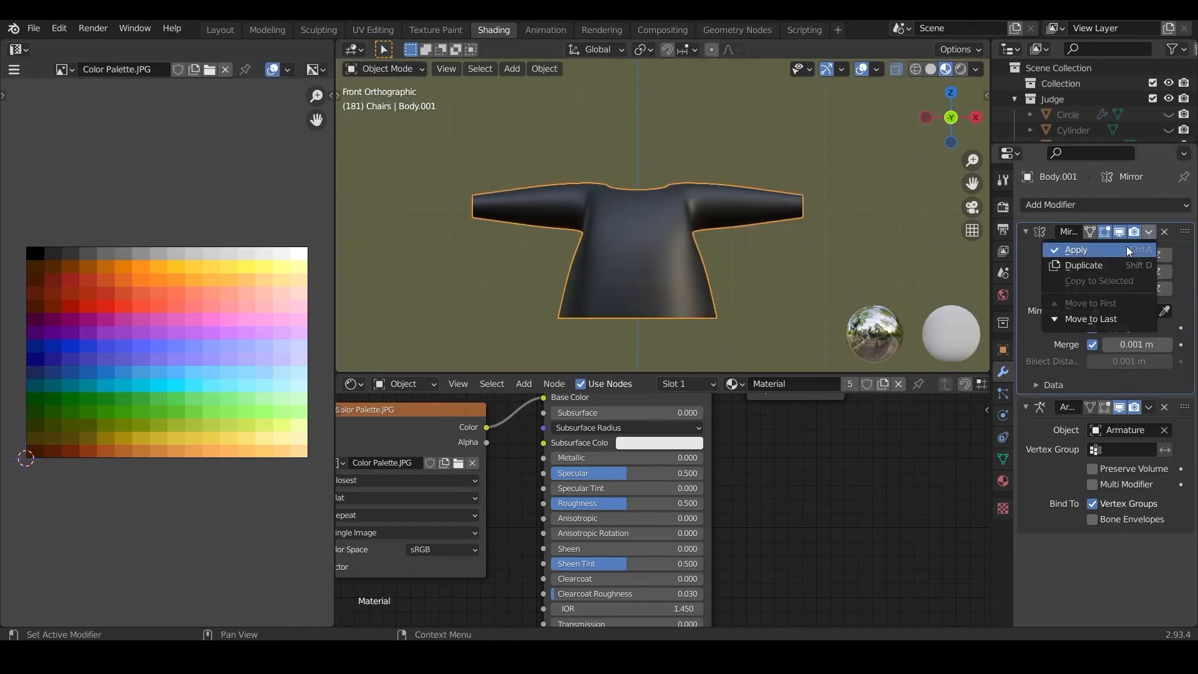
{"action": "left_click", "coordinate": [1129, 250]}
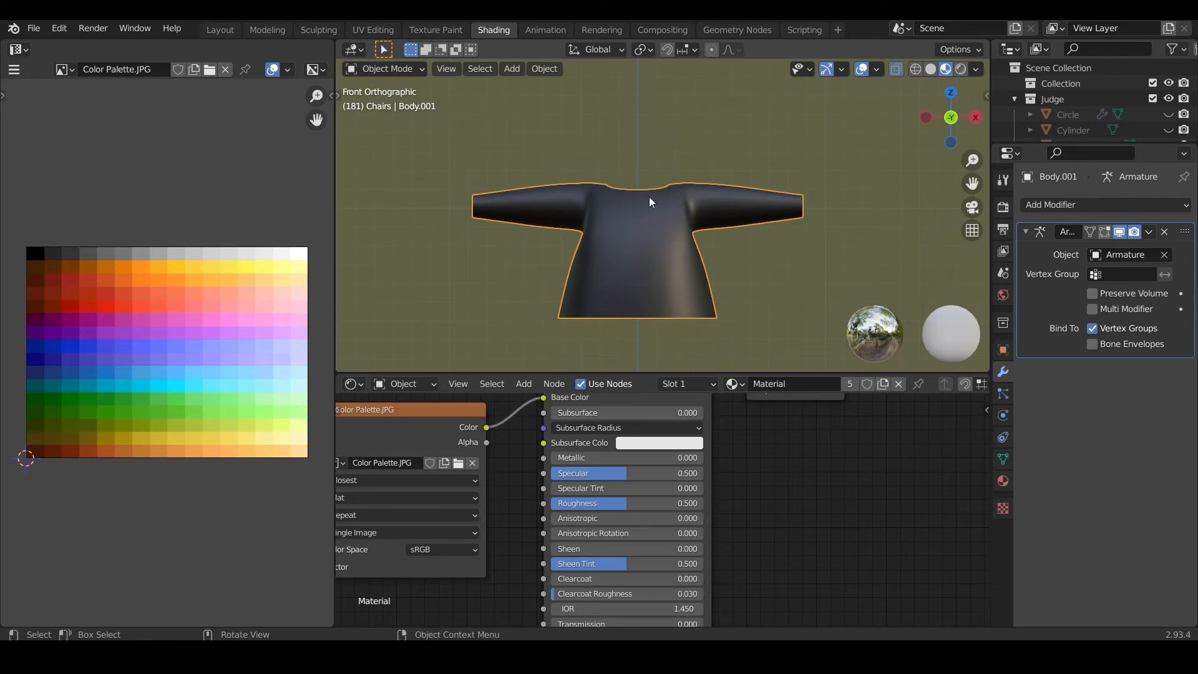
Step: Unhide all objects and hide the duplicate body and the armature
{"action": "key", "text": "alt+h"}
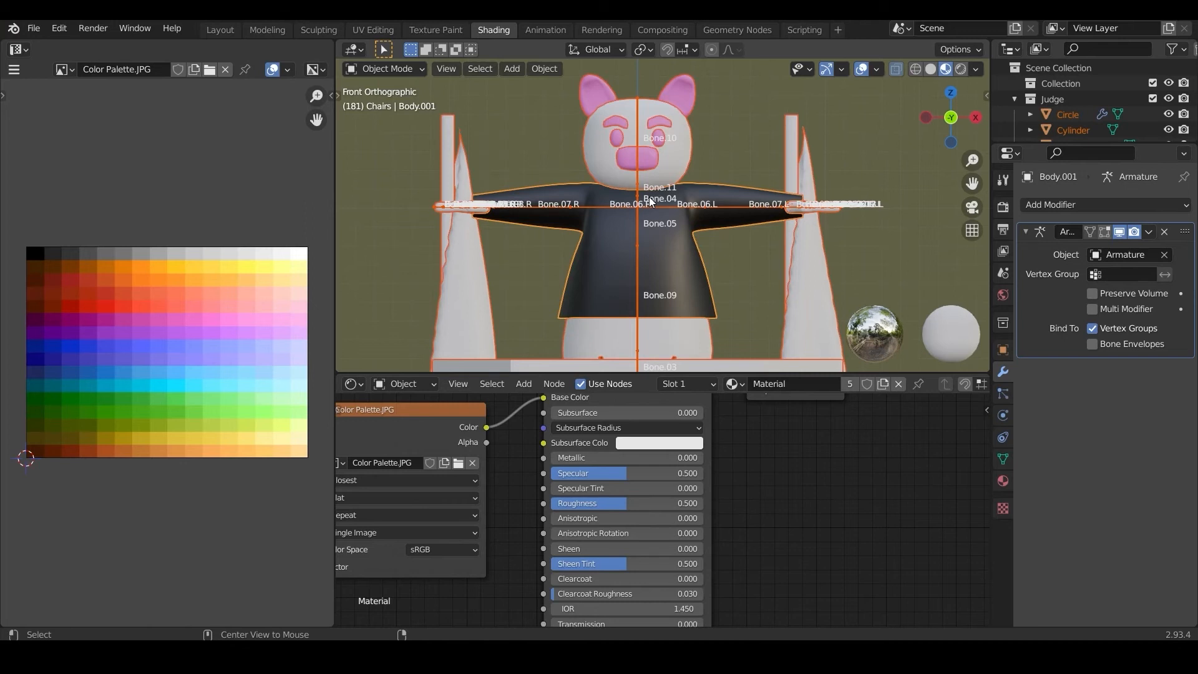
{"action": "left_click", "coordinate": [649, 201]}
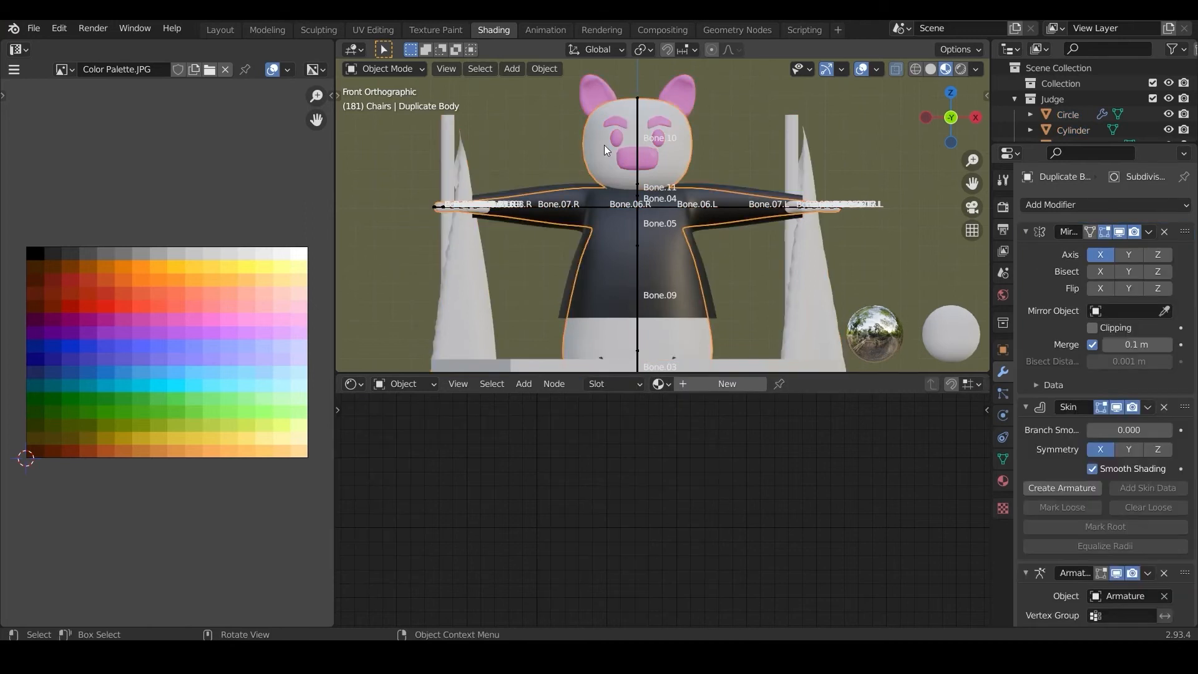
{"action": "left_click", "coordinate": [638, 135]}
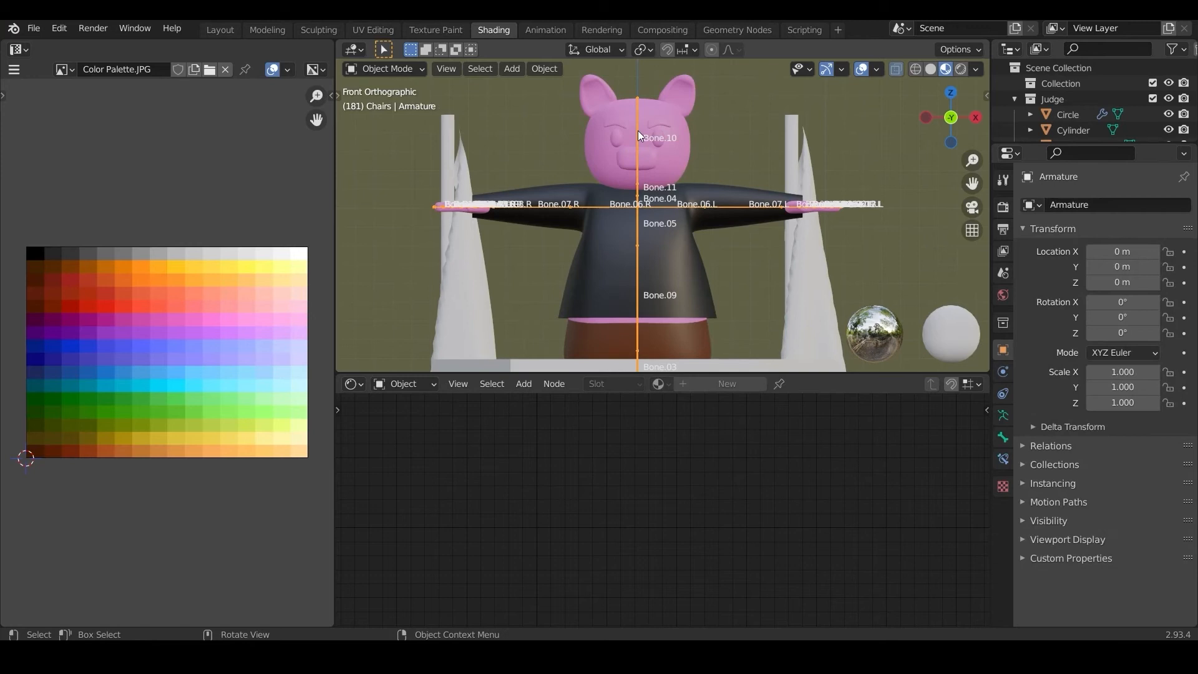
{"action": "key", "text": "h"}
Step: Hide every remaining object except the pig's ears, eyebrows, eyes, body and shirt
{"action": "left_click", "coordinate": [600, 95]}
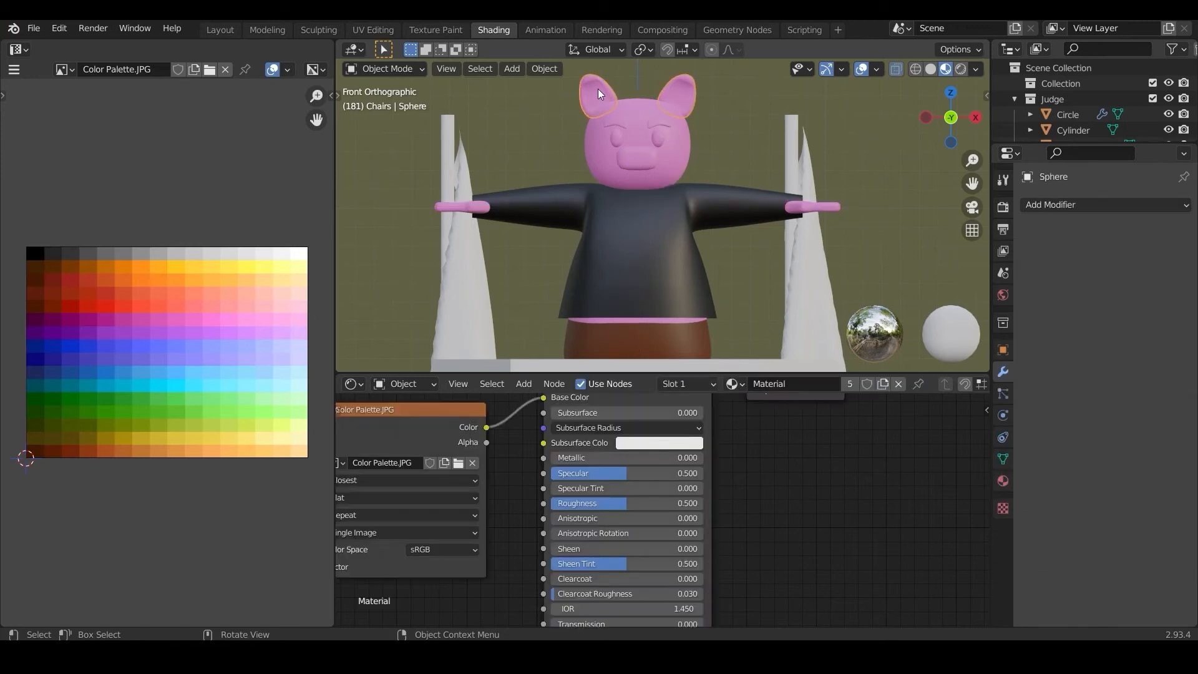
{"action": "left_click", "coordinate": [613, 118]}
{"action": "left_click", "coordinate": [620, 128]}
{"action": "left_click", "coordinate": [620, 141]}
{"action": "left_click", "coordinate": [509, 199], "text": "shift"}
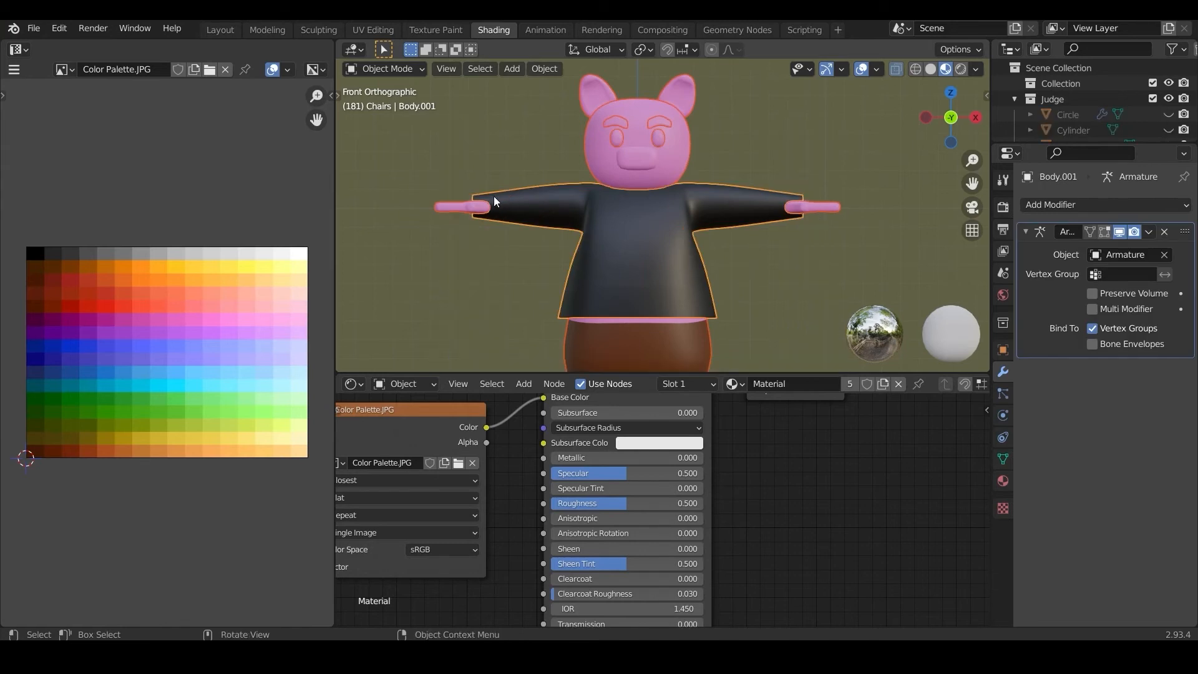
Step: Merge the shirt's duplicate vertices by distance across its entire mesh in Edit Mode
{"action": "left_click", "coordinate": [655, 212], "text": "shift"}
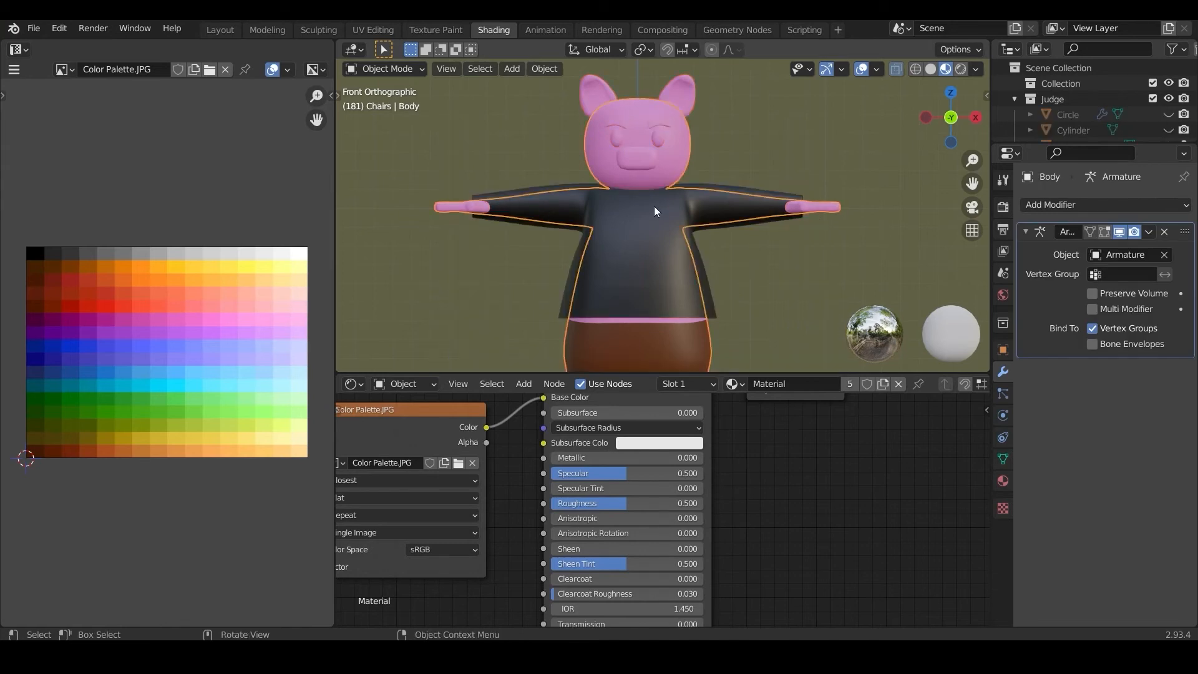
{"action": "left_click", "coordinate": [557, 190], "text": "shift"}
{"action": "left_click", "coordinate": [377, 69]}
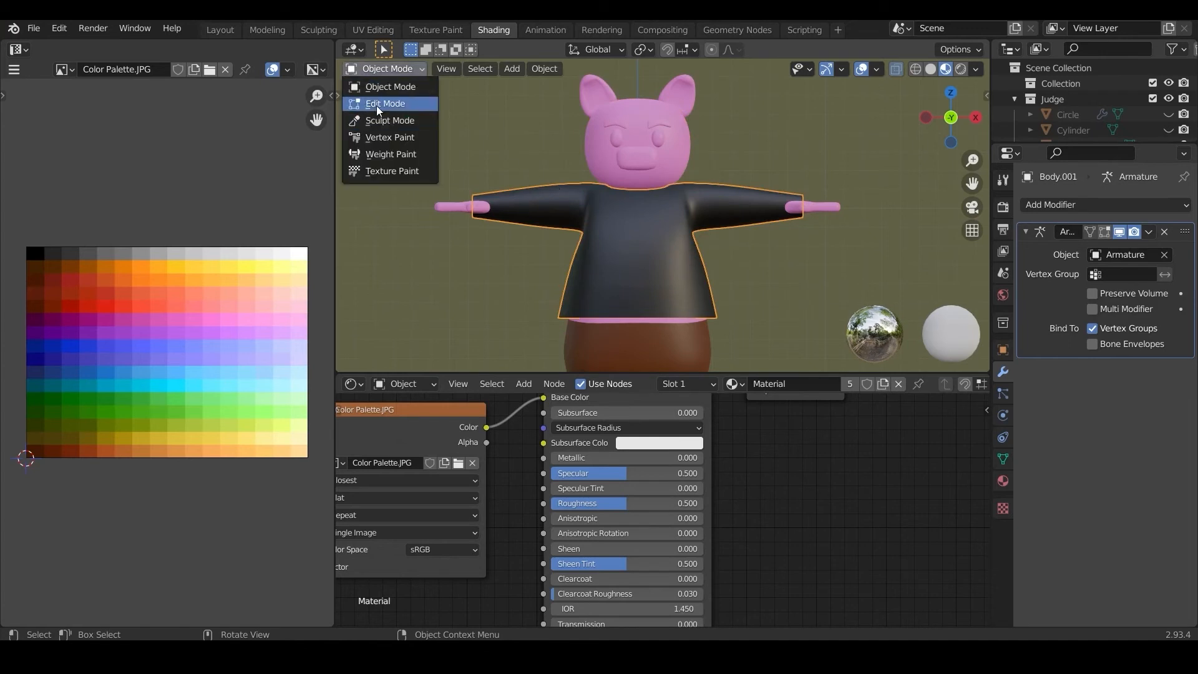
{"action": "left_click", "coordinate": [377, 104]}
{"action": "middle_click_drag", "start_coordinate": [775, 300], "coordinate": [776, 225], "text": "shift"}
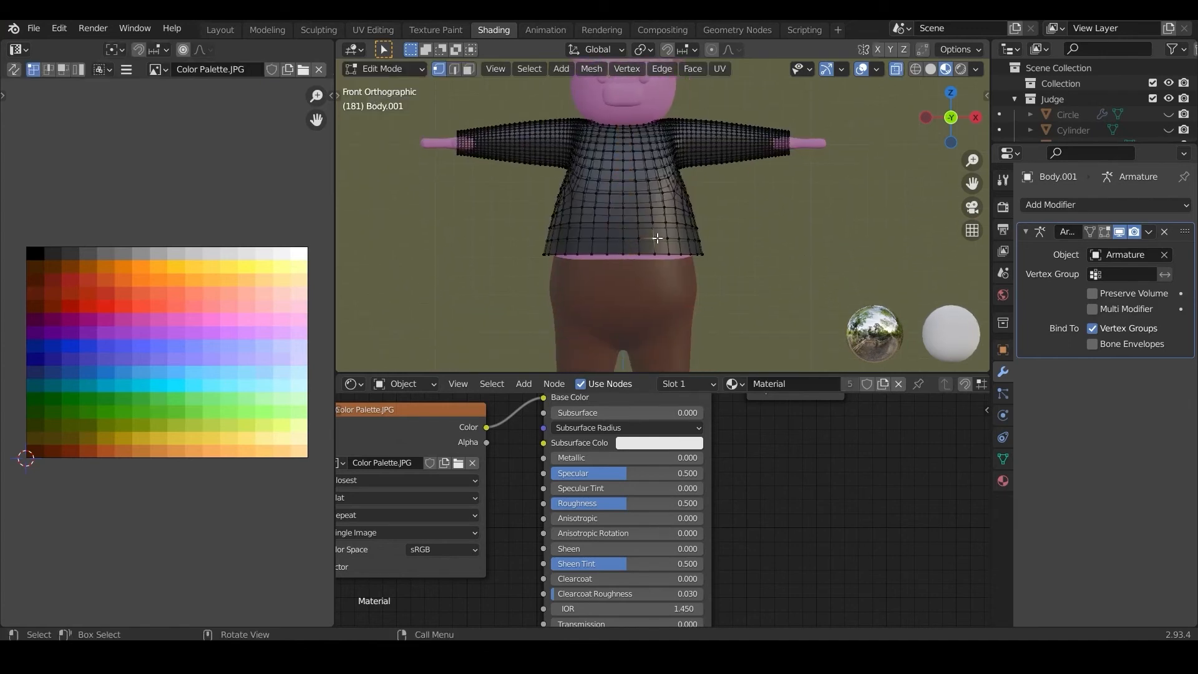
{"action": "key", "text": "a"}
{"action": "middle_click_drag", "start_coordinate": [650, 242], "coordinate": [636, 164]}
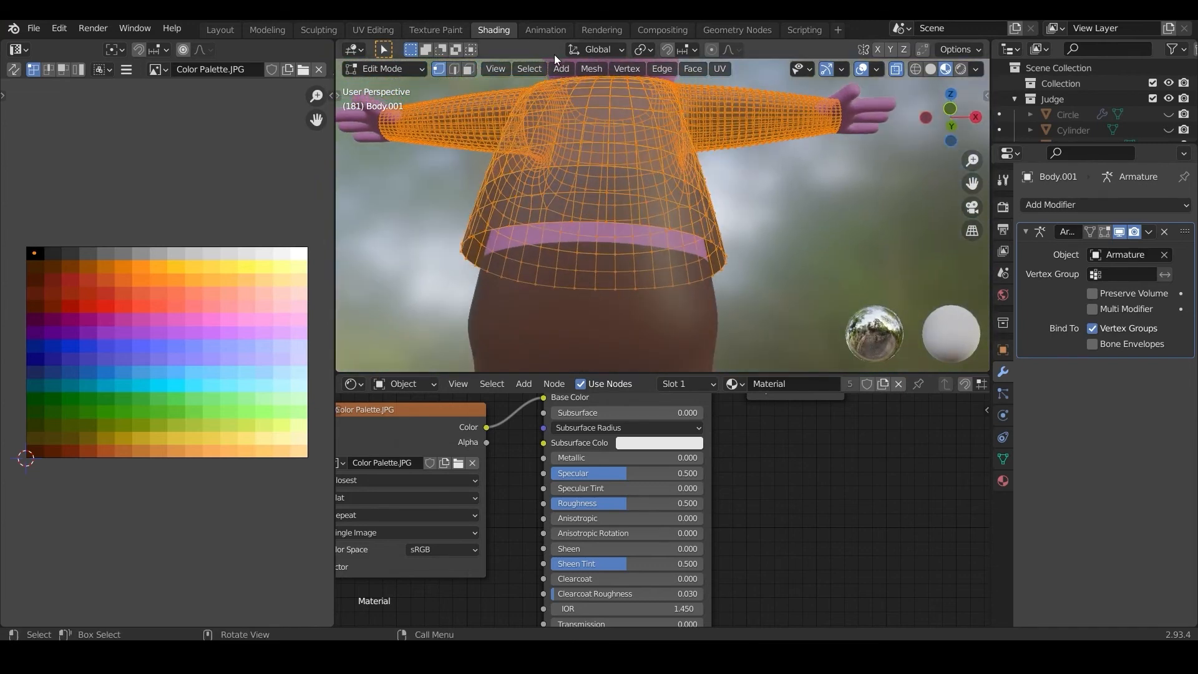
{"action": "left_click", "coordinate": [590, 71]}
{"action": "mouse_move", "coordinate": [637, 408]}
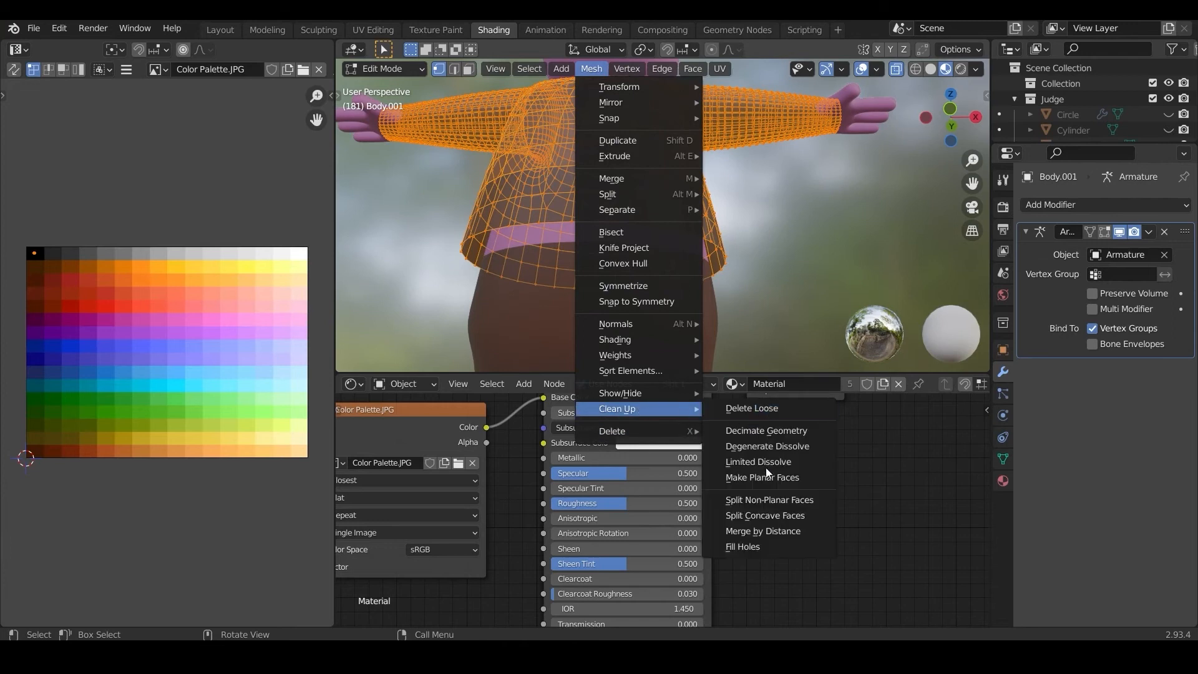
{"action": "left_click", "coordinate": [760, 527]}
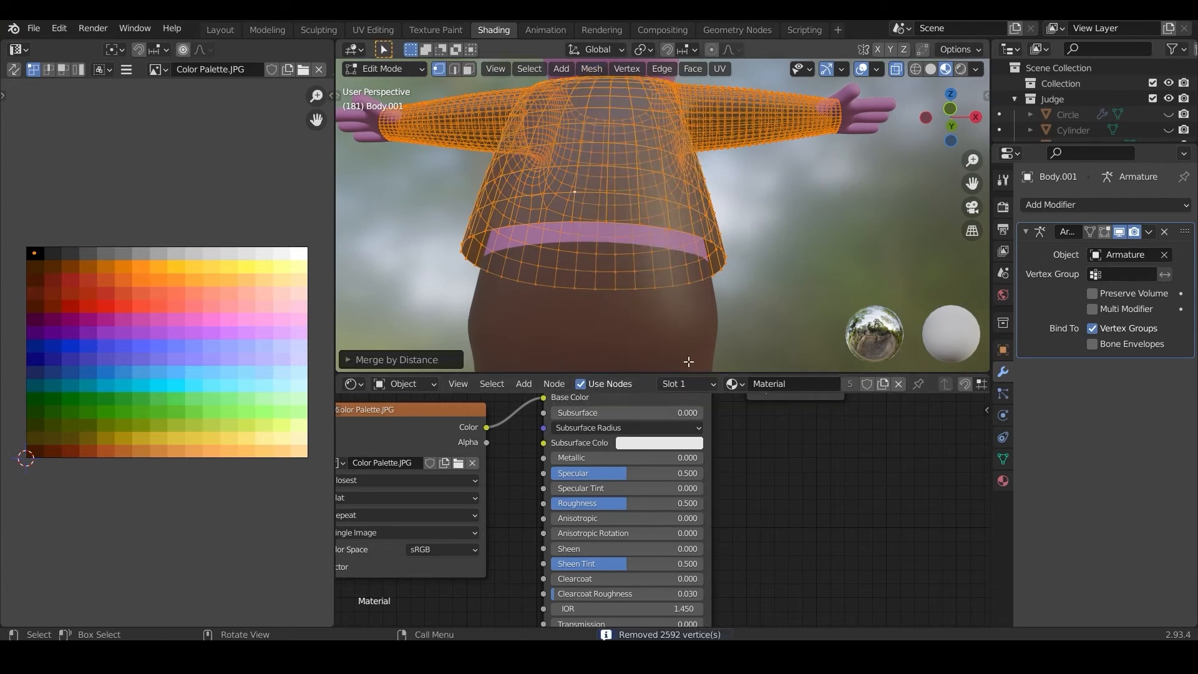
Step: Move the shirt's lowest rows of vertices down along Z to lengthen it to about the pig's knees
{"action": "key", "text": "KP_1"}
{"action": "key", "text": "alt+a"}
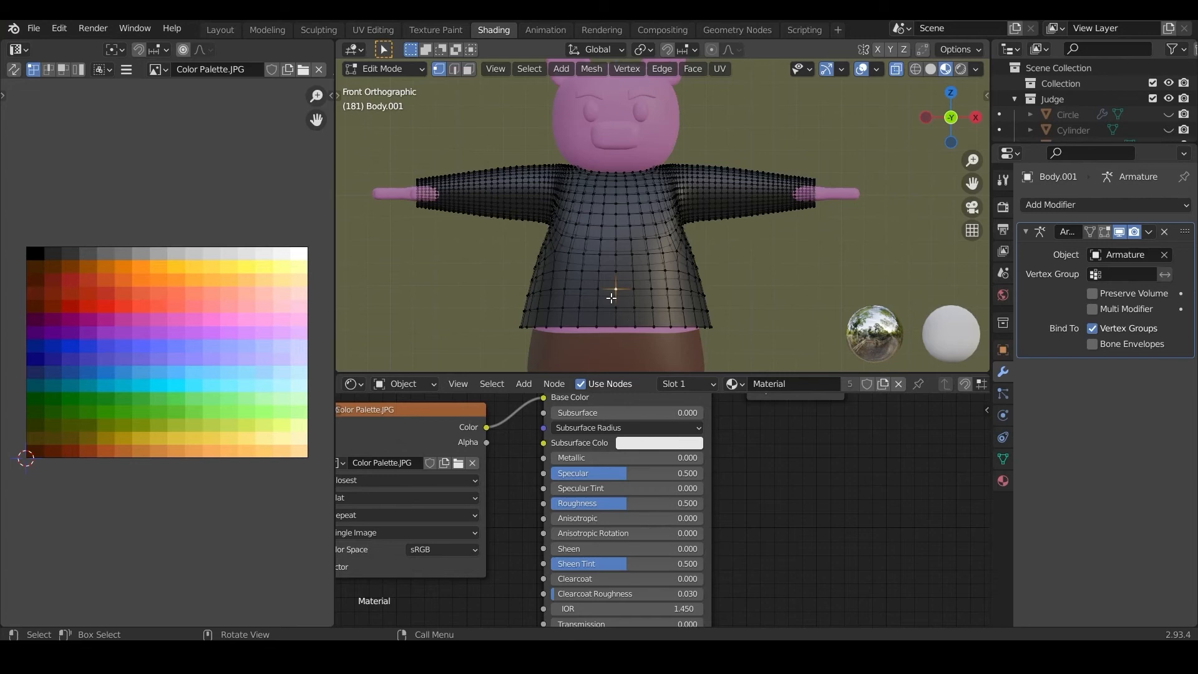
{"action": "scroll", "coordinate": [610, 298], "scroll_direction": "down", "scroll_amount": 2}
{"action": "left_click_drag", "start_coordinate": [569, 269], "coordinate": [765, 328]}
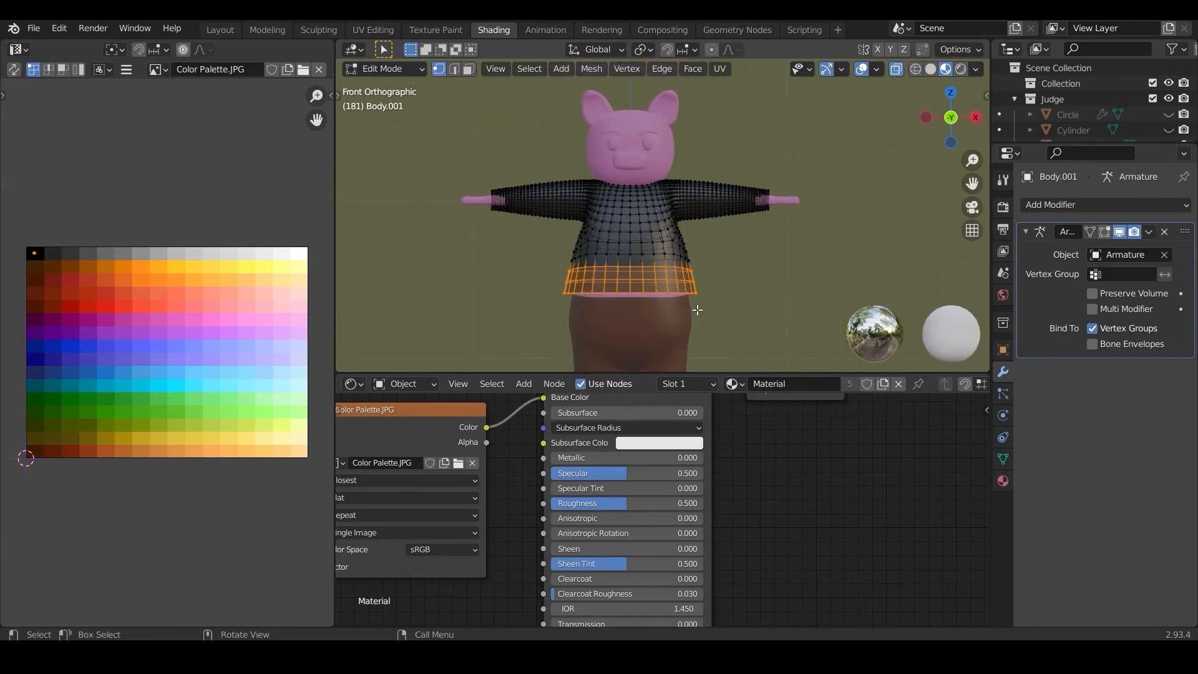
{"action": "scroll", "coordinate": [696, 310], "scroll_direction": "down", "scroll_amount": 2}
{"action": "key", "text": "g"}
{"action": "key", "text": "z"}
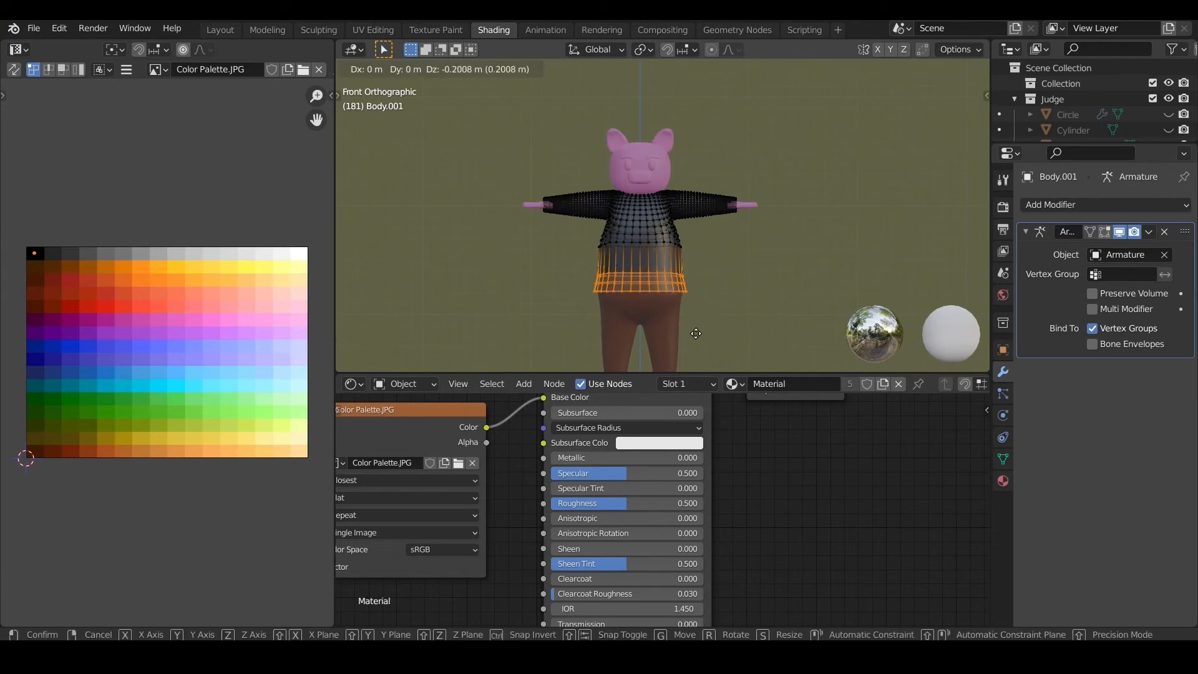
{"action": "left_click", "coordinate": [693, 59]}
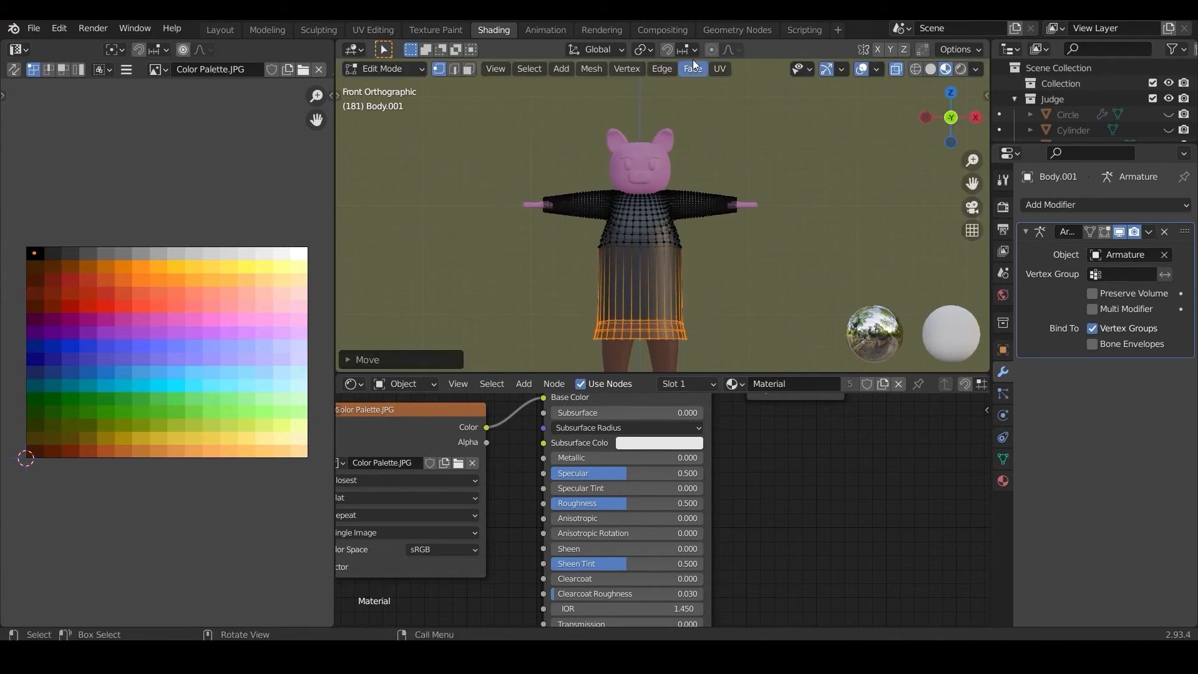
Step: Lower the selected hem rows about 0.38 m further along Z, ending above the pig's ankles
{"action": "scroll", "coordinate": [690, 168], "scroll_direction": "down", "scroll_amount": 1}
{"action": "scroll", "coordinate": [689, 169], "scroll_direction": "down", "scroll_amount": 2}
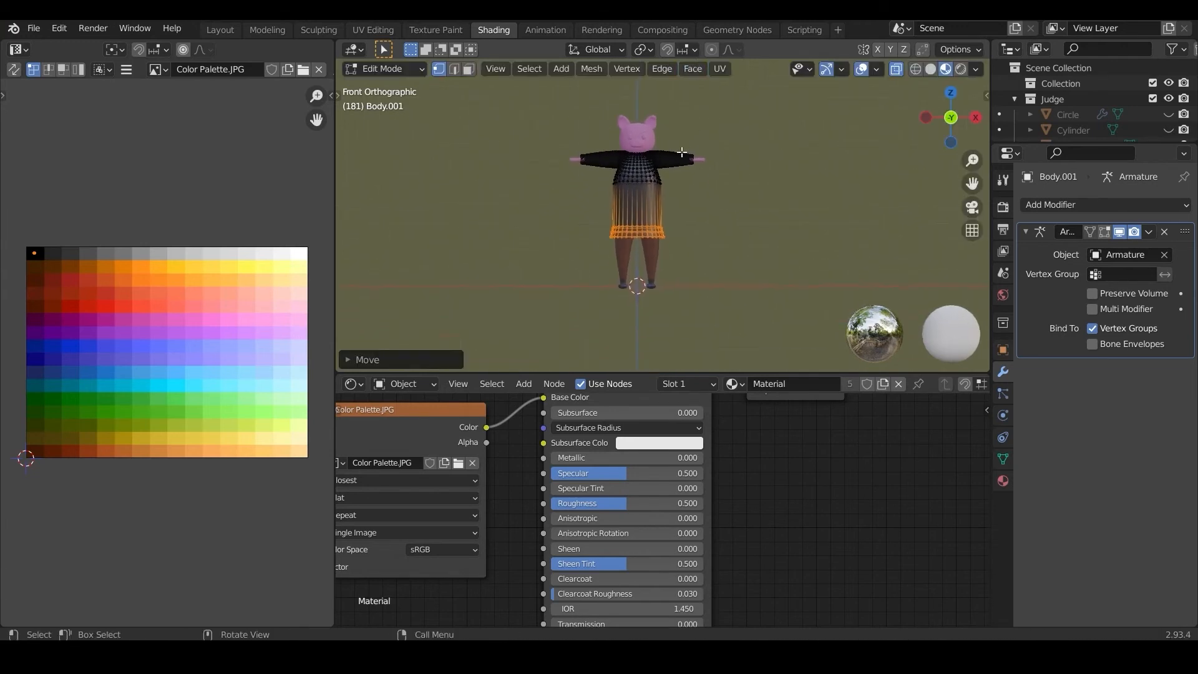
{"action": "key", "text": "g"}
{"action": "key", "text": "z"}
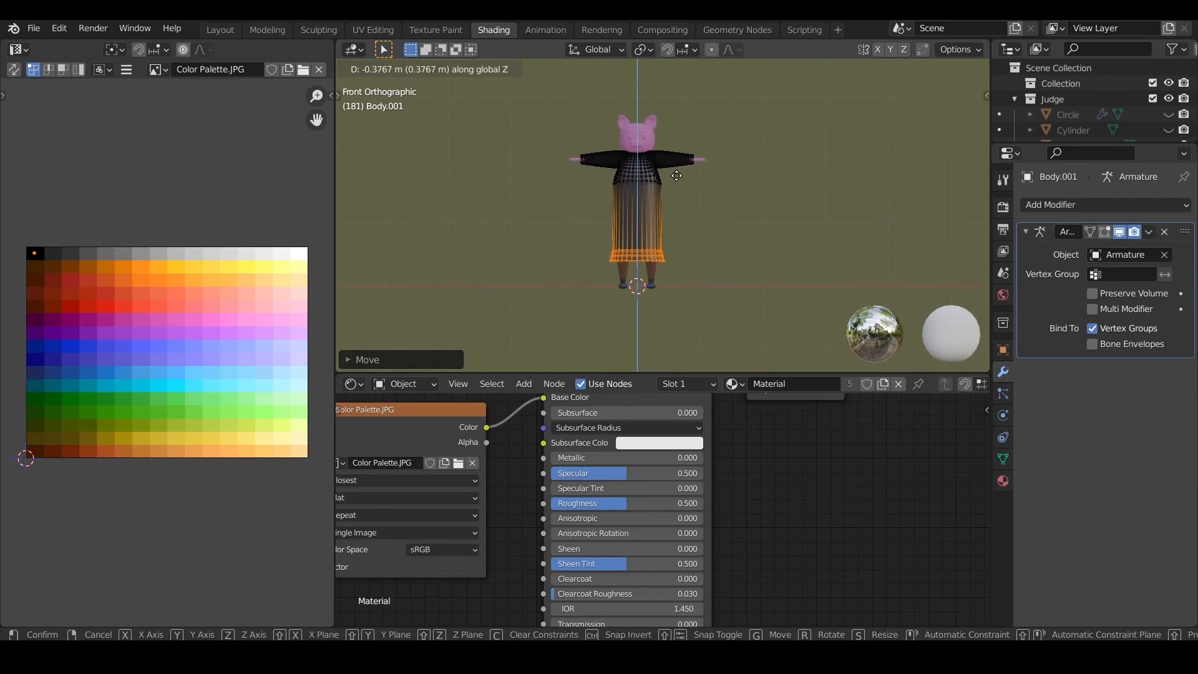
{"action": "left_click", "coordinate": [676, 175]}
Step: Add 12 evenly spaced horizontal loop cuts across the stretched section of the robe
{"action": "scroll", "coordinate": [674, 178], "scroll_direction": "up", "scroll_amount": 3}
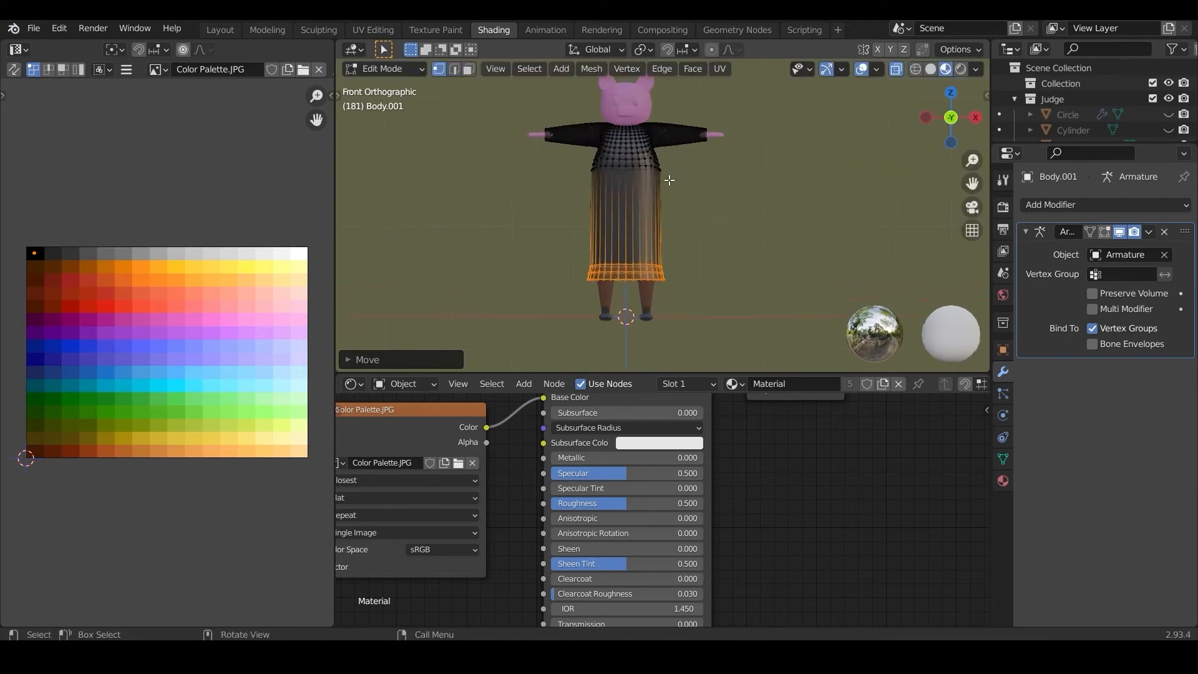
{"action": "scroll", "coordinate": [612, 225], "scroll_direction": "up", "scroll_amount": 3}
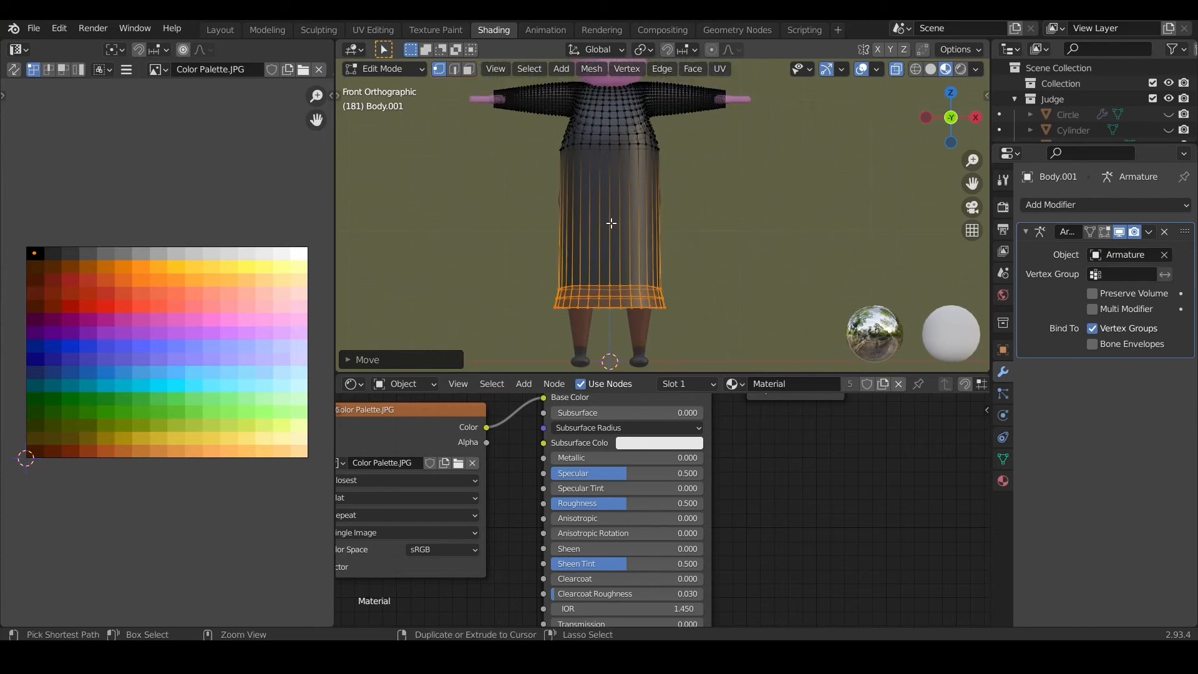
{"action": "key", "text": "ctrl+r"}
{"action": "scroll", "coordinate": [611, 222], "scroll_direction": "up", "scroll_amount": 11}
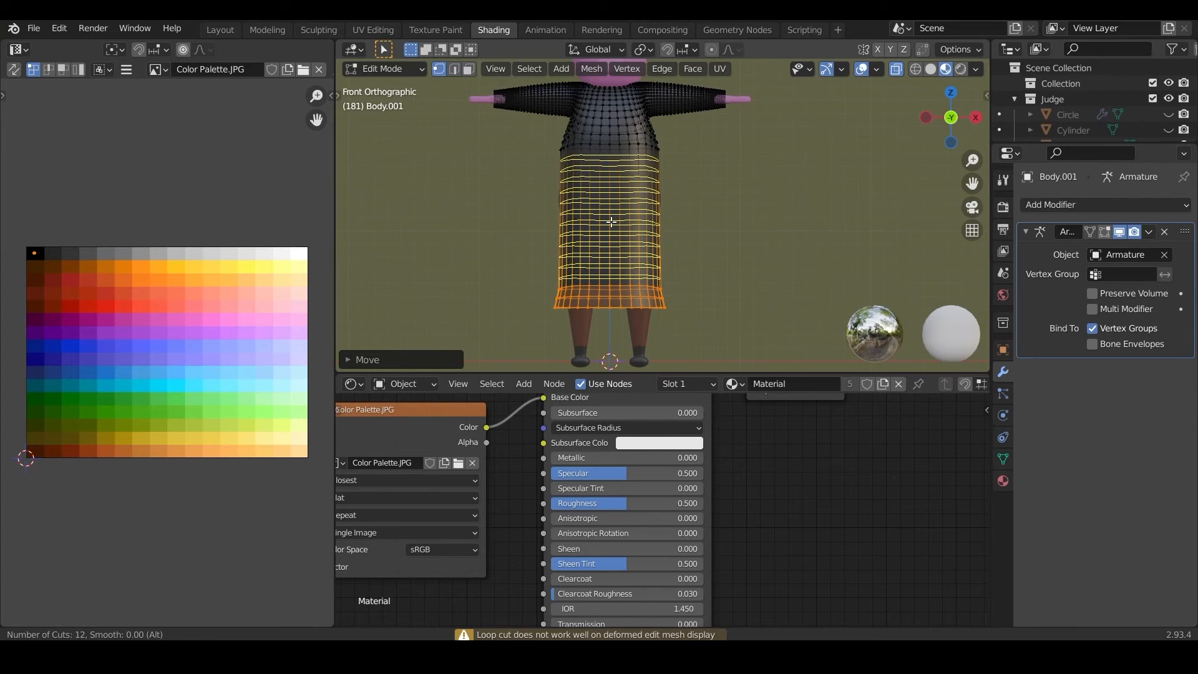
{"action": "left_click", "coordinate": [611, 222]}
{"action": "right_click", "coordinate": [611, 222]}
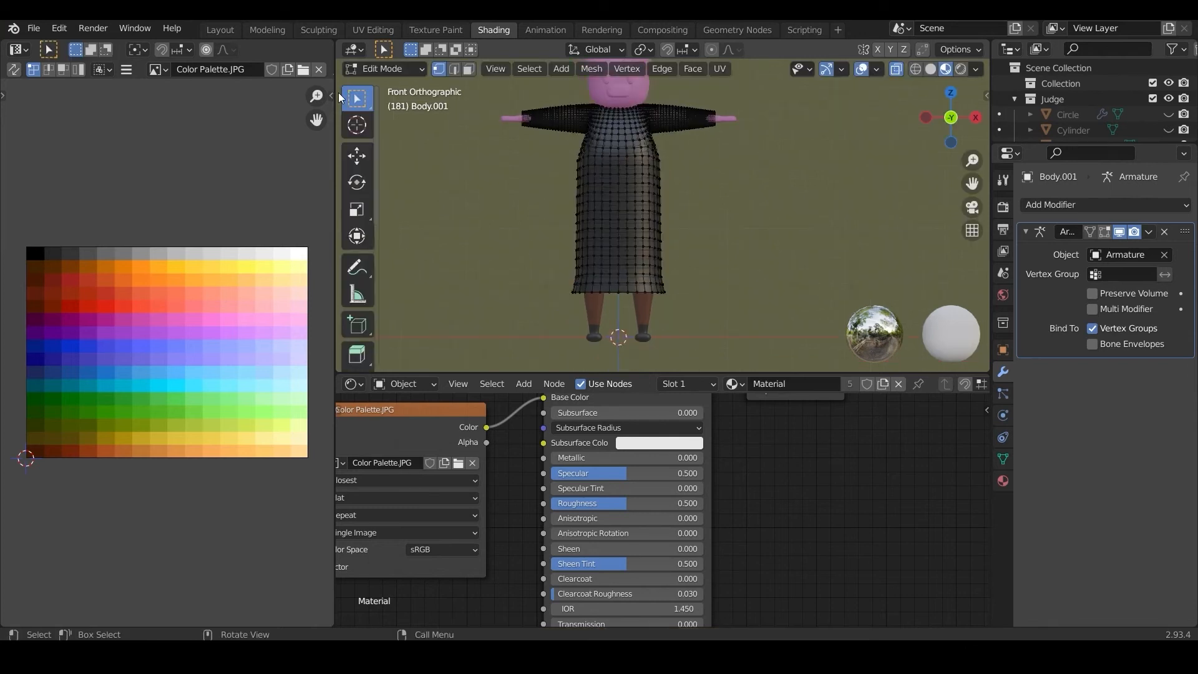
Step: Select the entire robe mesh and even out its surface with the Smooth tool
{"action": "left_click_drag", "start_coordinate": [375, 211], "coordinate": [492, 225]}
{"action": "scroll", "coordinate": [459, 234], "scroll_direction": "down", "scroll_amount": 5}
{"action": "scroll", "coordinate": [437, 243], "scroll_direction": "down", "scroll_amount": 5}
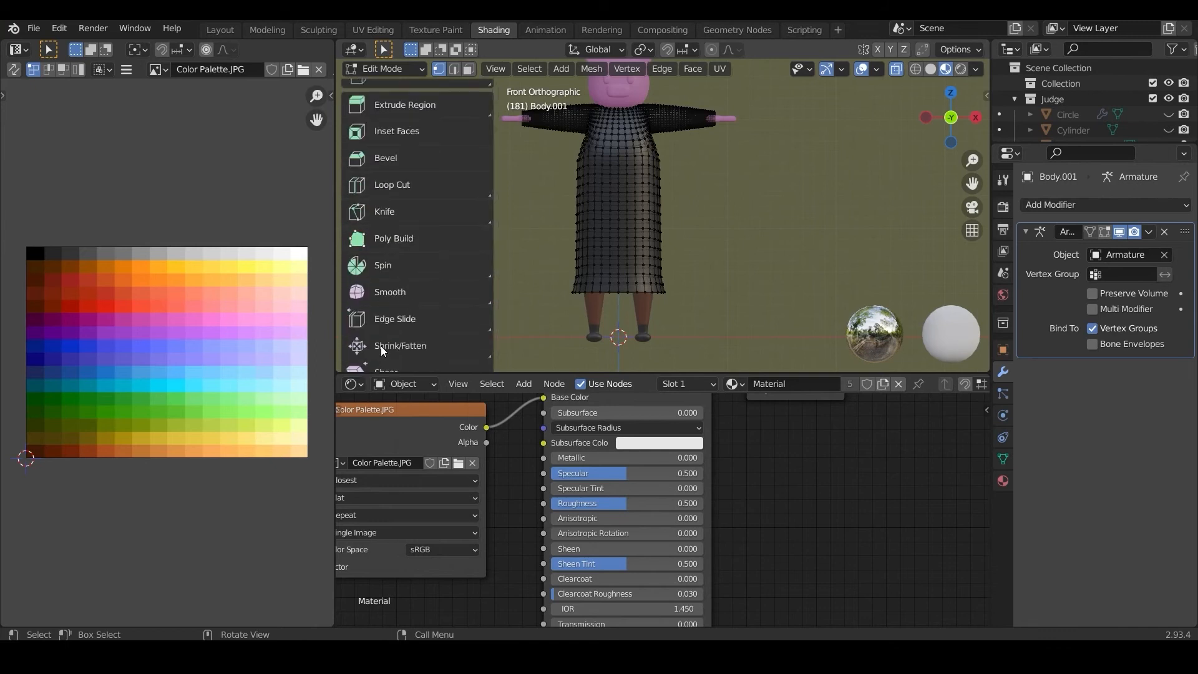
{"action": "left_click", "coordinate": [401, 245]}
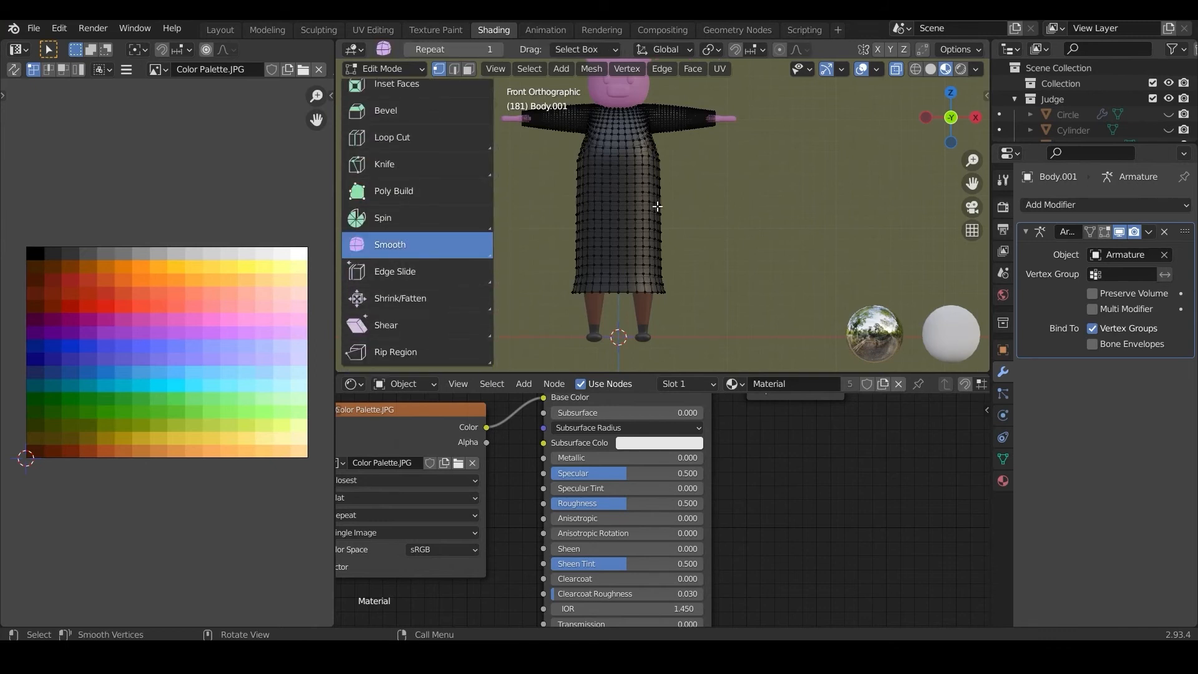
{"action": "key", "text": "a"}
{"action": "scroll", "coordinate": [640, 128], "scroll_direction": "down", "scroll_amount": 1}
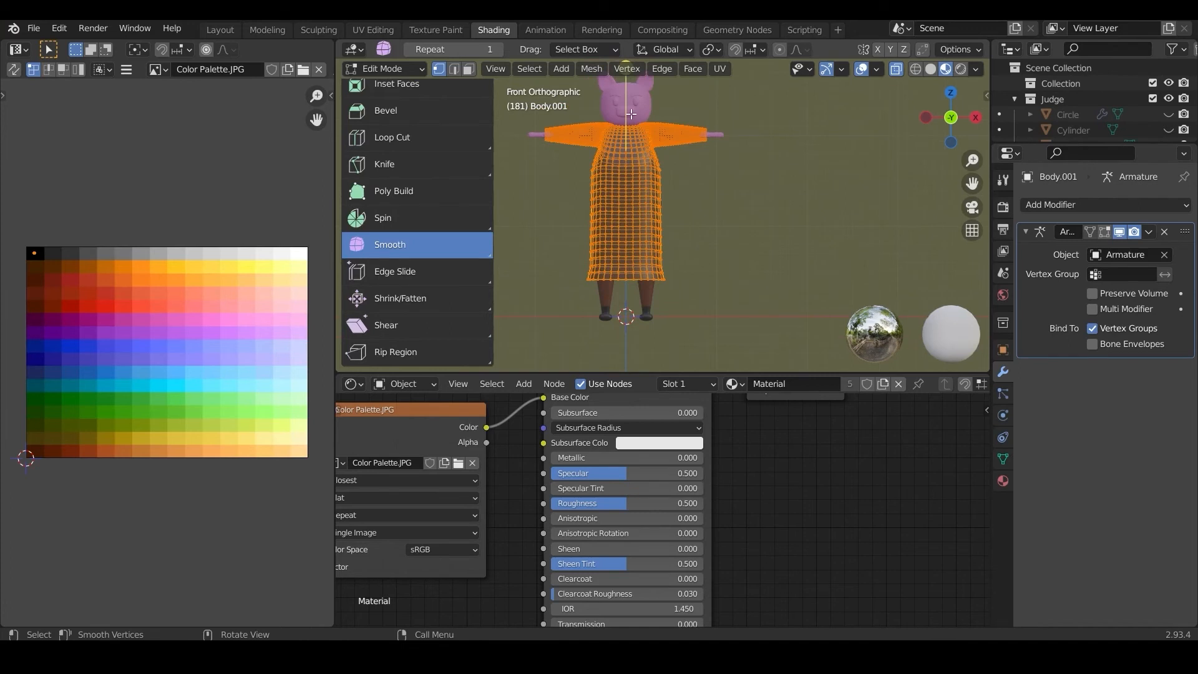
{"action": "middle_click_drag", "start_coordinate": [630, 114], "coordinate": [621, 119], "text": "shift"}
{"action": "left_click_drag", "start_coordinate": [622, 119], "coordinate": [695, 101]}
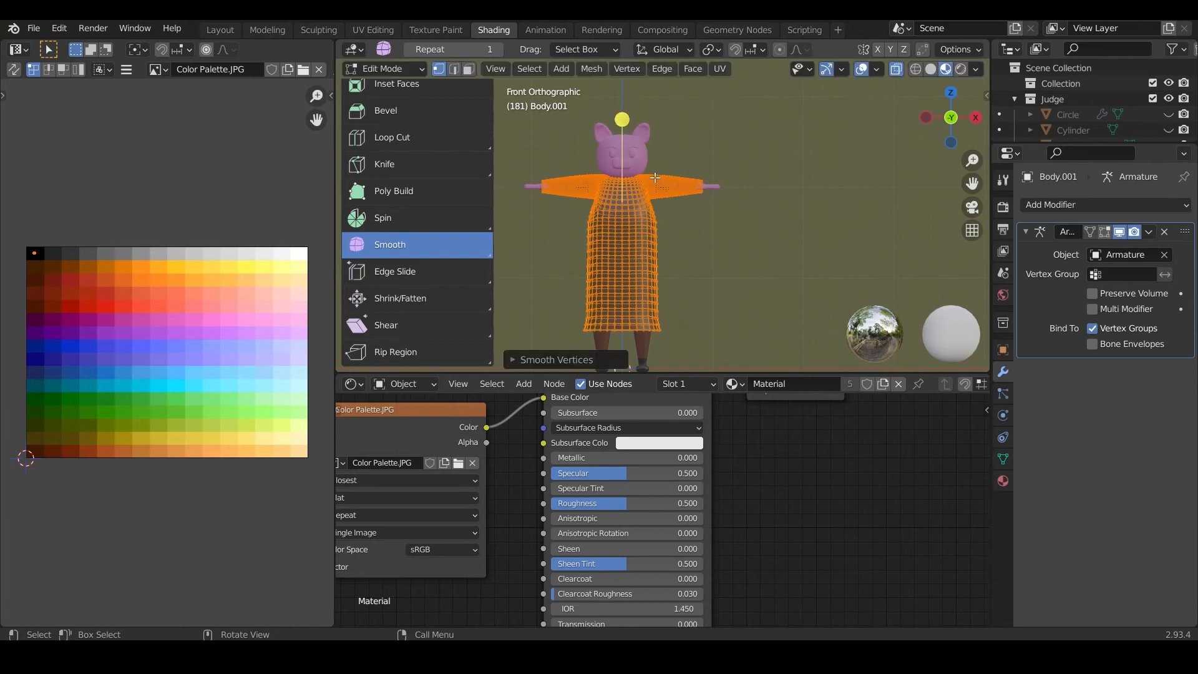
{"action": "scroll", "coordinate": [655, 178], "scroll_direction": "up", "scroll_amount": 3}
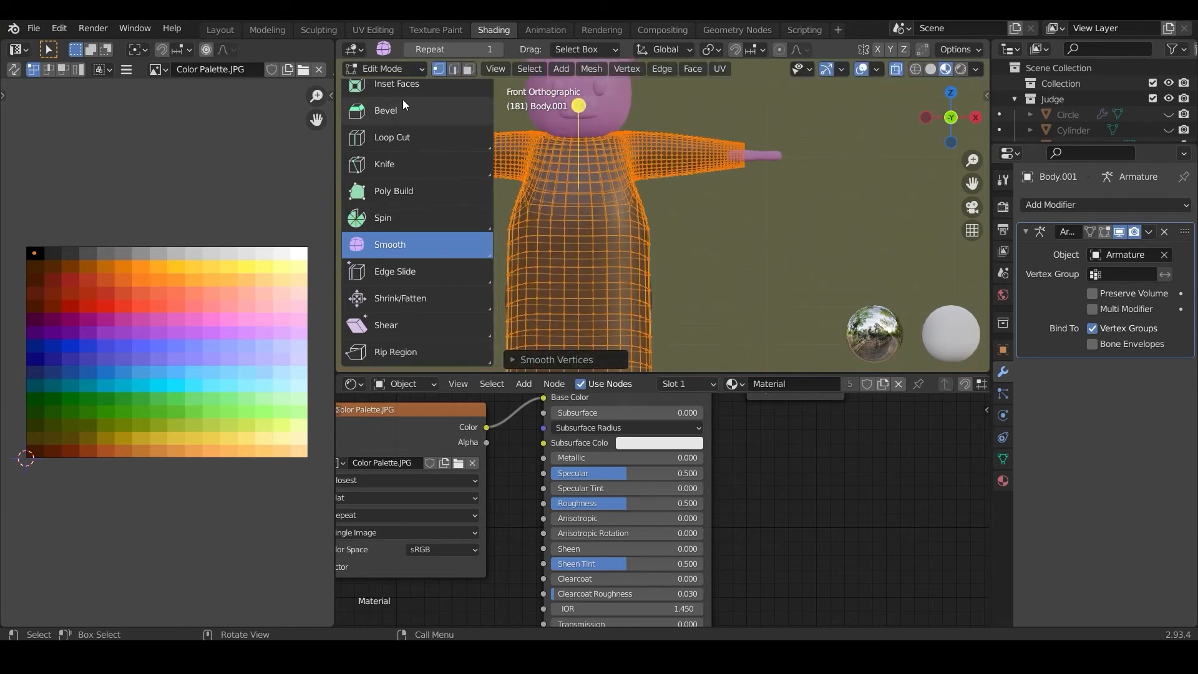
Step: Switch the robe to Sculpt Mode and open the Layout workspace
{"action": "left_click", "coordinate": [389, 68]}
{"action": "left_click", "coordinate": [389, 121]}
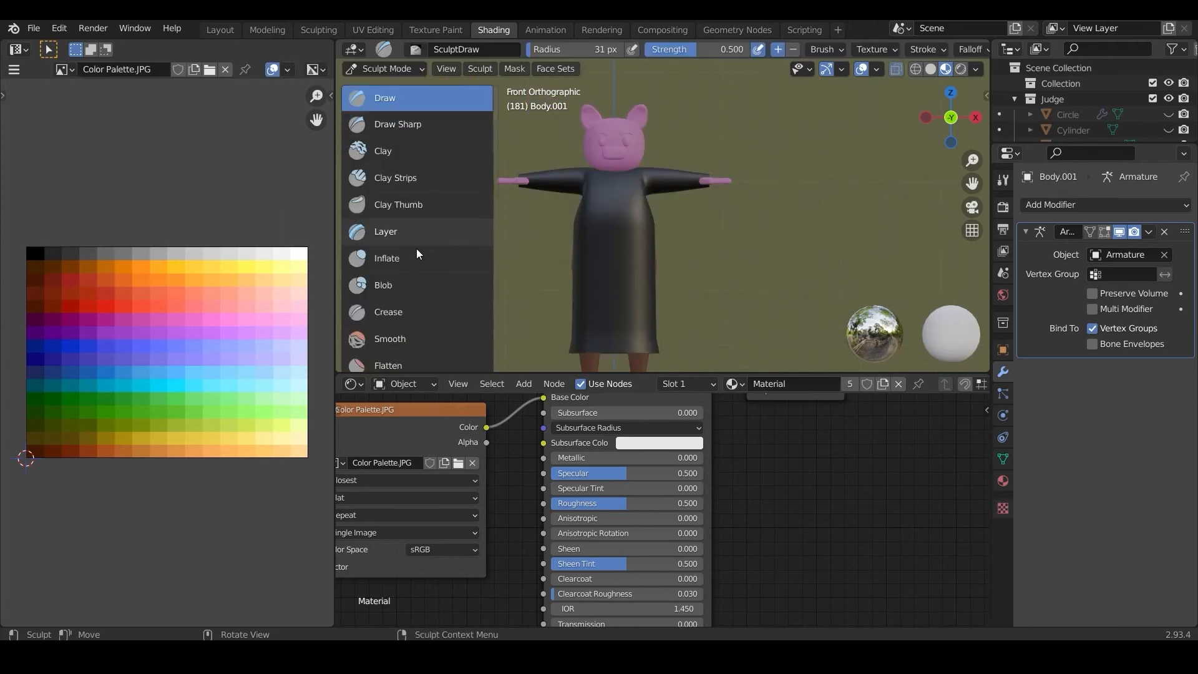
{"action": "left_click", "coordinate": [226, 31]}
{"action": "scroll", "coordinate": [436, 327], "scroll_direction": "down", "scroll_amount": 3}
{"action": "middle_click_drag", "start_coordinate": [436, 327], "coordinate": [489, 183], "text": "shift"}
{"action": "scroll", "coordinate": [494, 398], "scroll_direction": "up", "scroll_amount": 2}
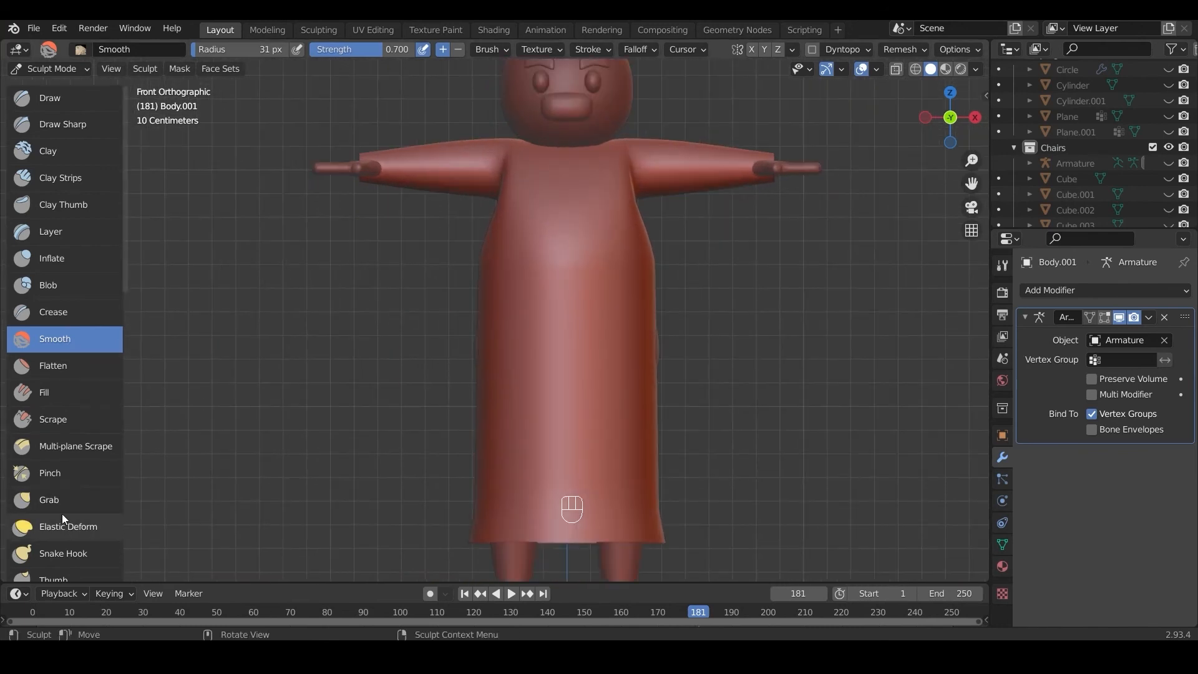
Step: Choose the Elastic Deform brush and set its radius to 119 px
{"action": "left_click", "coordinate": [68, 498]}
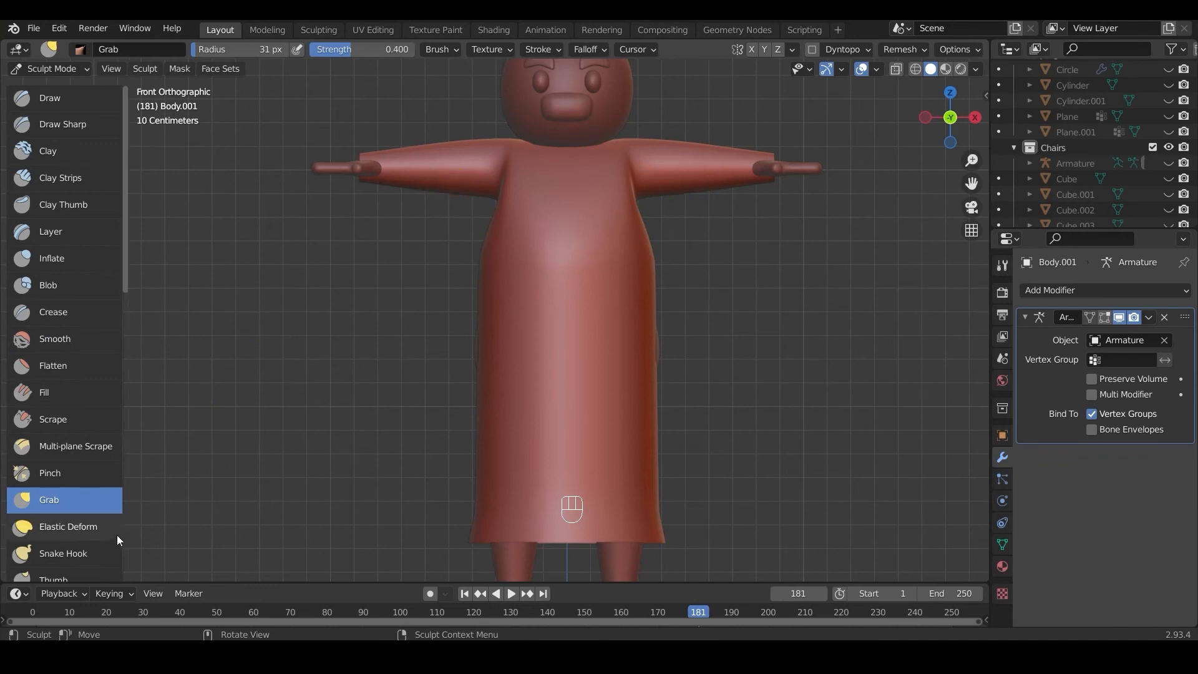
{"action": "left_click", "coordinate": [56, 527]}
{"action": "key", "text": "s"}
{"action": "key", "text": "s"}
{"action": "key", "text": "f"}
{"action": "left_click", "coordinate": [517, 214]}
Step: Enable X-axis sculpt symmetry and reshape both sleeves with Elastic Deform so they hang fuller near the wrists
{"action": "left_click_drag", "start_coordinate": [469, 242], "coordinate": [468, 225]}
{"action": "key", "text": "ctrl+z"}
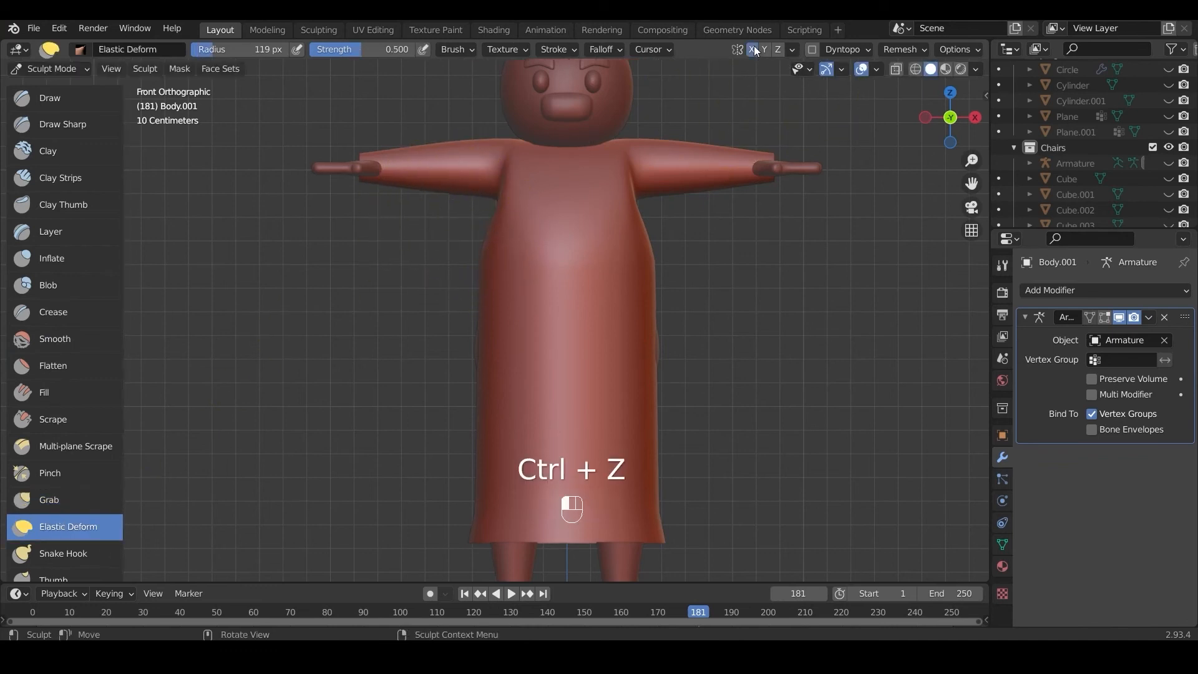
{"action": "mouse_move", "coordinate": [679, 188]}
{"action": "left_mouse_down"}
{"action": "mouse_move", "coordinate": [700, 257]}
{"action": "mouse_move", "coordinate": [672, 140]}
{"action": "left_mouse_up"}
{"action": "mouse_move", "coordinate": [749, 189]}
{"action": "left_mouse_down"}
{"action": "mouse_move", "coordinate": [777, 232]}
{"action": "mouse_move", "coordinate": [749, 193]}
{"action": "mouse_move", "coordinate": [759, 149]}
{"action": "left_mouse_up"}
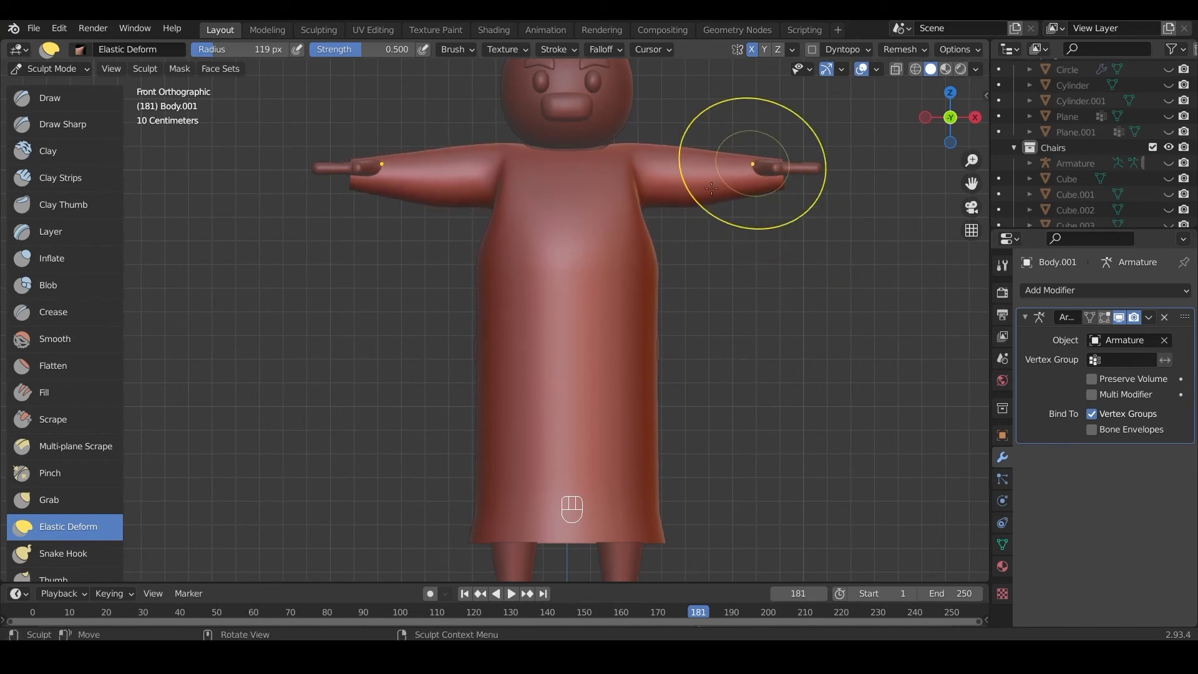
Step: Narrow the robe's waist slightly and pull its lower sides outward in the front view for a smoother outline
{"action": "left_click_drag", "start_coordinate": [659, 264], "coordinate": [637, 264]}
{"action": "left_click_drag", "start_coordinate": [634, 315], "coordinate": [663, 340]}
{"action": "mouse_move", "coordinate": [639, 429]}
{"action": "left_mouse_down"}
{"action": "mouse_move", "coordinate": [638, 457]}
{"action": "mouse_move", "coordinate": [652, 464]}
{"action": "left_mouse_up"}
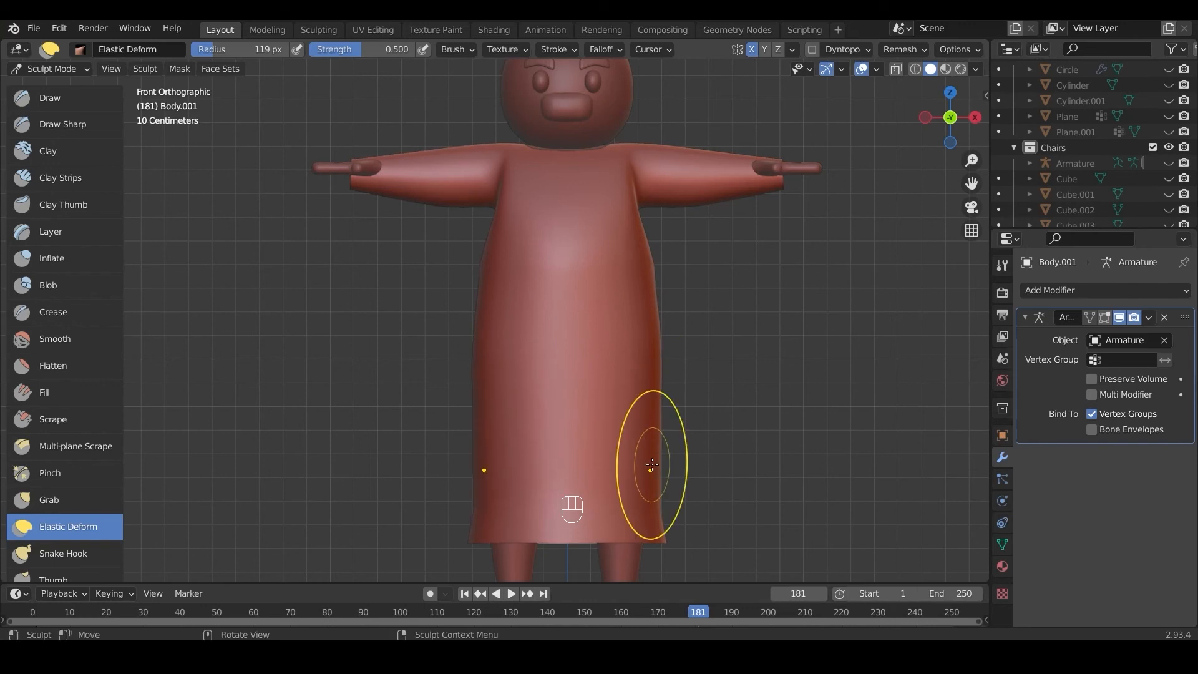
Step: Reshape the robe's front and back contours in the right side view with Elastic Deform
{"action": "key", "text": "KP_3"}
{"action": "left_click_drag", "start_coordinate": [385, 353], "coordinate": [476, 361]}
{"action": "left_click_drag", "start_coordinate": [465, 340], "coordinate": [429, 347]}
{"action": "left_click_drag", "start_coordinate": [418, 497], "coordinate": [465, 497]}
{"action": "left_click_drag", "start_coordinate": [582, 373], "coordinate": [619, 366]}
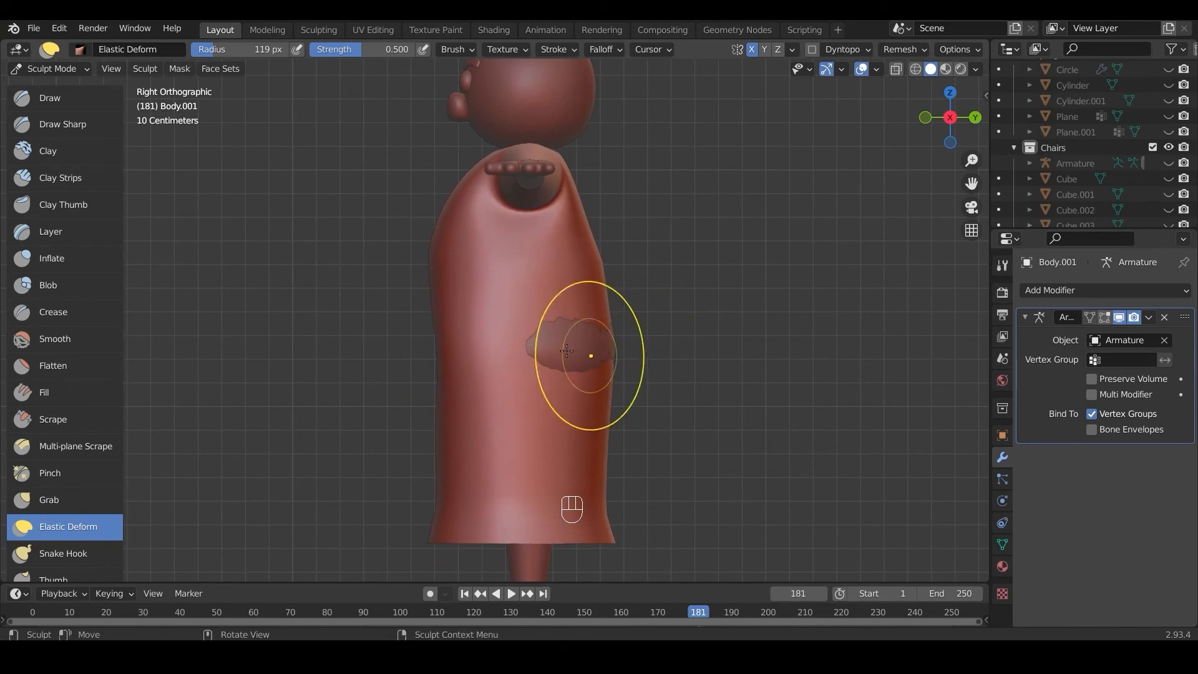
{"action": "mouse_move", "coordinate": [556, 346]}
{"action": "left_mouse_down"}
{"action": "mouse_move", "coordinate": [576, 350]}
{"action": "mouse_move", "coordinate": [555, 348]}
{"action": "mouse_move", "coordinate": [578, 275]}
{"action": "mouse_move", "coordinate": [547, 344]}
{"action": "mouse_move", "coordinate": [574, 340]}
{"action": "left_mouse_up"}
Step: Adjust the robe's hips, back and lower skirt from several angles to cover the underlying body
{"action": "middle_click_drag", "start_coordinate": [575, 339], "coordinate": [308, 361]}
{"action": "left_click_drag", "start_coordinate": [309, 362], "coordinate": [289, 374]}
{"action": "middle_click_drag", "start_coordinate": [288, 374], "coordinate": [530, 444]}
{"action": "mouse_move", "coordinate": [620, 449]}
{"action": "left_mouse_down"}
{"action": "mouse_move", "coordinate": [618, 428]}
{"action": "mouse_move", "coordinate": [642, 434]}
{"action": "left_mouse_up"}
{"action": "middle_click_drag", "start_coordinate": [633, 503], "coordinate": [487, 460]}
{"action": "left_click_drag", "start_coordinate": [375, 471], "coordinate": [351, 474]}
{"action": "left_click_drag", "start_coordinate": [430, 480], "coordinate": [437, 486]}
{"action": "mouse_move", "coordinate": [448, 431]}
{"action": "middle_mouse_down"}
{"action": "mouse_move", "coordinate": [449, 286]}
{"action": "mouse_move", "coordinate": [496, 310]}
{"action": "mouse_move", "coordinate": [535, 269]}
{"action": "middle_mouse_up"}
{"action": "scroll", "coordinate": [440, 287], "scroll_direction": "down", "scroll_amount": 4}
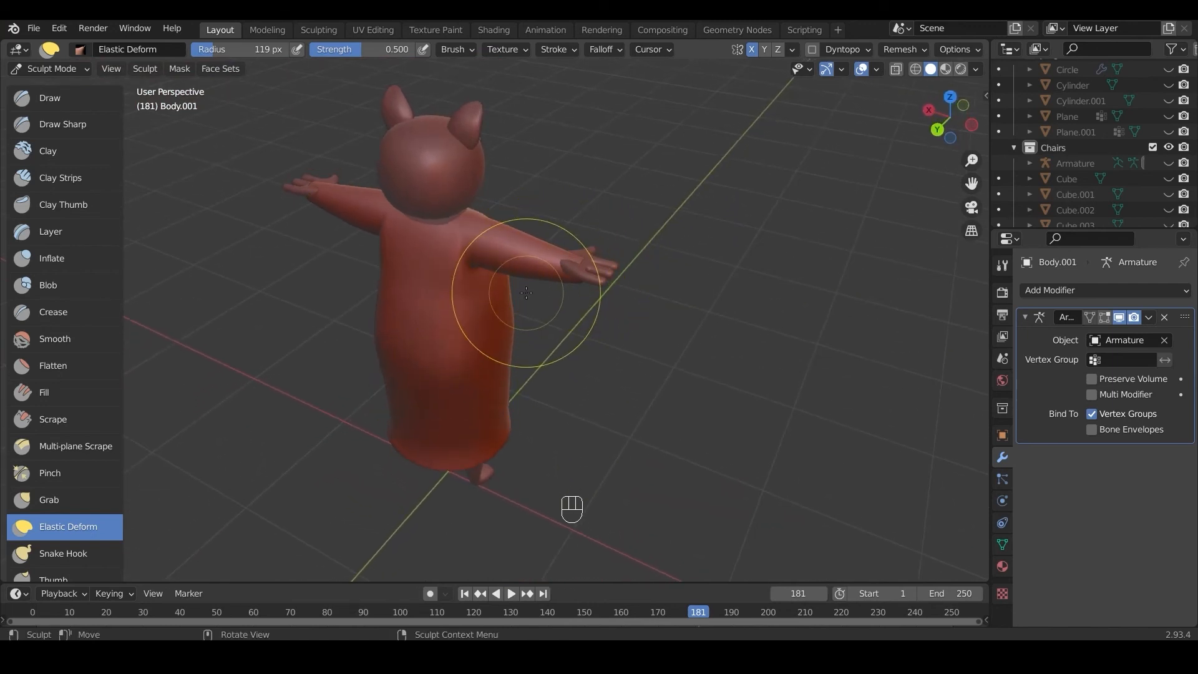
Step: Reduce the brush radius to 65 px and reshape the sleeve ends around the wrists in the front view
{"action": "key", "text": "KP_1"}
{"action": "left_click_drag", "start_coordinate": [677, 225], "coordinate": [626, 209]}
{"action": "key", "text": "f"}
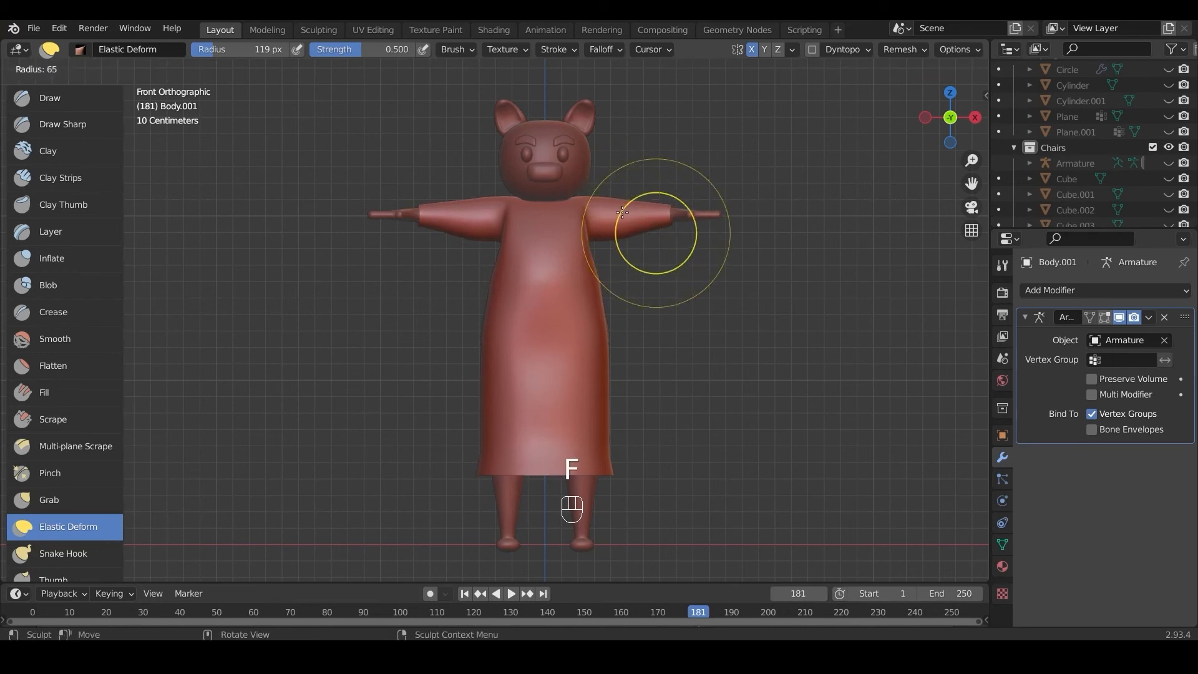
{"action": "left_click", "coordinate": [622, 212]}
{"action": "mouse_move", "coordinate": [650, 226]}
{"action": "left_mouse_down"}
{"action": "mouse_move", "coordinate": [657, 248]}
{"action": "mouse_move", "coordinate": [659, 209]}
{"action": "mouse_move", "coordinate": [672, 216]}
{"action": "left_mouse_up"}
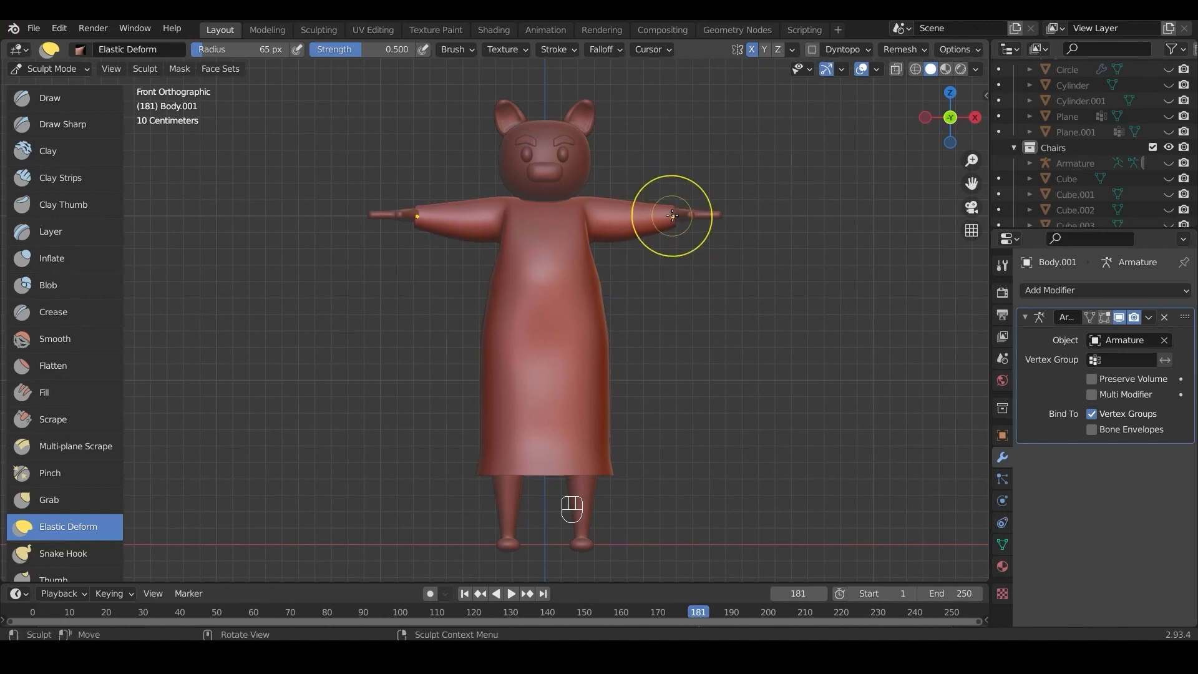
Step: Refine the forearm sections of both sleeves in the top view with small Elastic Deform strokes
{"action": "key", "text": "KP_7"}
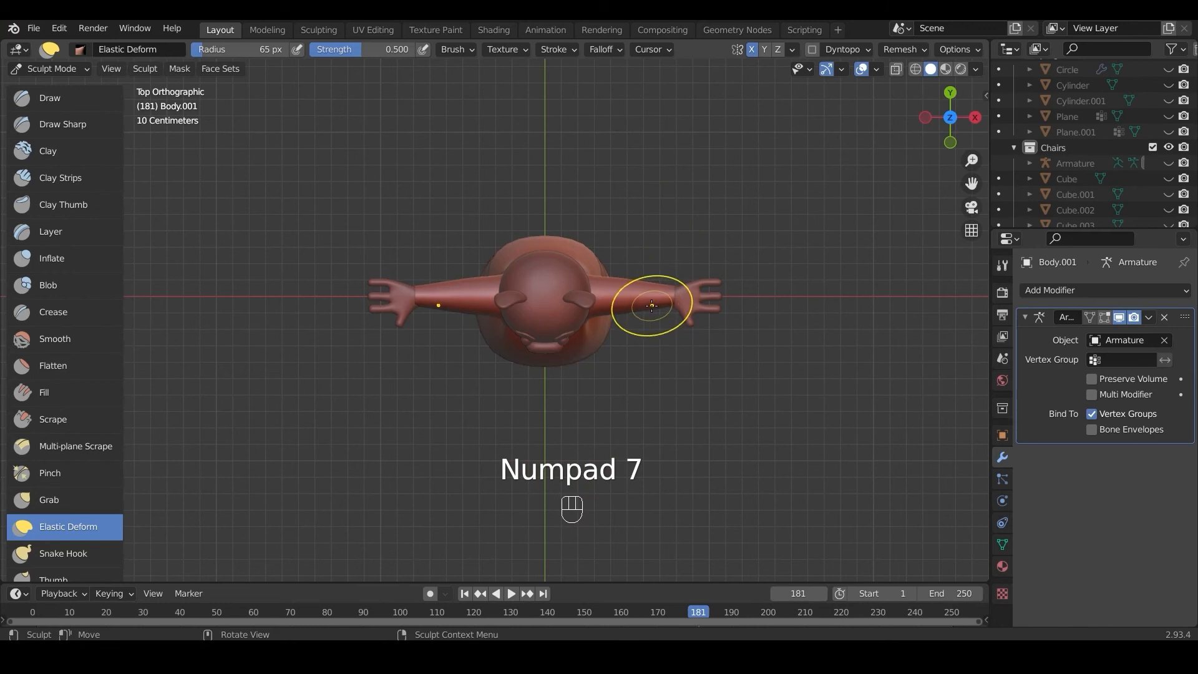
{"action": "mouse_move", "coordinate": [650, 308]}
{"action": "left_mouse_down"}
{"action": "mouse_move", "coordinate": [655, 326]}
{"action": "mouse_move", "coordinate": [659, 276]}
{"action": "mouse_move", "coordinate": [629, 275]}
{"action": "mouse_move", "coordinate": [613, 316]}
{"action": "mouse_move", "coordinate": [676, 295]}
{"action": "mouse_move", "coordinate": [663, 327]}
{"action": "mouse_move", "coordinate": [660, 306]}
{"action": "left_mouse_up"}
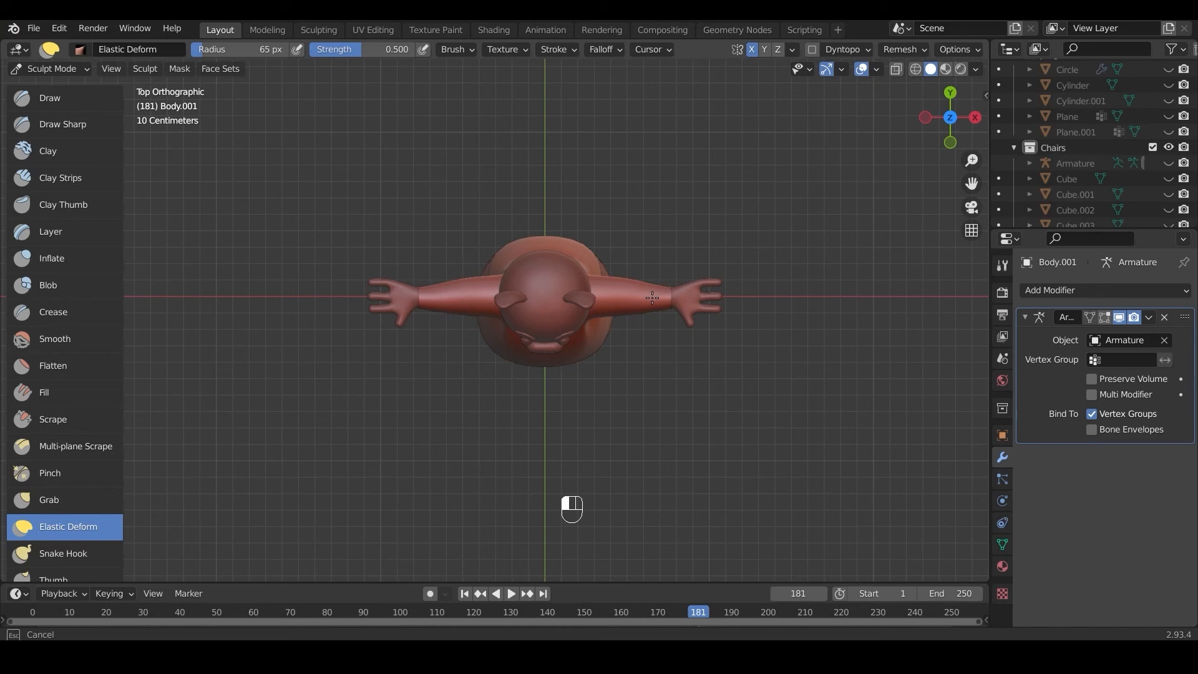
{"action": "left_click_drag", "start_coordinate": [653, 293], "coordinate": [654, 294]}
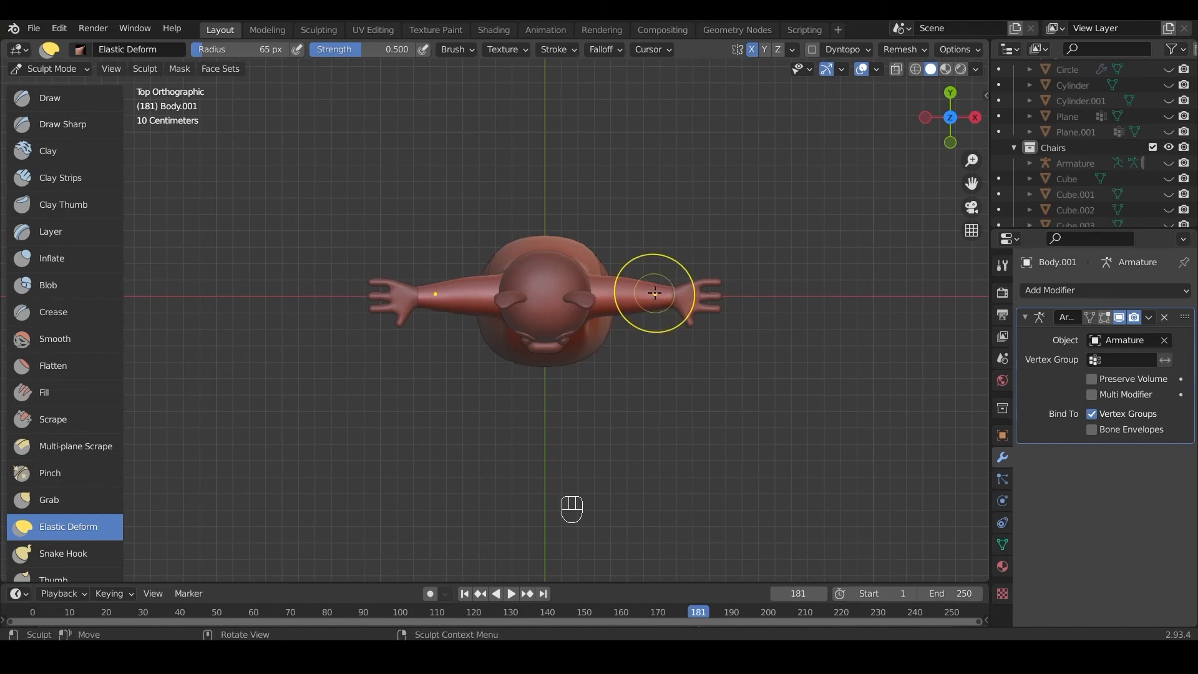
{"action": "scroll", "coordinate": [655, 292], "scroll_direction": "down", "scroll_amount": 1}
{"action": "key", "text": "KP_1"}
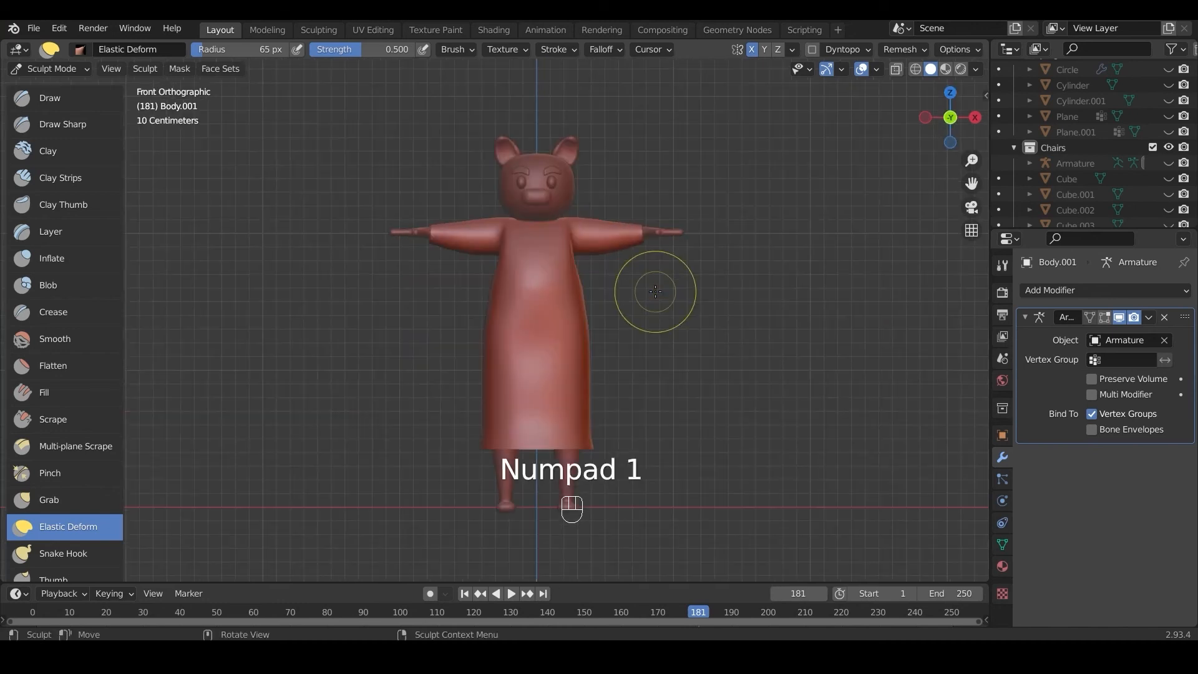
Step: Reshape the sleeve ends and the undersides of both sleeves in the front view with Elastic Deform strokes
{"action": "scroll", "coordinate": [624, 281], "scroll_direction": "up", "scroll_amount": 3}
{"action": "left_click_drag", "start_coordinate": [401, 192], "coordinate": [393, 139]}
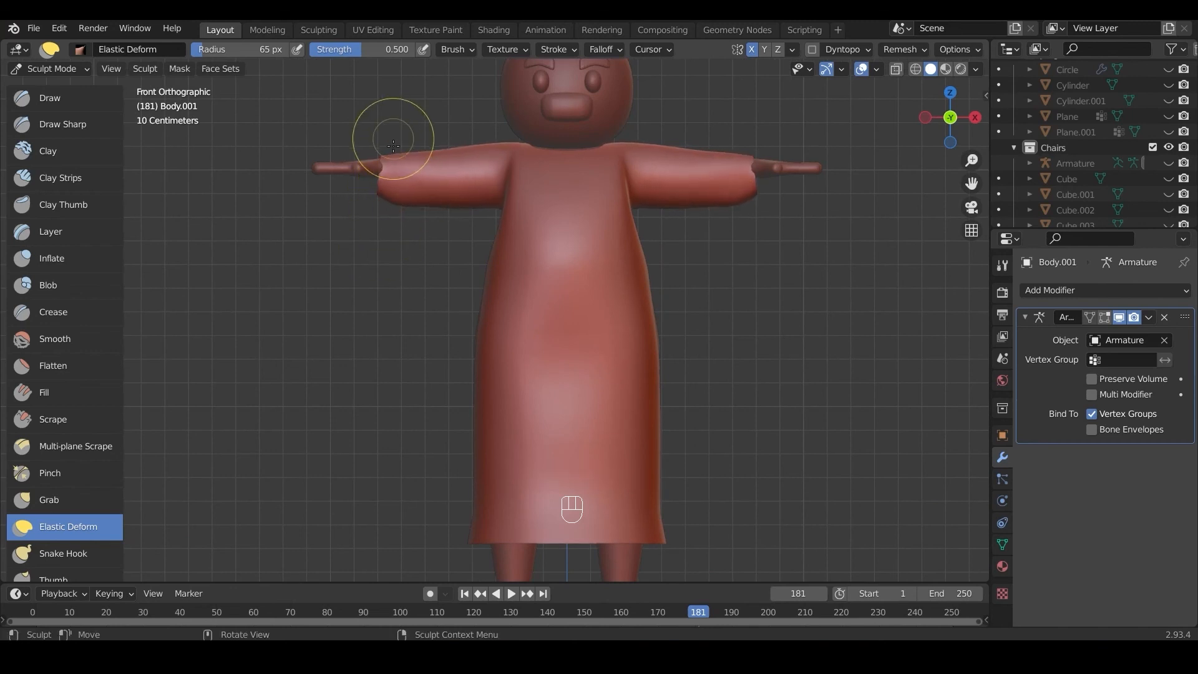
{"action": "left_click_drag", "start_coordinate": [390, 184], "coordinate": [404, 180]}
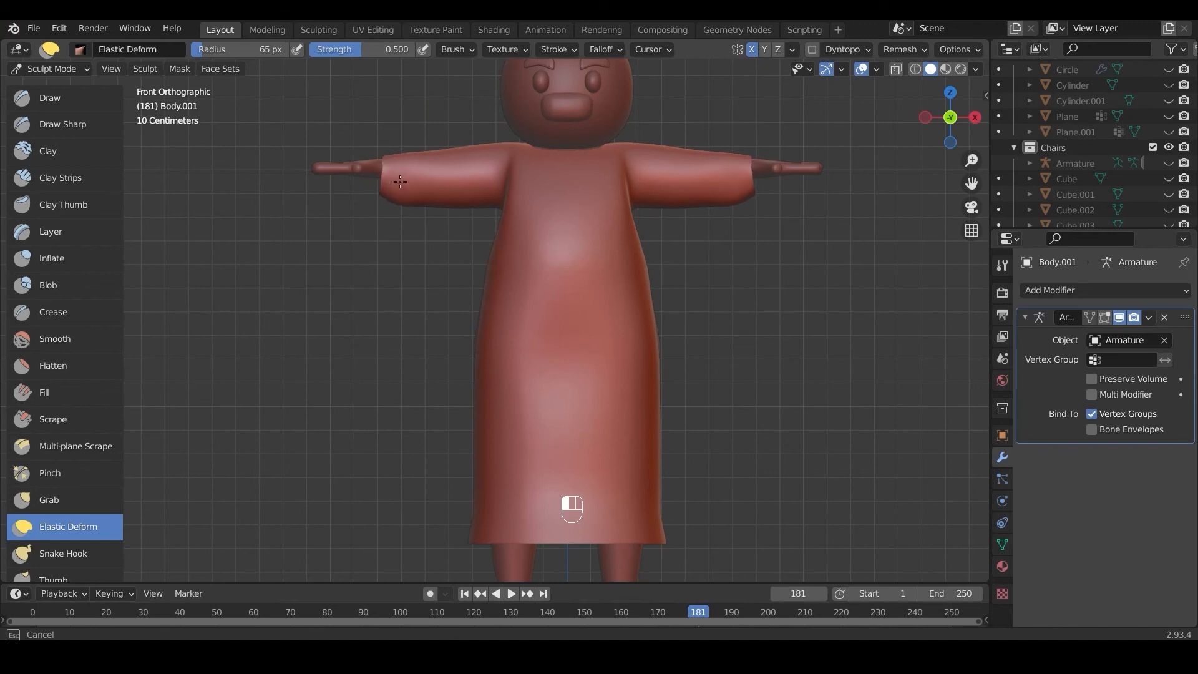
{"action": "mouse_move", "coordinate": [405, 181]}
{"action": "left_mouse_down"}
{"action": "mouse_move", "coordinate": [395, 203]}
{"action": "mouse_move", "coordinate": [410, 209]}
{"action": "mouse_move", "coordinate": [414, 187]}
{"action": "mouse_move", "coordinate": [440, 200]}
{"action": "left_mouse_up"}
{"action": "left_click_drag", "start_coordinate": [471, 209], "coordinate": [421, 210]}
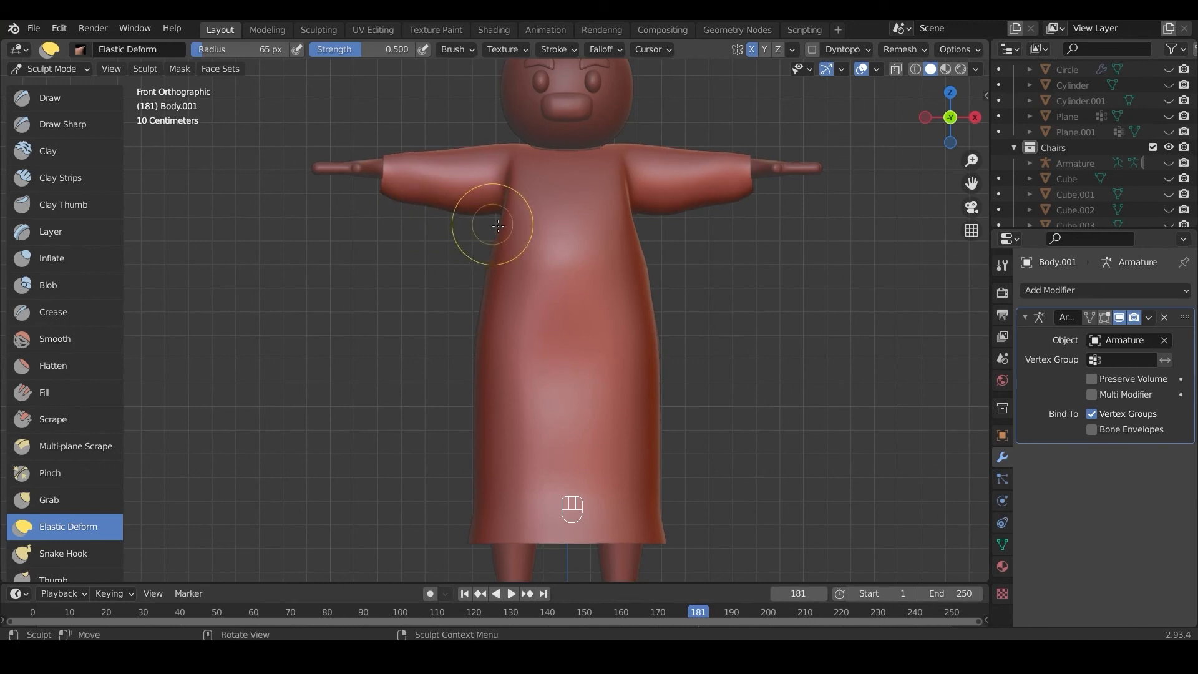
Step: Adjust the robe's underarm areas and upper sides where the sleeves meet the body
{"action": "left_click_drag", "start_coordinate": [501, 224], "coordinate": [472, 223]}
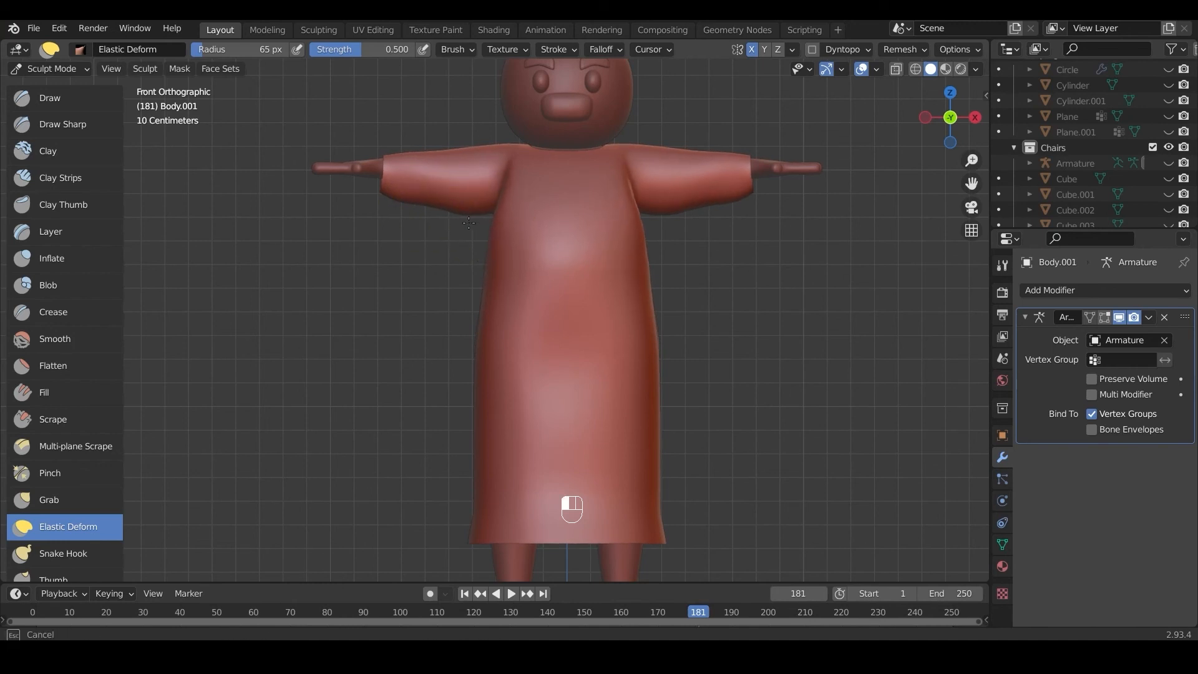
{"action": "left_click_drag", "start_coordinate": [479, 221], "coordinate": [482, 220]}
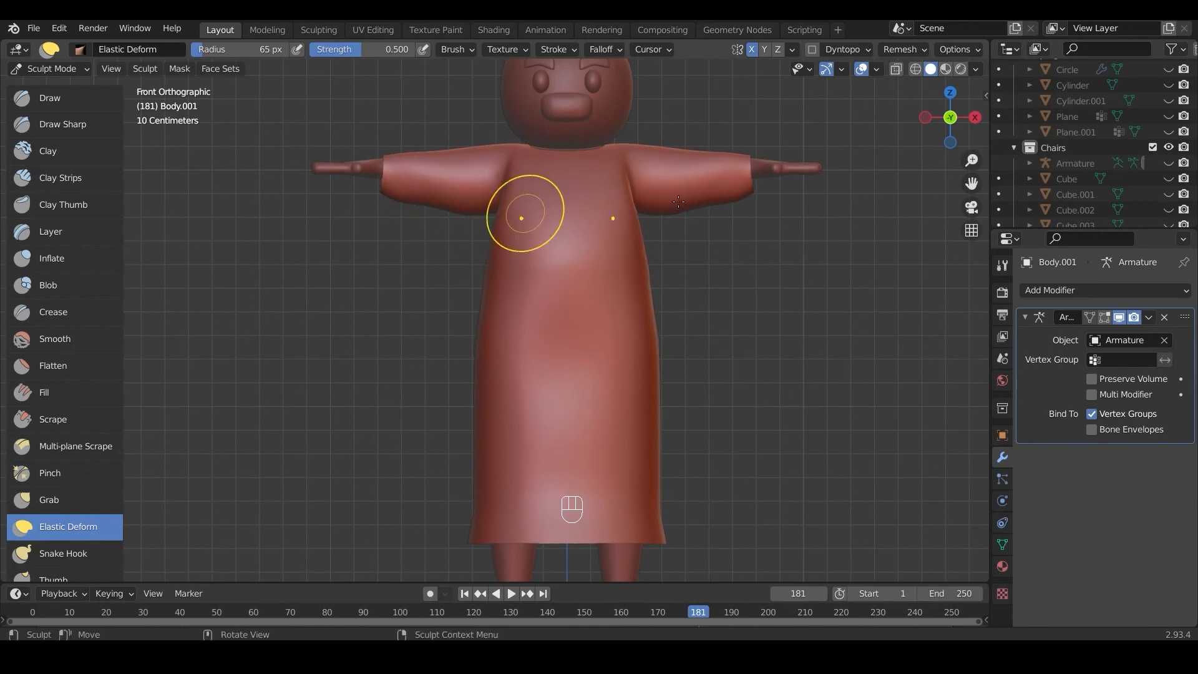
{"action": "left_click_drag", "start_coordinate": [684, 219], "coordinate": [672, 178]}
{"action": "mouse_move", "coordinate": [734, 200]}
{"action": "left_mouse_down"}
{"action": "mouse_move", "coordinate": [746, 167]}
{"action": "mouse_move", "coordinate": [740, 201]}
{"action": "mouse_move", "coordinate": [722, 200]}
{"action": "left_mouse_up"}
Step: Pull the robe's sides outward slightly at the waist and lower skirt
{"action": "scroll", "coordinate": [705, 213], "scroll_direction": "down", "scroll_amount": 3}
{"action": "left_click_drag", "start_coordinate": [570, 337], "coordinate": [597, 336]}
{"action": "left_click_drag", "start_coordinate": [571, 406], "coordinate": [591, 406]}
{"action": "scroll", "coordinate": [604, 330], "scroll_direction": "up", "scroll_amount": 2}
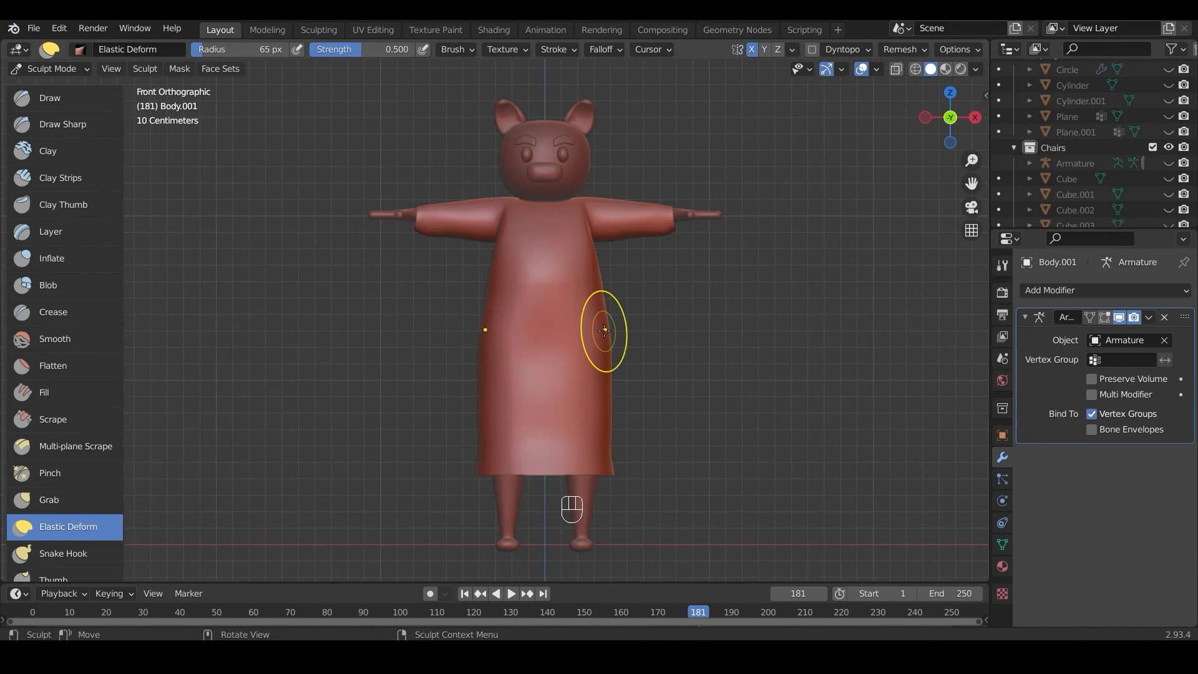
{"action": "scroll", "coordinate": [604, 330], "scroll_direction": "down", "scroll_amount": 2}
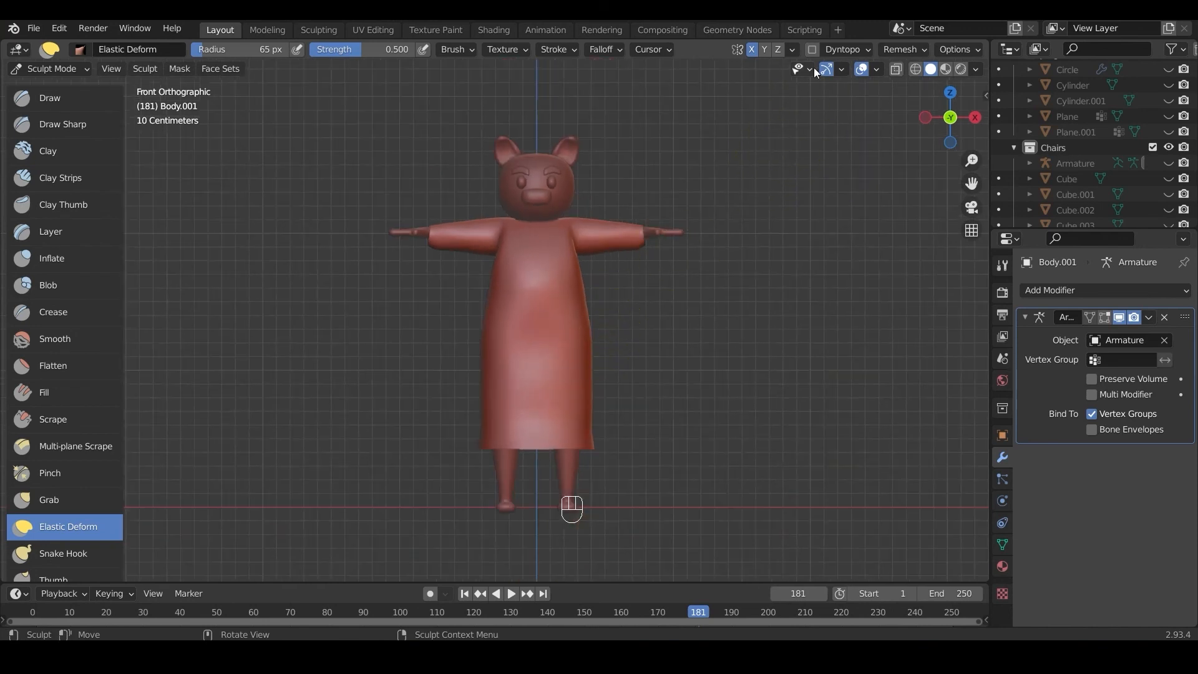
Step: Switch to the Shading workspace and Object Mode, and check the side of the robe for exposed body
{"action": "left_click", "coordinate": [494, 29]}
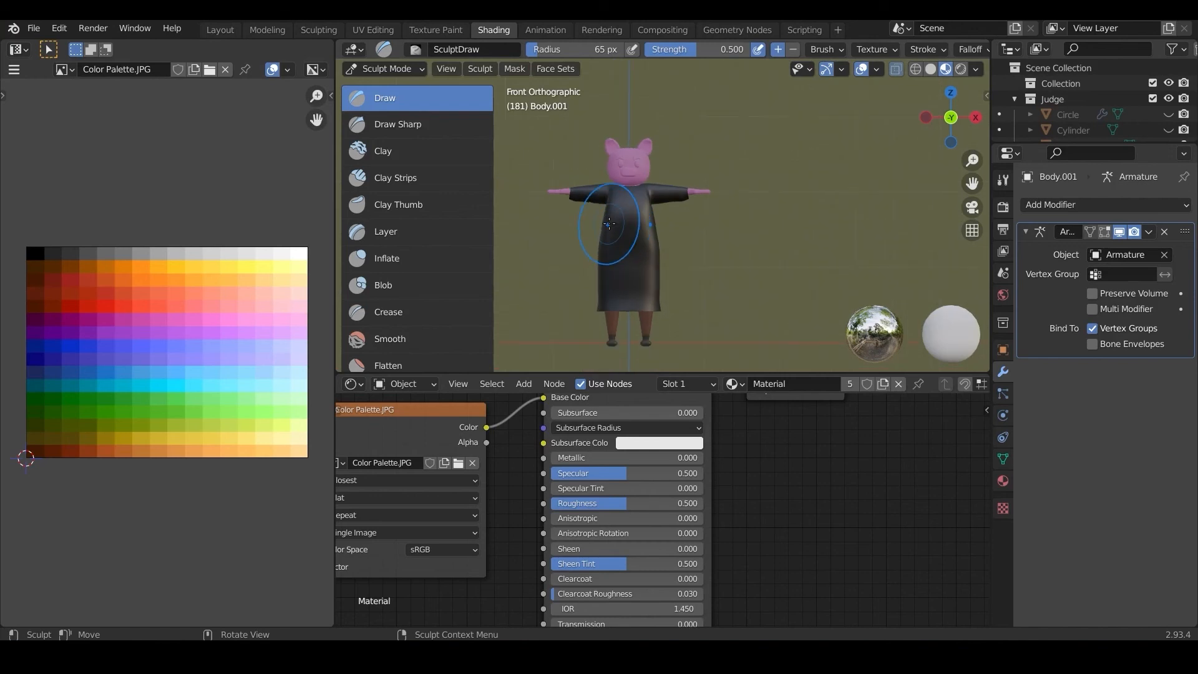
{"action": "scroll", "coordinate": [609, 223], "scroll_direction": "up", "scroll_amount": 2}
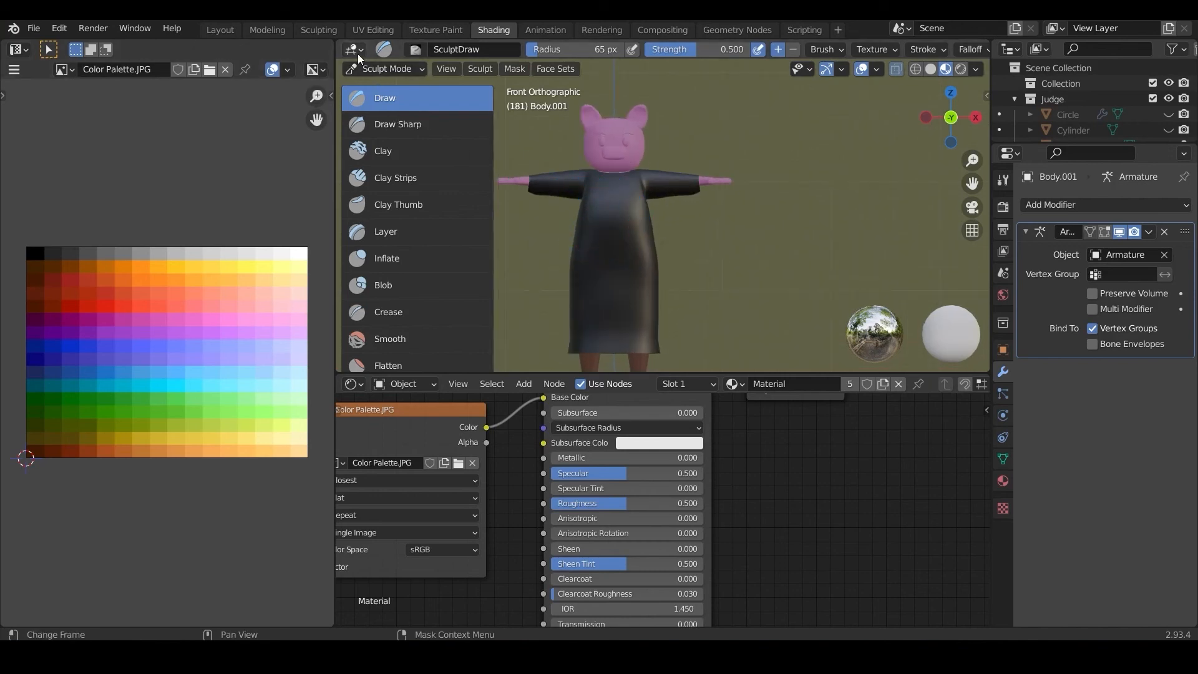
{"action": "left_click", "coordinate": [364, 70]}
{"action": "left_click", "coordinate": [381, 83]}
{"action": "middle_click_drag", "start_coordinate": [617, 222], "coordinate": [468, 184]}
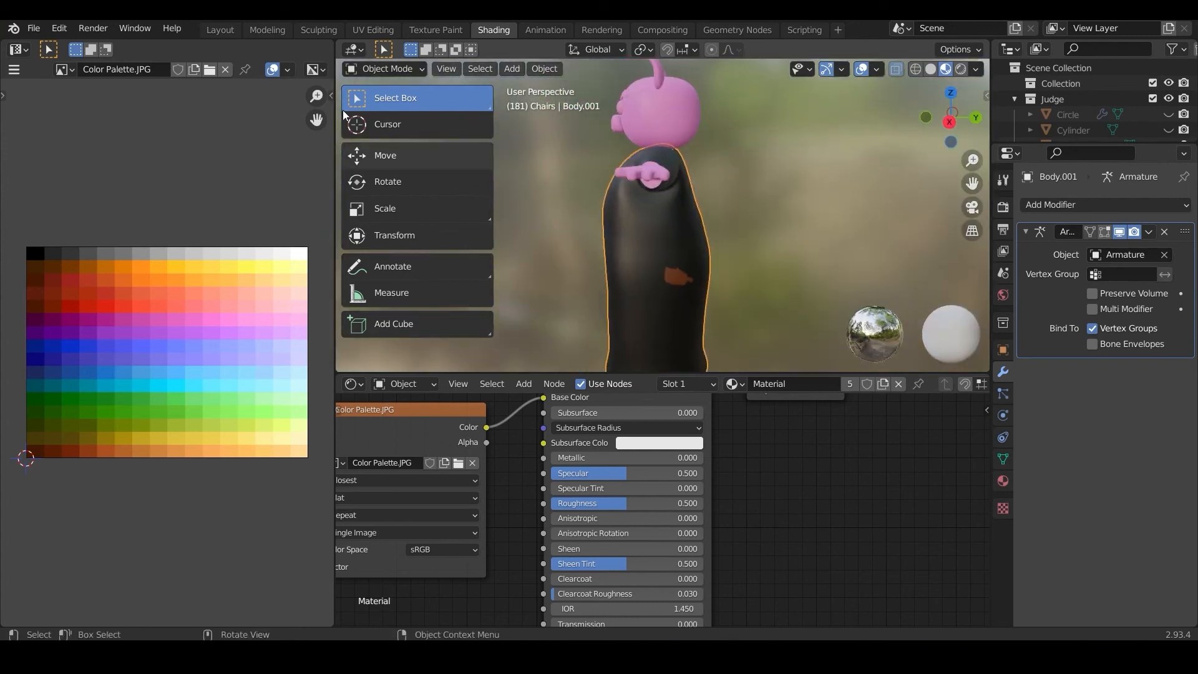
Step: Sculpt the robe's hip and underarm areas with the Draw brush to cover the exposed patch of body
{"action": "left_click", "coordinate": [387, 66]}
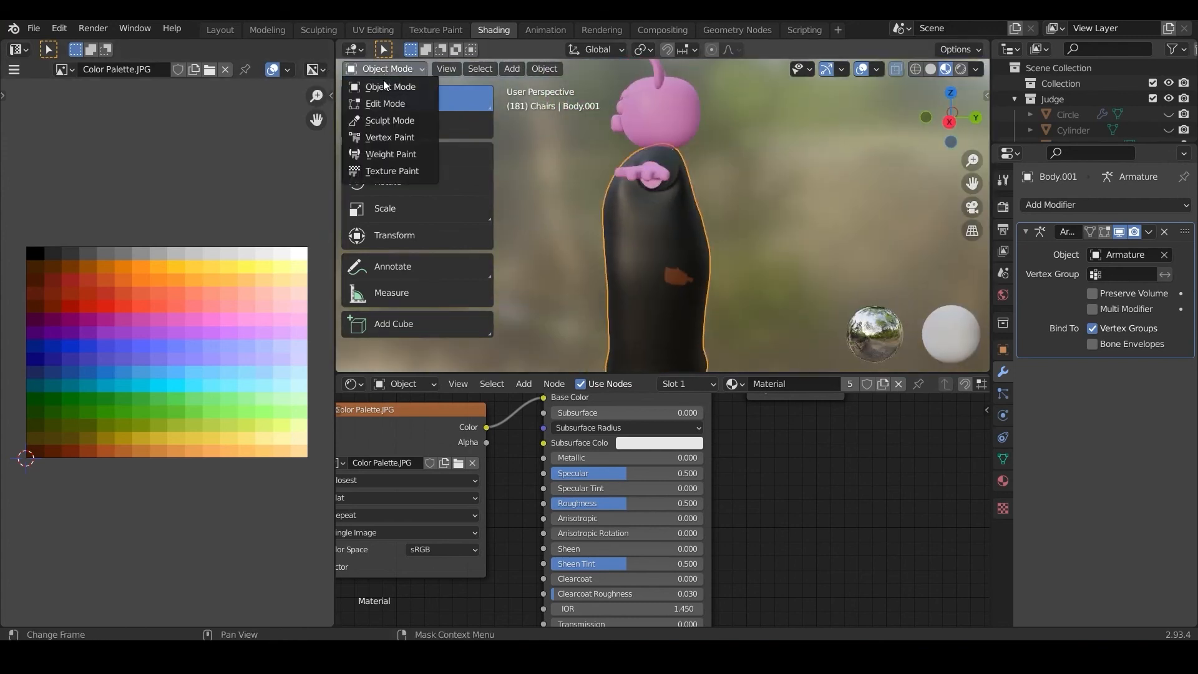
{"action": "left_click", "coordinate": [382, 120]}
{"action": "middle_click_drag", "start_coordinate": [671, 276], "coordinate": [723, 296]}
{"action": "left_click_drag", "start_coordinate": [671, 275], "coordinate": [673, 276]}
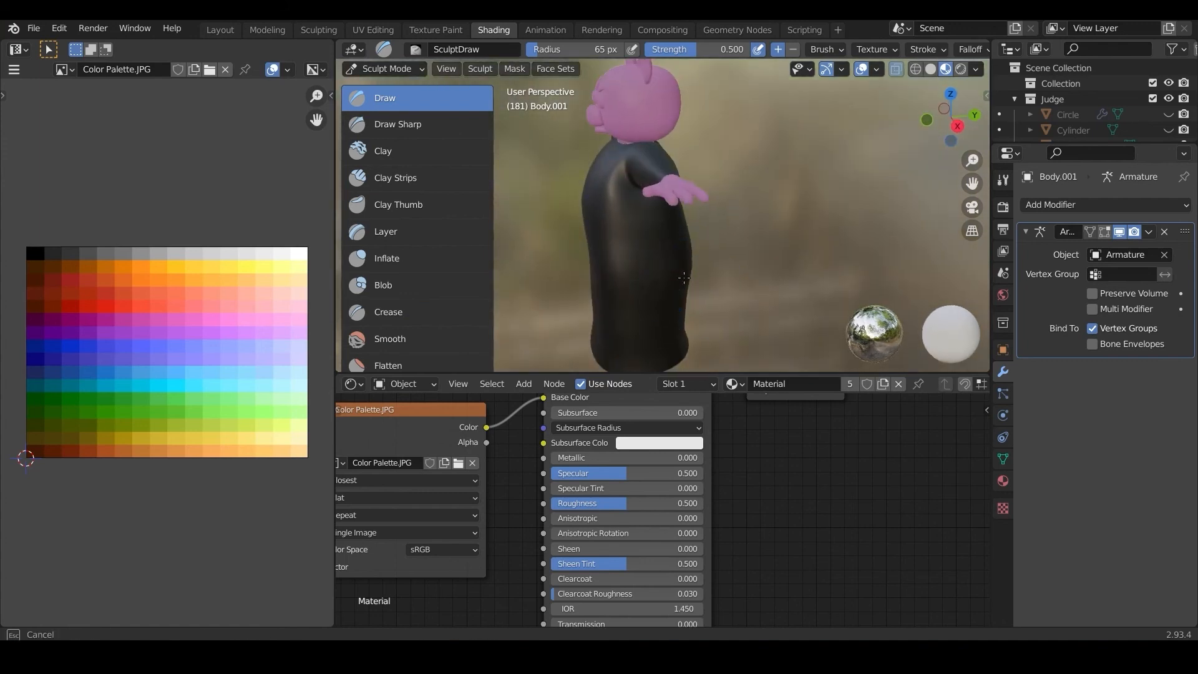
{"action": "mouse_move", "coordinate": [684, 278]}
{"action": "middle_mouse_down"}
{"action": "mouse_move", "coordinate": [669, 201]}
{"action": "mouse_move", "coordinate": [748, 308]}
{"action": "mouse_move", "coordinate": [624, 265]}
{"action": "middle_mouse_up"}
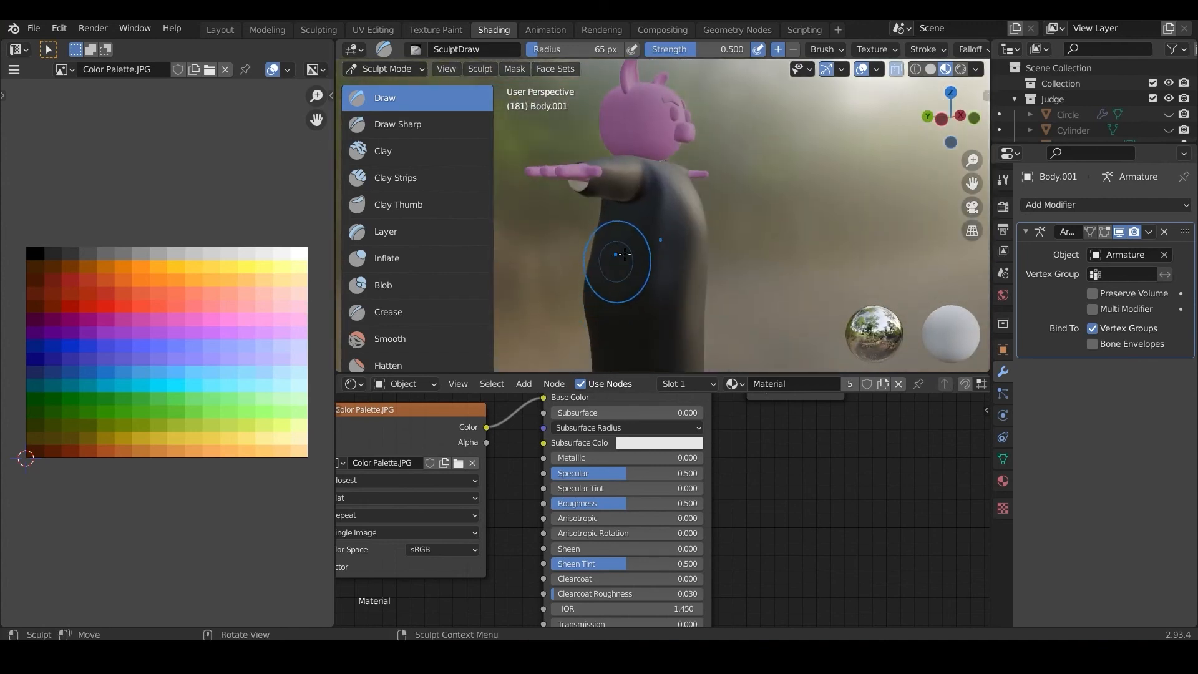
{"action": "left_click_drag", "start_coordinate": [610, 197], "coordinate": [607, 217]}
{"action": "middle_click_drag", "start_coordinate": [650, 234], "coordinate": [561, 203]}
{"action": "left_click_drag", "start_coordinate": [529, 189], "coordinate": [530, 196]}
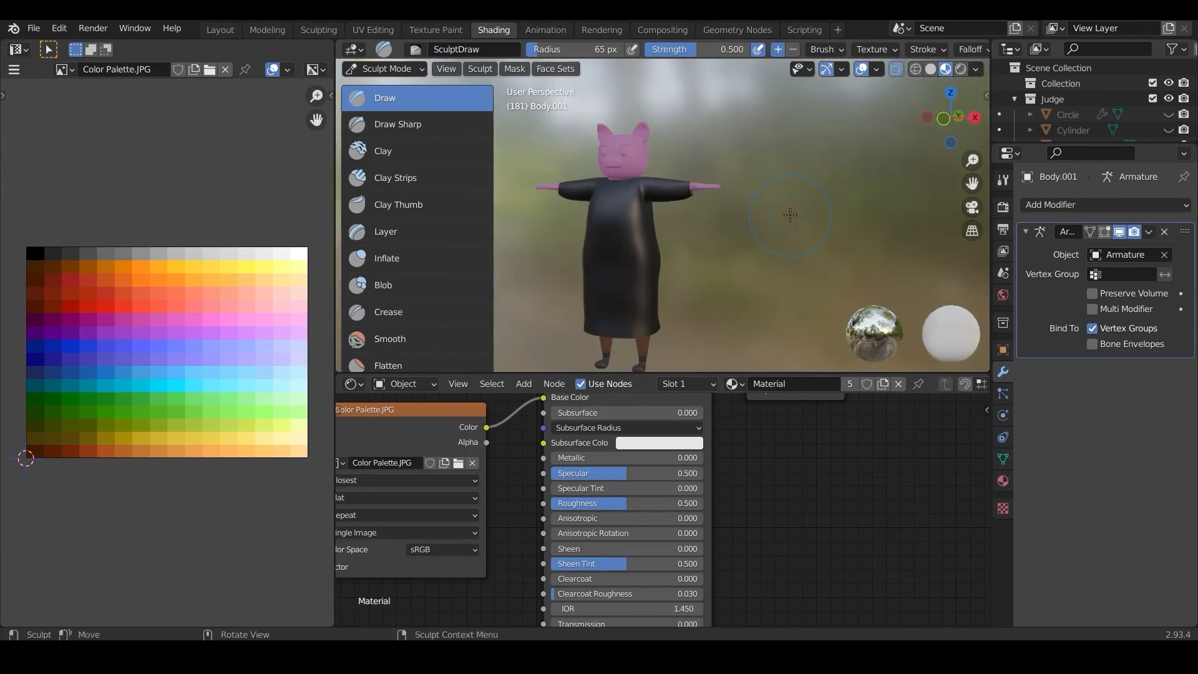
{"action": "key", "text": "KP_1"}
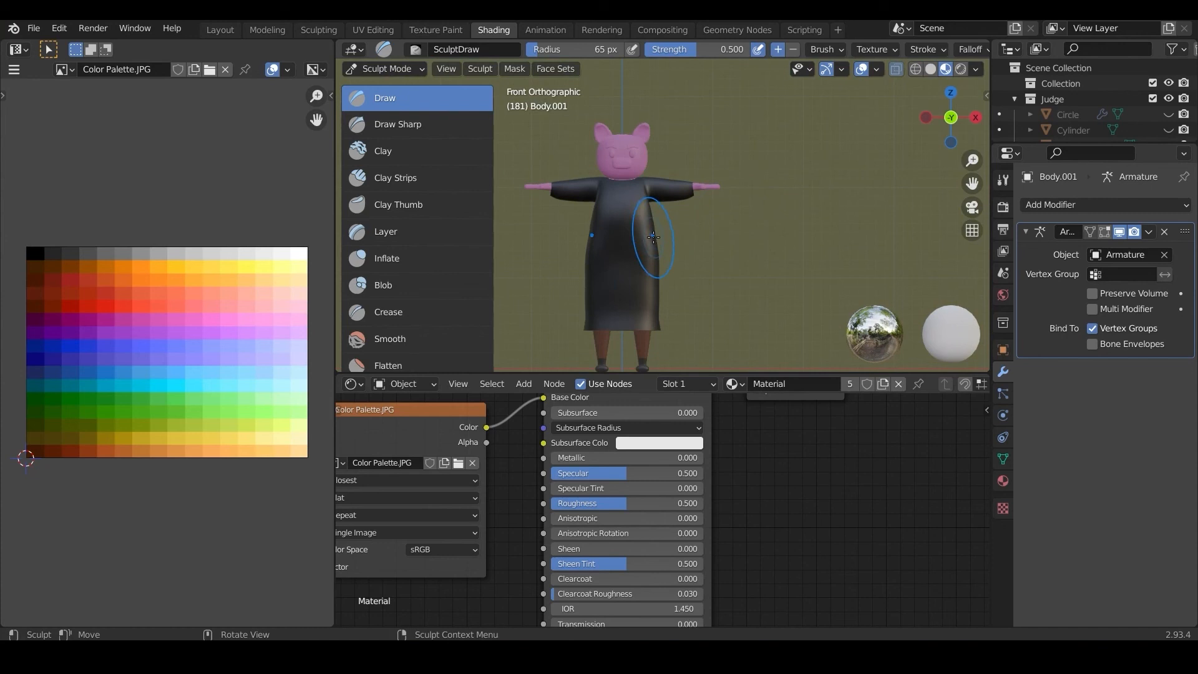
Step: Return the robe to Object Mode and save the Blender file
{"action": "left_click", "coordinate": [398, 70]}
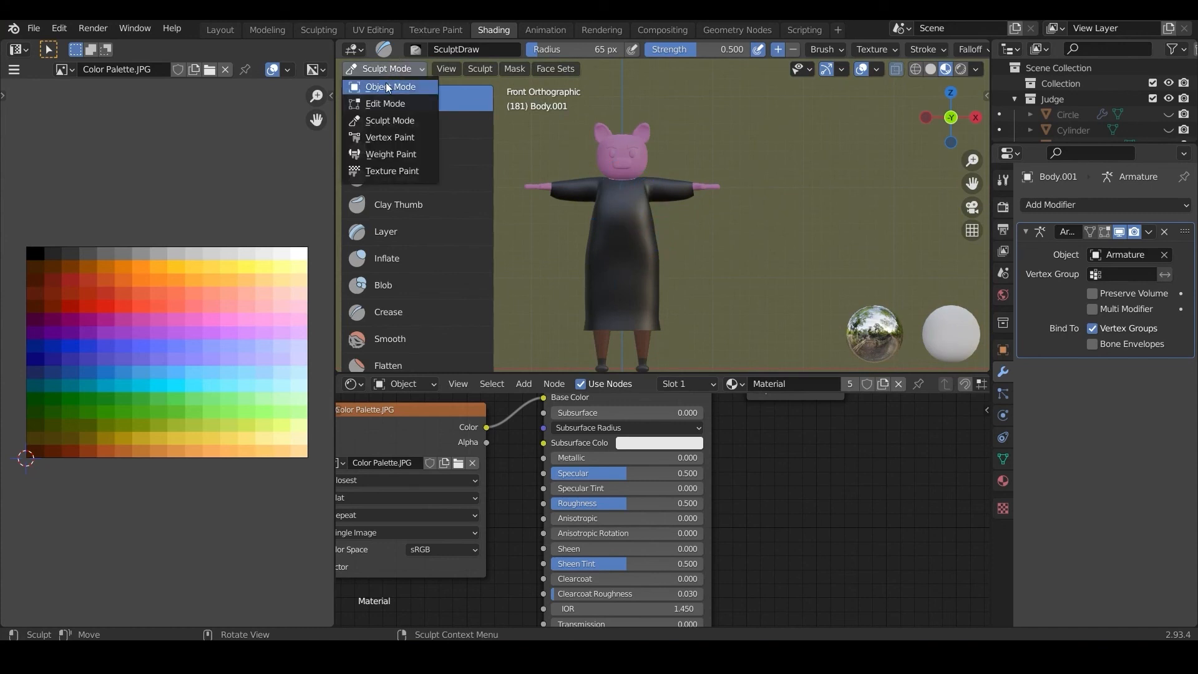
{"action": "left_click", "coordinate": [388, 88]}
{"action": "scroll", "coordinate": [560, 177], "scroll_direction": "up", "scroll_amount": 3}
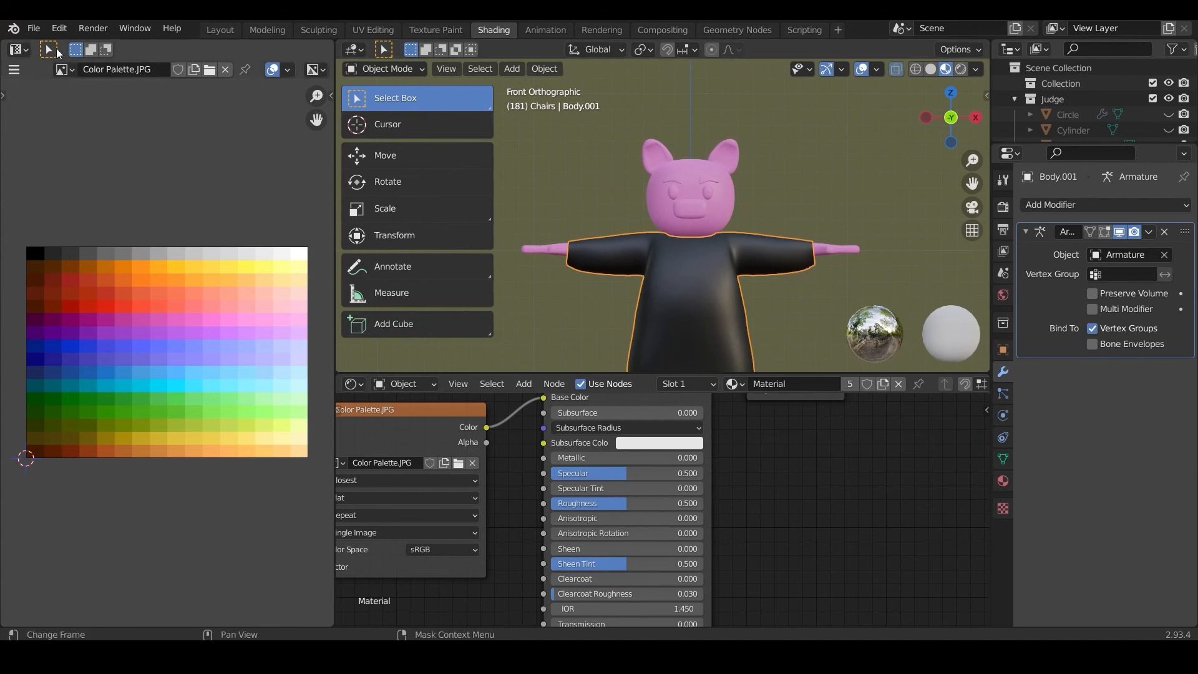
{"action": "left_click", "coordinate": [34, 28]}
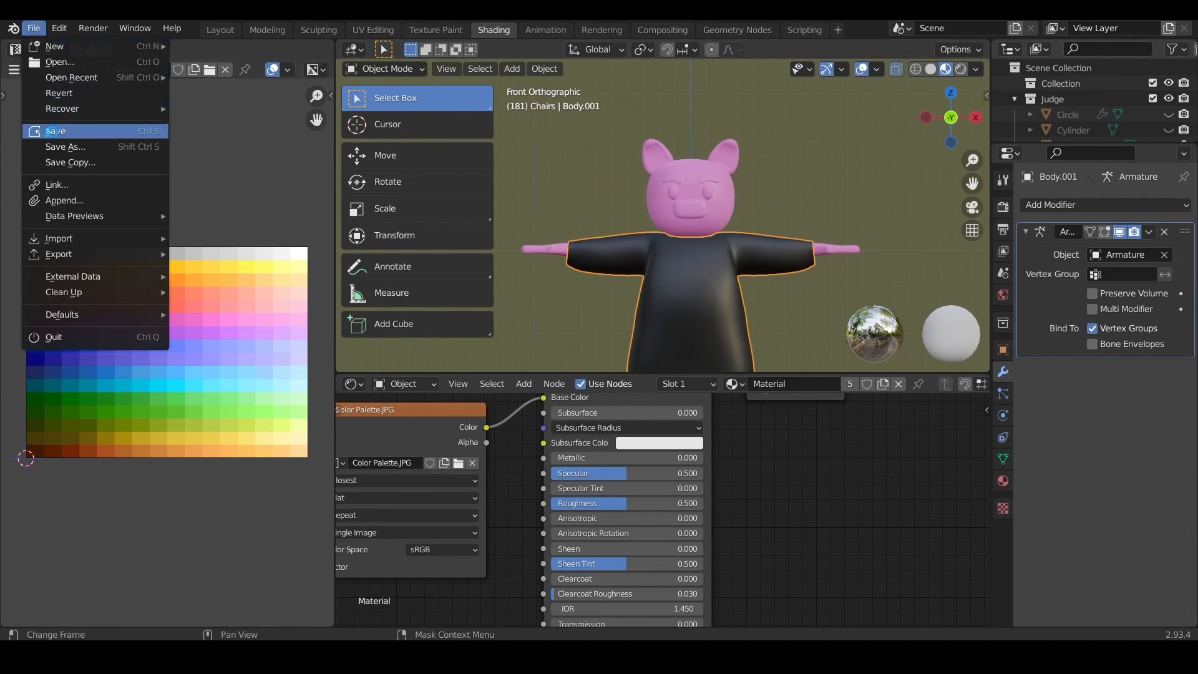
{"action": "left_click", "coordinate": [50, 131]}
Step: Select the pig's eyes object and enter Edit Mode with the Select Box tool active
{"action": "scroll", "coordinate": [683, 202], "scroll_direction": "up", "scroll_amount": 2}
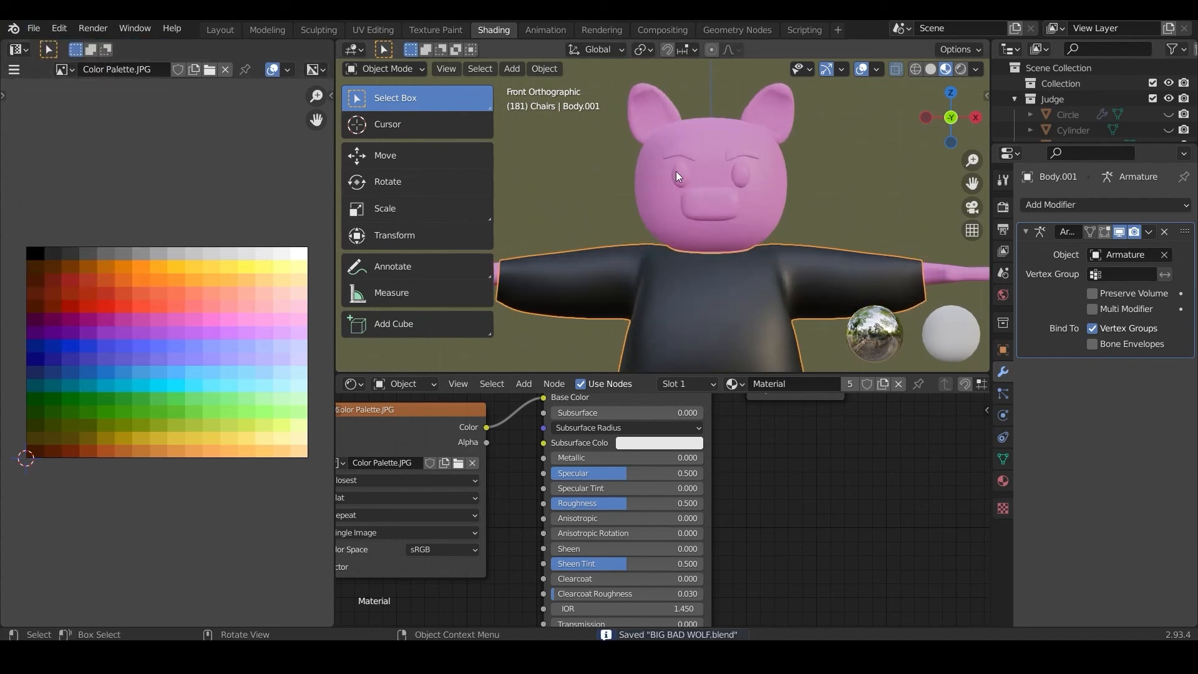
{"action": "left_click", "coordinate": [679, 177]}
{"action": "middle_click_drag", "start_coordinate": [671, 231], "coordinate": [622, 255], "text": "shift"}
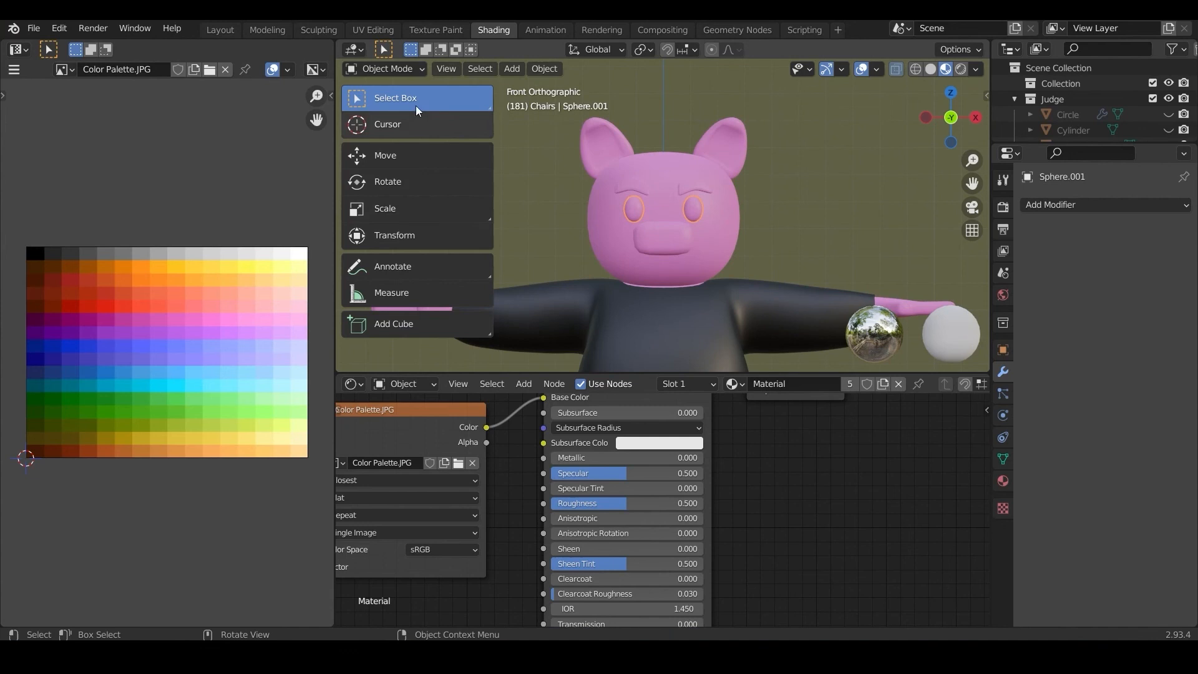
{"action": "left_click", "coordinate": [403, 70]}
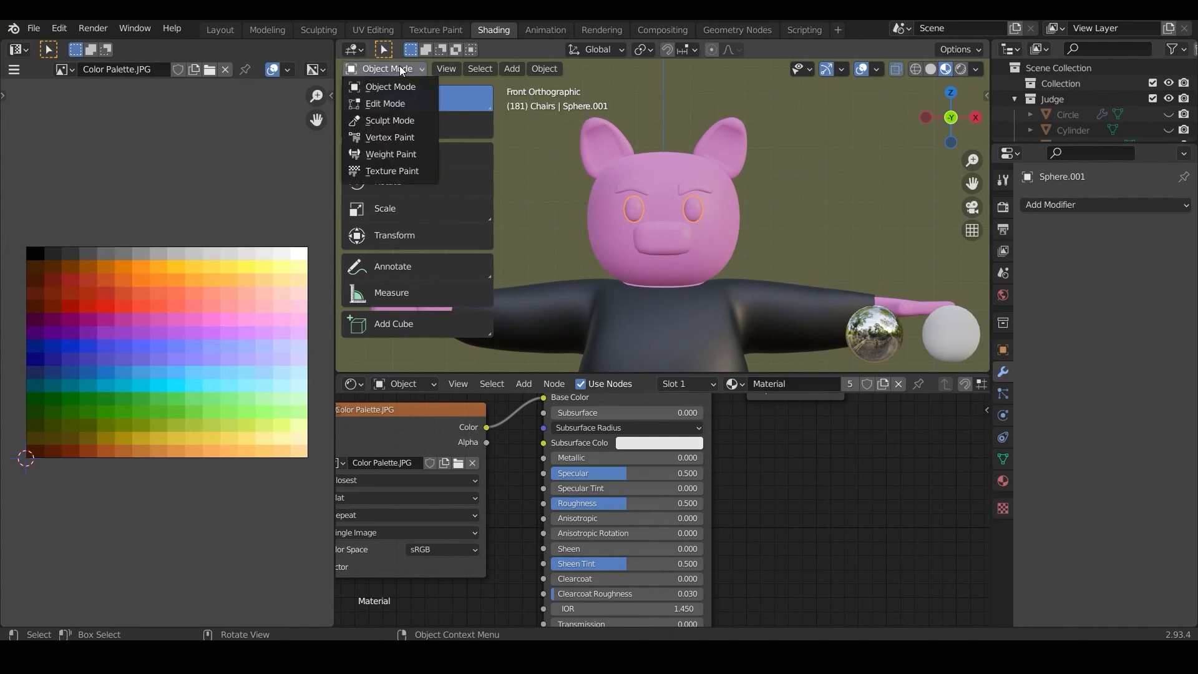
{"action": "left_click", "coordinate": [393, 103]}
{"action": "scroll", "coordinate": [649, 217], "scroll_direction": "up", "scroll_amount": 6}
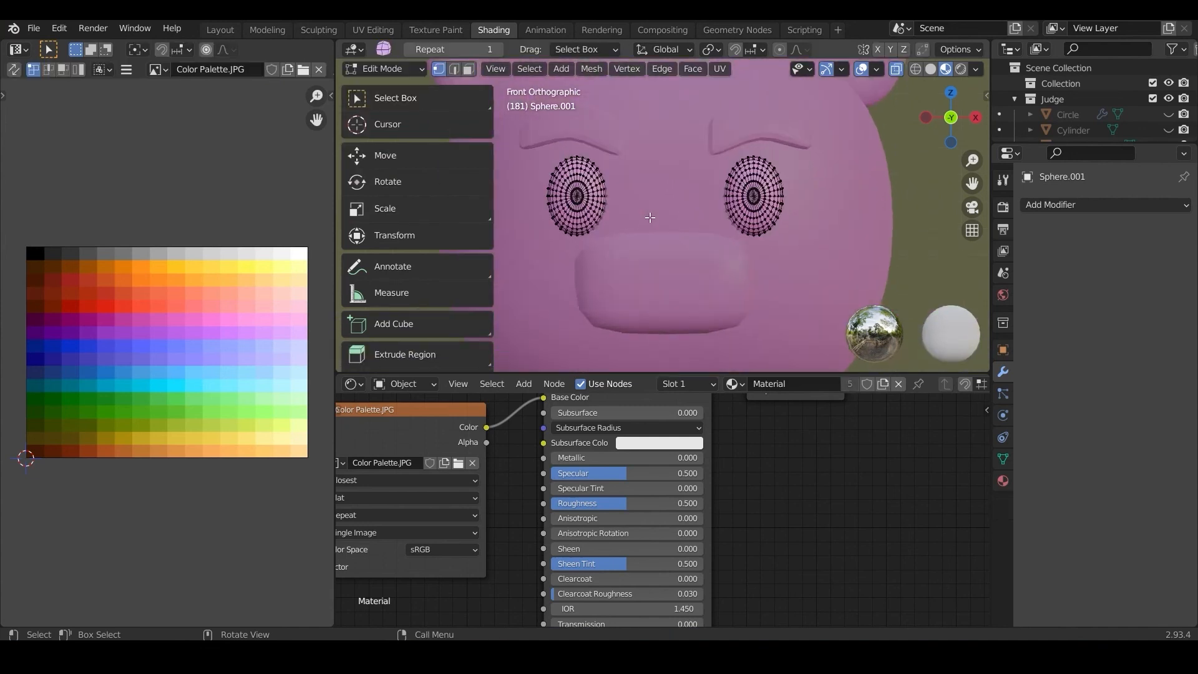
{"action": "scroll", "coordinate": [756, 204], "scroll_direction": "up", "scroll_amount": 2}
{"action": "left_click", "coordinate": [419, 107]}
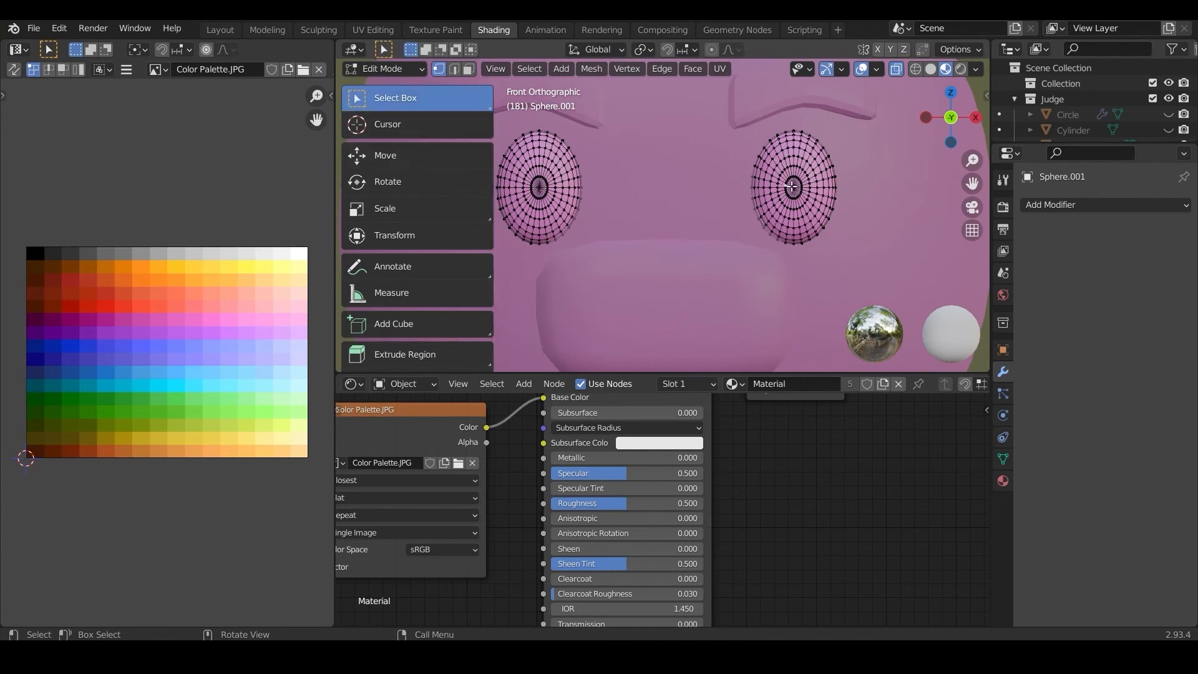
Step: Circle-select the centre vertices of both eyes
{"action": "key", "text": "c"}
{"action": "left_click_drag", "start_coordinate": [806, 200], "coordinate": [801, 201]}
{"action": "right_click", "coordinate": [800, 201]}
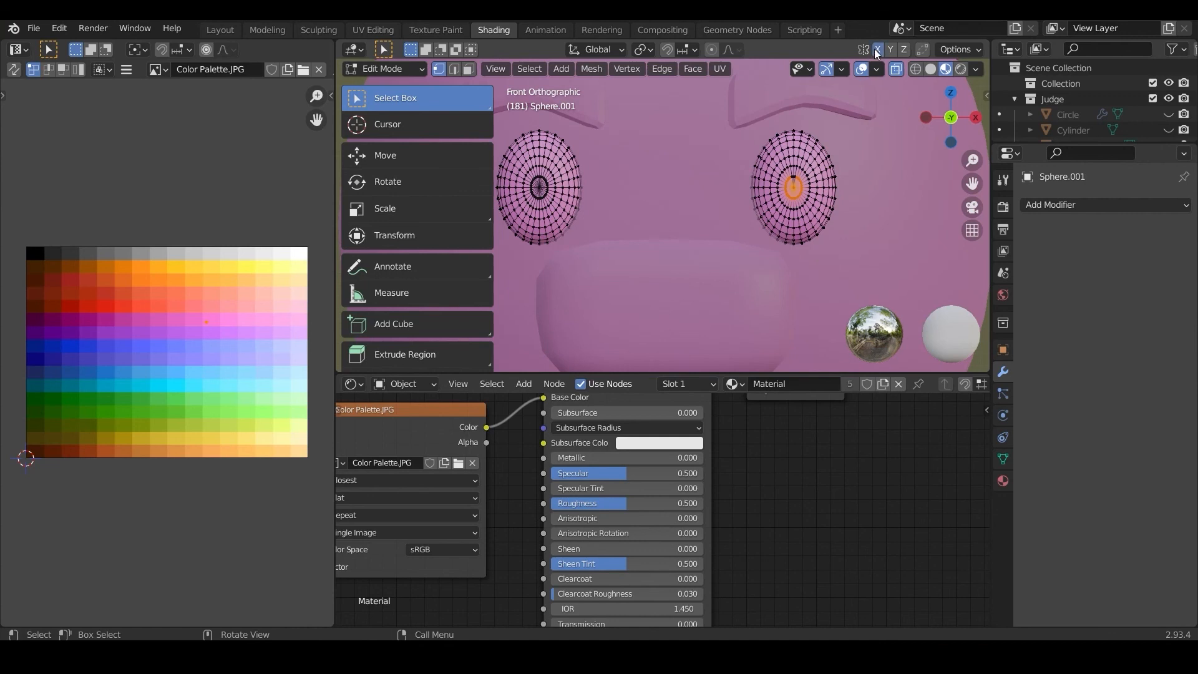
{"action": "key", "text": "c"}
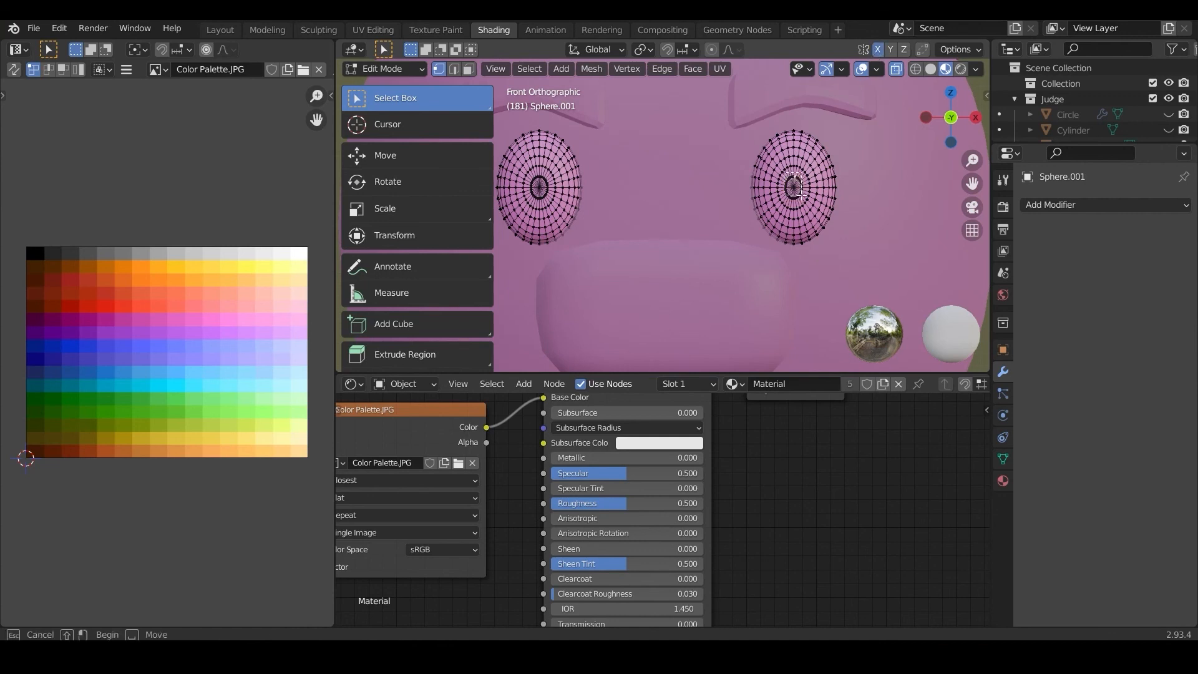
{"action": "left_click", "coordinate": [804, 204]}
{"action": "right_click", "coordinate": [804, 203]}
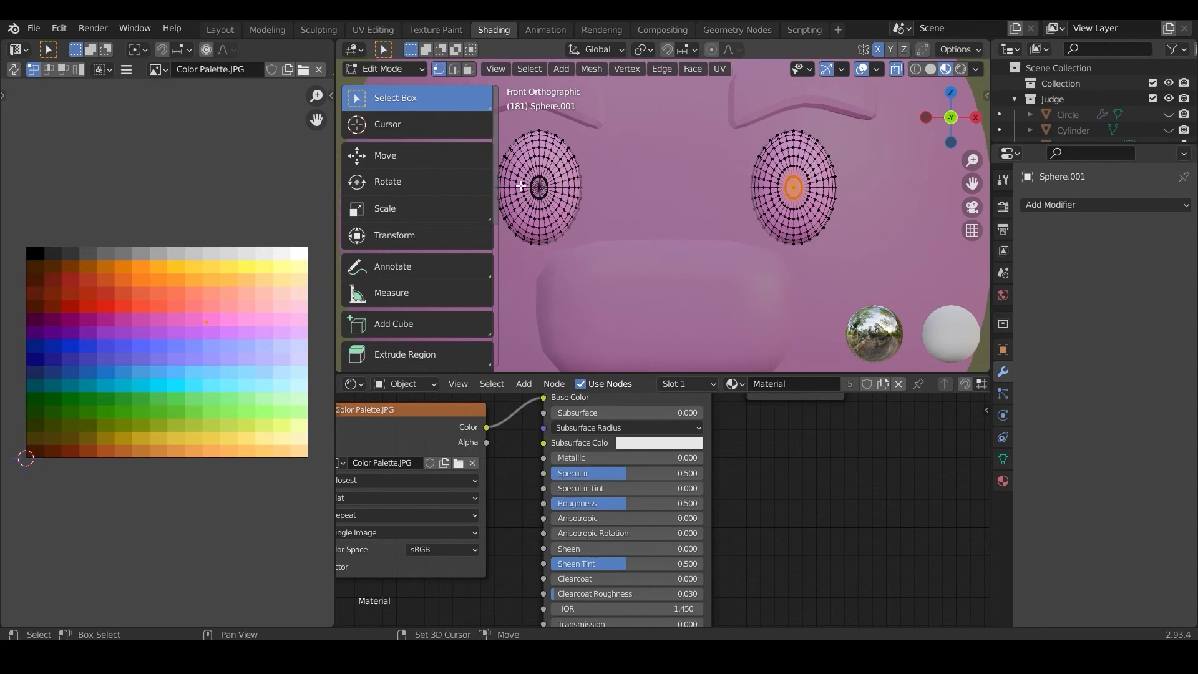
{"action": "key", "text": "c"}
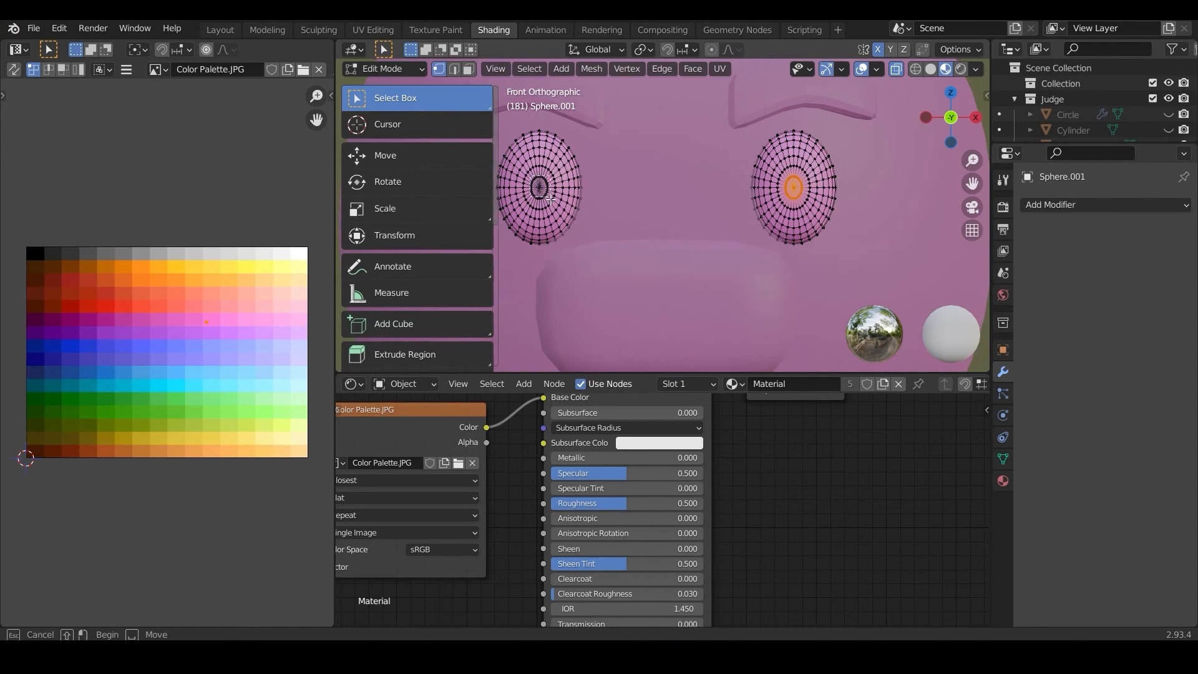
{"action": "left_click", "coordinate": [551, 202]}
{"action": "right_click", "coordinate": [629, 198]}
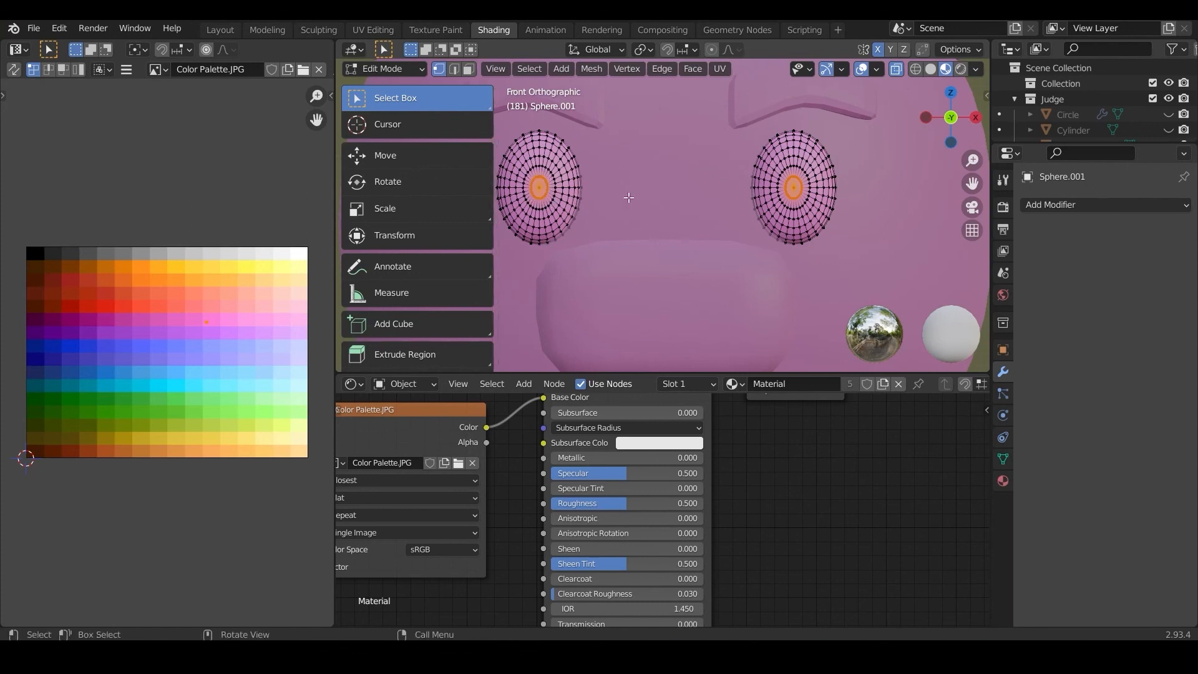
Step: Grow the selection by one ring and move its UVs onto the palette's black swatch to colour the pupils
{"action": "key", "text": "ctrl+KP_Add"}
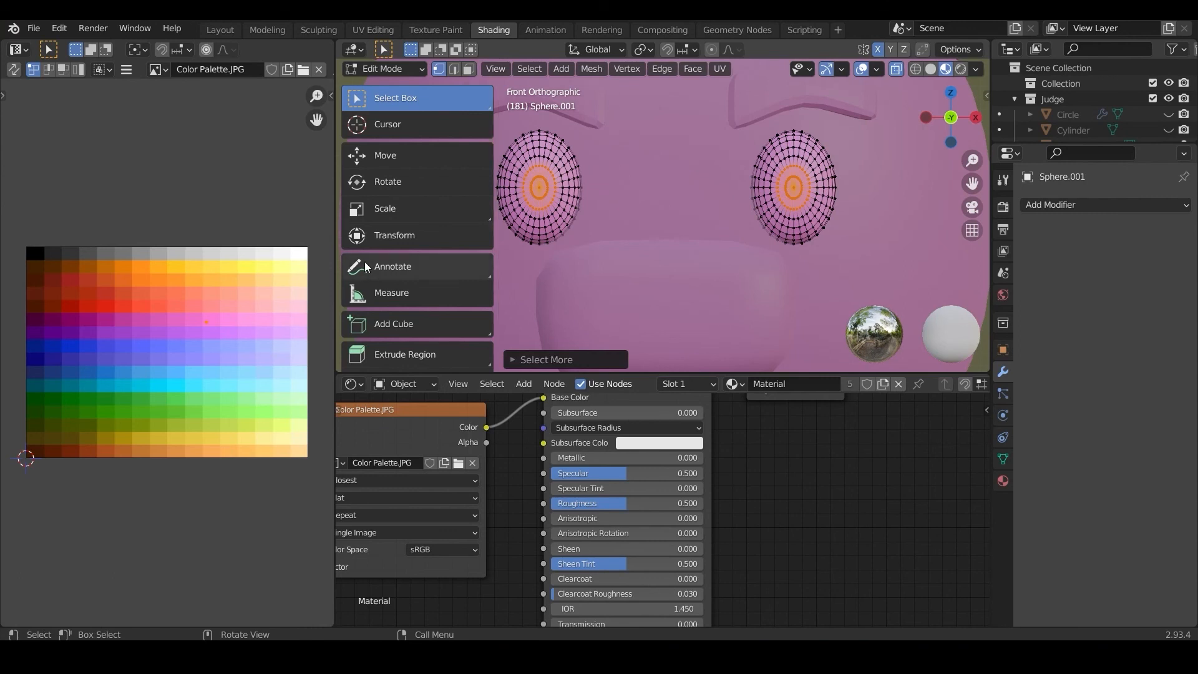
{"action": "key", "text": "g"}
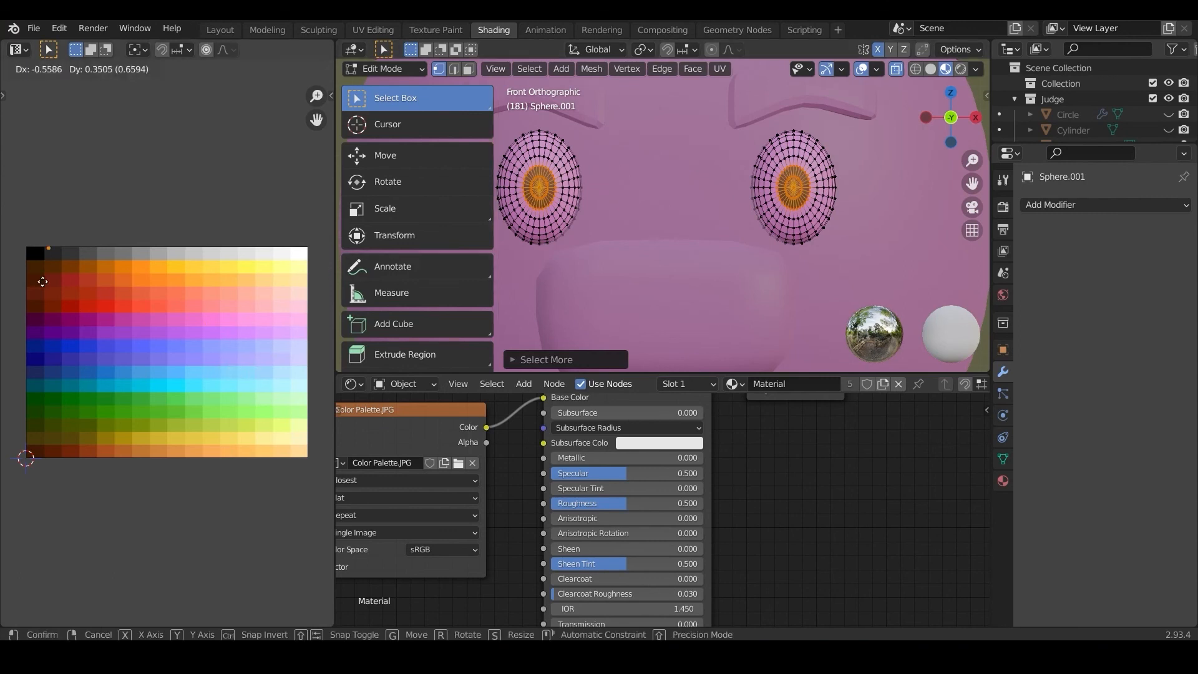
{"action": "left_click", "coordinate": [35, 294]}
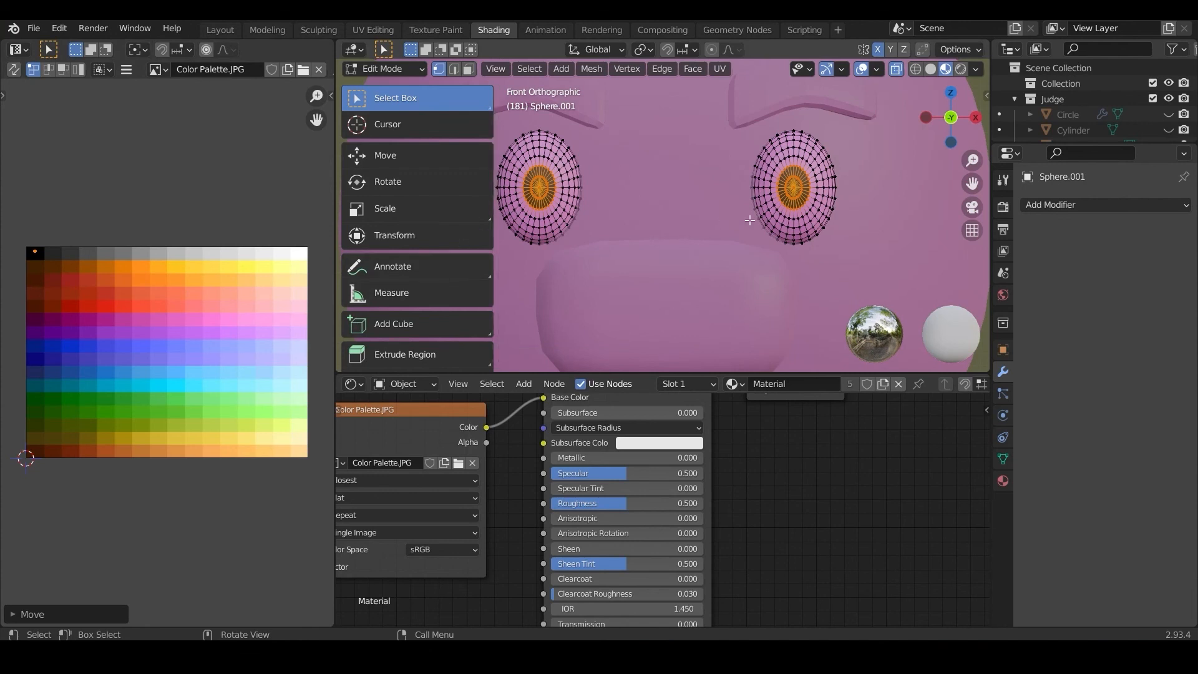
Step: Invert the selection, grow it by one ring and move its UVs onto the white swatch to colour the eyeballs
{"action": "left_click", "coordinate": [528, 70]}
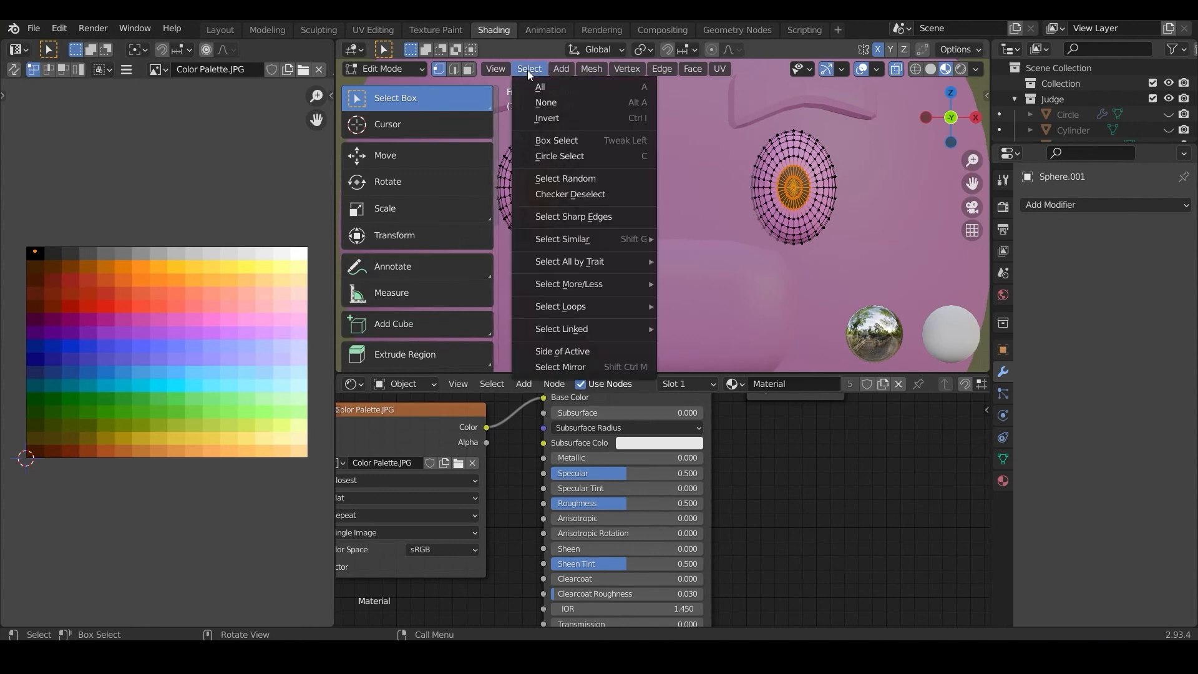
{"action": "left_click", "coordinate": [547, 118]}
{"action": "key", "text": "ctrl+KP_Add"}
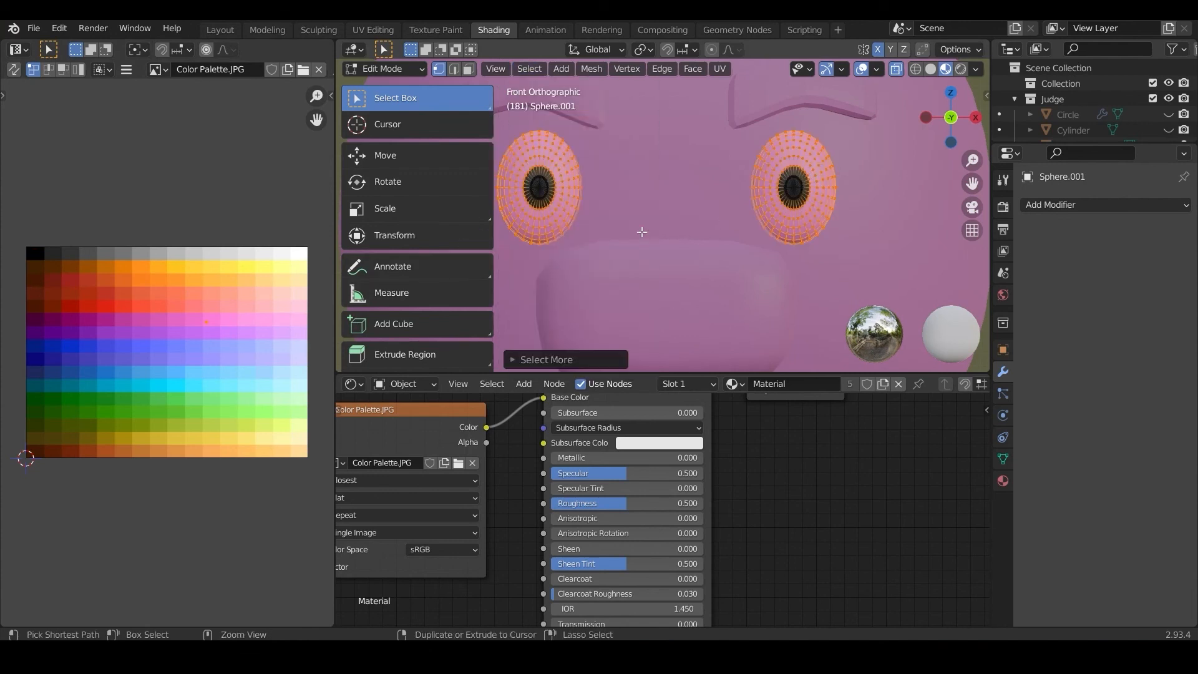
{"action": "key", "text": "g"}
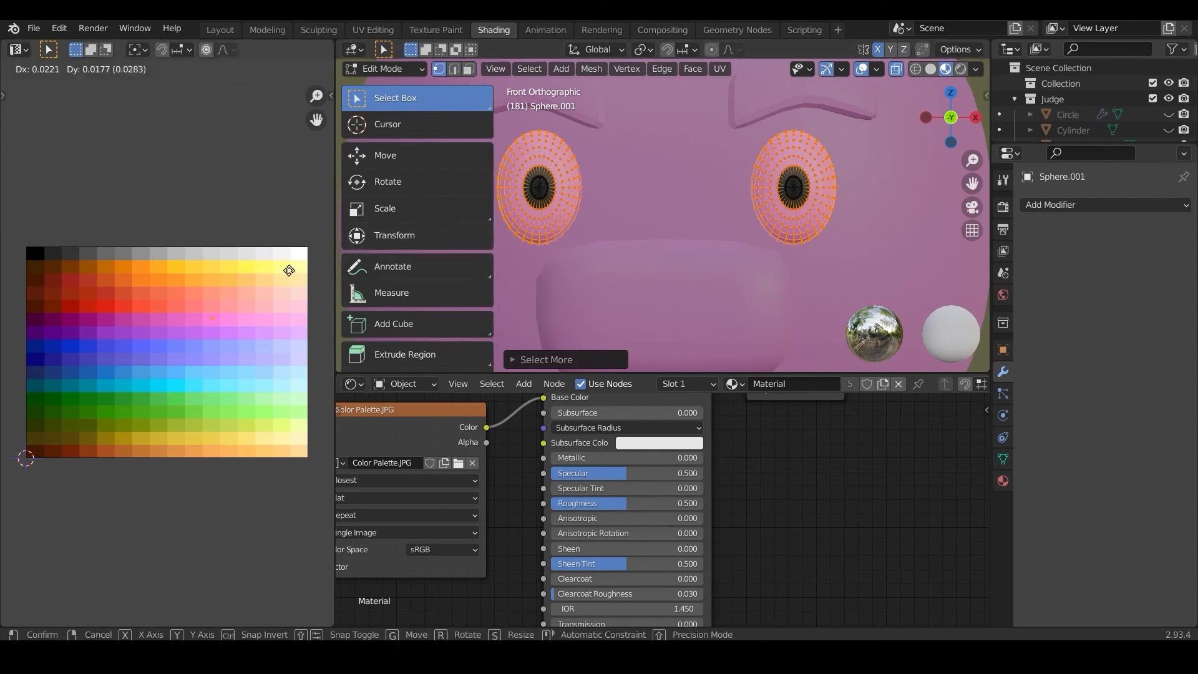
{"action": "left_click", "coordinate": [40, 212]}
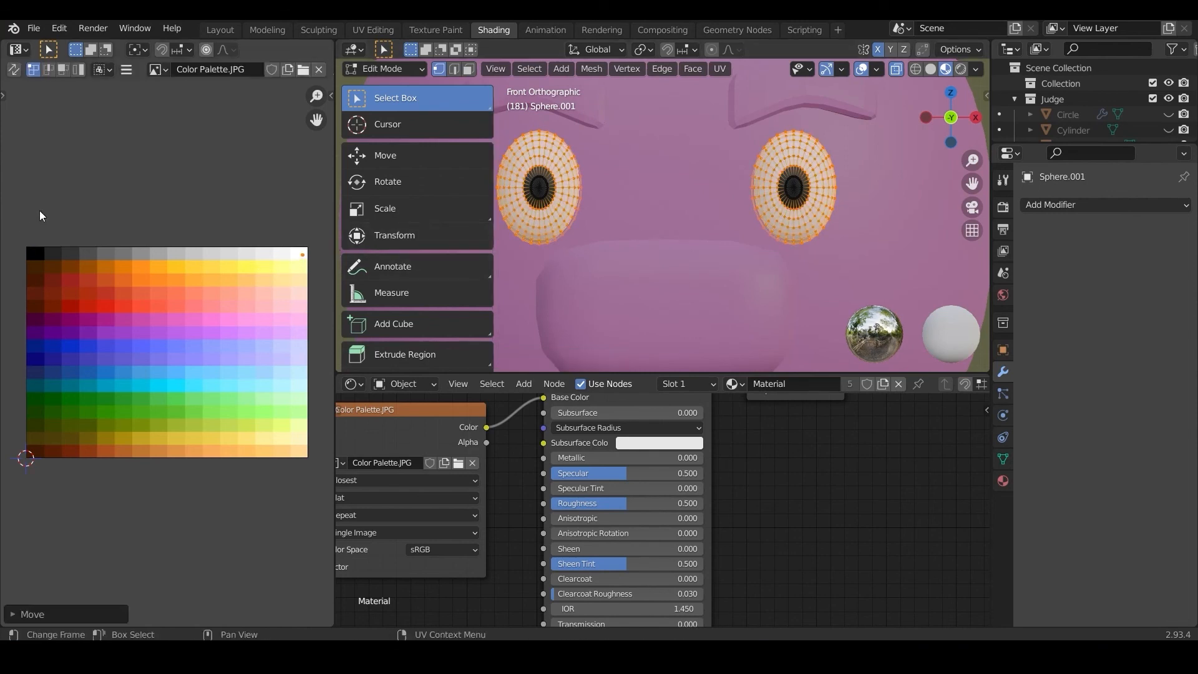
Step: Nudge the eyeball UVs within the palette's white swatch and return to Object Mode
{"action": "key", "text": "g"}
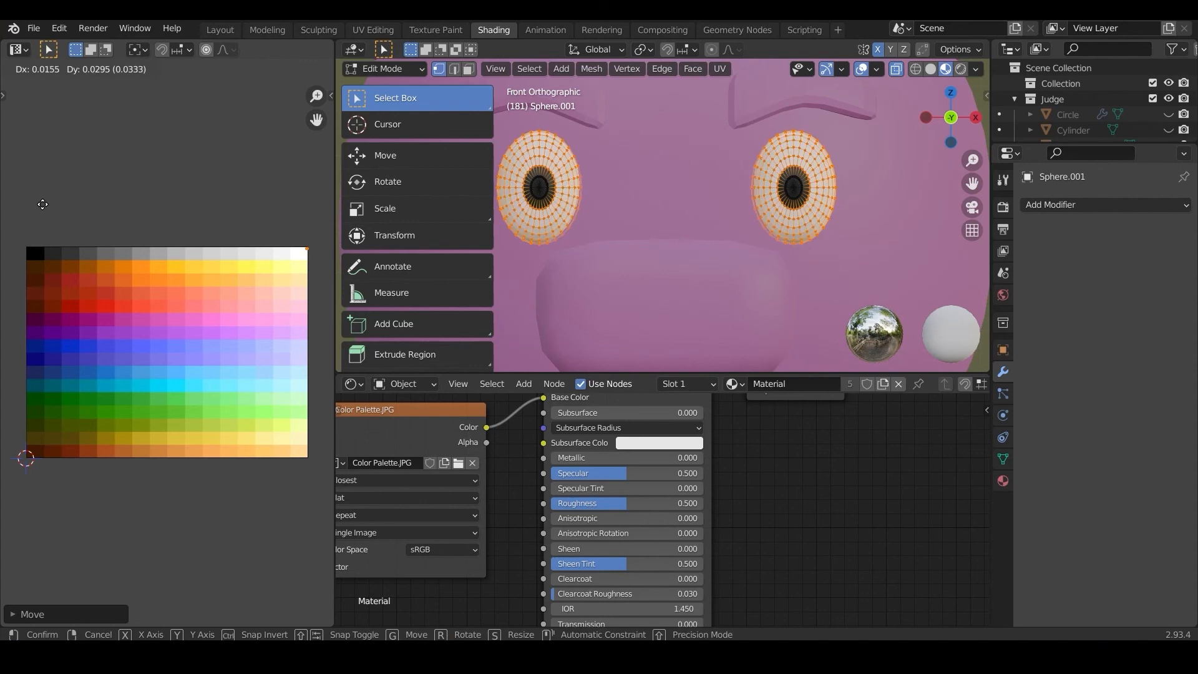
{"action": "left_click", "coordinate": [42, 206]}
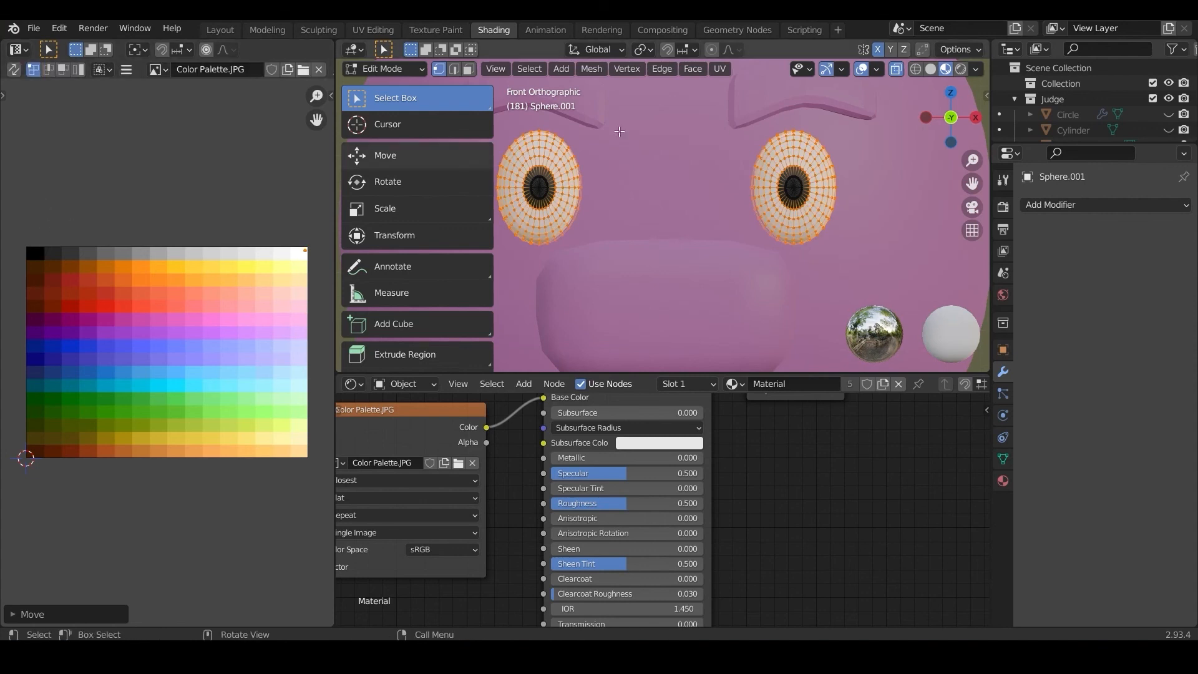
{"action": "scroll", "coordinate": [688, 157], "scroll_direction": "down", "scroll_amount": 3}
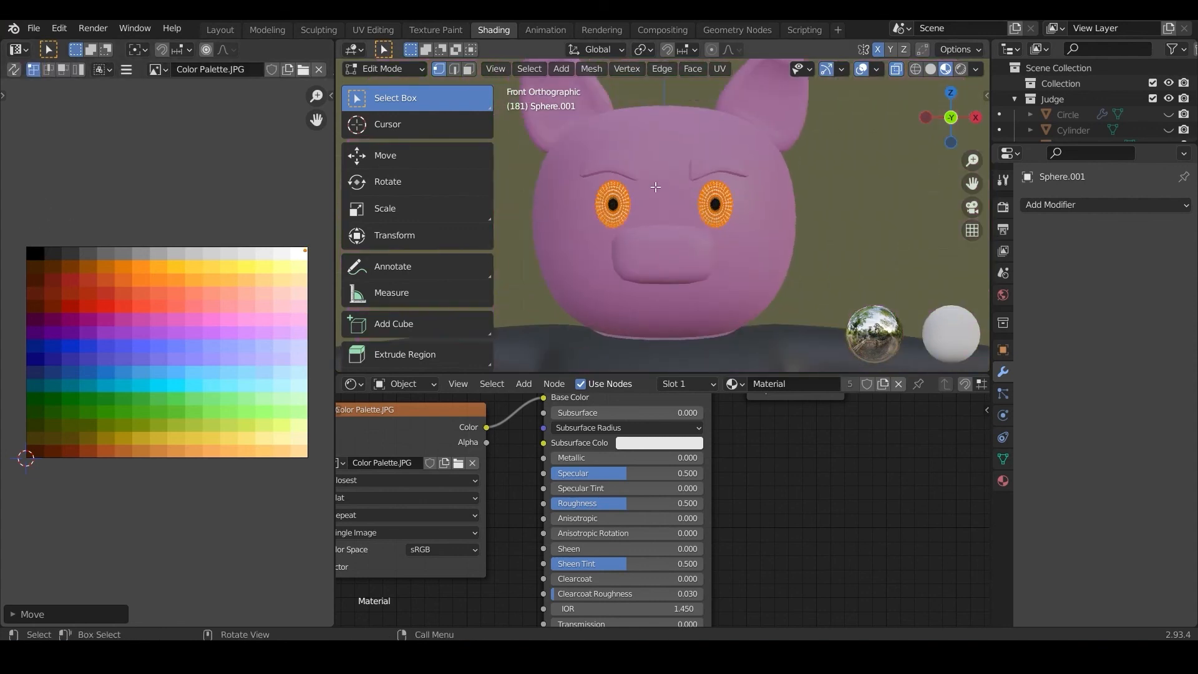
{"action": "scroll", "coordinate": [655, 187], "scroll_direction": "up", "scroll_amount": 2}
{"action": "left_click", "coordinate": [402, 70]}
{"action": "left_click", "coordinate": [402, 85]}
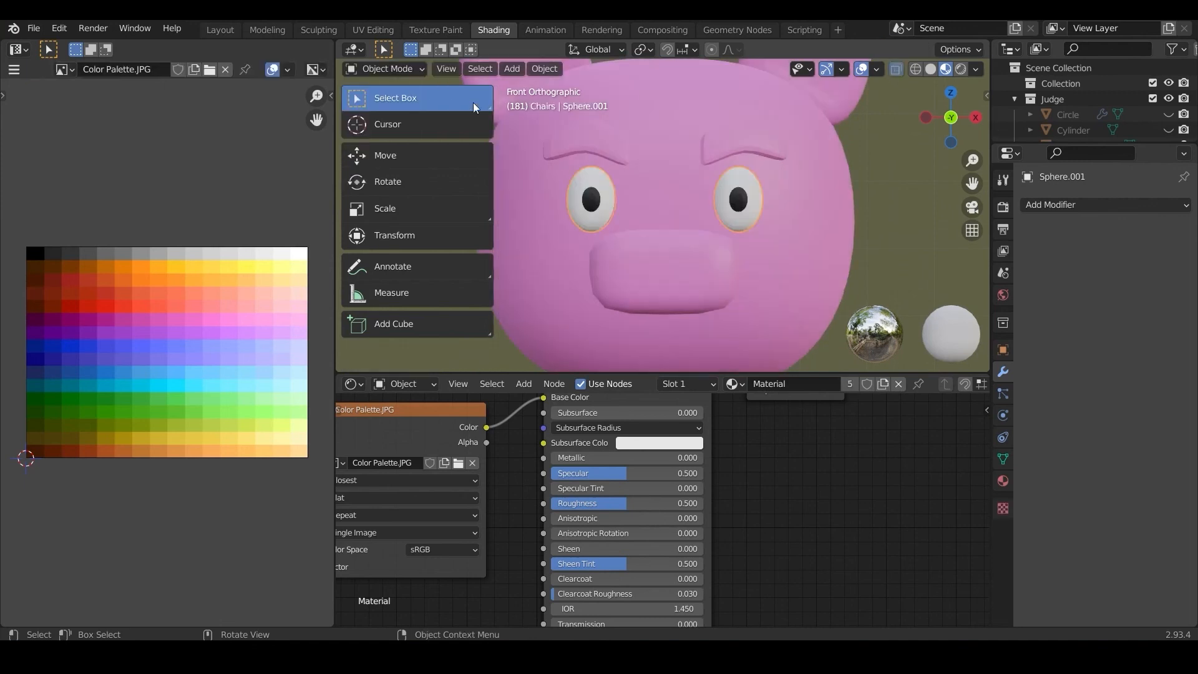
Step: Move the eyebrows' UVs onto the palette's black swatch to colour them, and return to Object Mode
{"action": "left_click", "coordinate": [593, 147]}
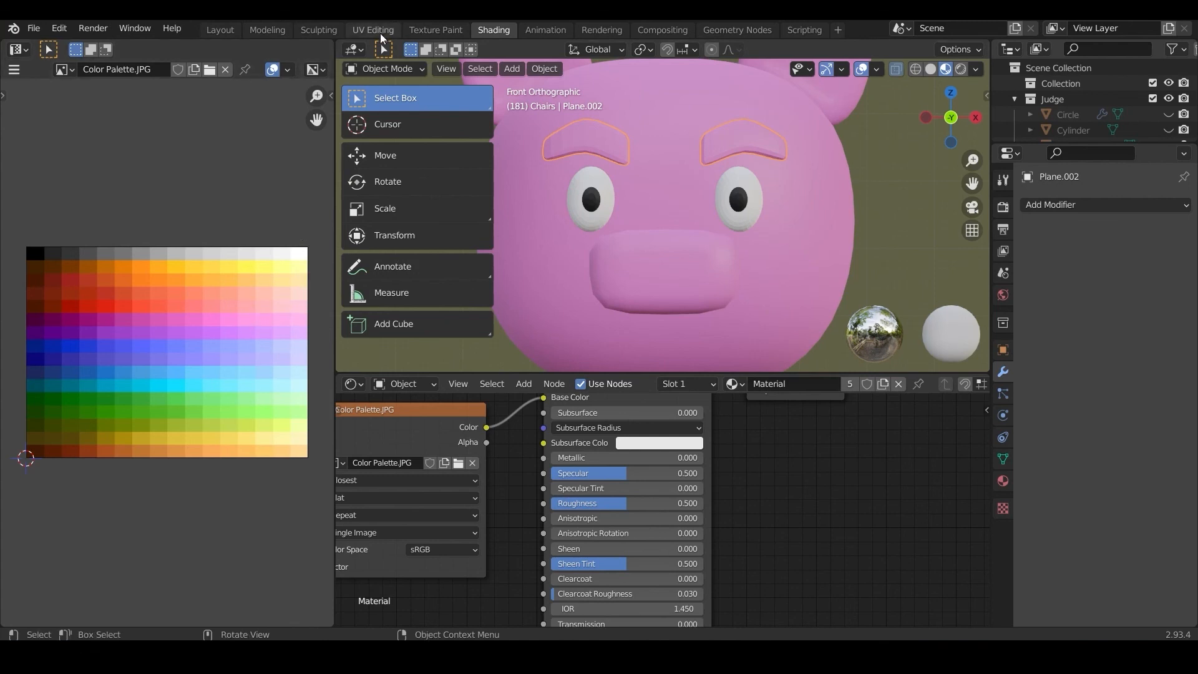
{"action": "left_click", "coordinate": [383, 69]}
{"action": "left_click", "coordinate": [385, 103]}
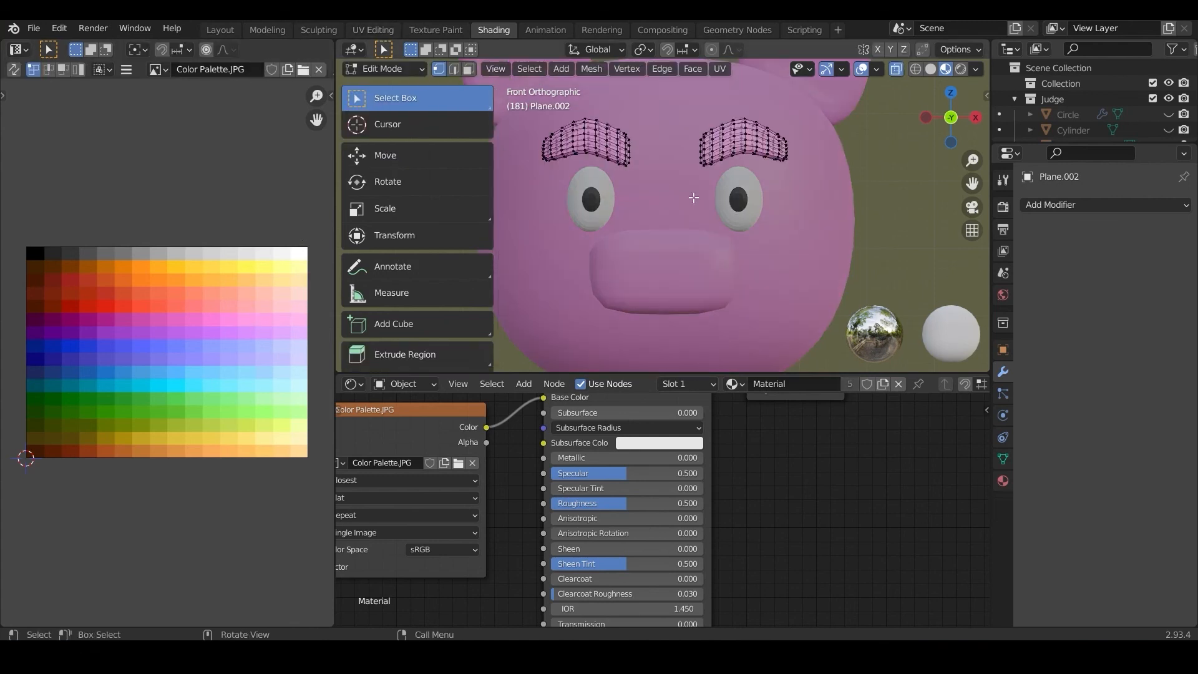
{"action": "key", "text": "g"}
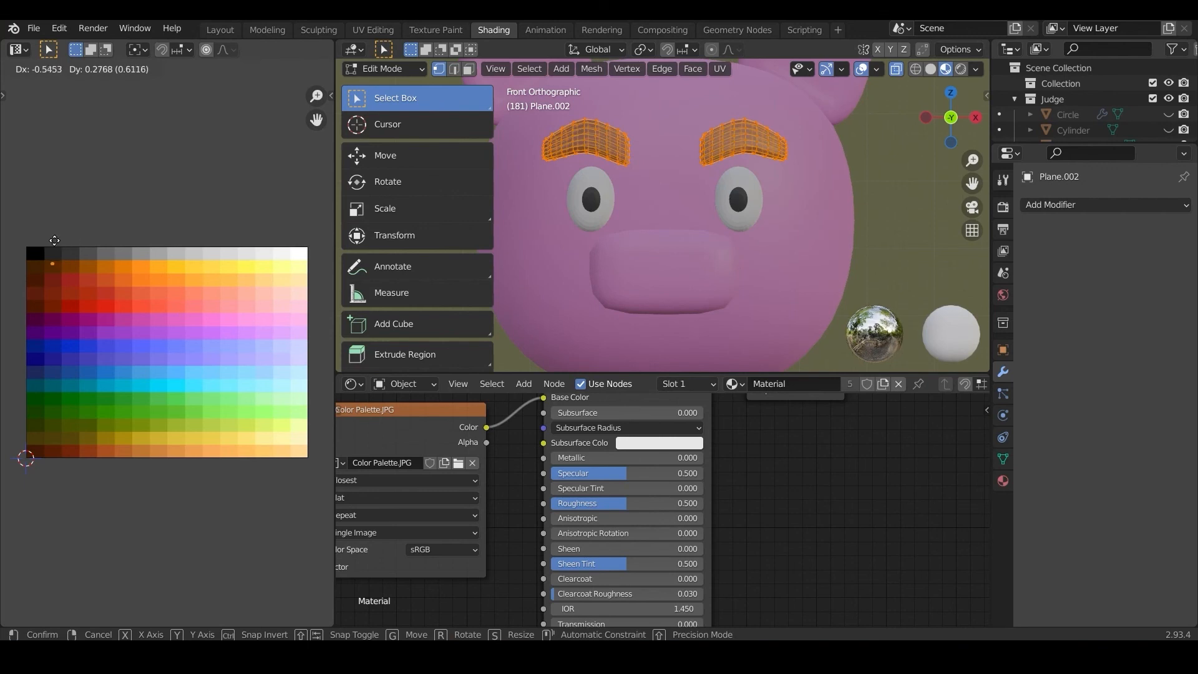
{"action": "left_click", "coordinate": [44, 229]}
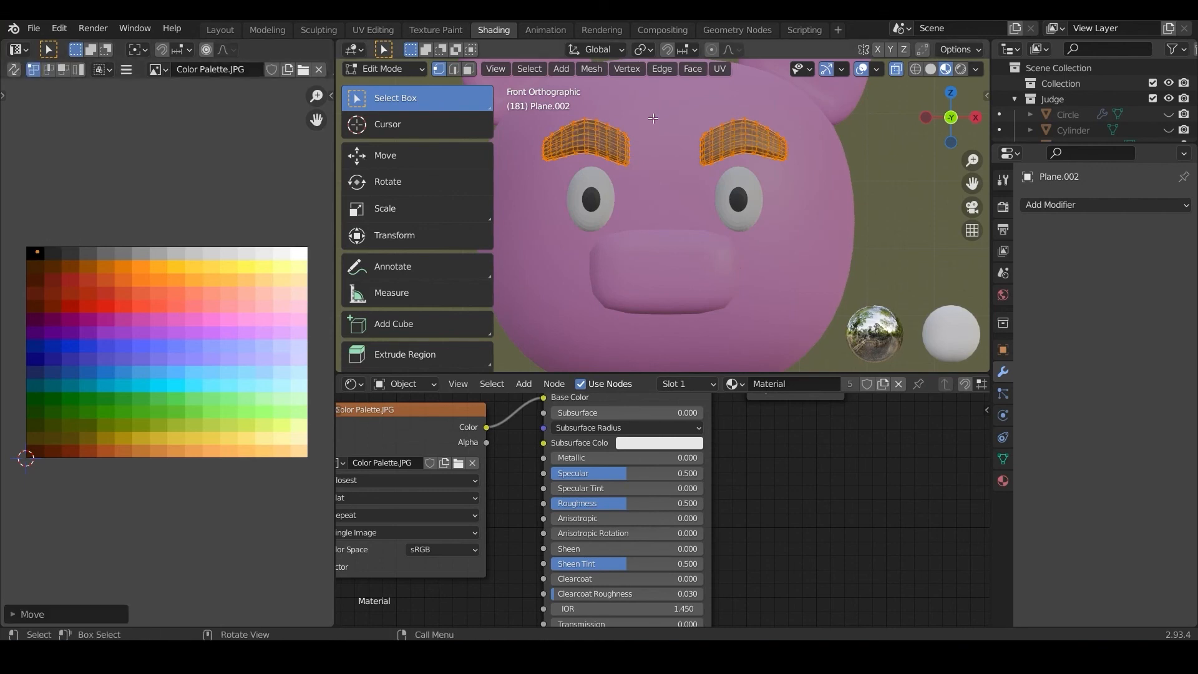
{"action": "scroll", "coordinate": [653, 118], "scroll_direction": "down", "scroll_amount": 3}
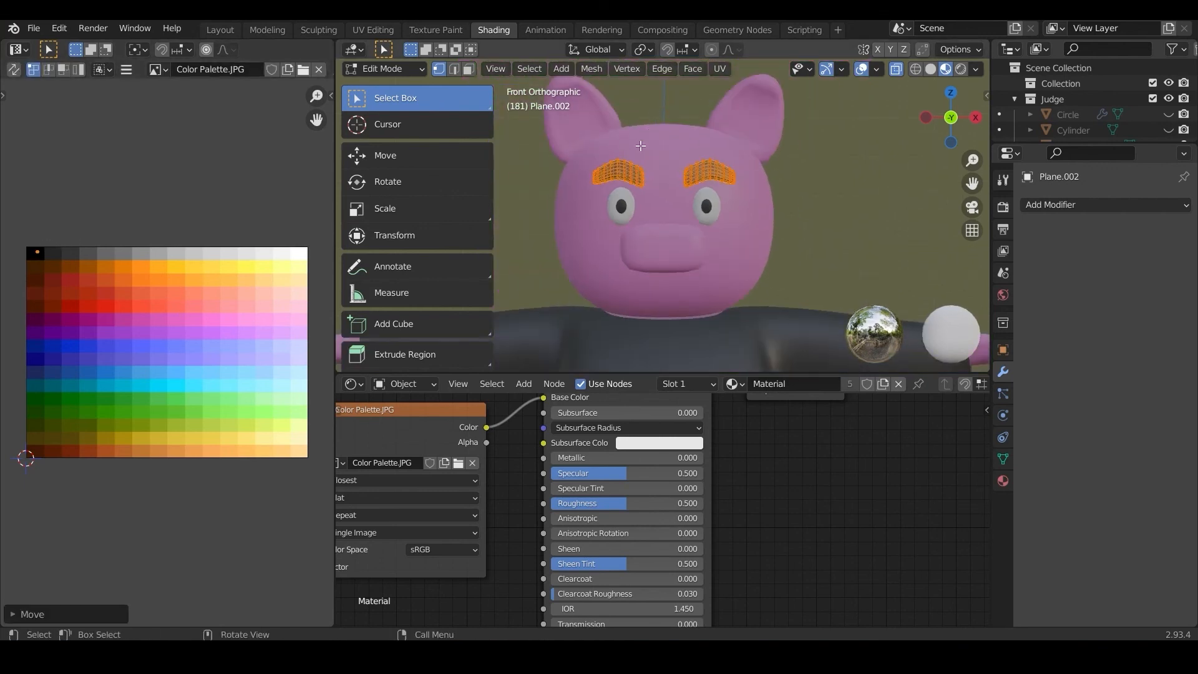
{"action": "left_click", "coordinate": [407, 70]}
{"action": "left_click", "coordinate": [399, 84]}
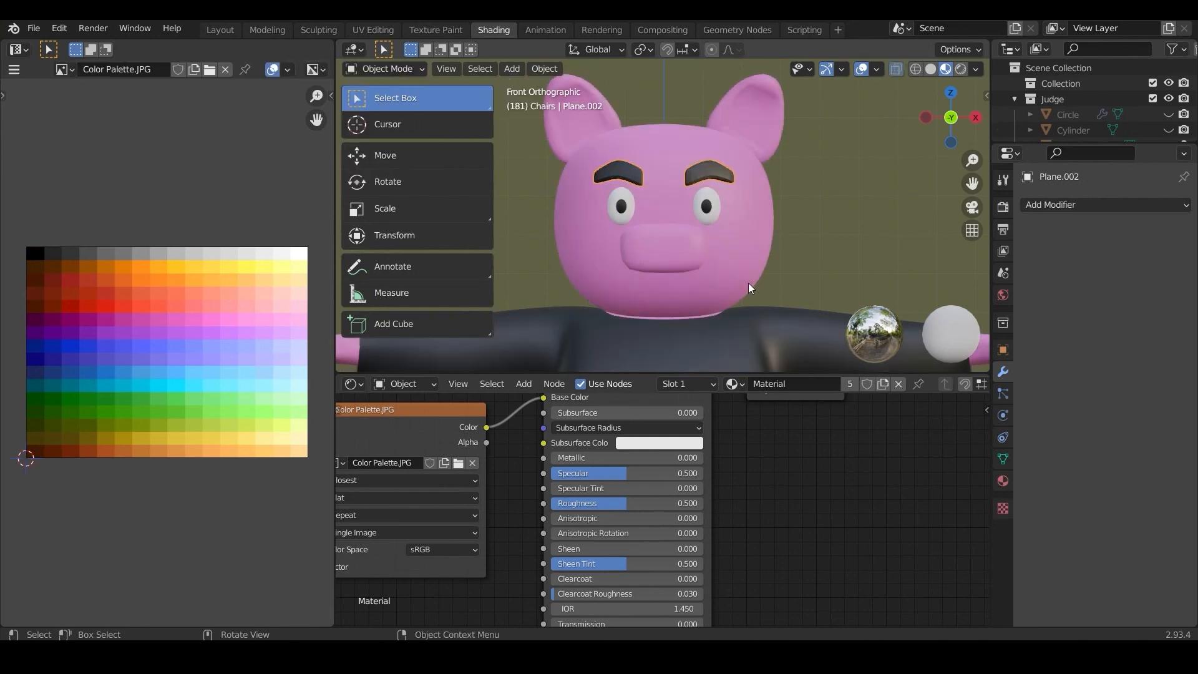
Step: Select the pig's body object and enter Edit Mode
{"action": "scroll", "coordinate": [746, 283], "scroll_direction": "up", "scroll_amount": 2}
{"action": "left_click", "coordinate": [660, 261]}
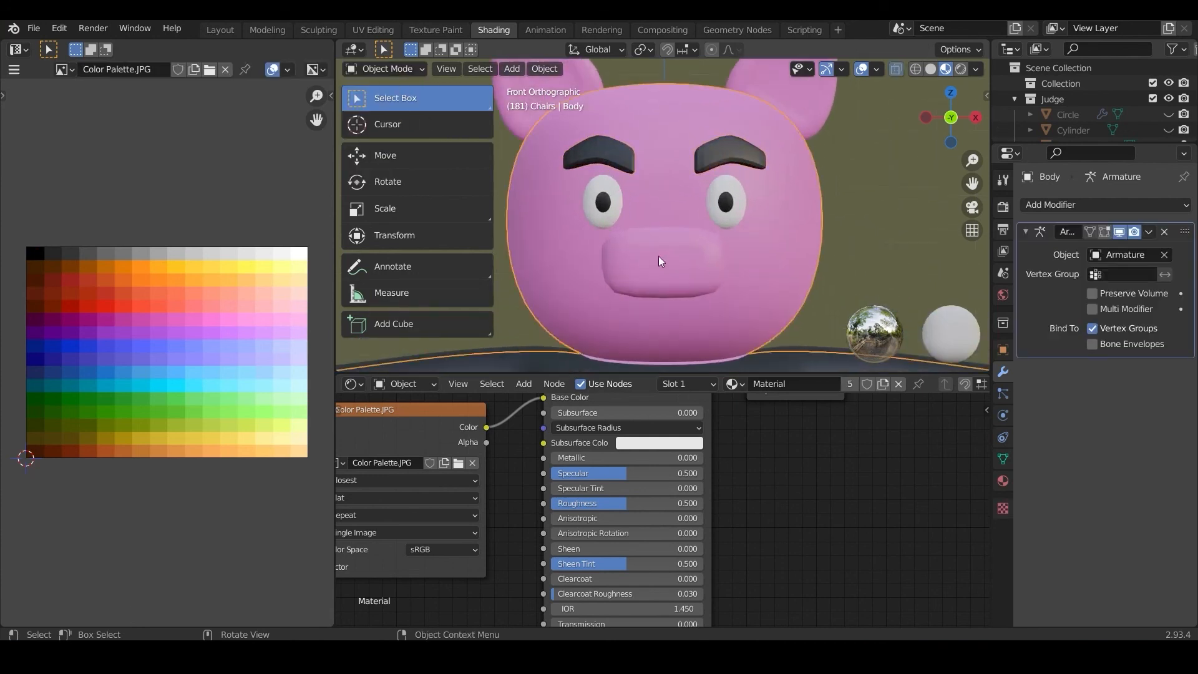
{"action": "left_click", "coordinate": [384, 70]}
{"action": "left_click", "coordinate": [383, 104]}
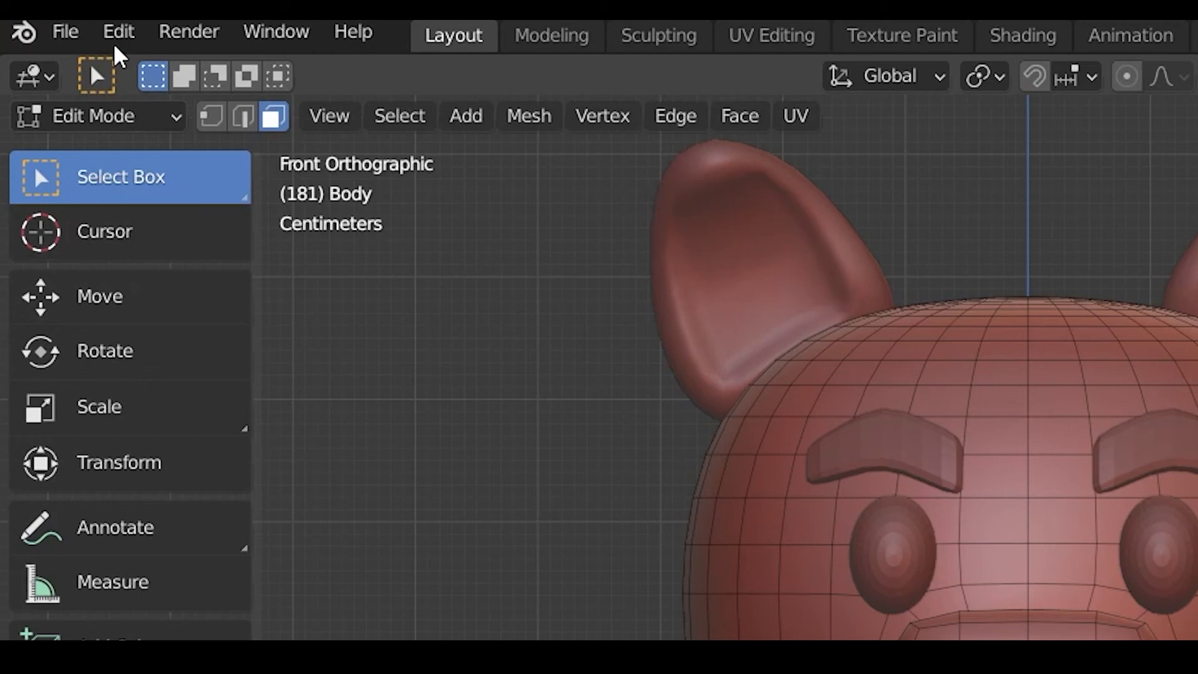
Step: Search the add-ons in Preferences for "loop" and enable Mesh: LoopTools
{"action": "left_click", "coordinate": [118, 32]}
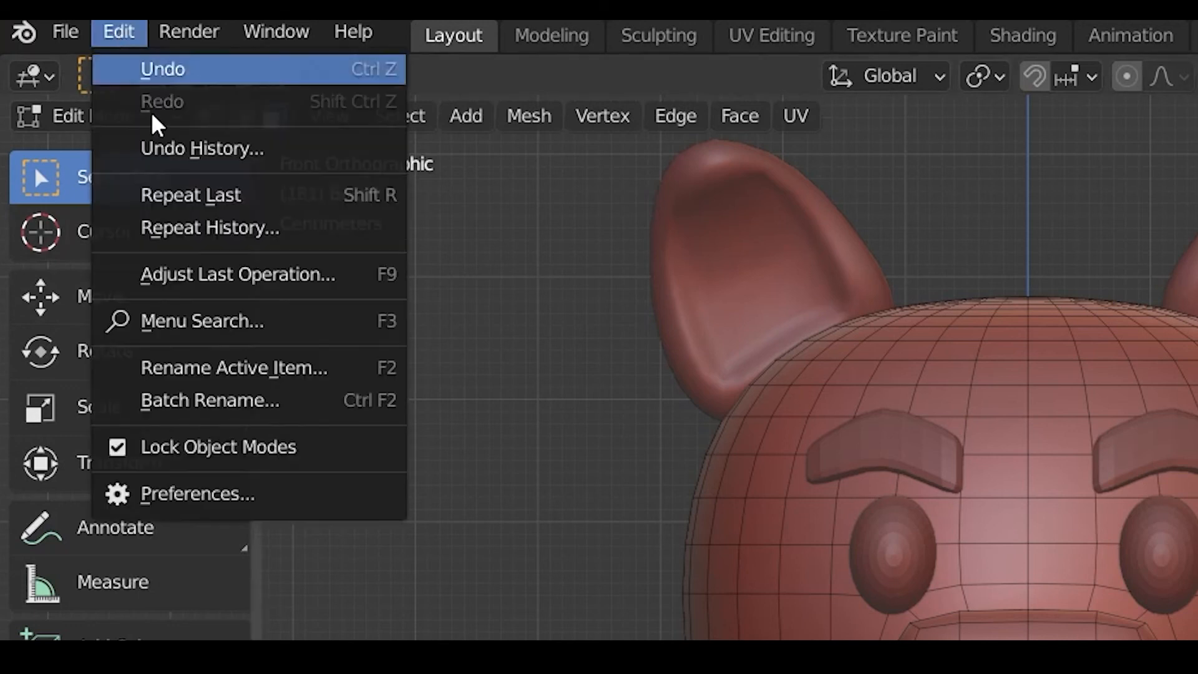
{"action": "left_click", "coordinate": [200, 494]}
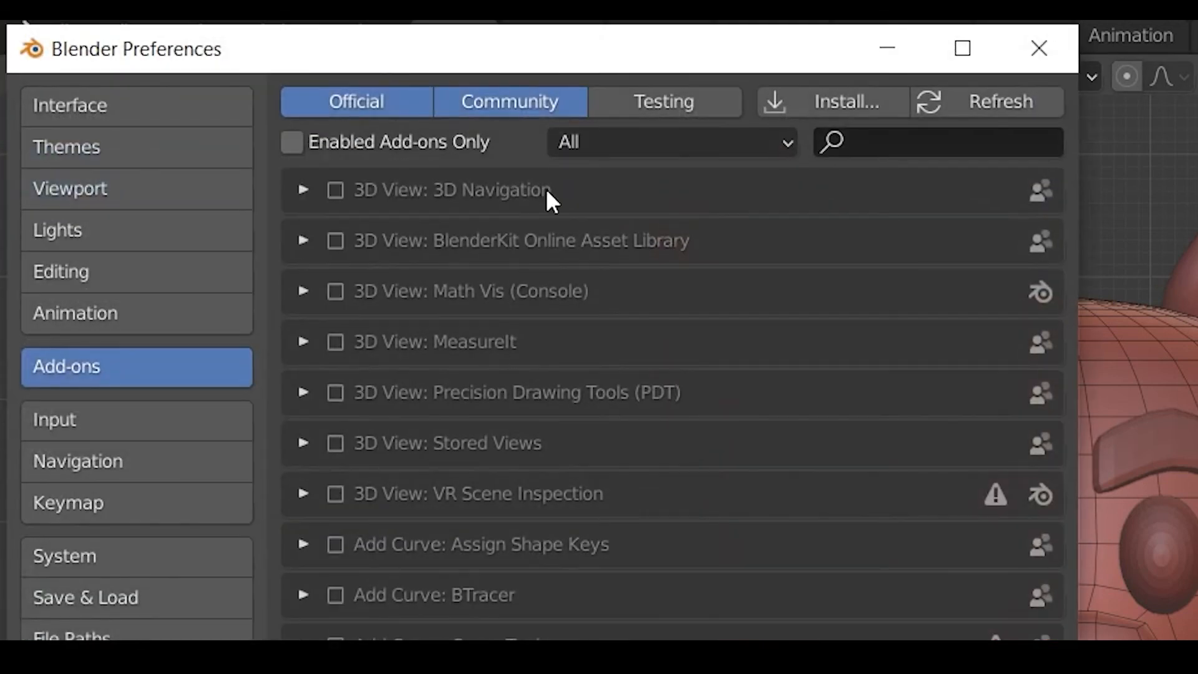
{"action": "left_click", "coordinate": [879, 144]}
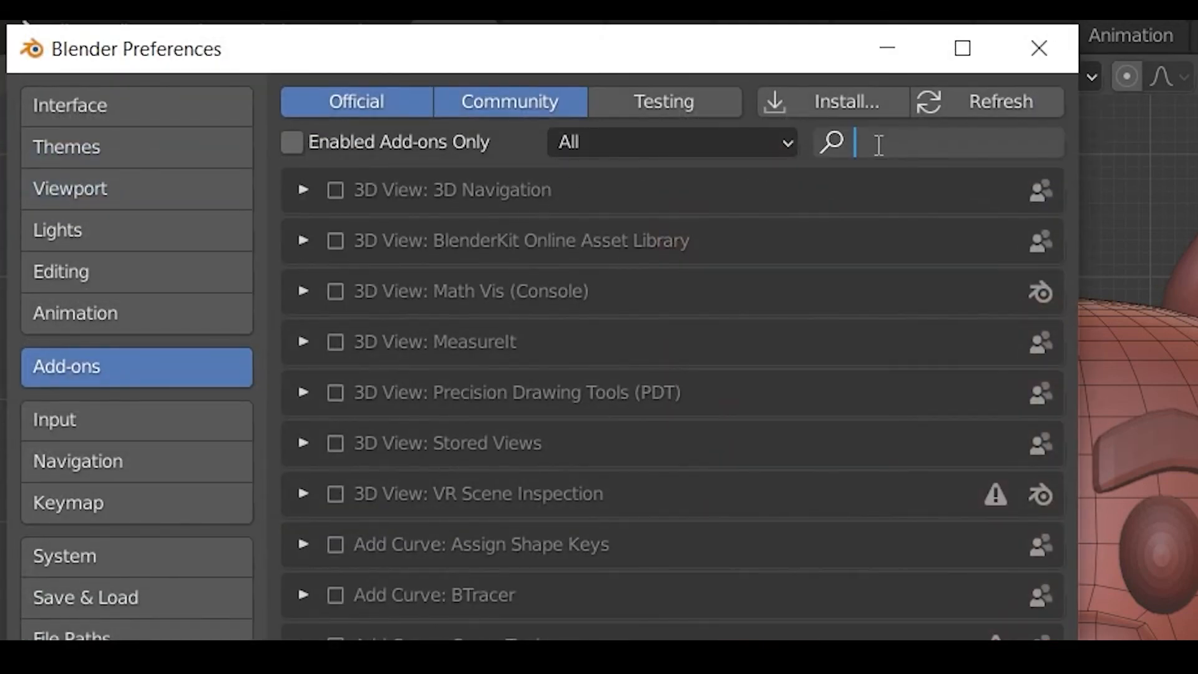
{"action": "type", "text": "loop"}
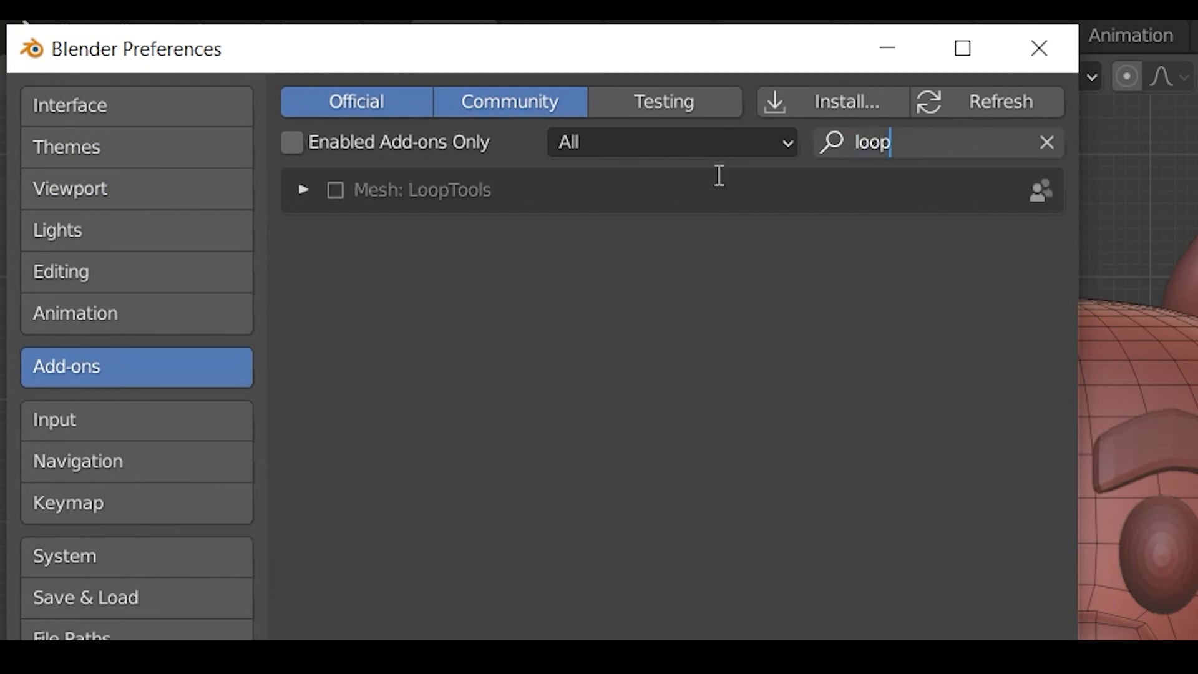
{"action": "key", "text": "Return"}
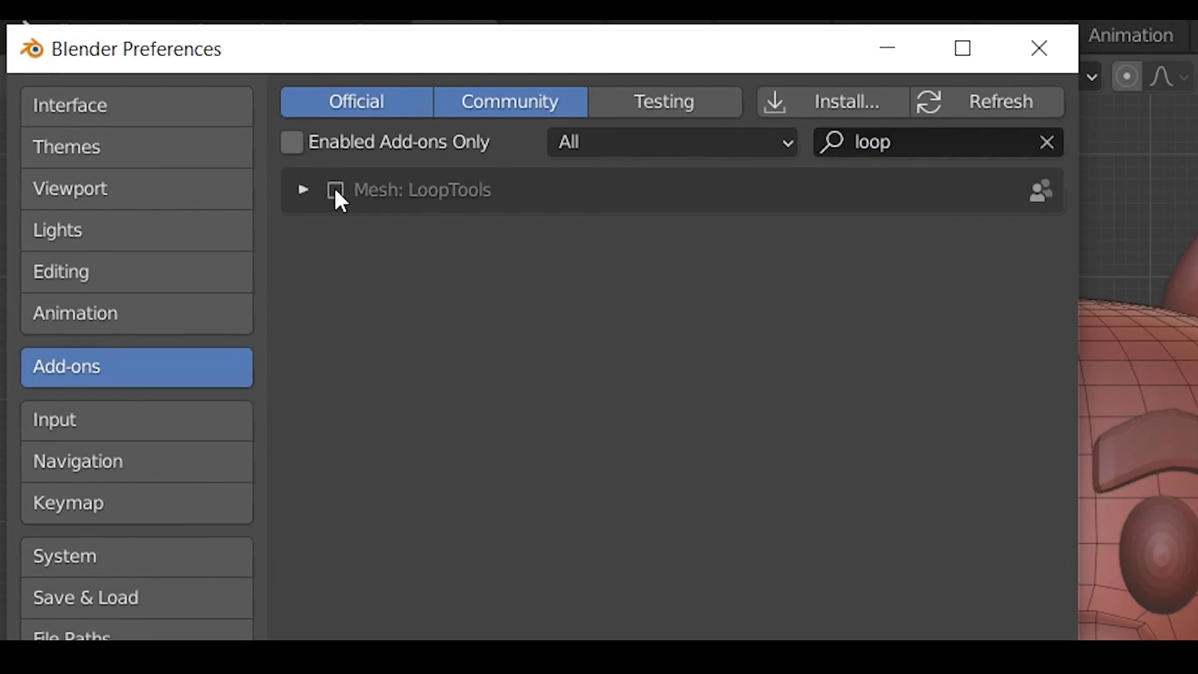
{"action": "left_click", "coordinate": [336, 190]}
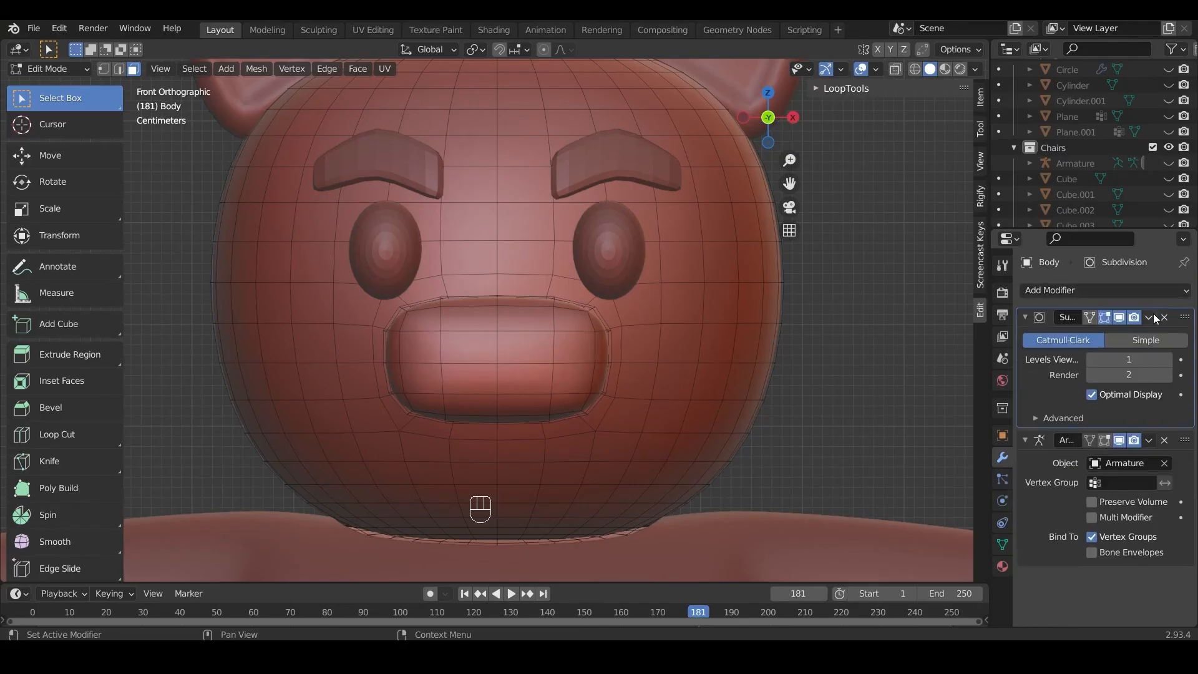
Step: Apply the body's Subdivision modifier in Object Mode and go back into Edit Mode
{"action": "left_click", "coordinate": [1149, 317]}
{"action": "key", "text": "Tab"}
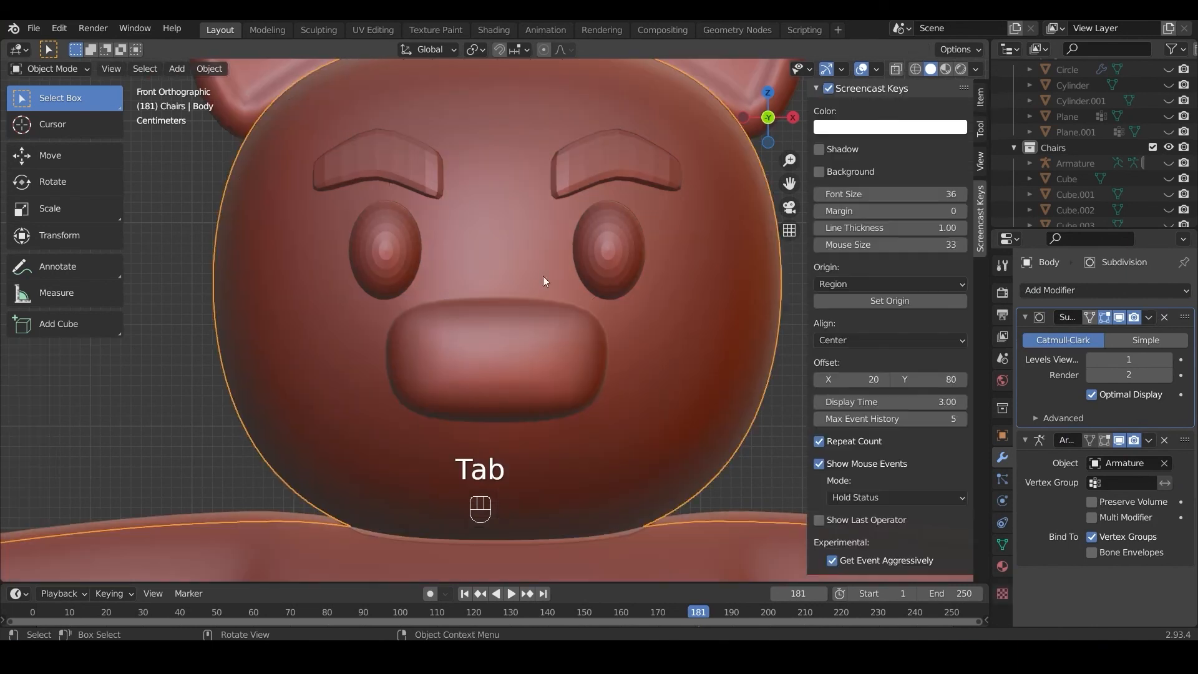
{"action": "left_click", "coordinate": [1149, 318]}
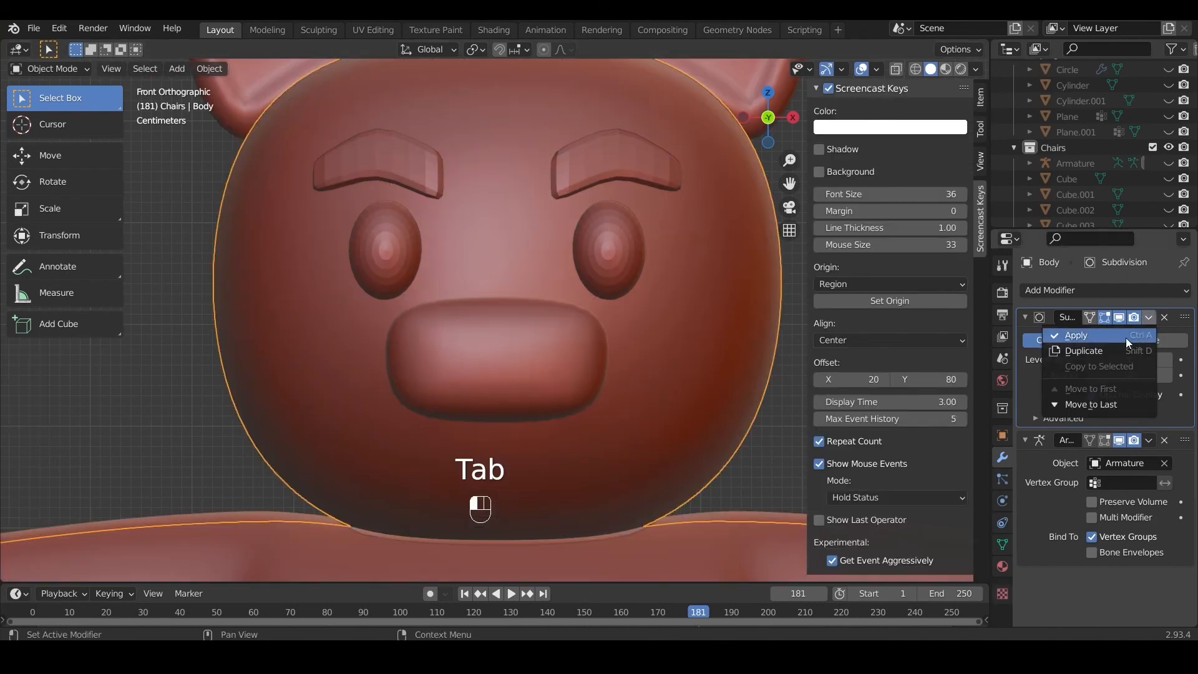
{"action": "left_click", "coordinate": [1128, 340]}
{"action": "key", "text": "Tab"}
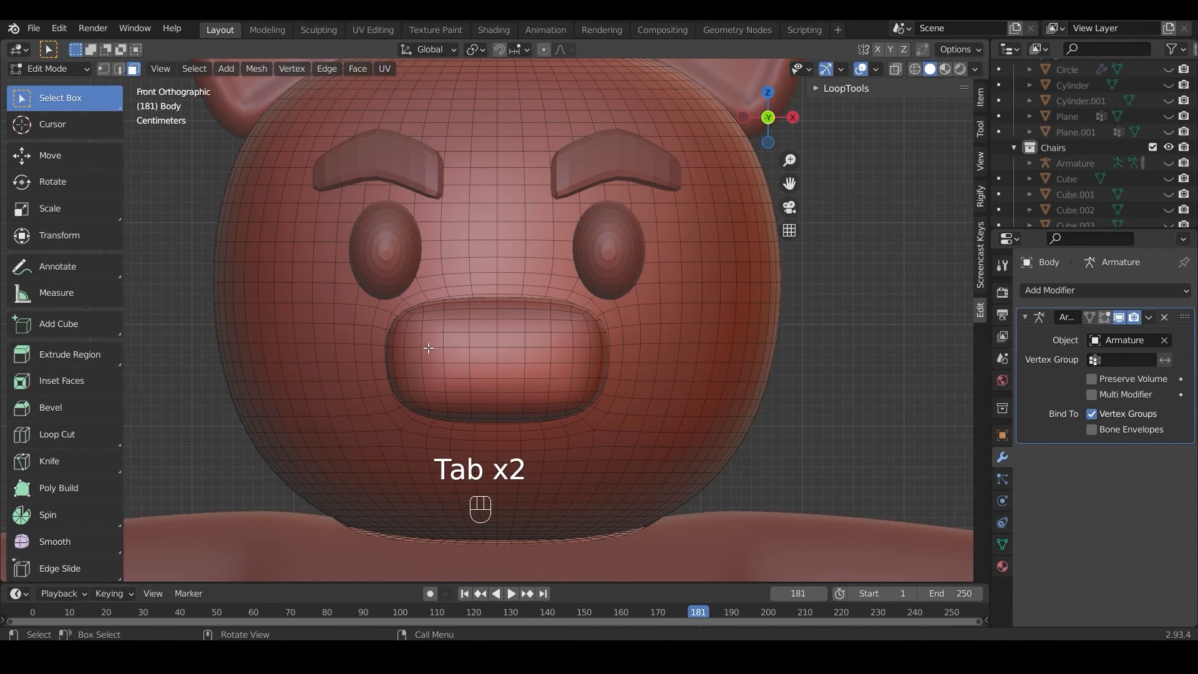
Step: Select two separate patches of faces on the snout's front and round them with LoopTools Circle, Radius off and Angle 1.2°
{"action": "left_click_drag", "start_coordinate": [430, 349], "coordinate": [468, 399]}
{"action": "left_click_drag", "start_coordinate": [533, 342], "coordinate": [560, 398], "text": "shift"}
{"action": "scroll", "coordinate": [703, 270], "scroll_direction": "down", "scroll_amount": 1}
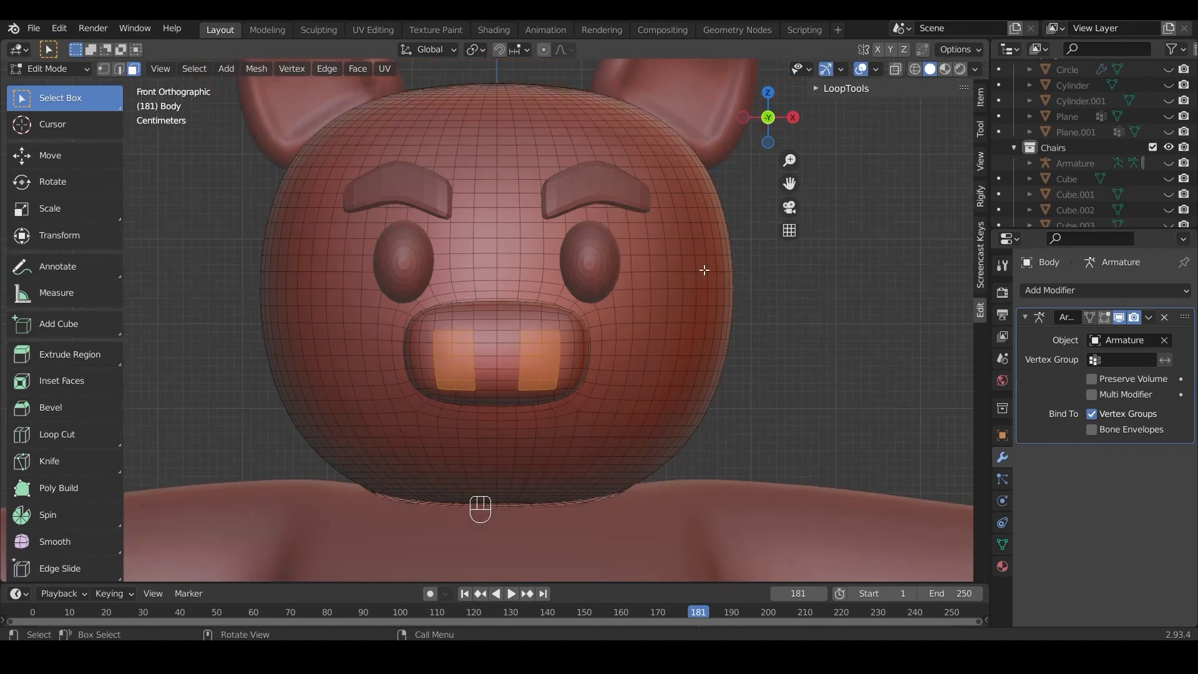
{"action": "left_click", "coordinate": [821, 90]}
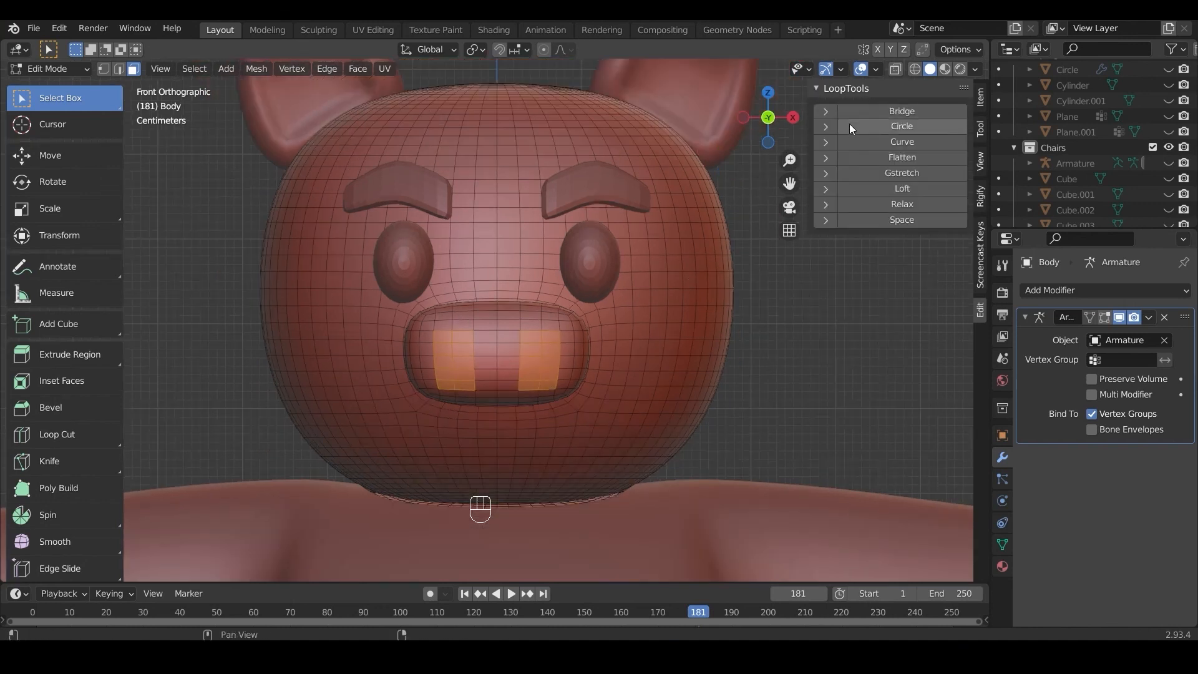
{"action": "left_click", "coordinate": [826, 127]}
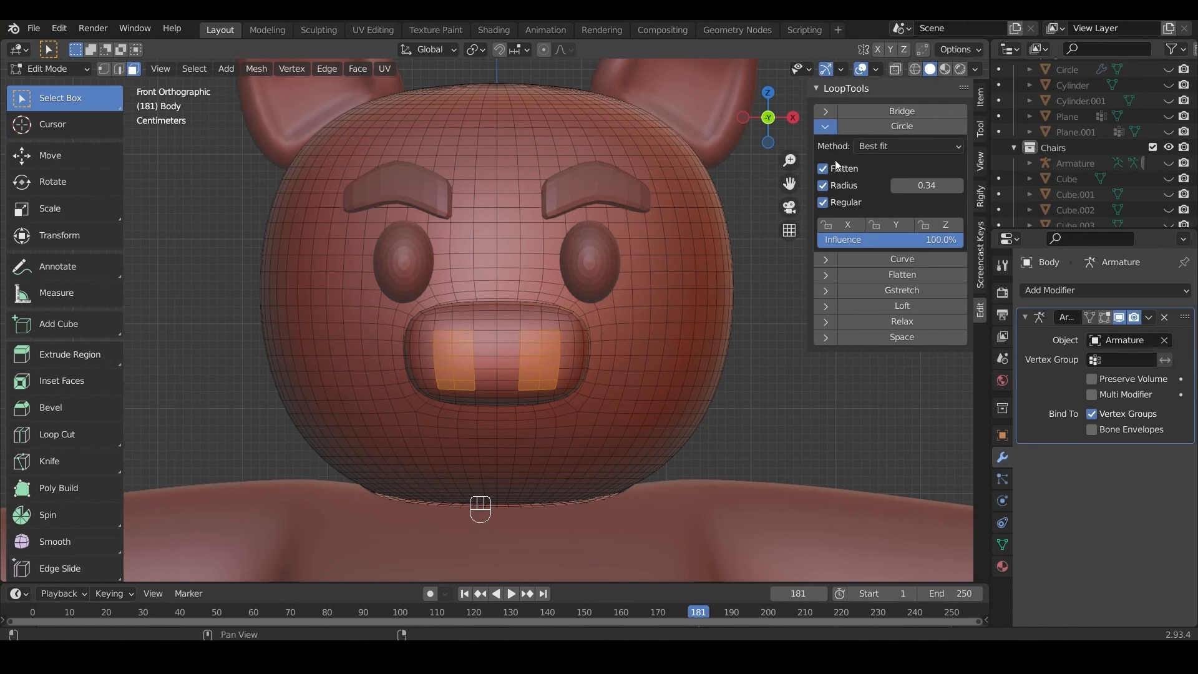
{"action": "left_click", "coordinate": [822, 185]}
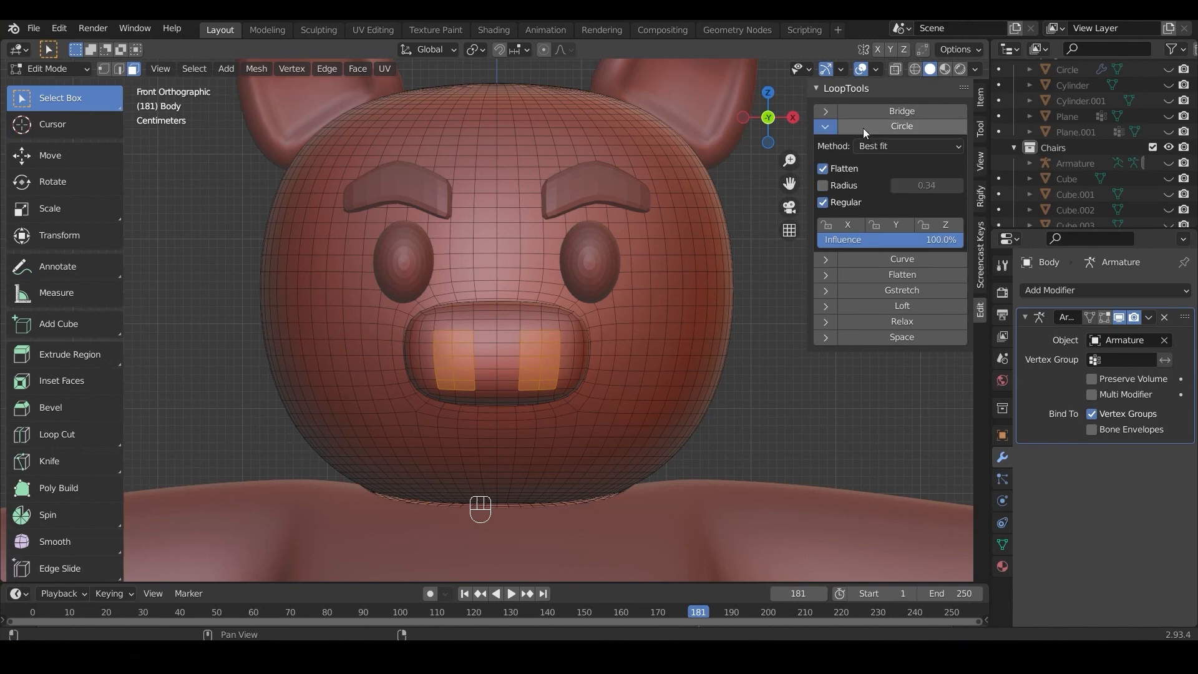
{"action": "left_click", "coordinate": [892, 126]}
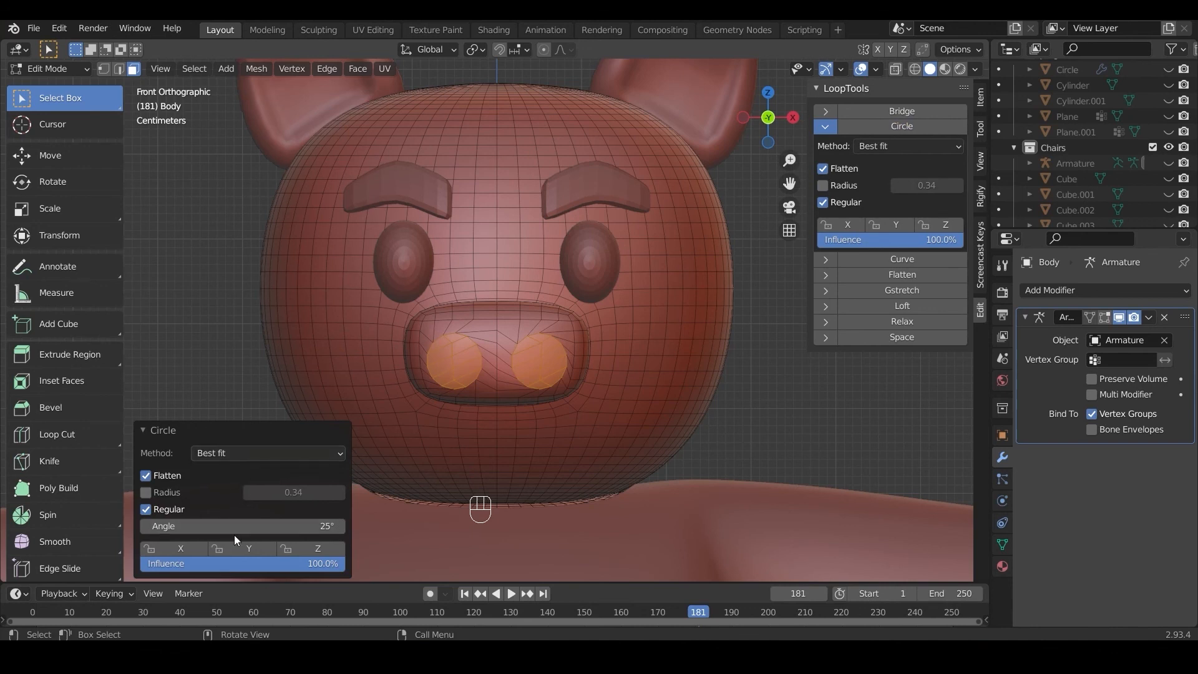
{"action": "mouse_move", "coordinate": [246, 526]}
{"action": "left_mouse_down"}
{"action": "mouse_move", "coordinate": [209, 526]}
{"action": "mouse_move", "coordinate": [246, 523]}
{"action": "left_mouse_up"}
Step: Extrude the two nostril circles about 0.017 m into the snout along Y and return to Object Mode
{"action": "middle_click_drag", "start_coordinate": [459, 358], "coordinate": [605, 379]}
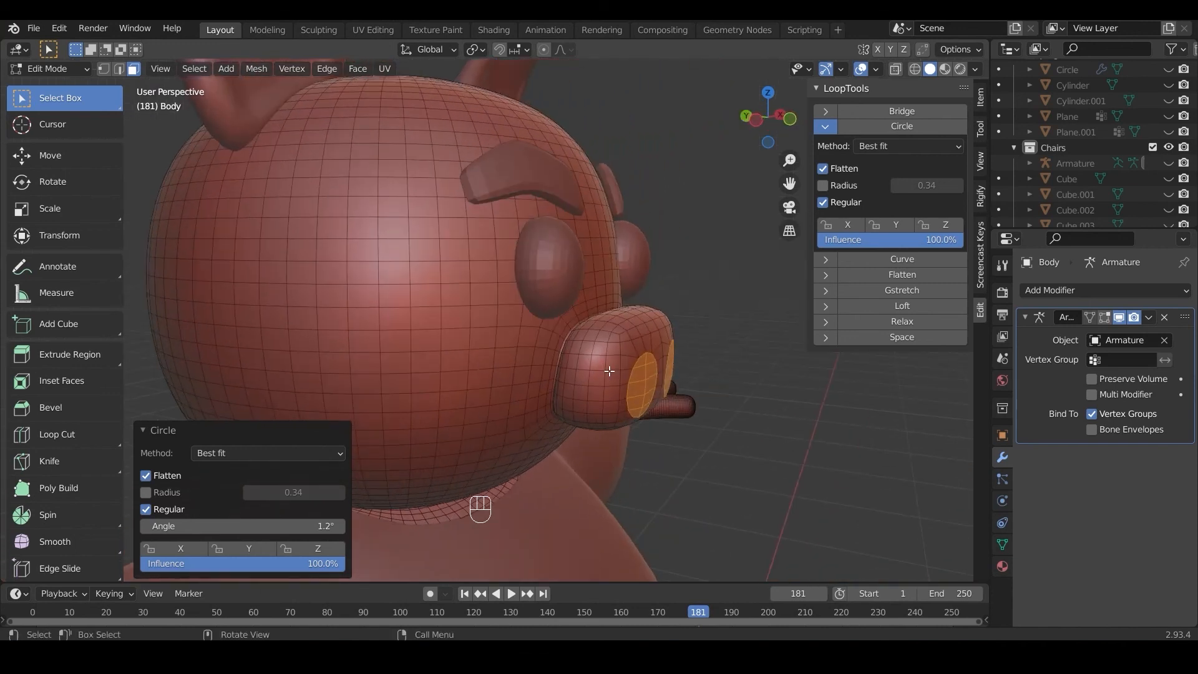
{"action": "key", "text": "e"}
{"action": "key", "text": "y"}
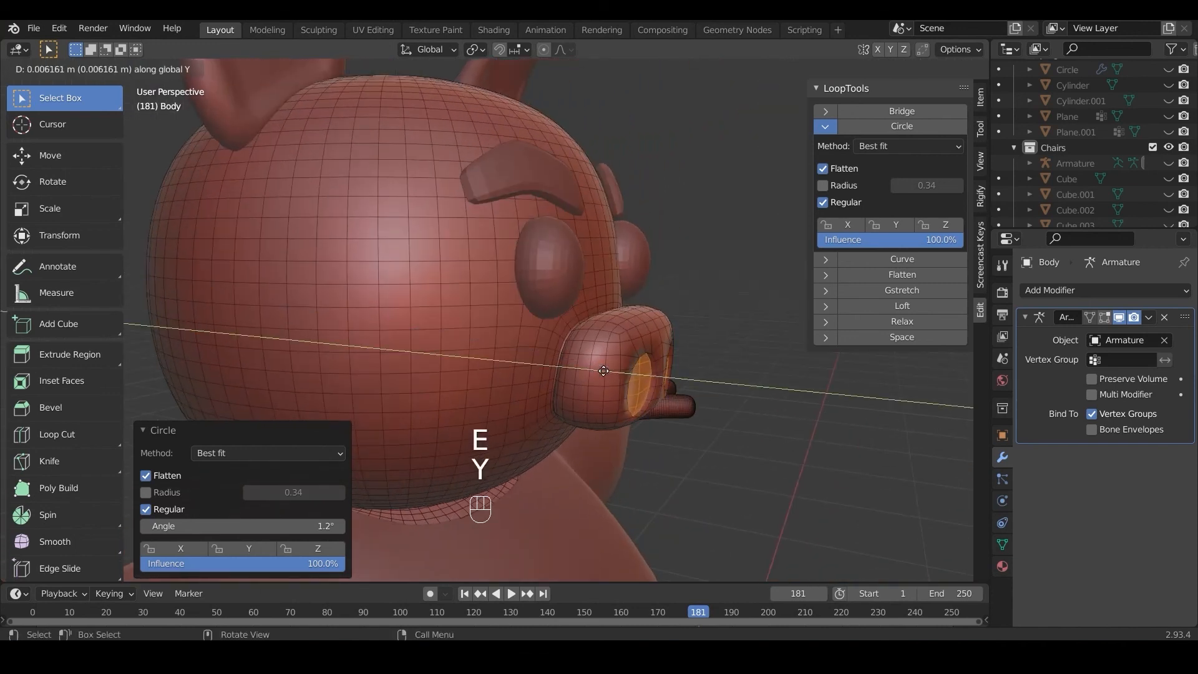
{"action": "left_click", "coordinate": [593, 370]}
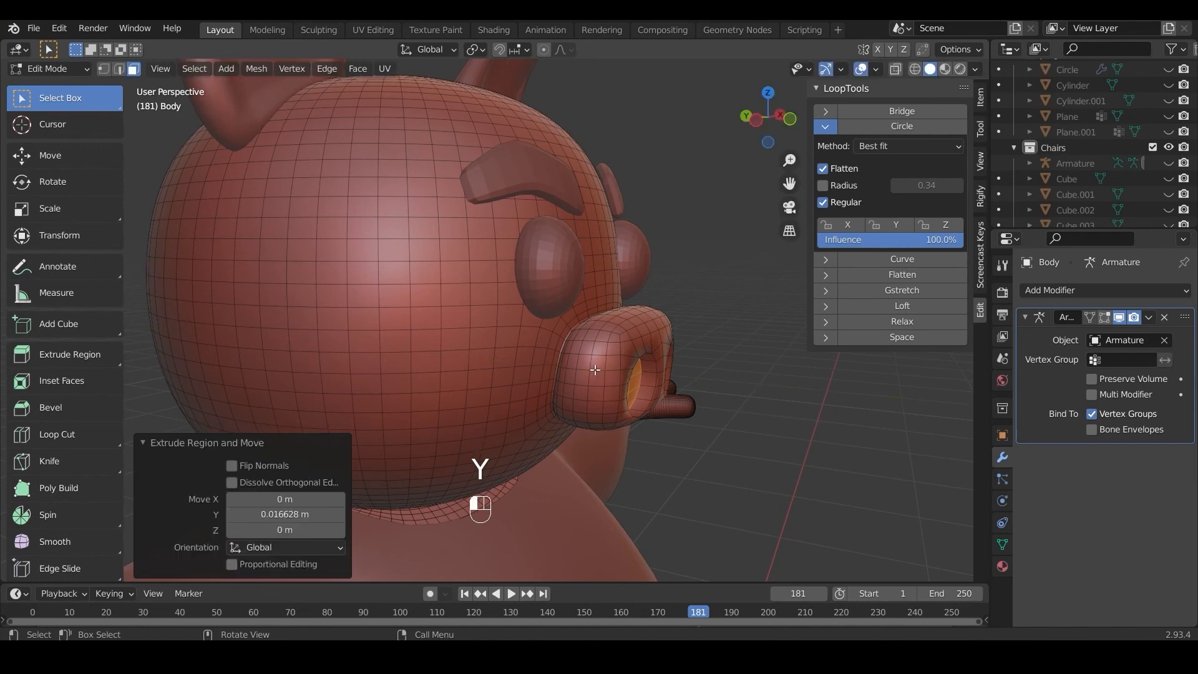
{"action": "key", "text": "Tab"}
{"action": "middle_click_drag", "start_coordinate": [647, 361], "coordinate": [517, 343]}
{"action": "scroll", "coordinate": [518, 343], "scroll_direction": "down", "scroll_amount": 5}
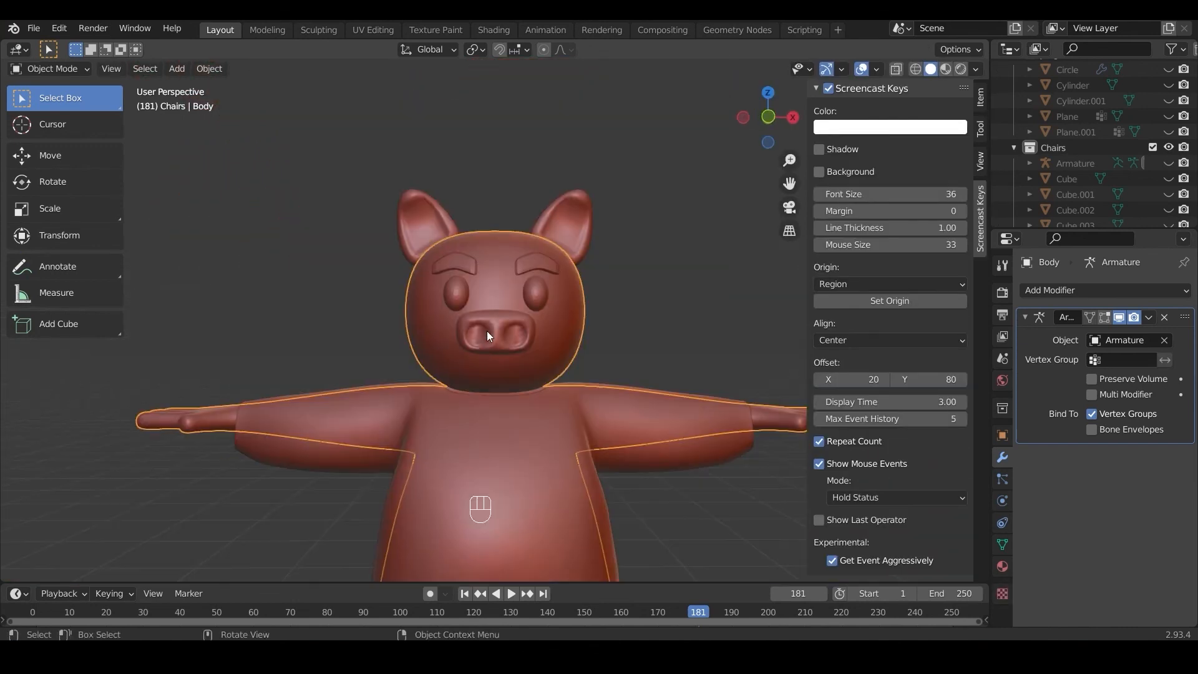
{"action": "right_click", "coordinate": [492, 328]}
{"action": "key", "text": "KP_1"}
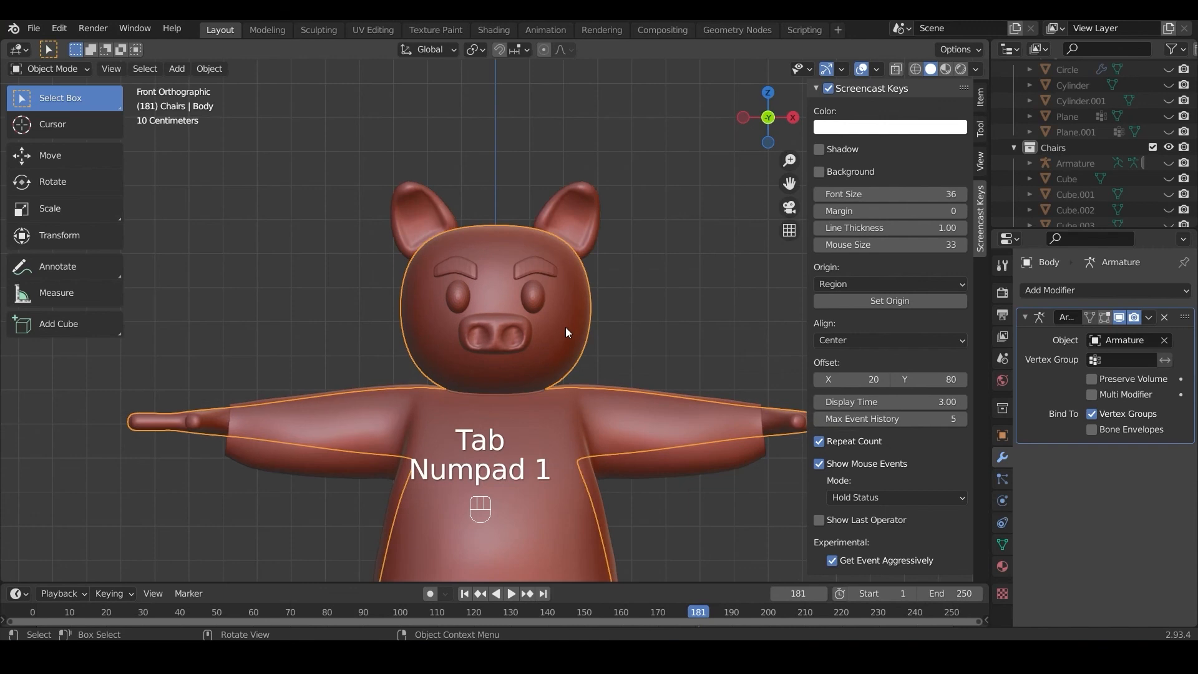
Step: Switch to the Shading workspace and shade the eyebrows and the eyes smooth
{"action": "left_click", "coordinate": [492, 30]}
{"action": "scroll", "coordinate": [663, 220], "scroll_direction": "down", "scroll_amount": 3}
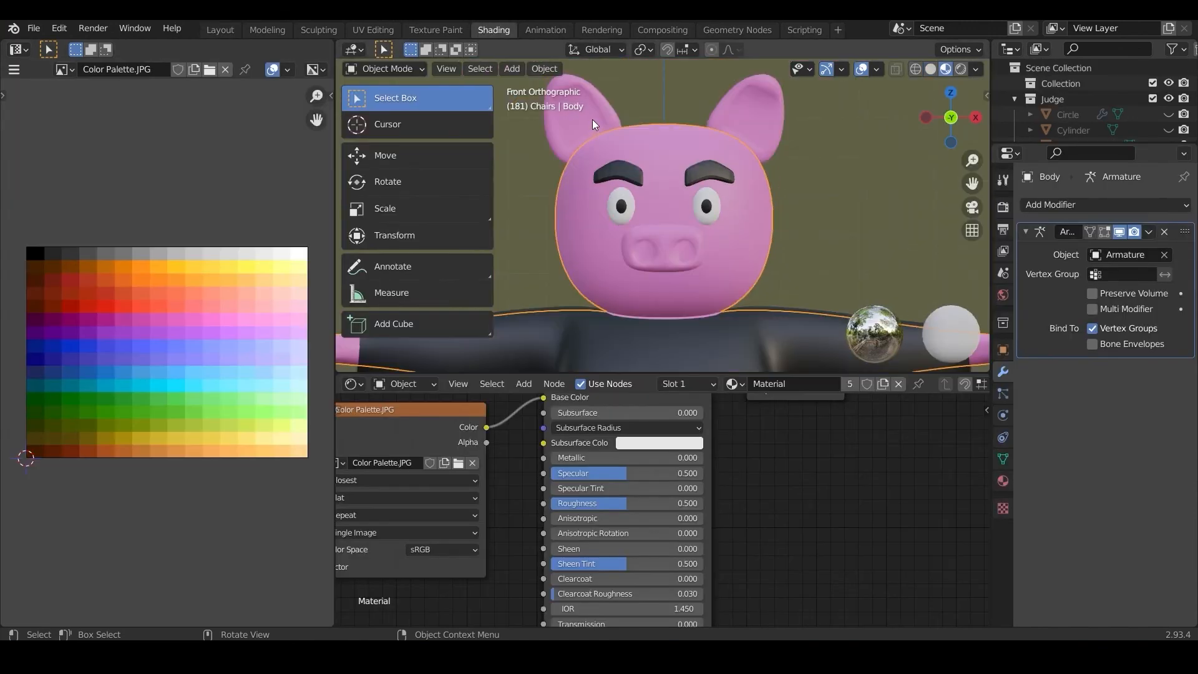
{"action": "left_click", "coordinate": [599, 186]}
{"action": "right_click", "coordinate": [599, 186]}
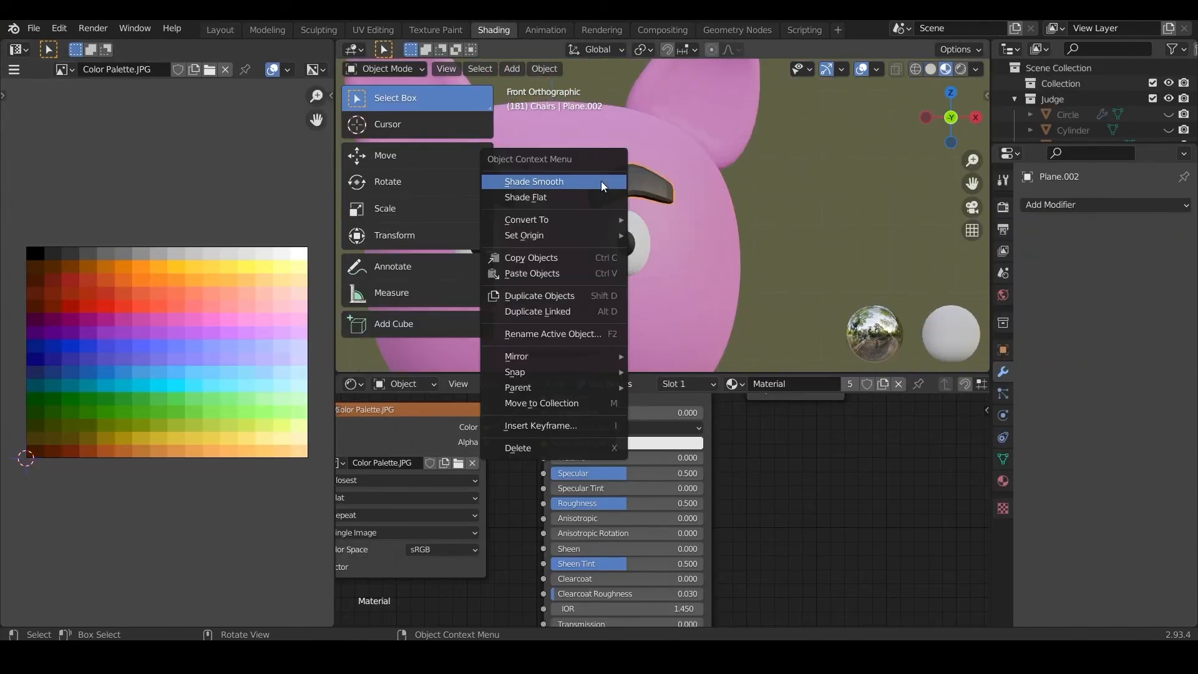
{"action": "left_click", "coordinate": [603, 186]}
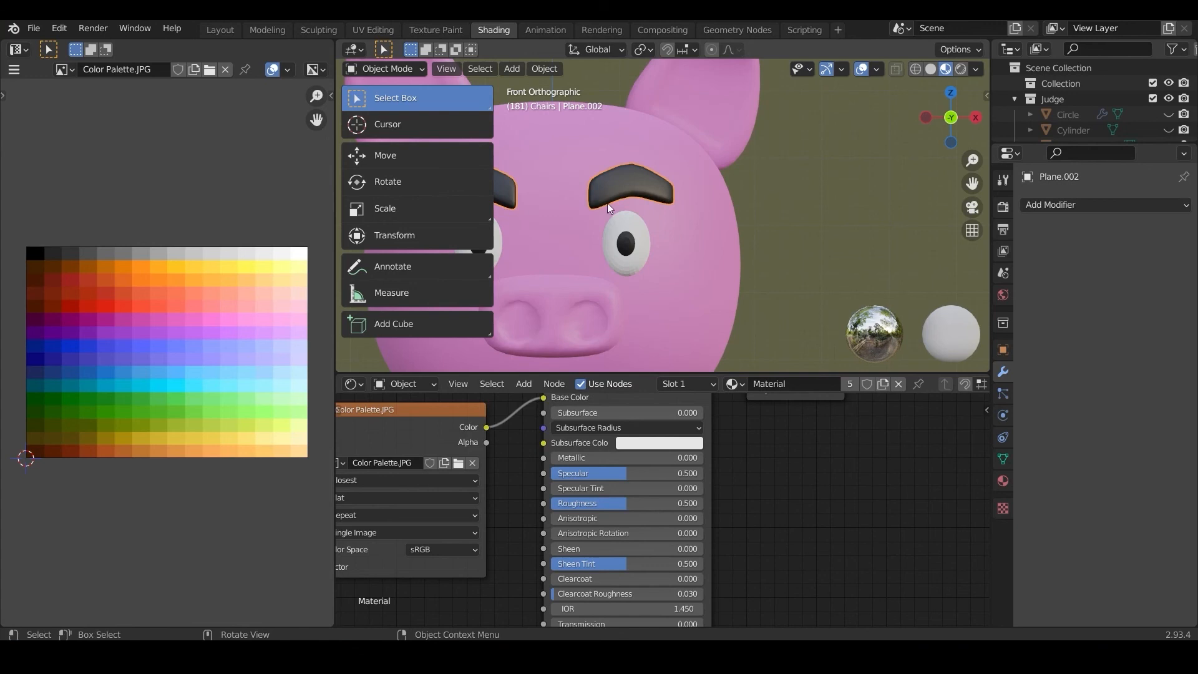
{"action": "left_click", "coordinate": [621, 232]}
{"action": "right_click", "coordinate": [621, 232]}
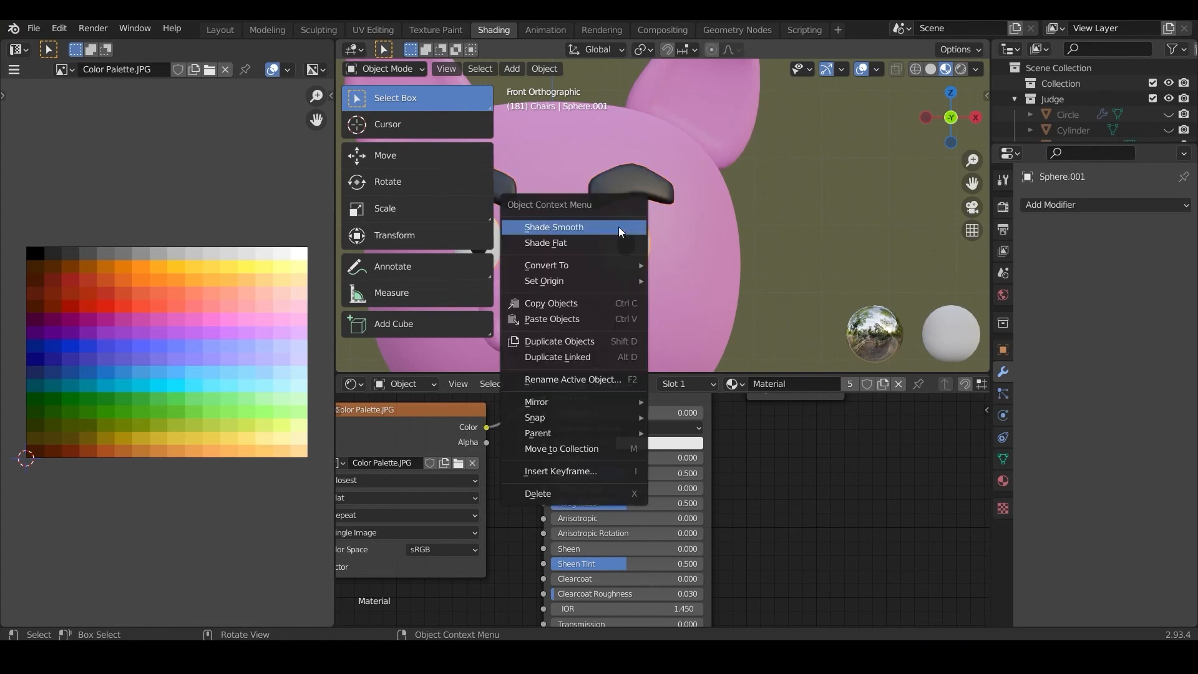
{"action": "left_click", "coordinate": [621, 227]}
{"action": "scroll", "coordinate": [622, 244], "scroll_direction": "down", "scroll_amount": 5}
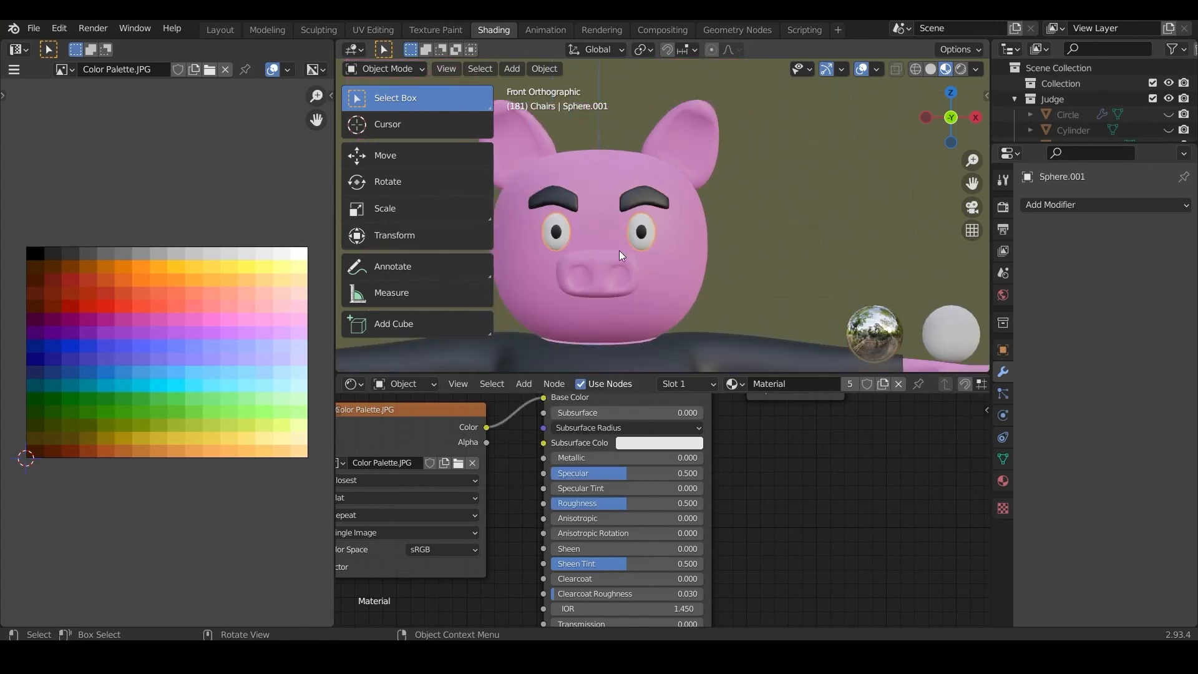
Step: Save the file and switch to the Modeling workspace with the whole pig judge in view
{"action": "left_click", "coordinate": [34, 28]}
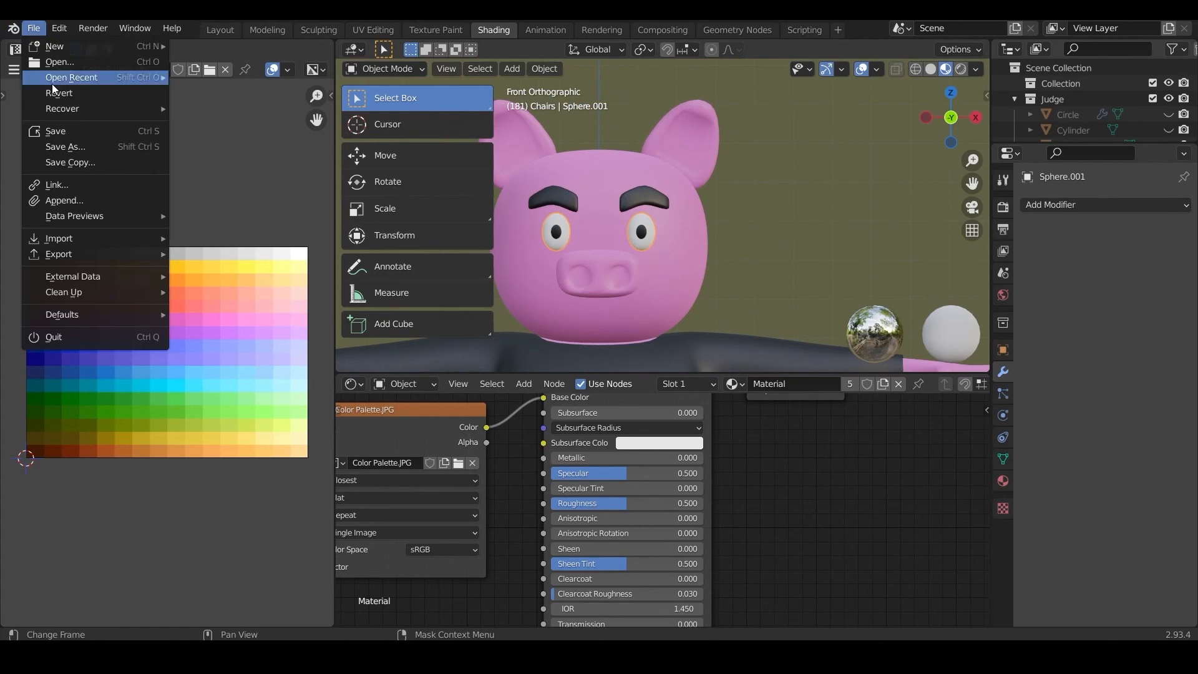
{"action": "left_click", "coordinate": [62, 131]}
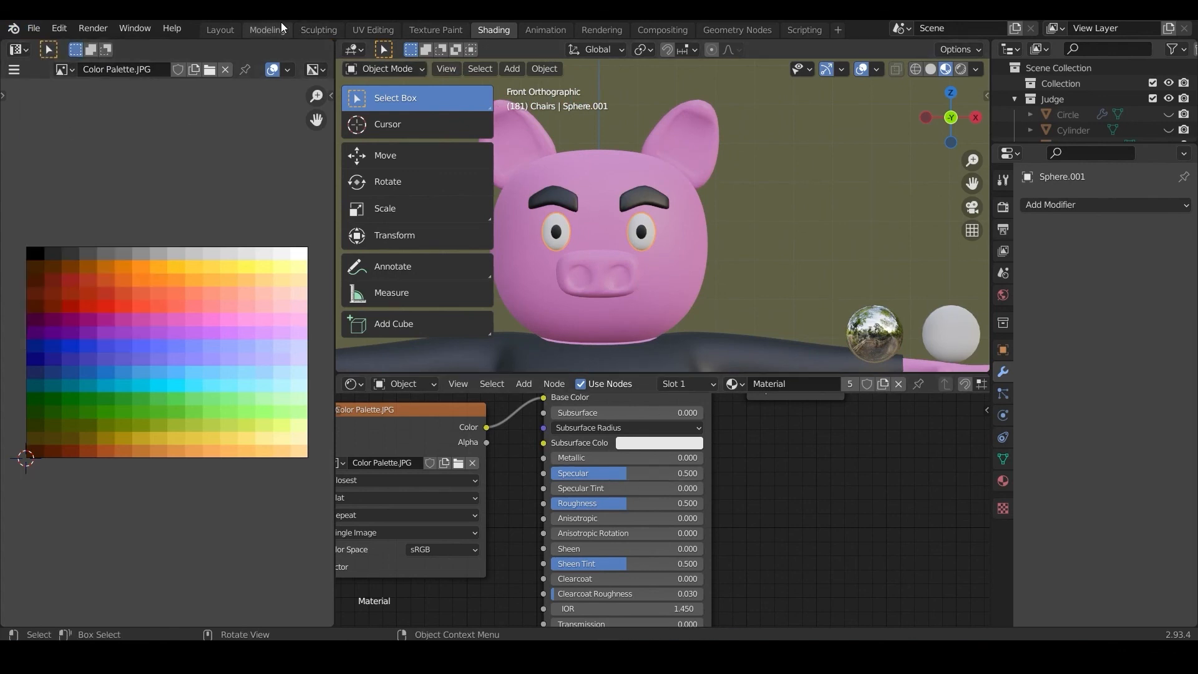
{"action": "left_click", "coordinate": [267, 29]}
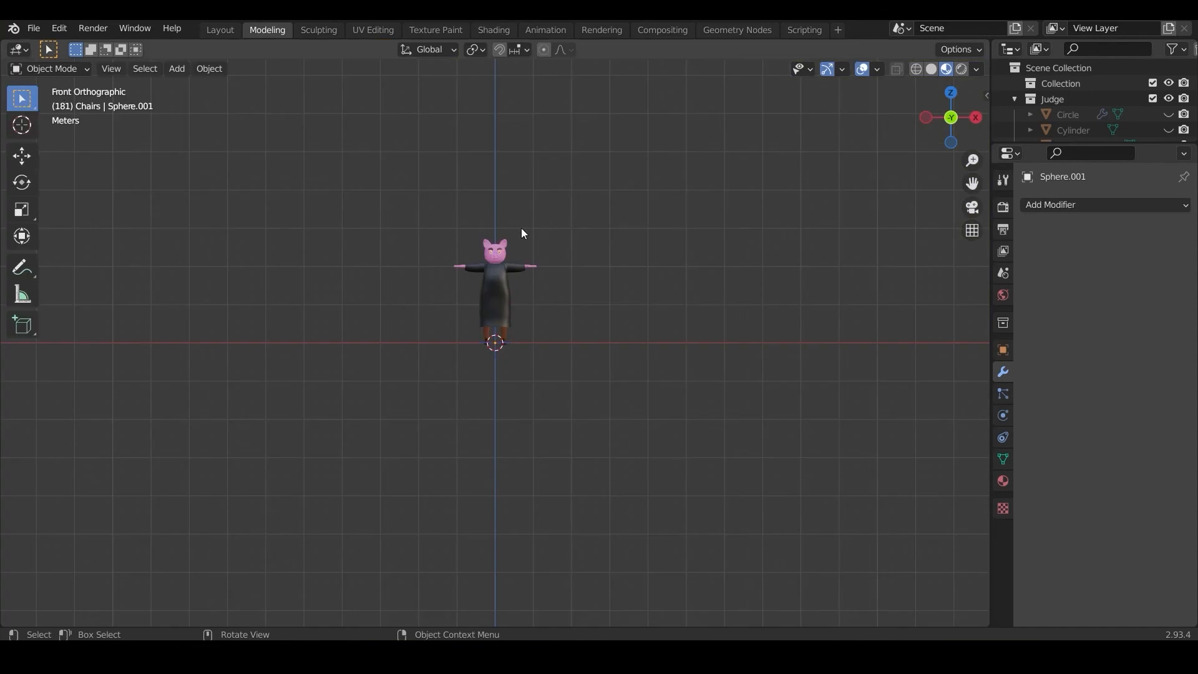
{"action": "scroll", "coordinate": [523, 233], "scroll_direction": "up", "scroll_amount": 5}
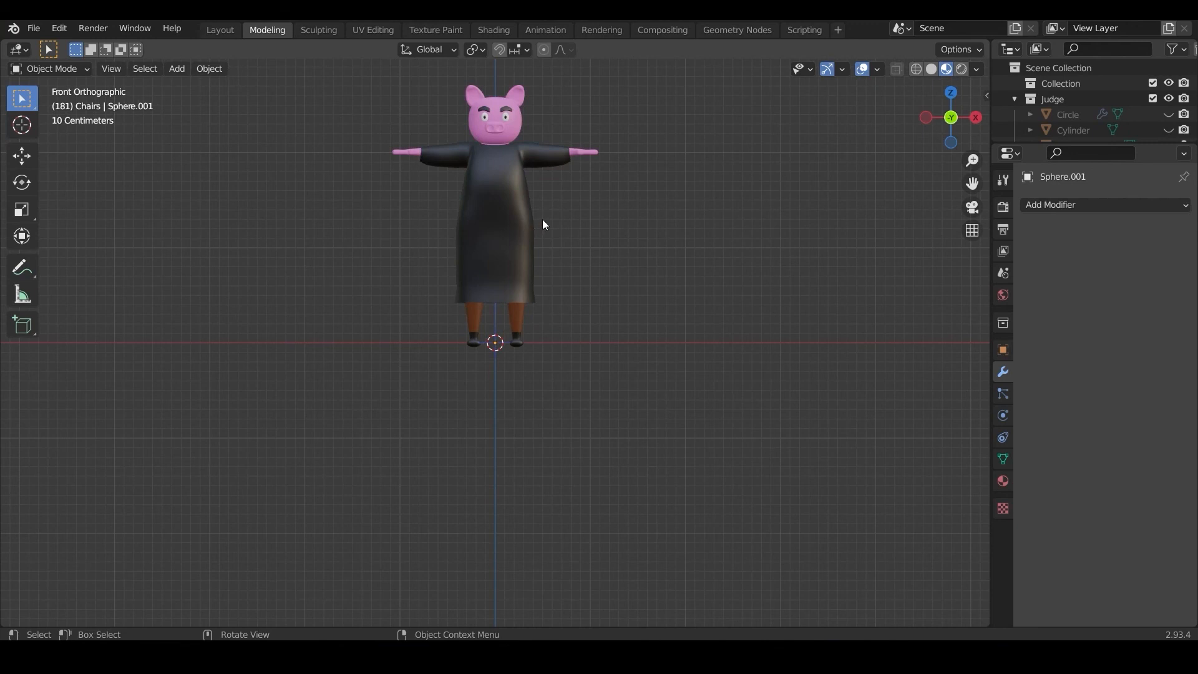
{"action": "middle_click_drag", "start_coordinate": [541, 220], "coordinate": [545, 373], "text": "shift"}
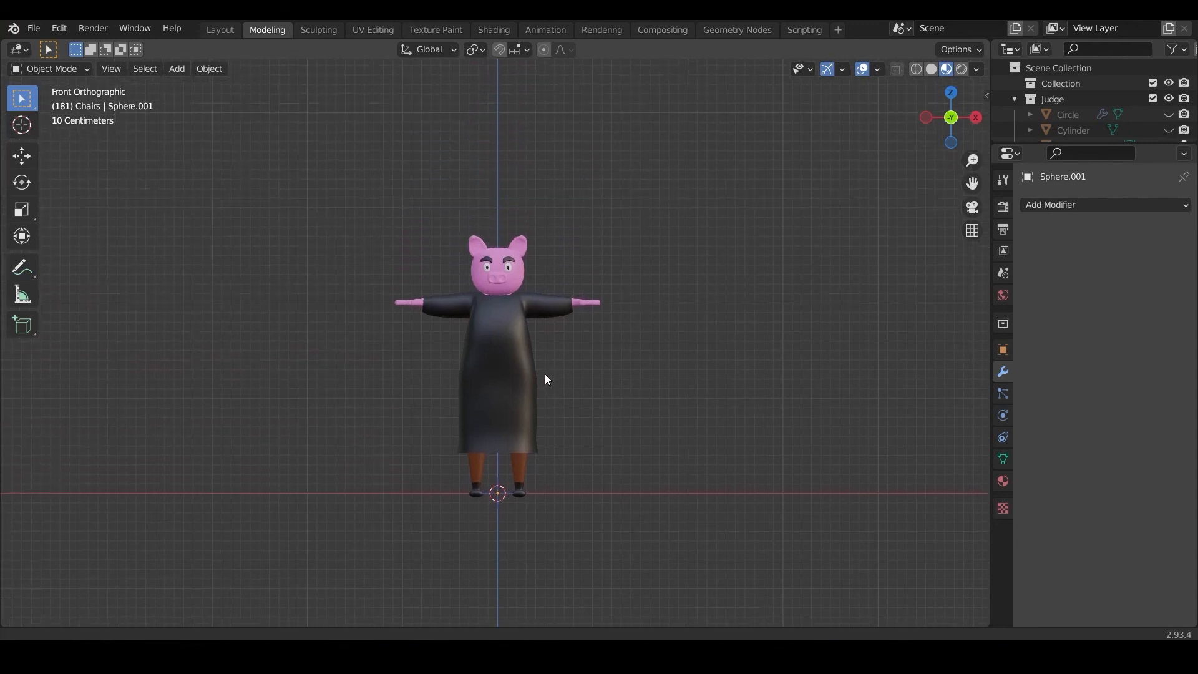